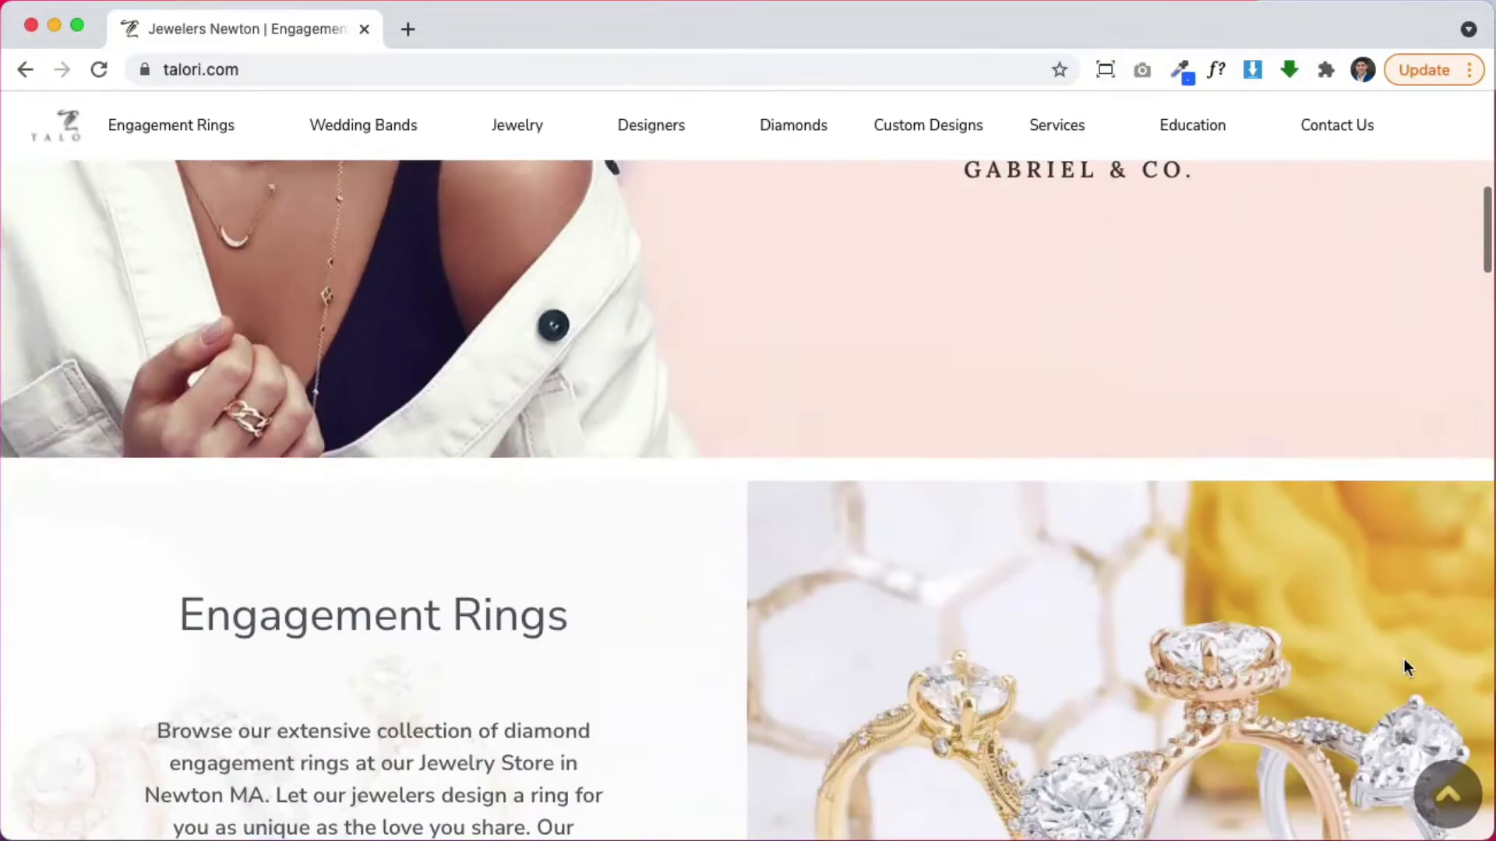
{"action": "scroll", "coordinate": [1404, 658], "scroll_direction": "down", "scroll_amount": 5}
- Browse talori.com's homepage menus and sections in Chrome
{"action": "scroll", "coordinate": [1404, 658], "scroll_direction": "up", "scroll_amount": 15}
{"action": "scroll", "coordinate": [1404, 657], "scroll_direction": "up", "scroll_amount": 3}
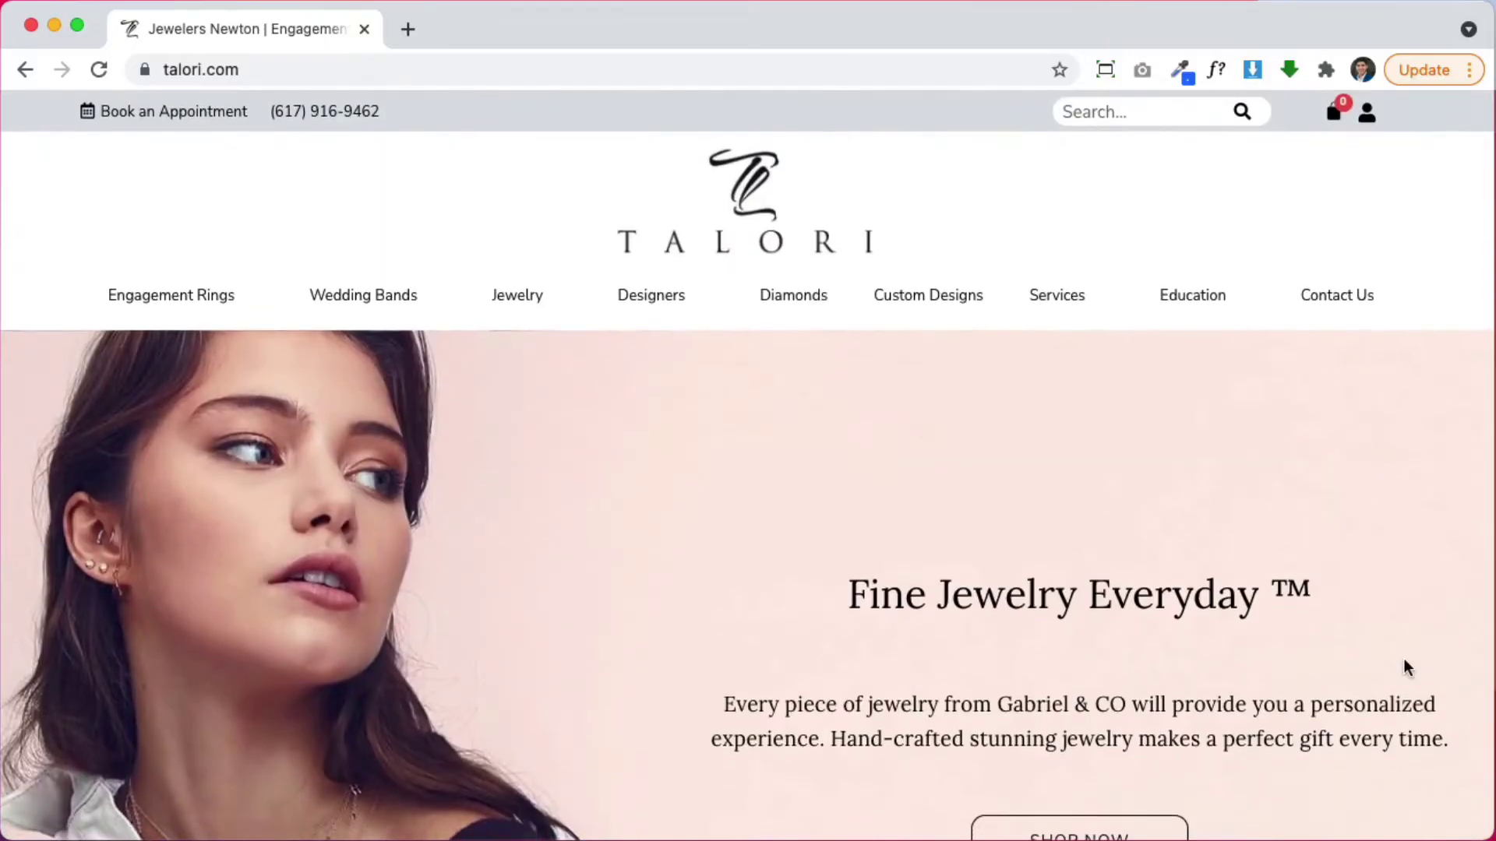
{"action": "mouse_move", "coordinate": [197, 293]}
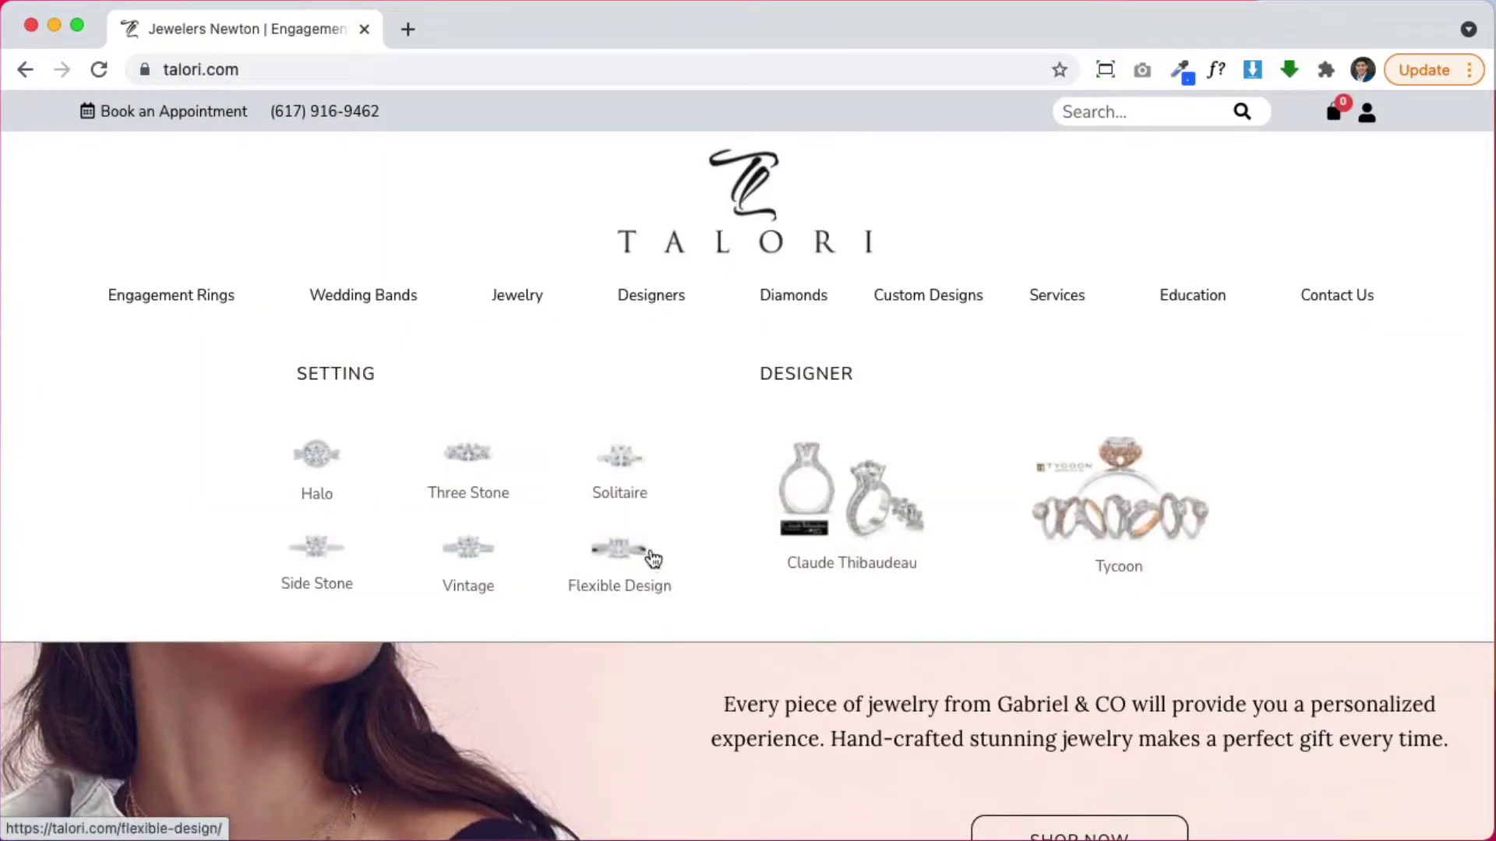
{"action": "mouse_move", "coordinate": [382, 299]}
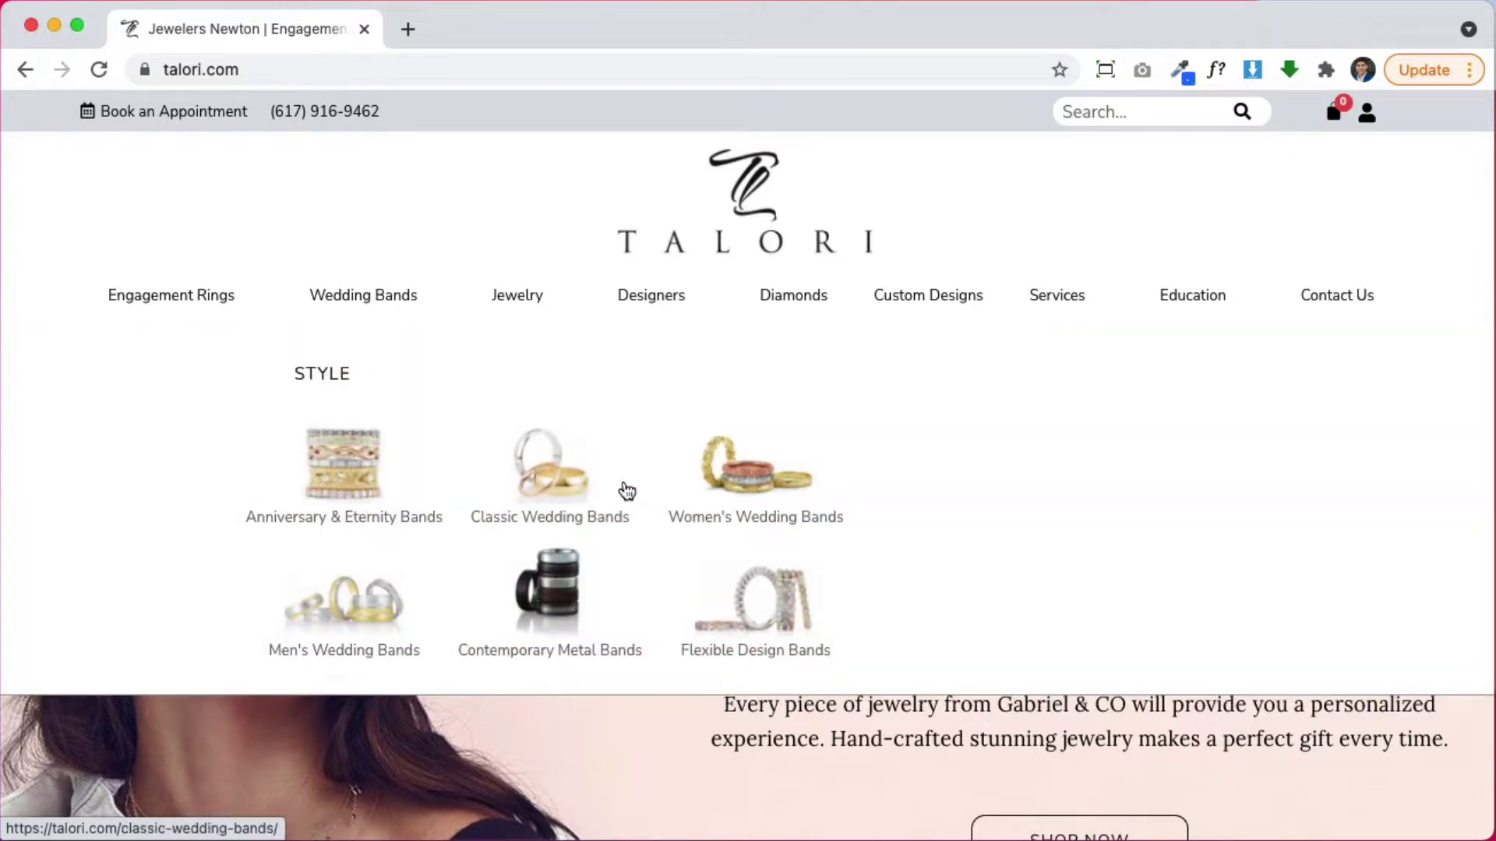
{"action": "mouse_move", "coordinate": [517, 310]}
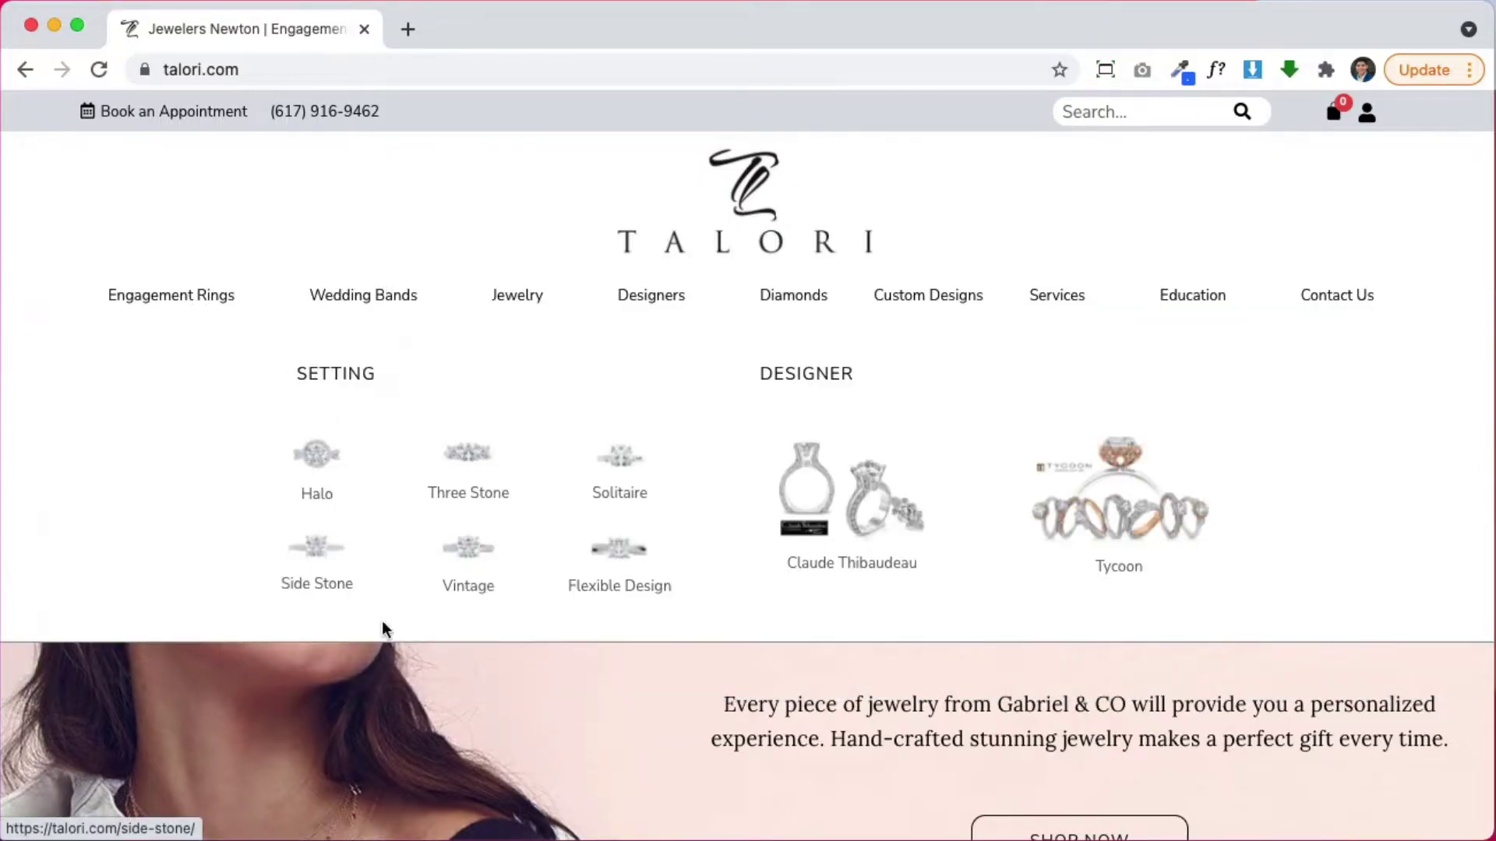
{"action": "scroll", "coordinate": [724, 679], "scroll_direction": "down", "scroll_amount": 12}
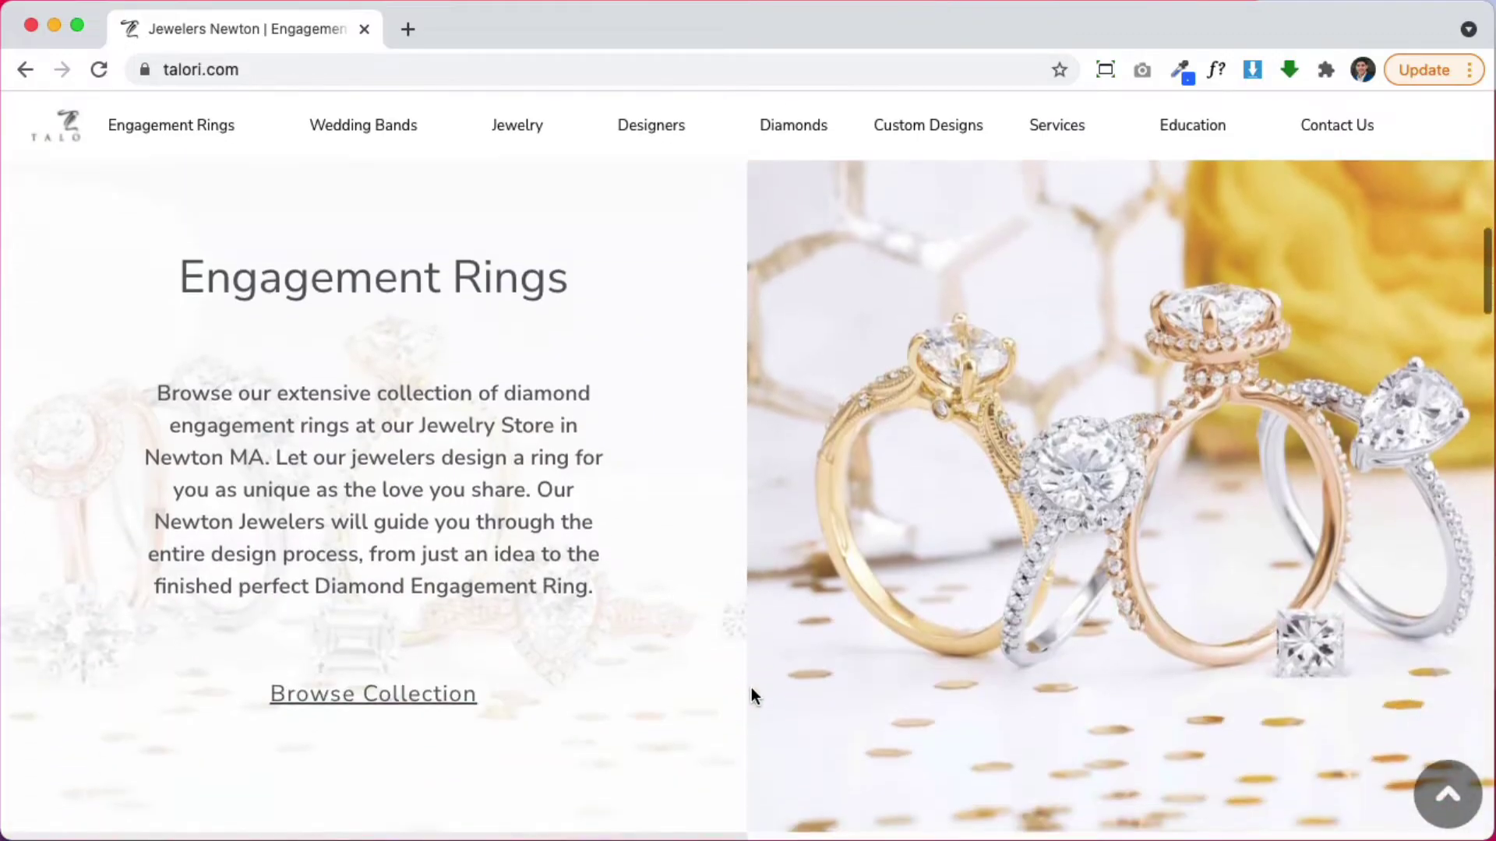
{"action": "scroll", "coordinate": [751, 687], "scroll_direction": "down", "scroll_amount": 5}
{"action": "scroll", "coordinate": [751, 687], "scroll_direction": "up", "scroll_amount": 15}
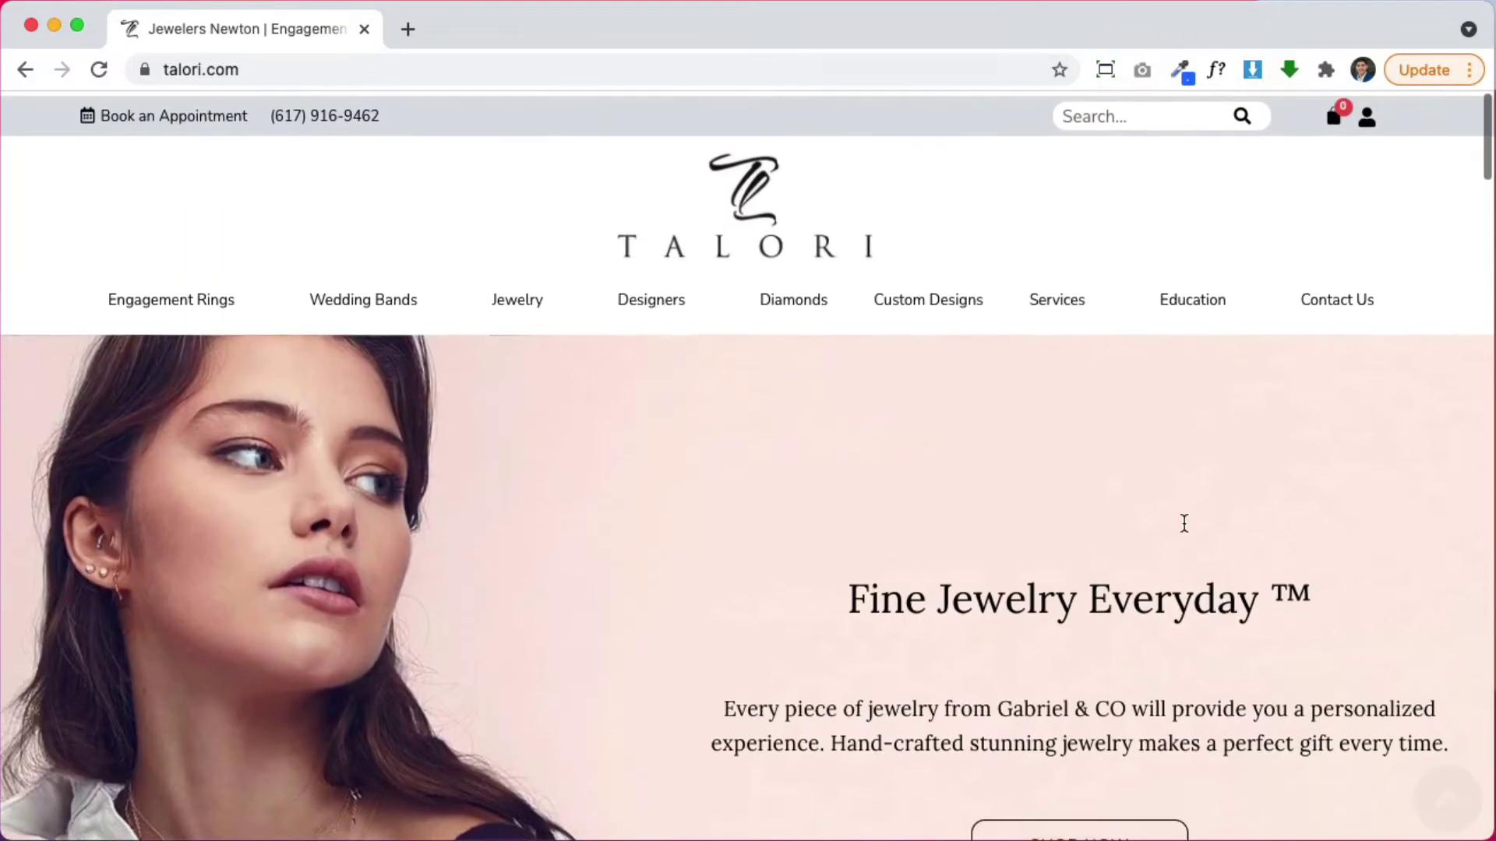
{"action": "scroll", "coordinate": [1185, 524], "scroll_direction": "down", "scroll_amount": 1}
- Narrow the Chrome window to phone width and scroll through talori.com's mobile layout
{"action": "left_click_drag", "start_coordinate": [1488, 466], "coordinate": [341, 466]}
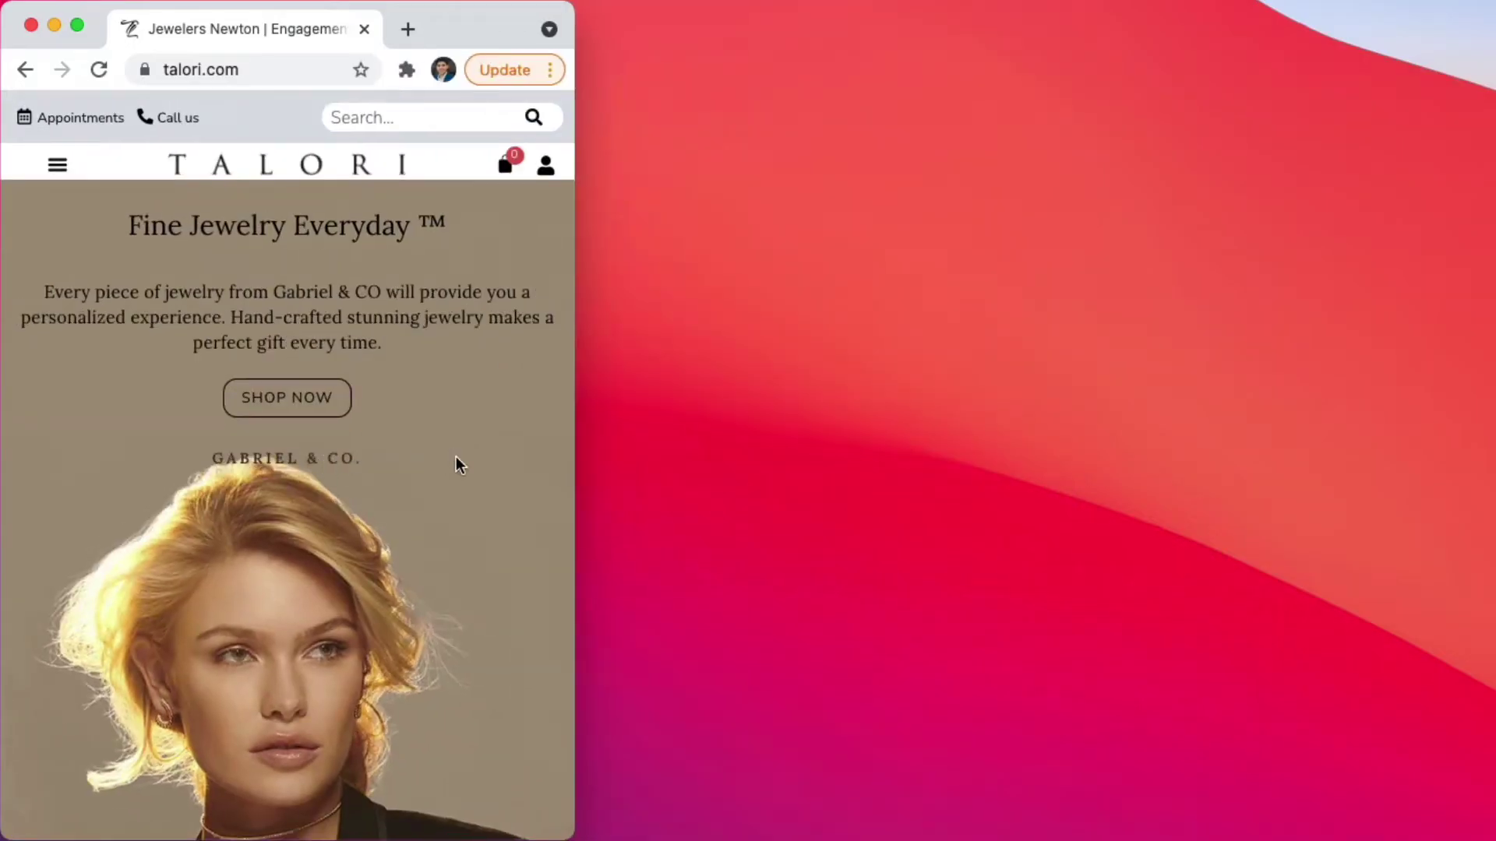
{"action": "scroll", "coordinate": [451, 483], "scroll_direction": "down", "scroll_amount": 10}
{"action": "scroll", "coordinate": [448, 484], "scroll_direction": "down", "scroll_amount": 10}
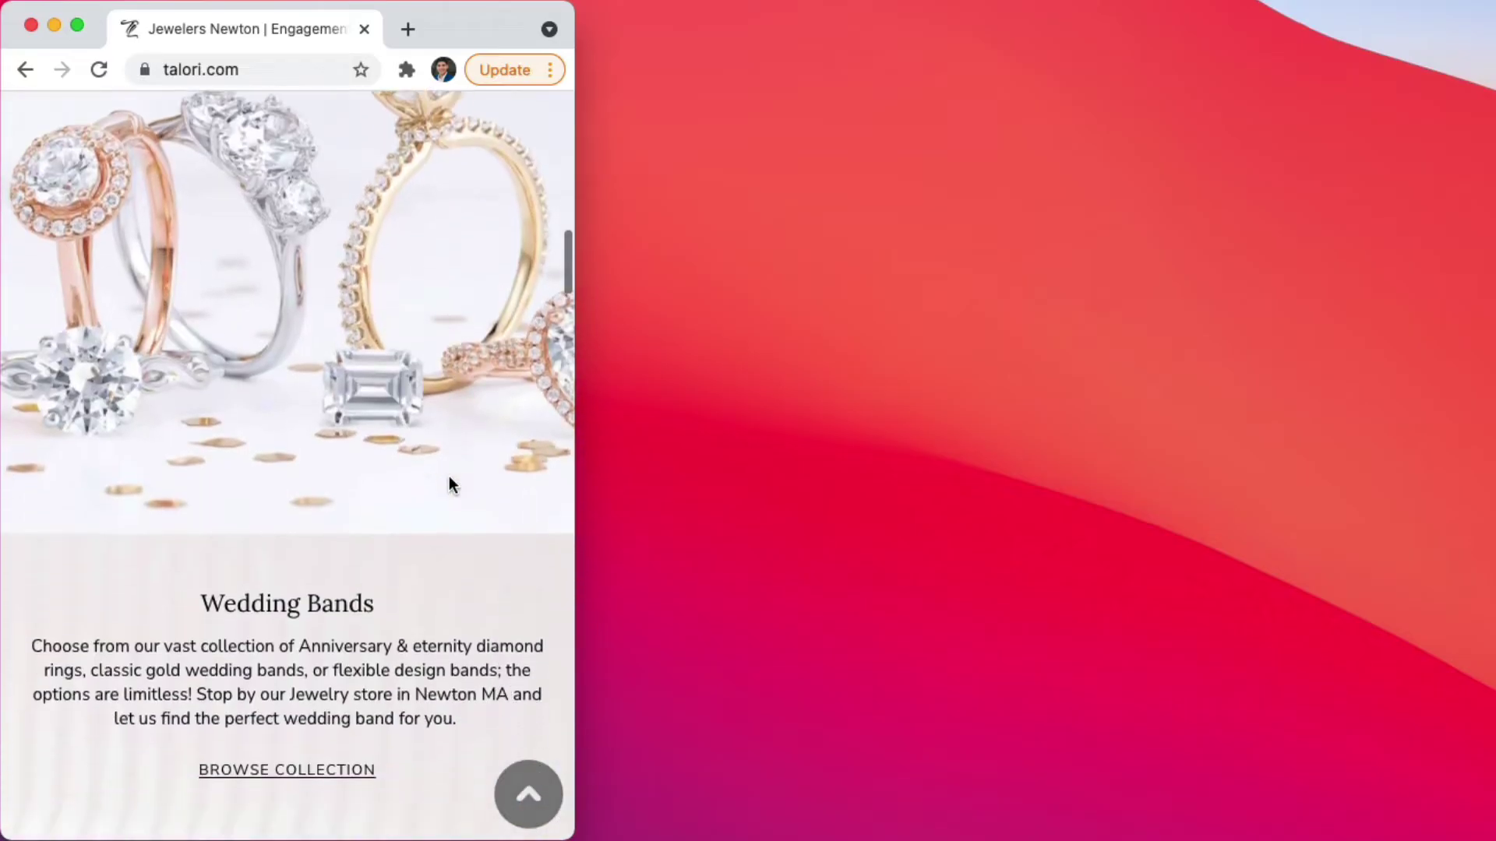
{"action": "scroll", "coordinate": [449, 484], "scroll_direction": "down", "scroll_amount": 15}
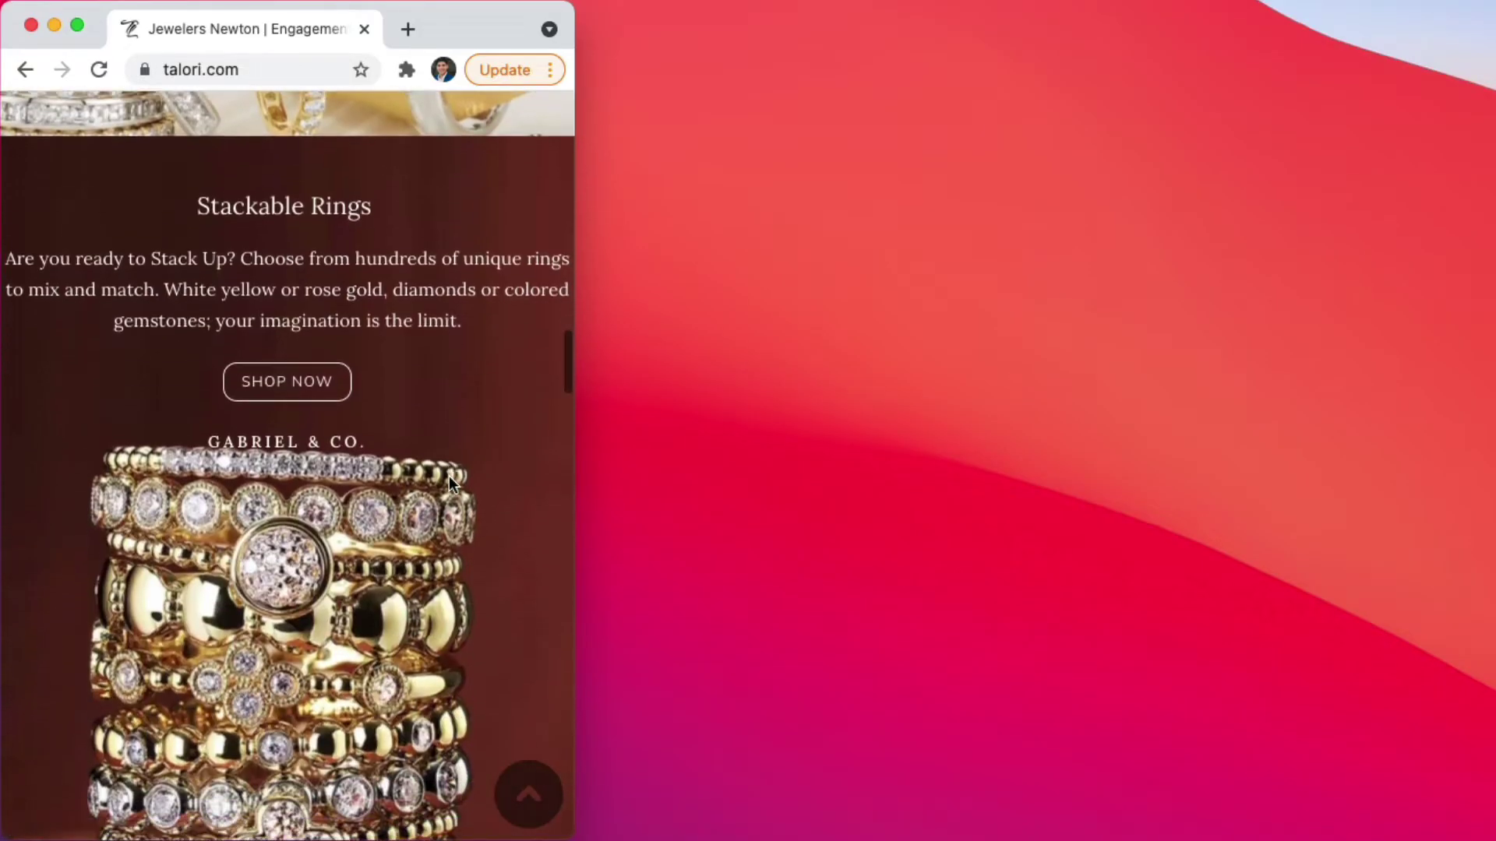
{"action": "scroll", "coordinate": [450, 484], "scroll_direction": "down", "scroll_amount": 12}
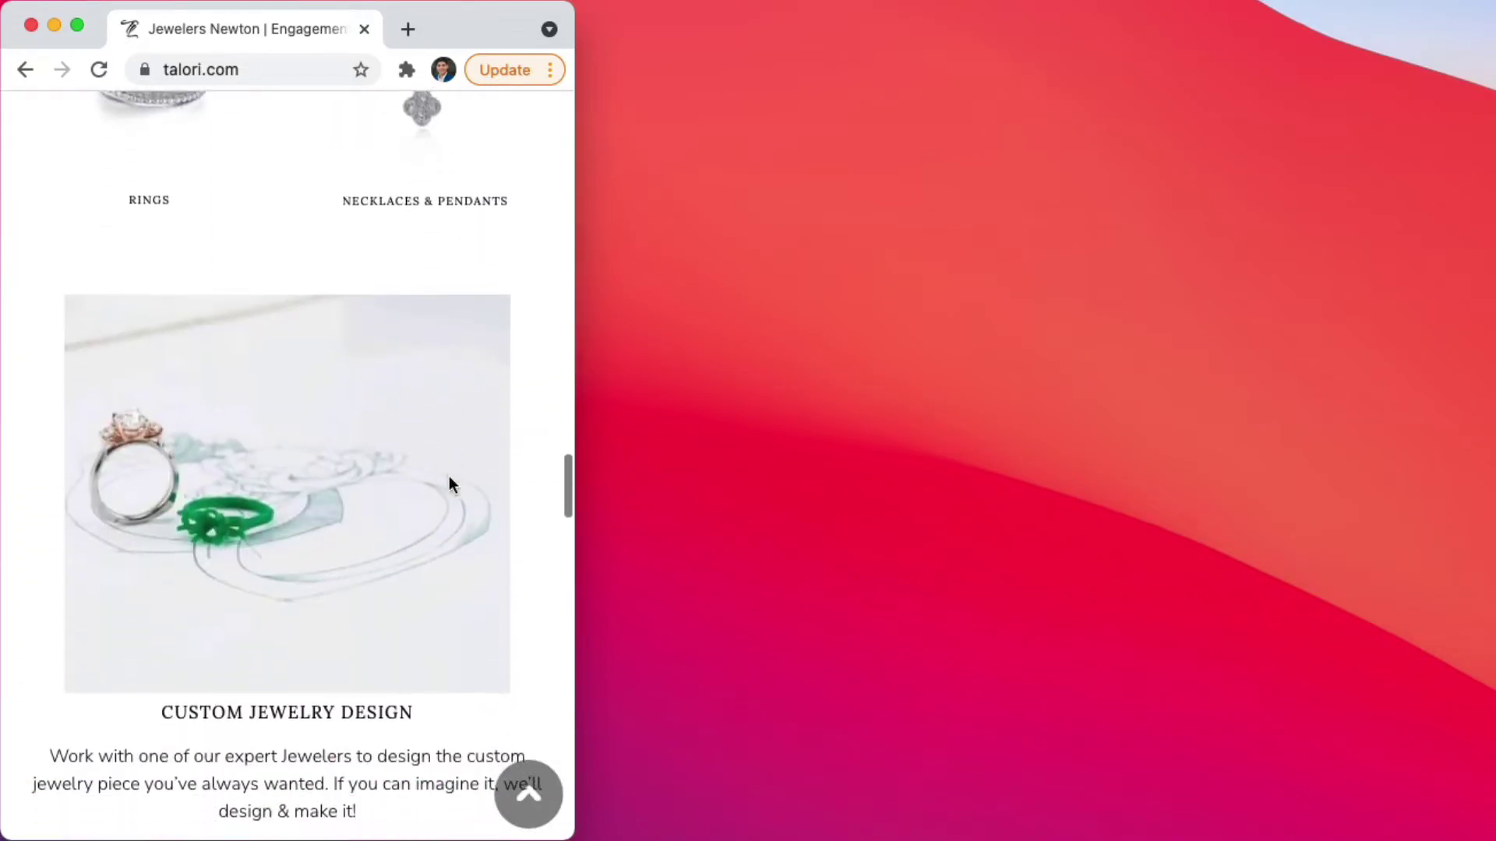
{"action": "scroll", "coordinate": [452, 487], "scroll_direction": "down", "scroll_amount": 15}
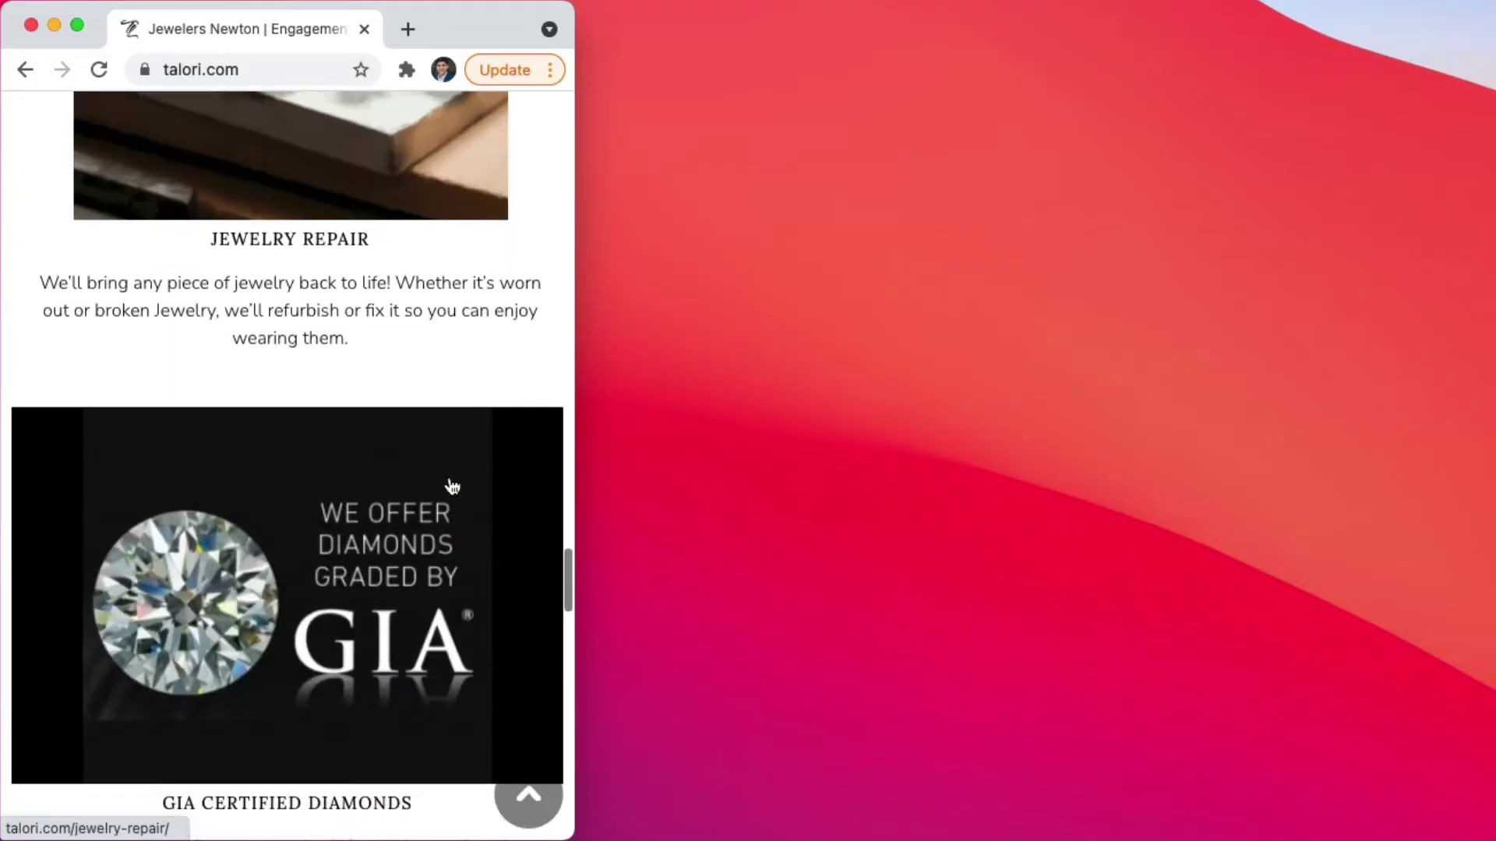
{"action": "scroll", "coordinate": [452, 486], "scroll_direction": "down", "scroll_amount": 15}
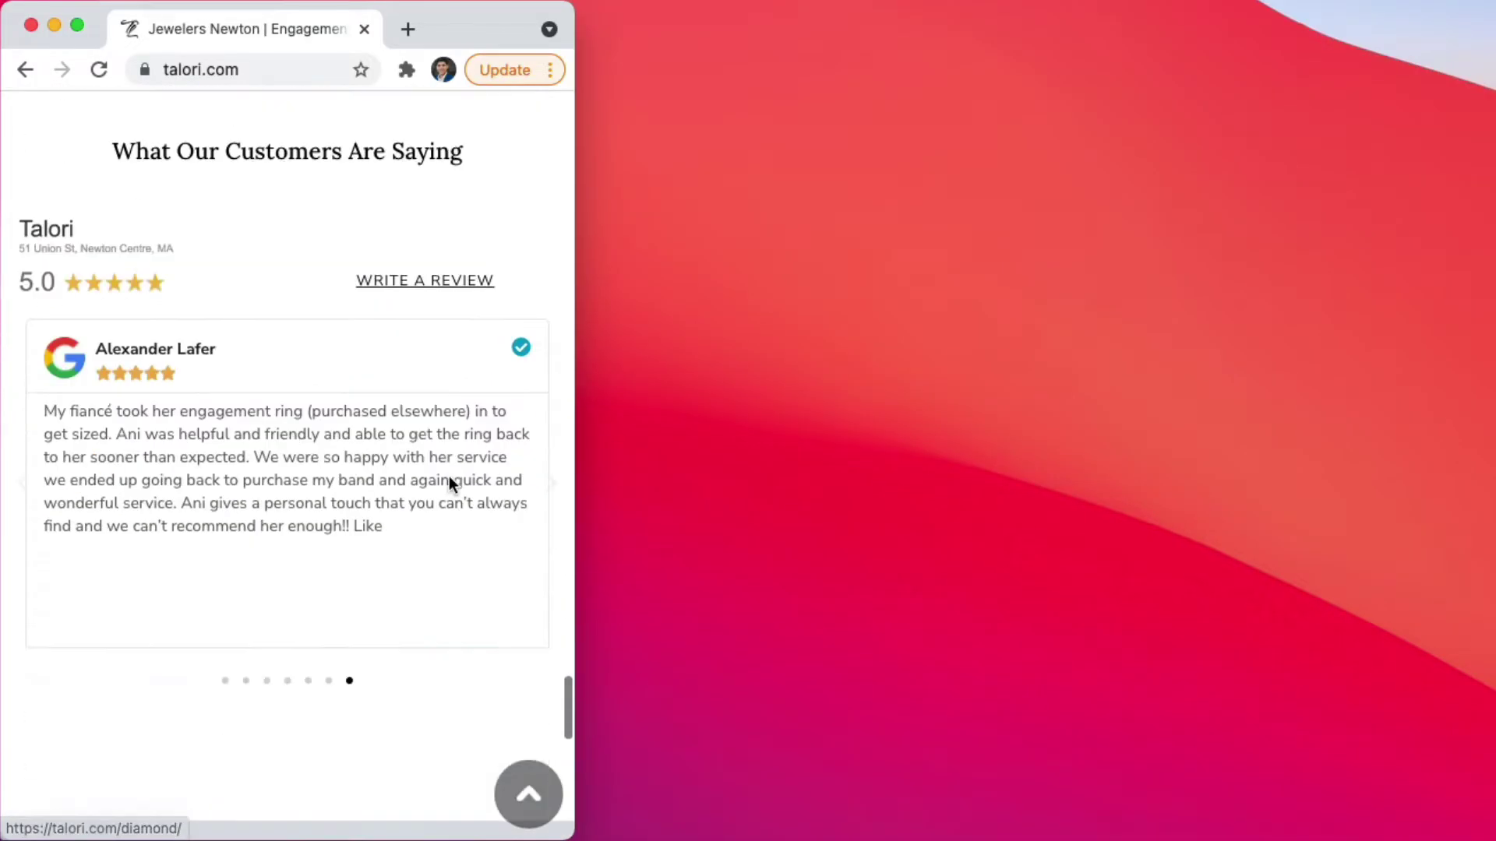
{"action": "scroll", "coordinate": [450, 484], "scroll_direction": "down", "scroll_amount": 5}
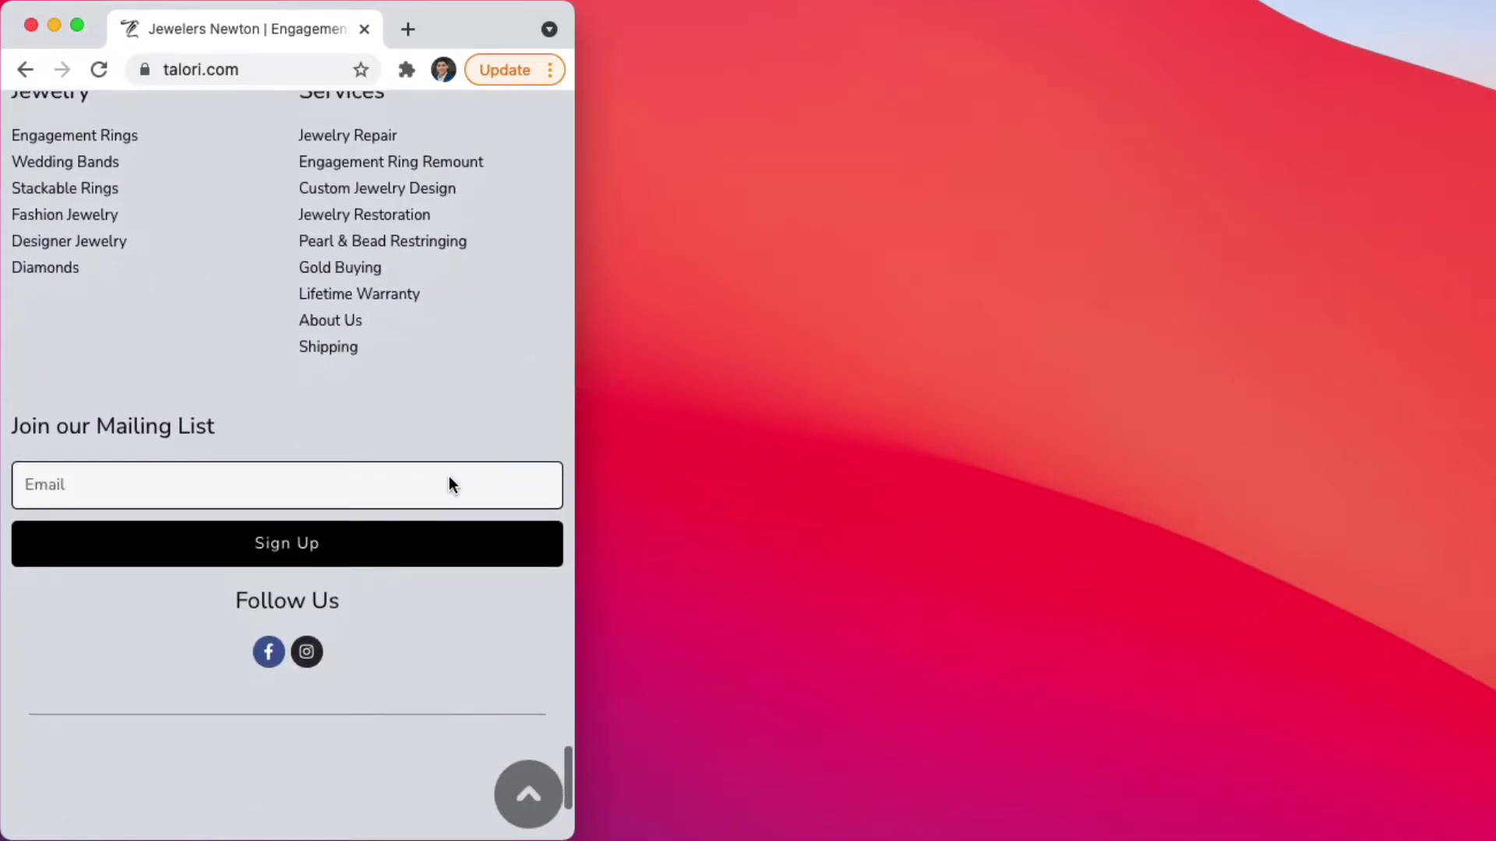
{"action": "scroll", "coordinate": [450, 485], "scroll_direction": "up", "scroll_amount": 20}
{"action": "scroll", "coordinate": [452, 486], "scroll_direction": "up", "scroll_amount": 20}
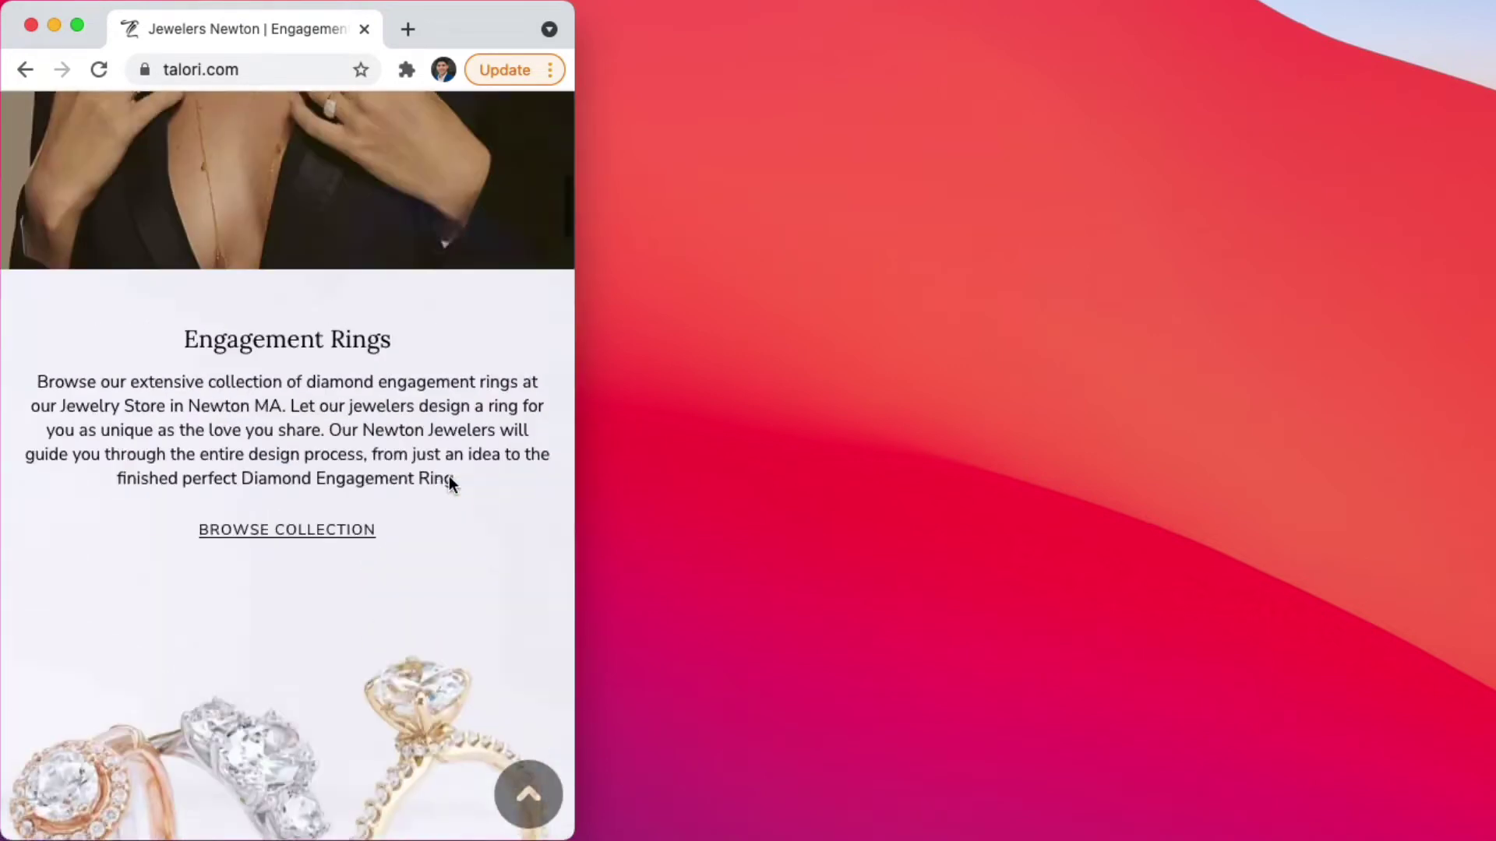
- Maximize Chrome to full width and scroll the desktop page back to the top
{"action": "double_click", "coordinate": [573, 436]}
{"action": "scroll", "coordinate": [1296, 646], "scroll_direction": "down", "scroll_amount": 6}
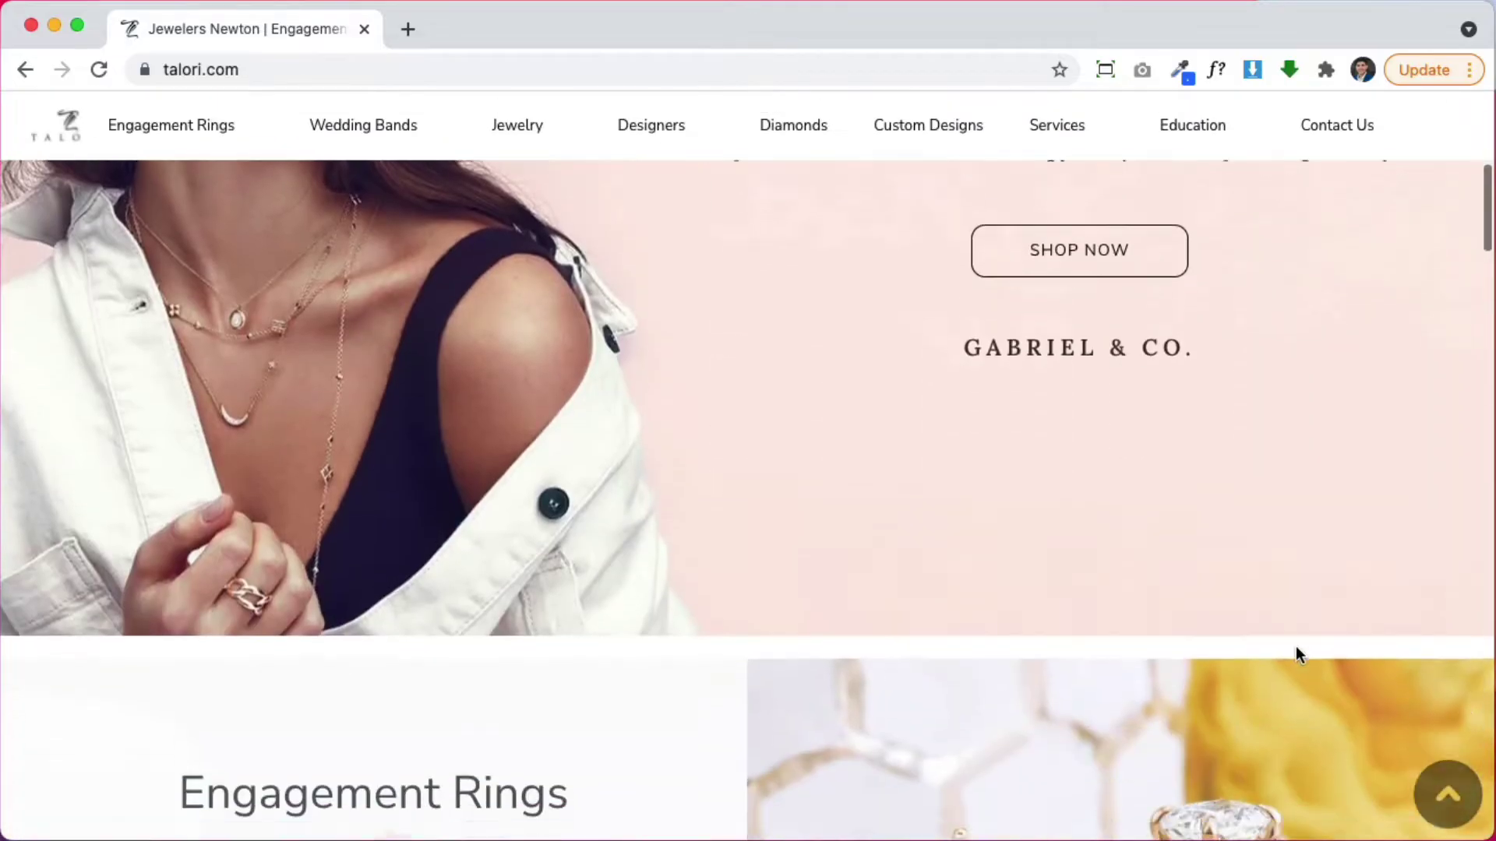
{"action": "scroll", "coordinate": [1296, 647], "scroll_direction": "down", "scroll_amount": 15}
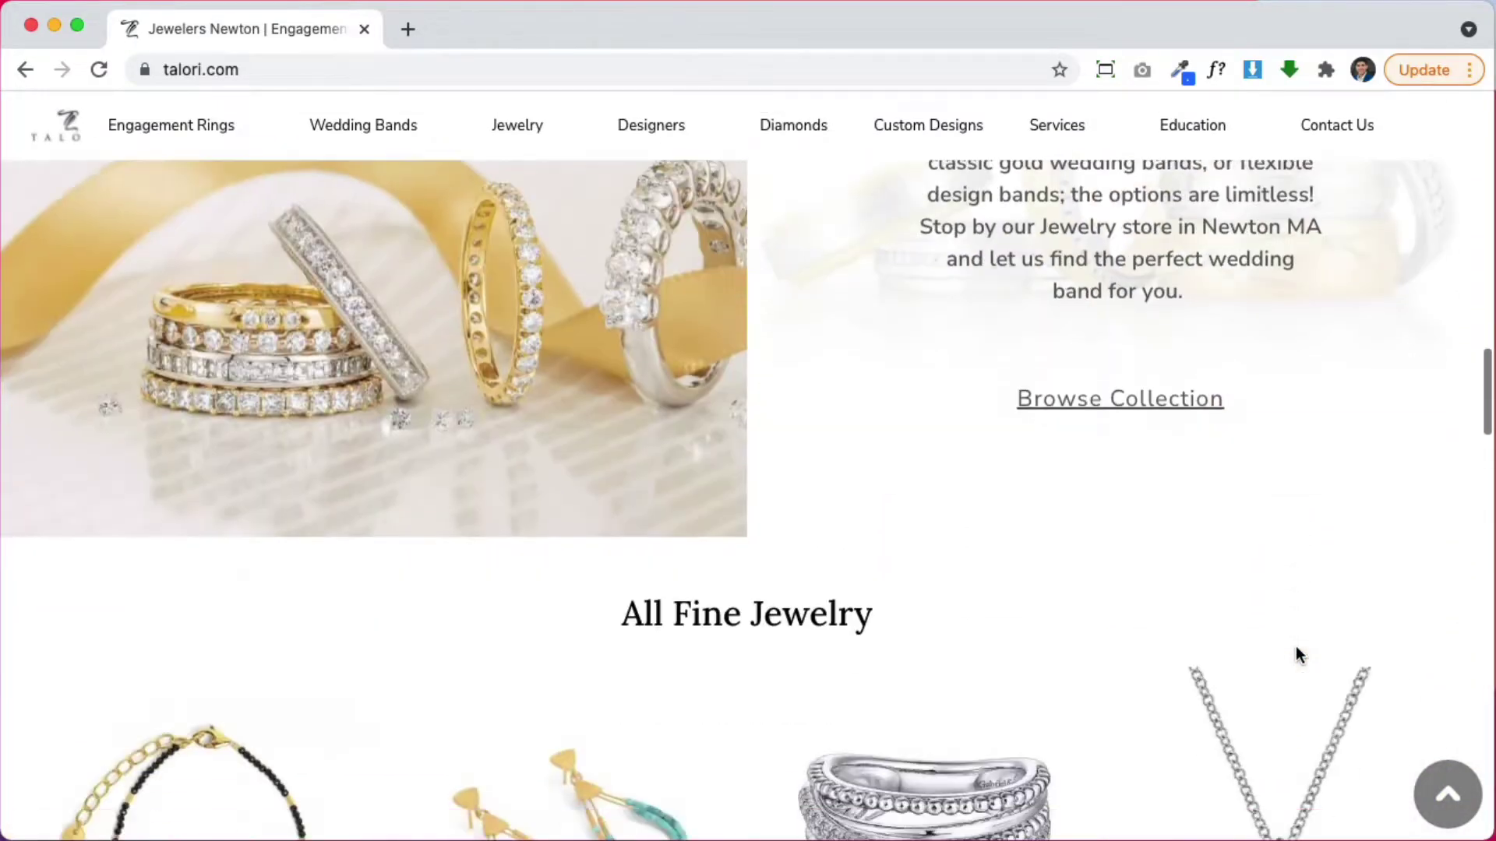
{"action": "scroll", "coordinate": [1296, 653], "scroll_direction": "down", "scroll_amount": 12}
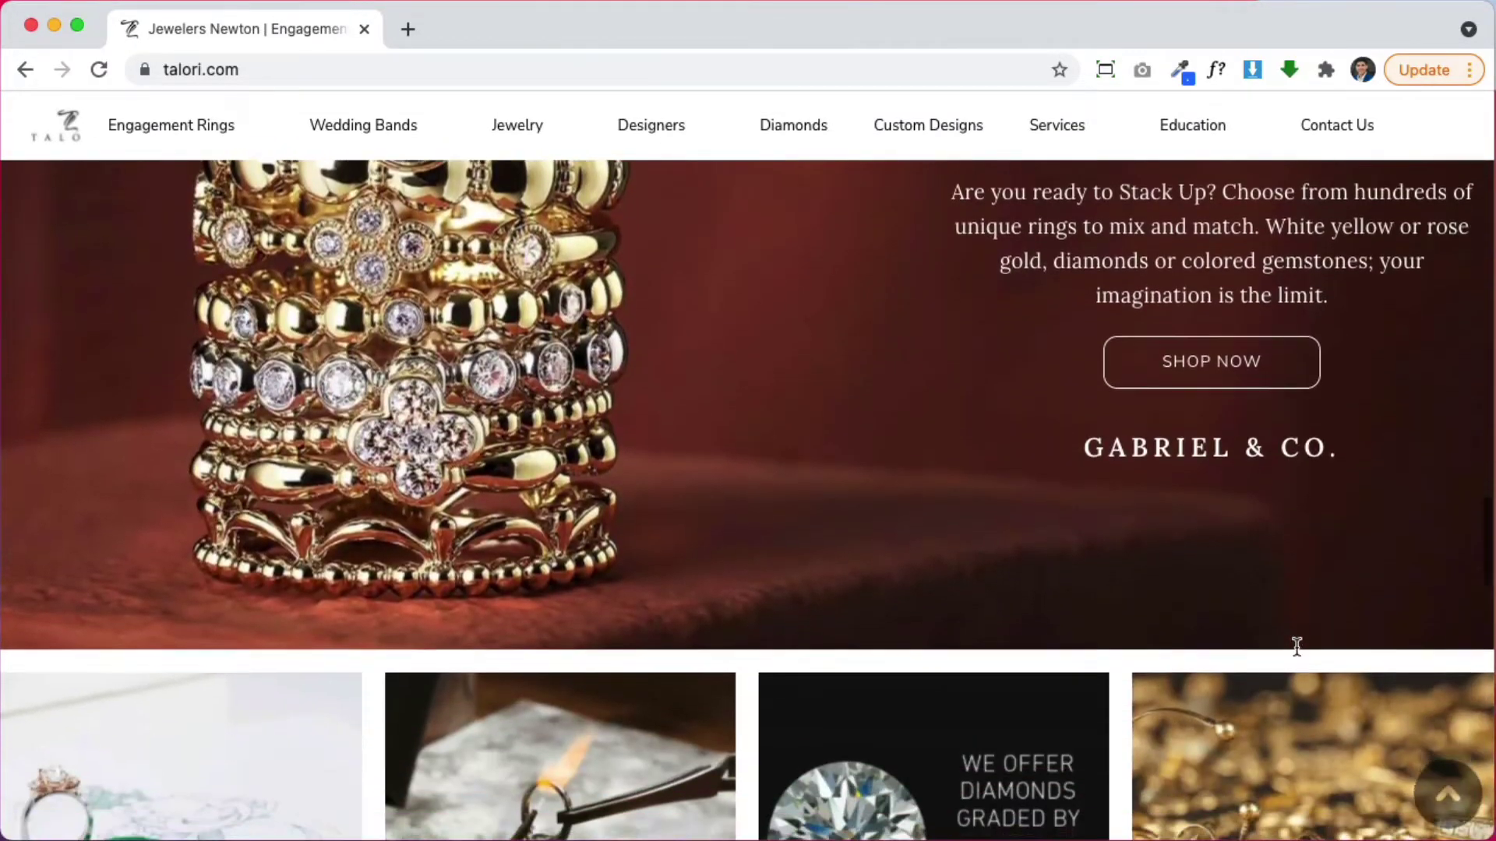
{"action": "scroll", "coordinate": [1296, 651], "scroll_direction": "up", "scroll_amount": 20}
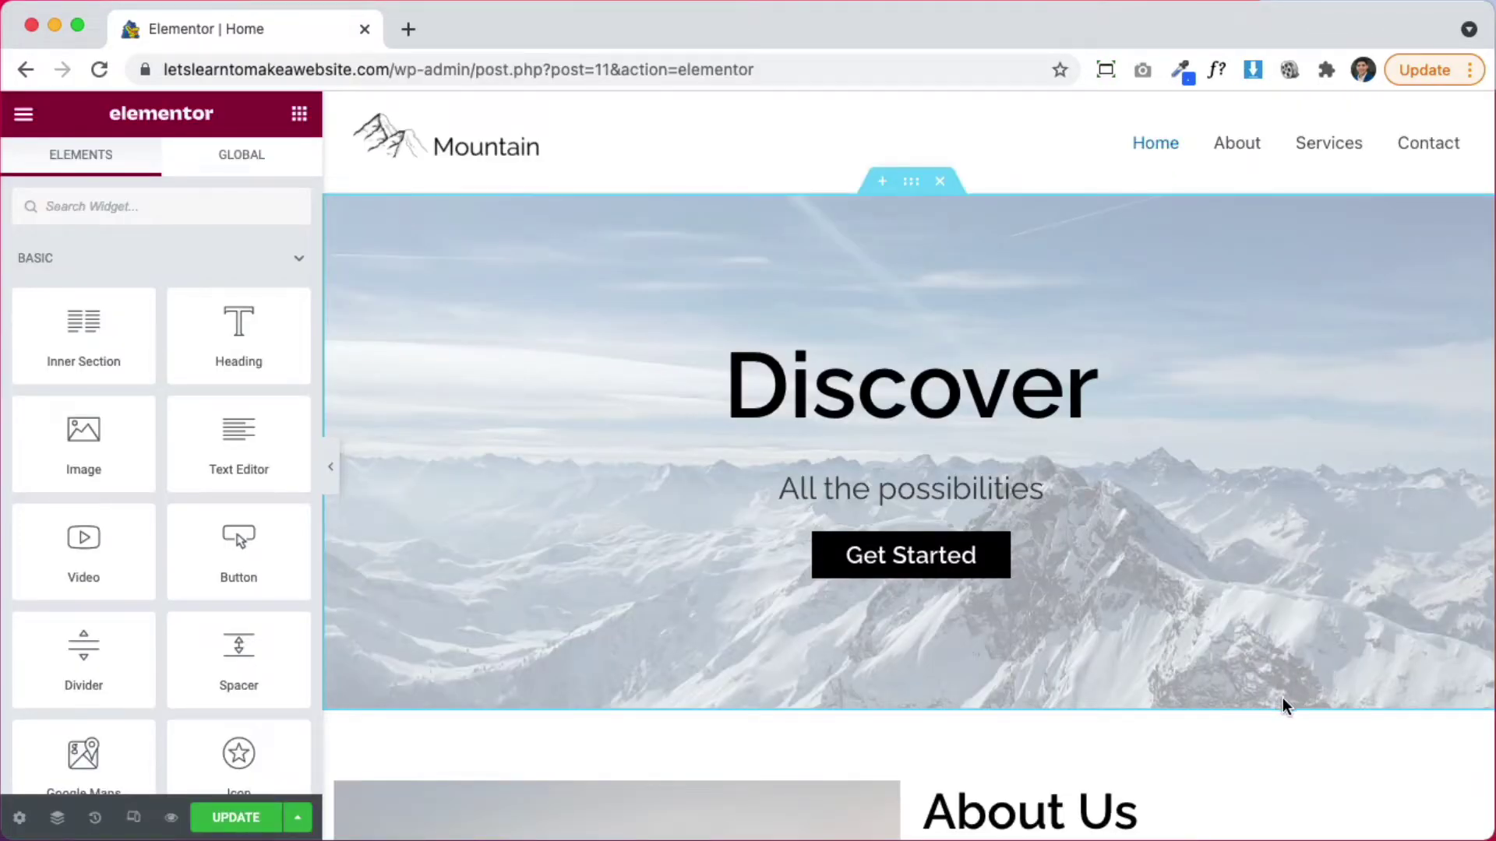
- Scroll Elementor's canvas through the Mountain Home page's Discover hero and About Us section
{"action": "scroll", "coordinate": [1279, 705], "scroll_direction": "down", "scroll_amount": 8}
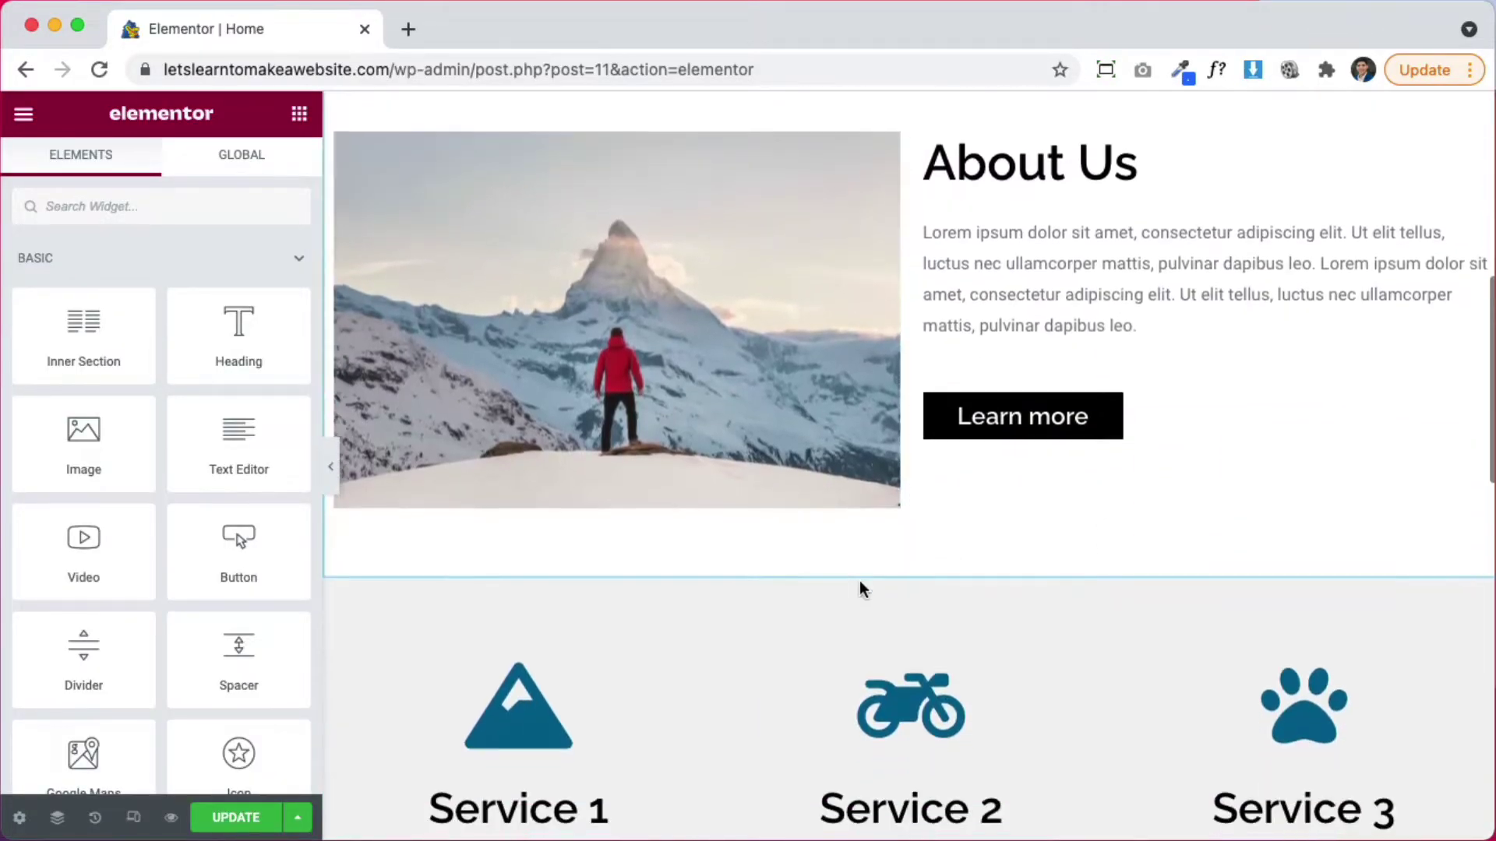
{"action": "scroll", "coordinate": [876, 596], "scroll_direction": "down", "scroll_amount": 10}
{"action": "scroll", "coordinate": [1059, 577], "scroll_direction": "up", "scroll_amount": 20}
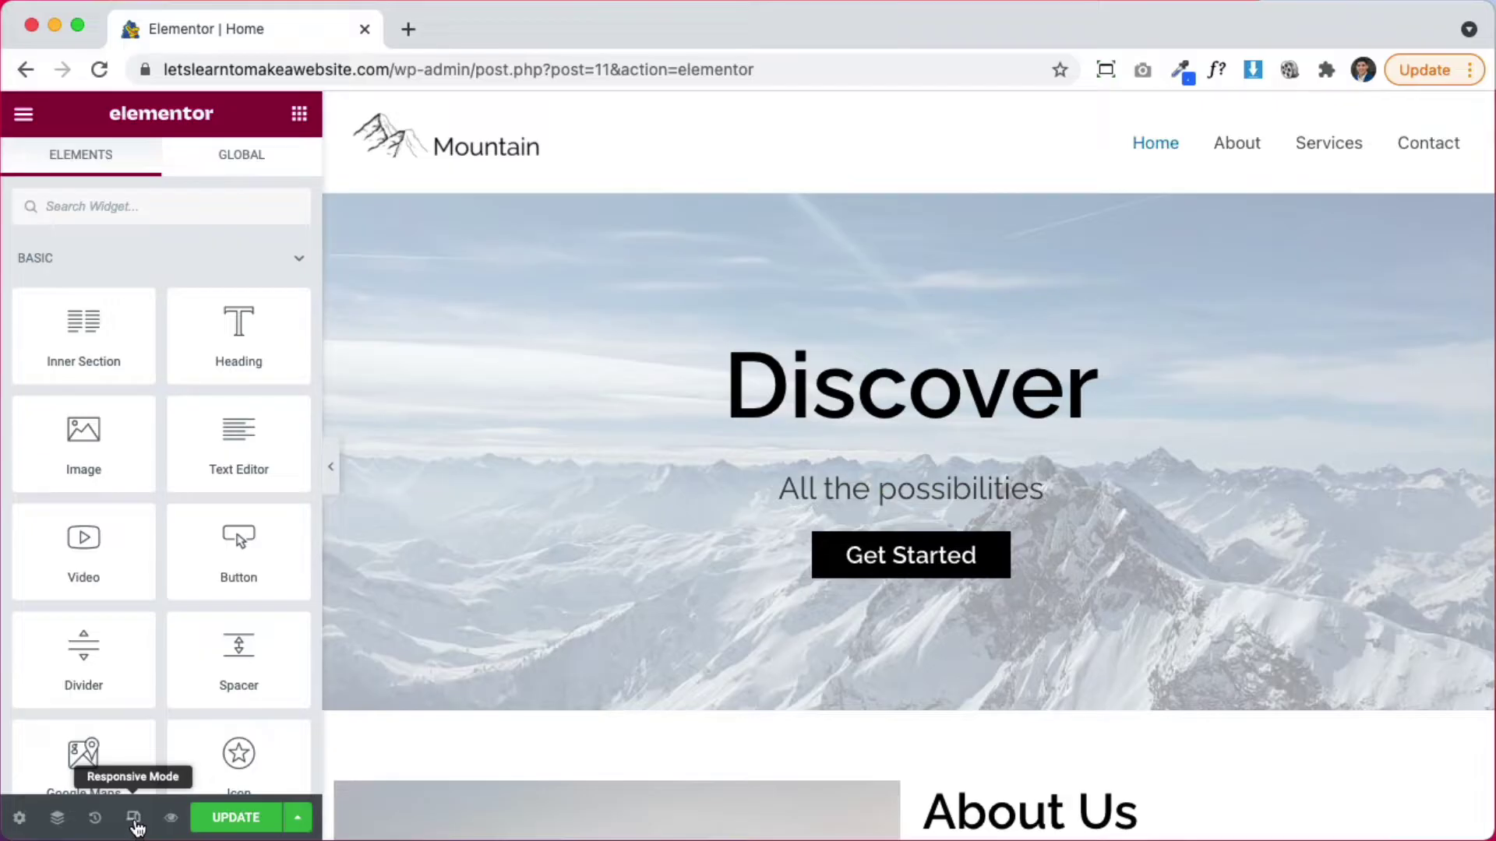
- Preview the page at tablet, then 360-pixel mobile width, and scroll the stacked sections
{"action": "left_click", "coordinate": [134, 818]}
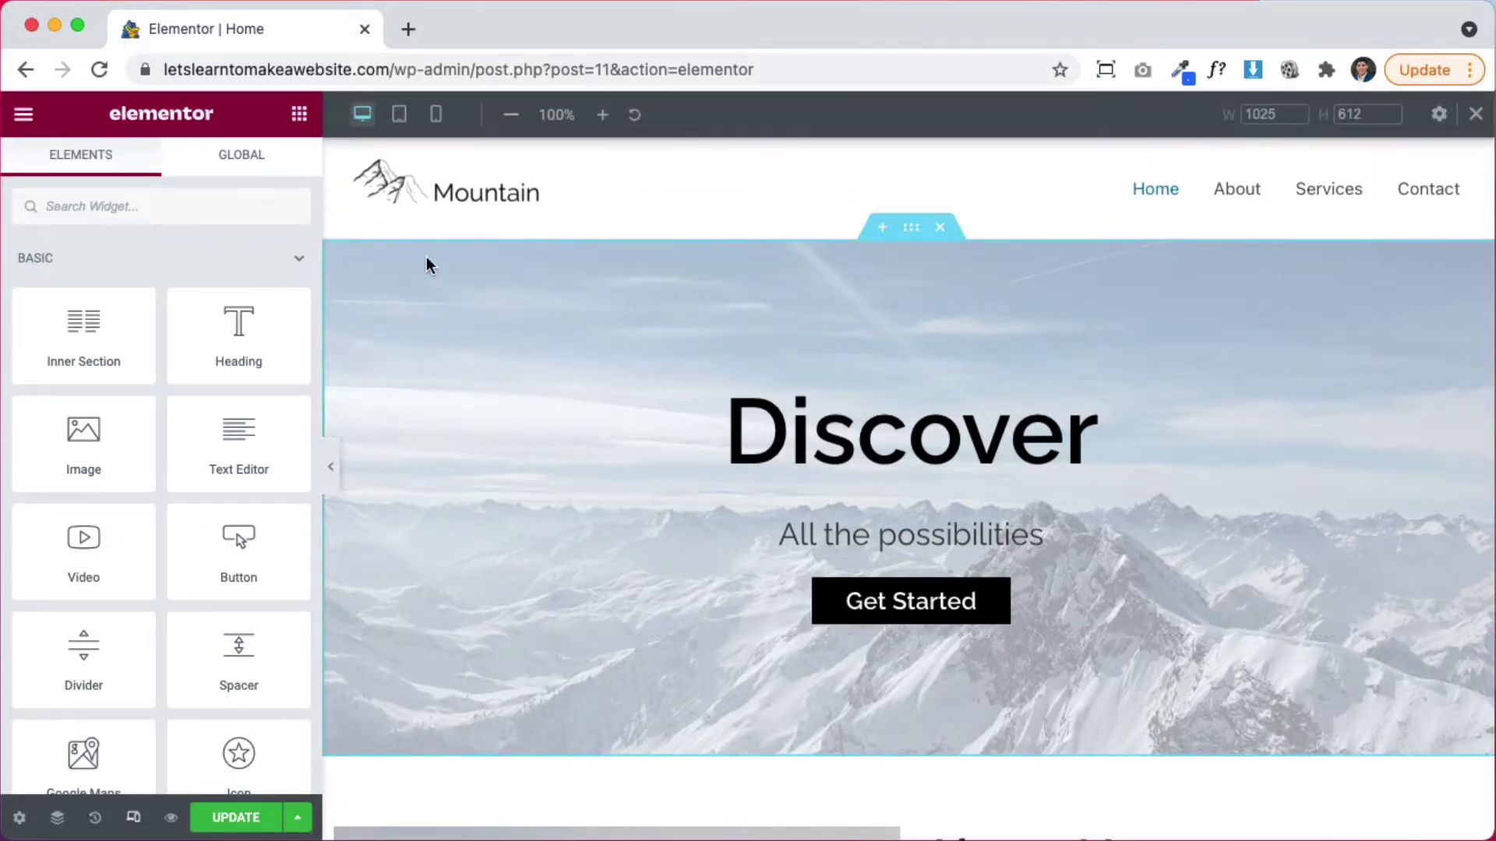
{"action": "left_click", "coordinate": [400, 117]}
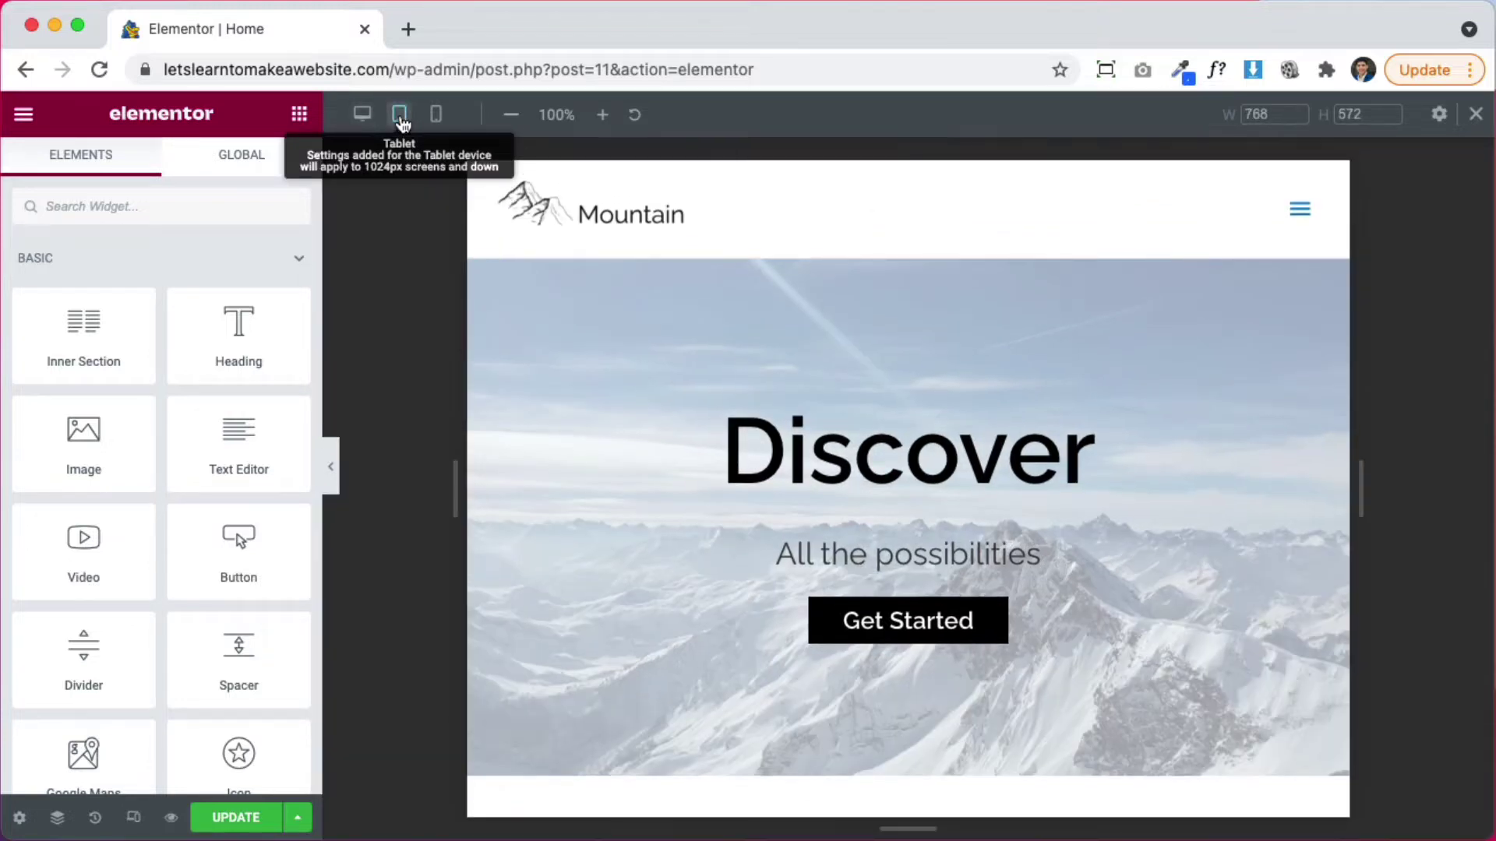
{"action": "left_click", "coordinate": [438, 119]}
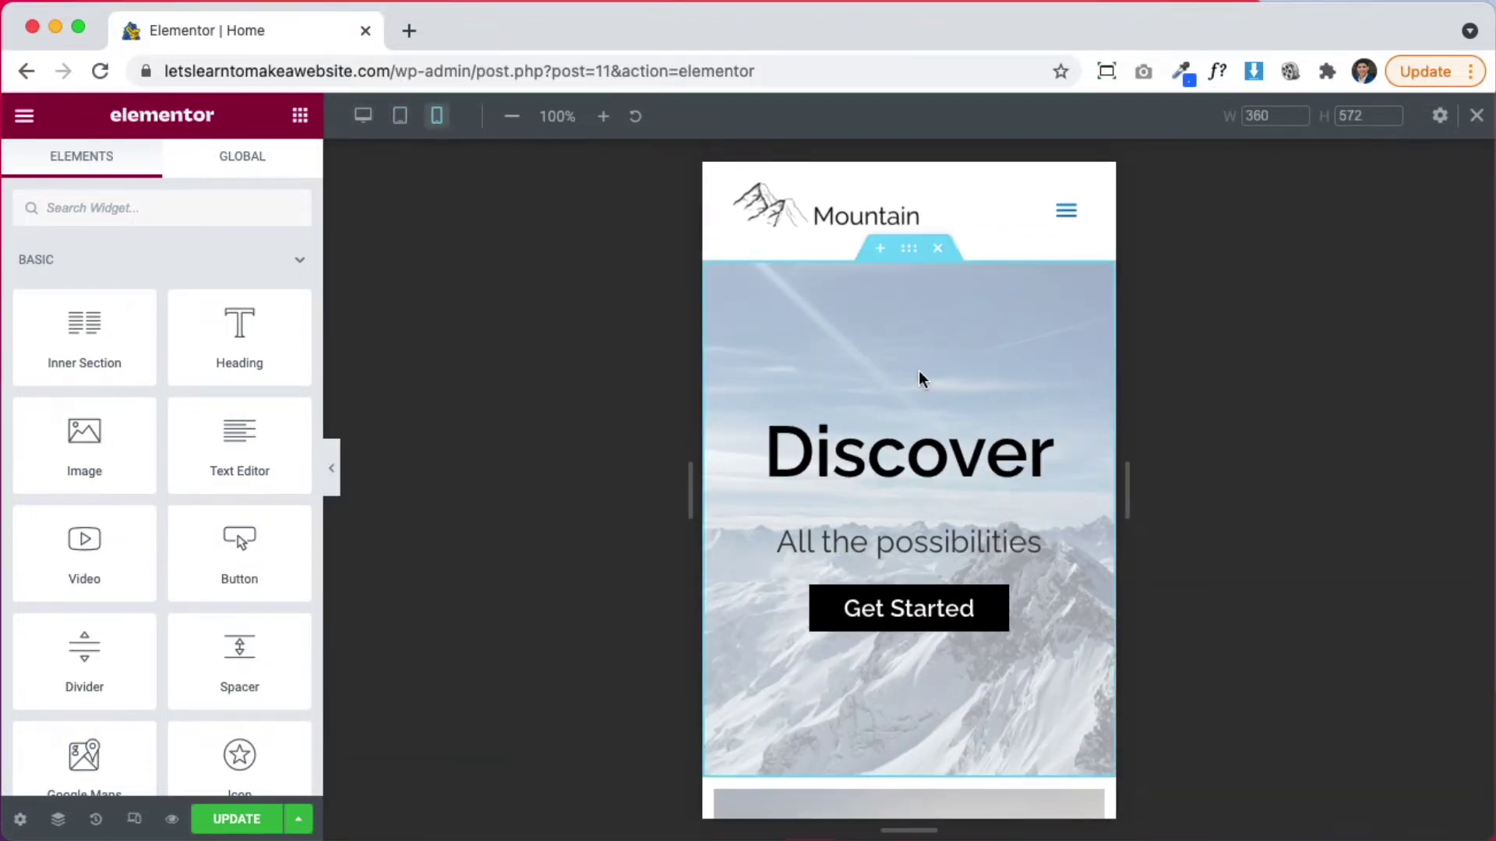
{"action": "scroll", "coordinate": [1034, 539], "scroll_direction": "down", "scroll_amount": 10}
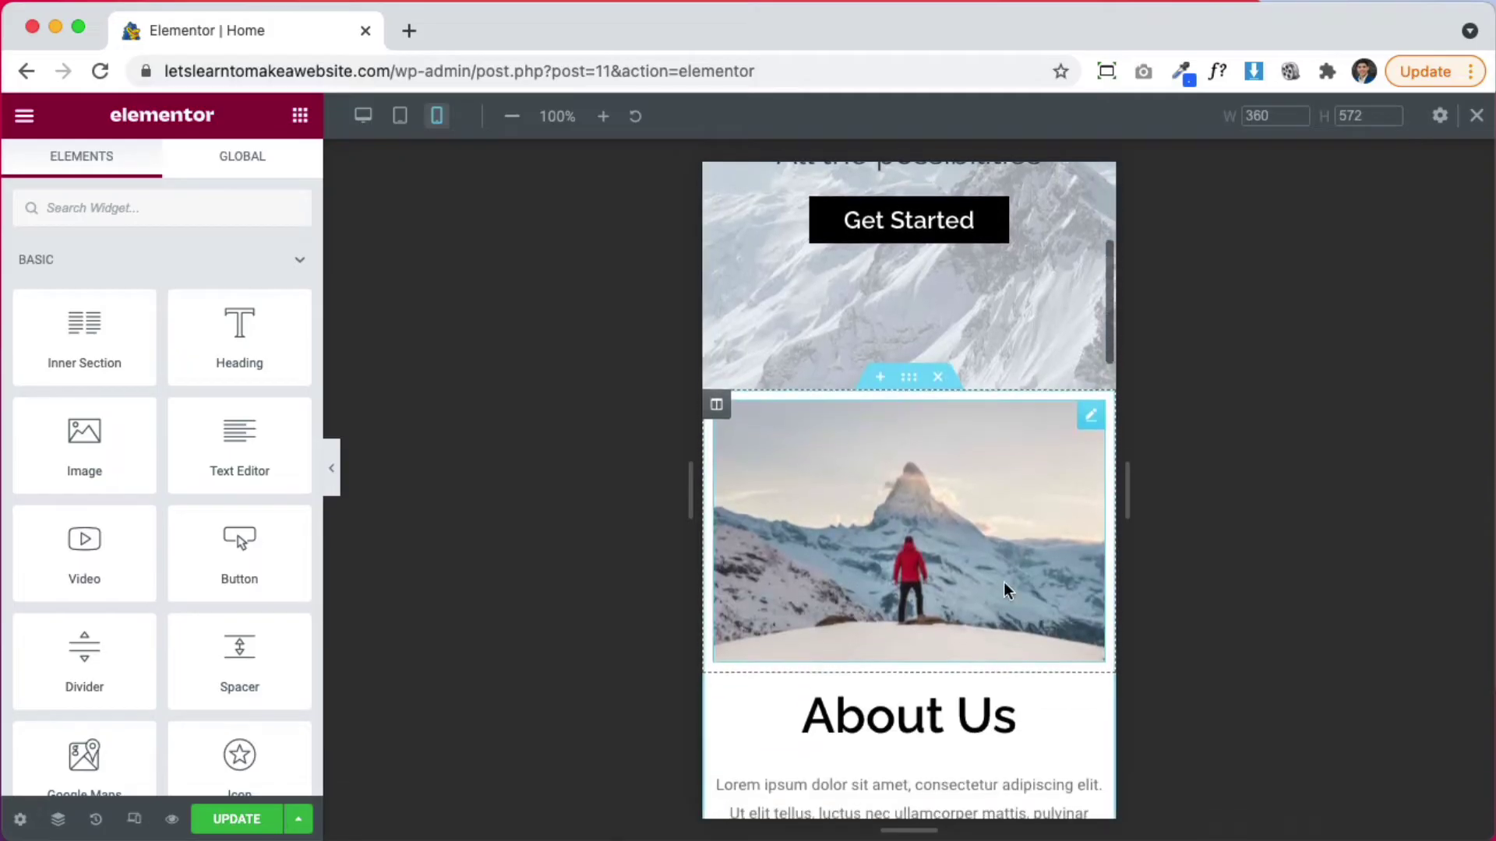
{"action": "scroll", "coordinate": [960, 568], "scroll_direction": "down", "scroll_amount": 5}
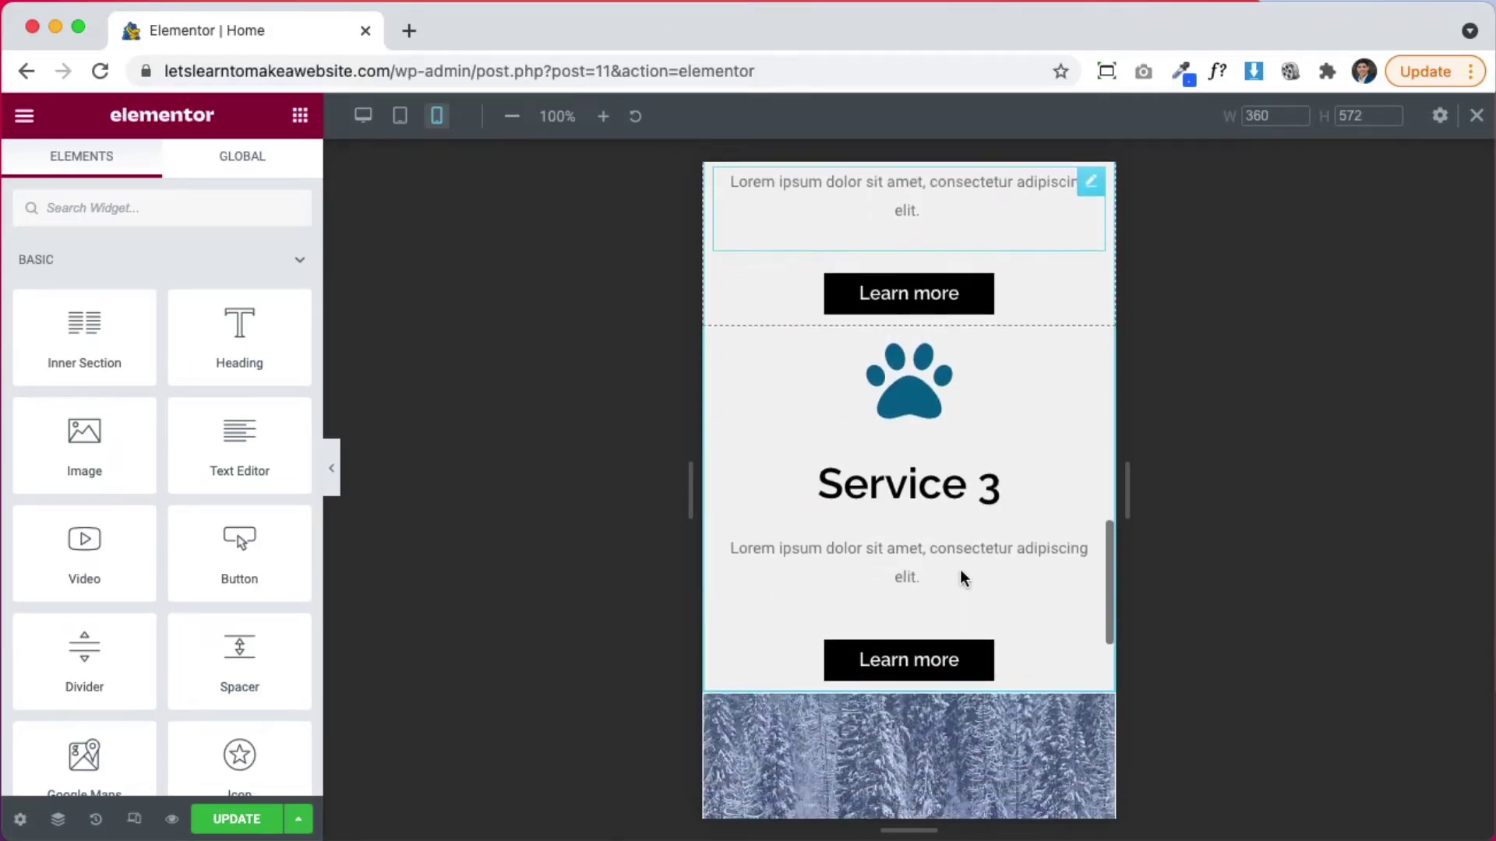
{"action": "left_click", "coordinate": [959, 568]}
{"action": "scroll", "coordinate": [970, 563], "scroll_direction": "down", "scroll_amount": 8}
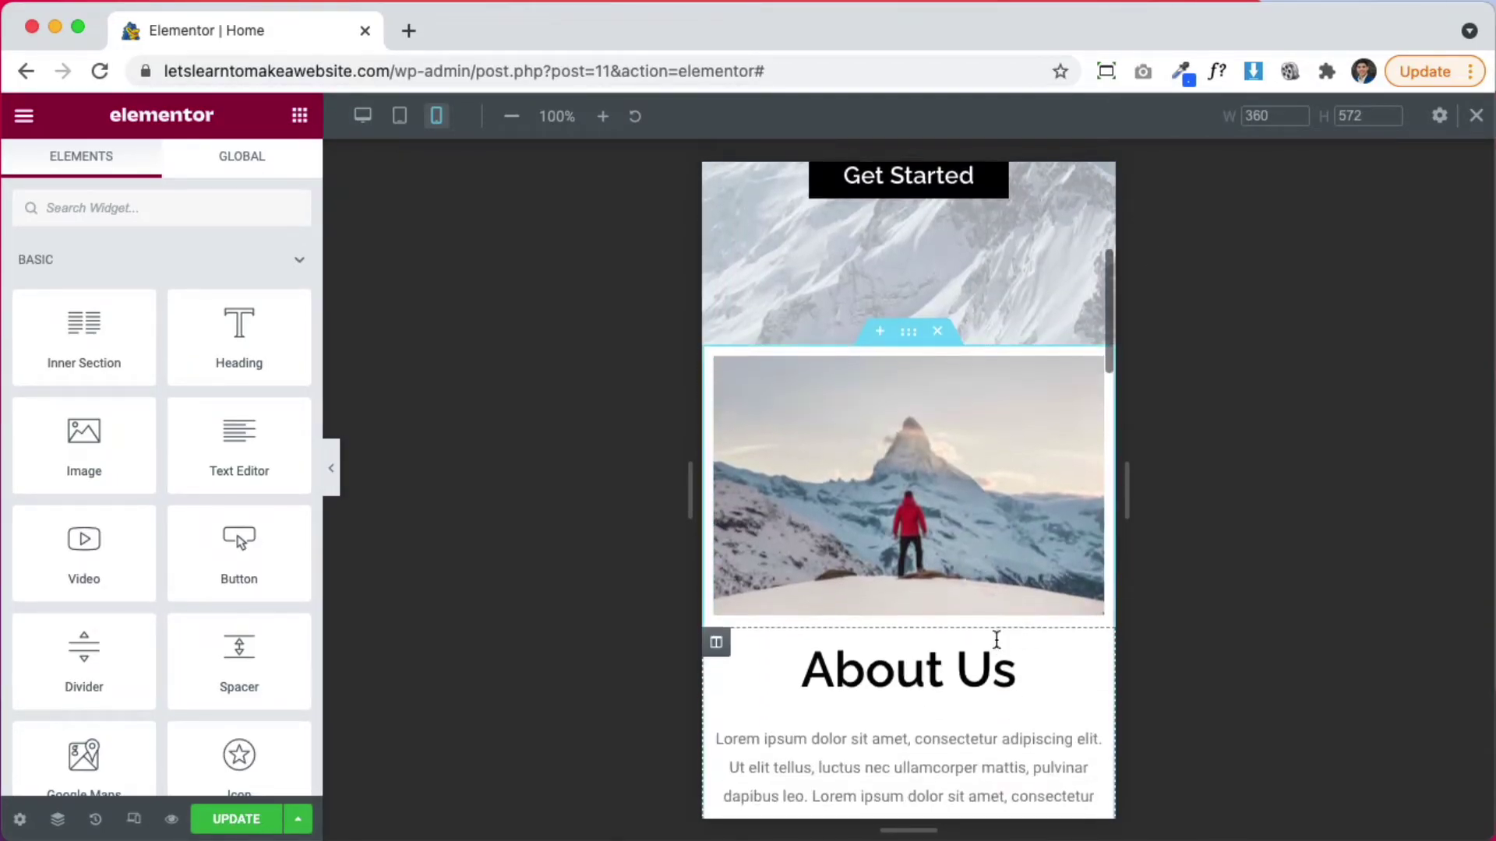
{"action": "scroll", "coordinate": [1019, 660], "scroll_direction": "down", "scroll_amount": 8}
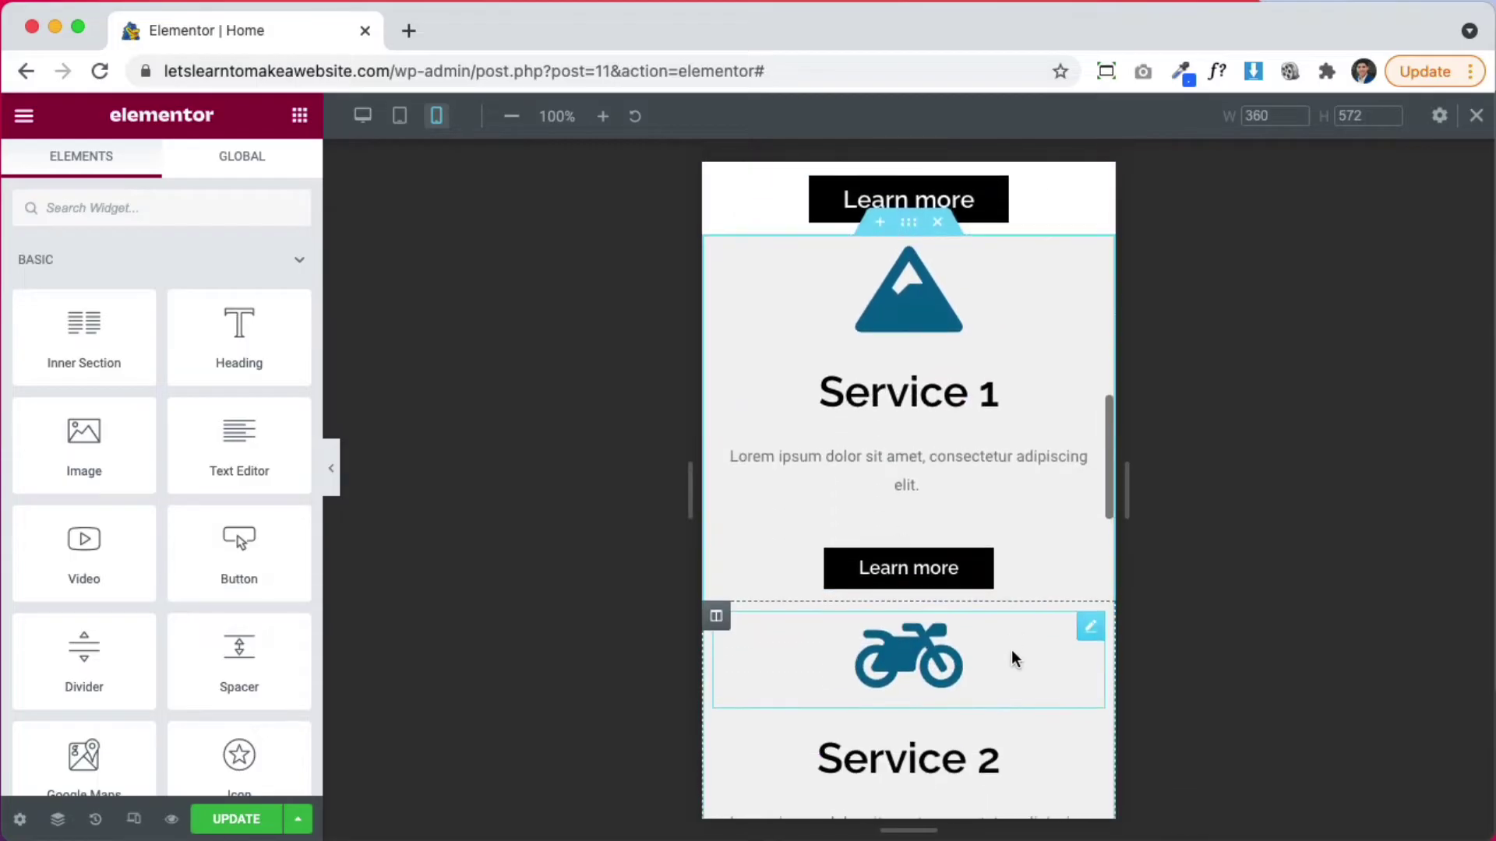
{"action": "scroll", "coordinate": [1015, 657], "scroll_direction": "up", "scroll_amount": 15}
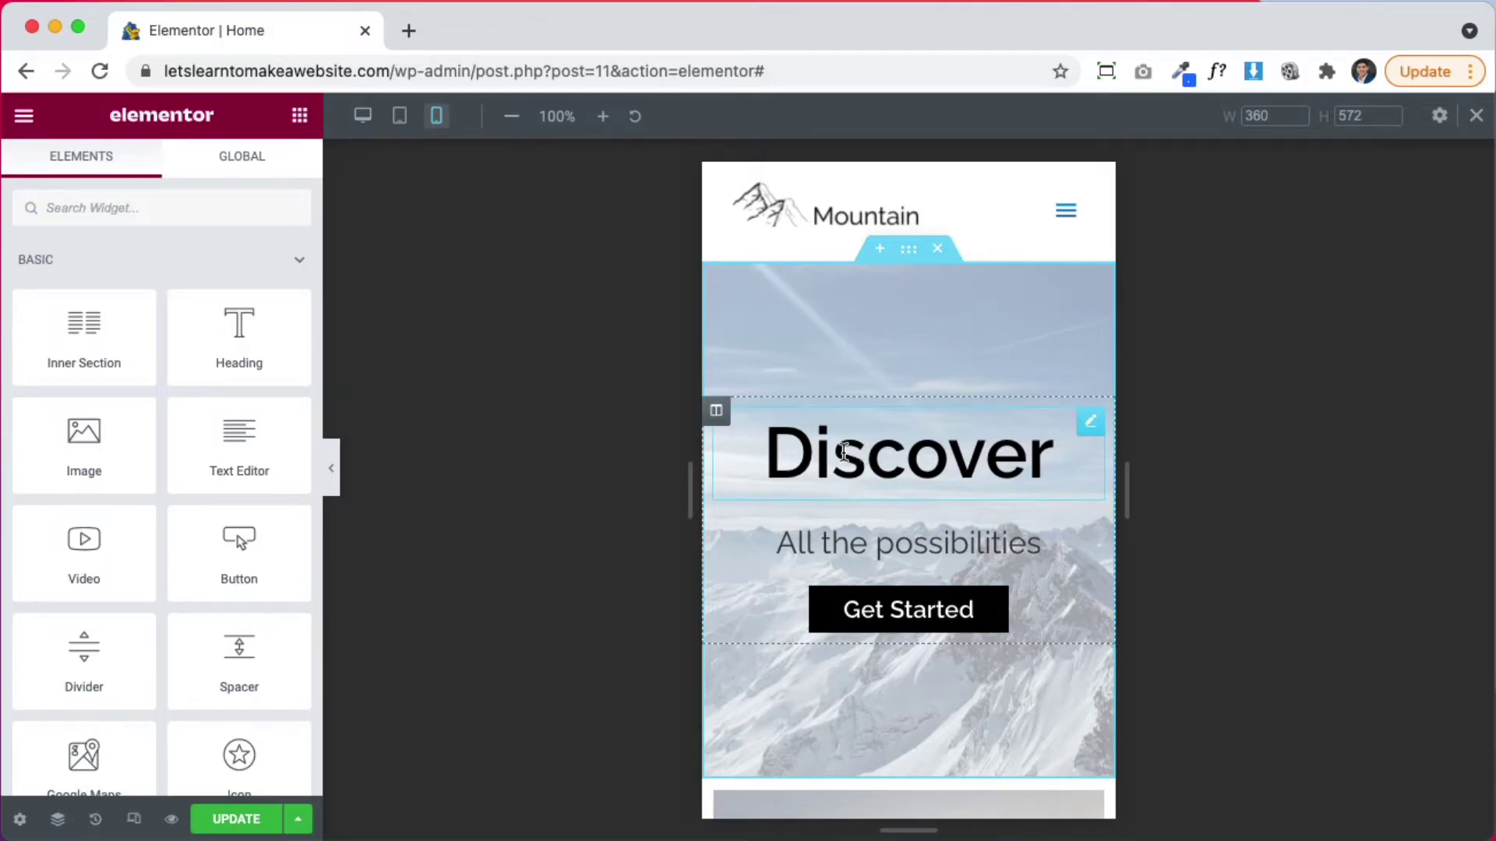
- Select the Discover heading and try adjusting its Typography size in the Style tab
{"action": "left_click", "coordinate": [913, 454]}
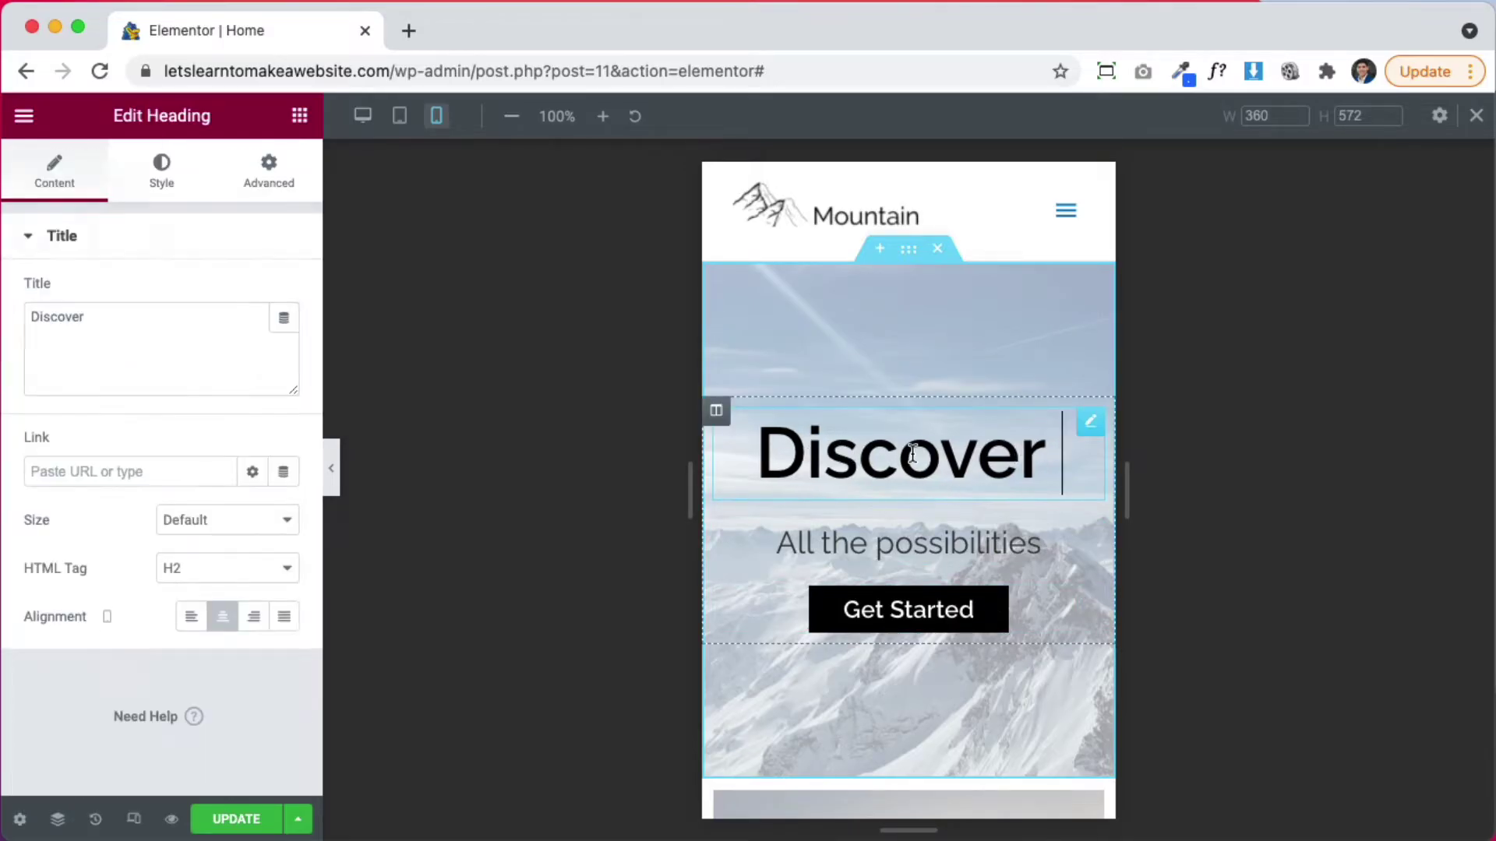
{"action": "left_click", "coordinate": [173, 181]}
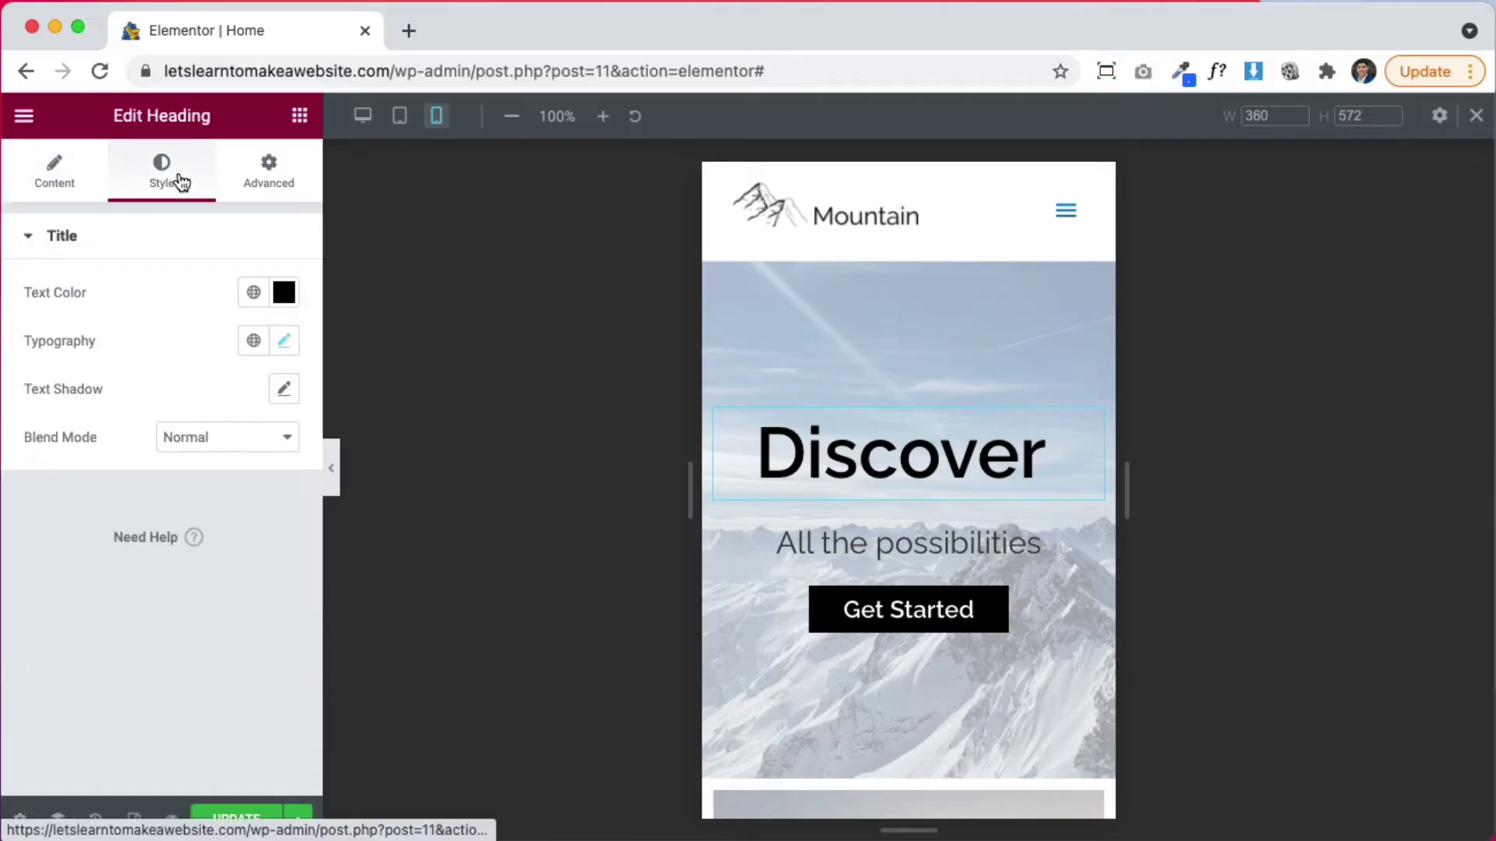
{"action": "left_click", "coordinate": [285, 343]}
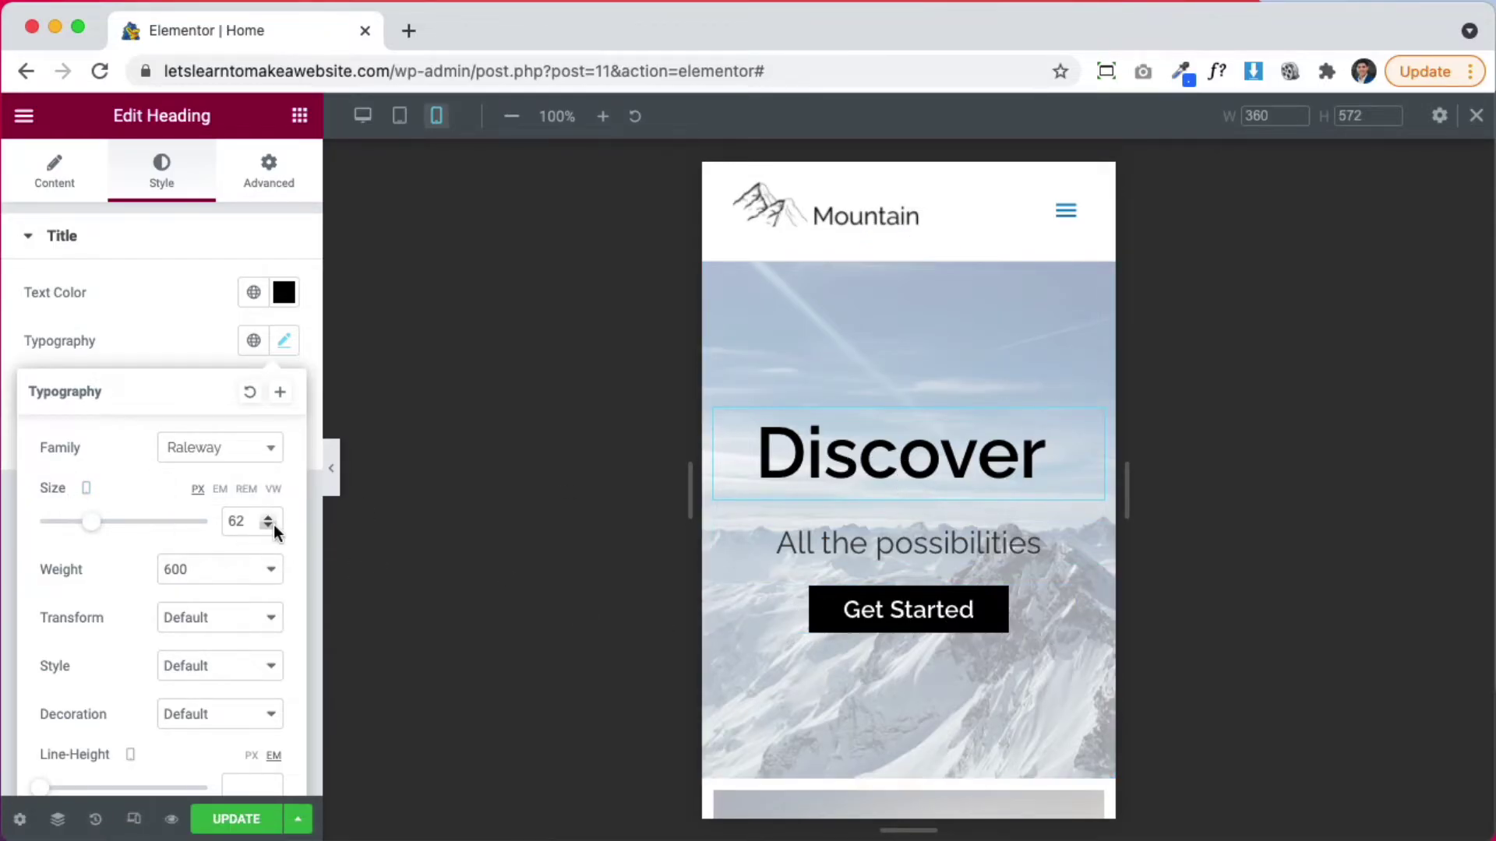
{"action": "left_click_drag", "start_coordinate": [274, 526], "coordinate": [274, 525]}
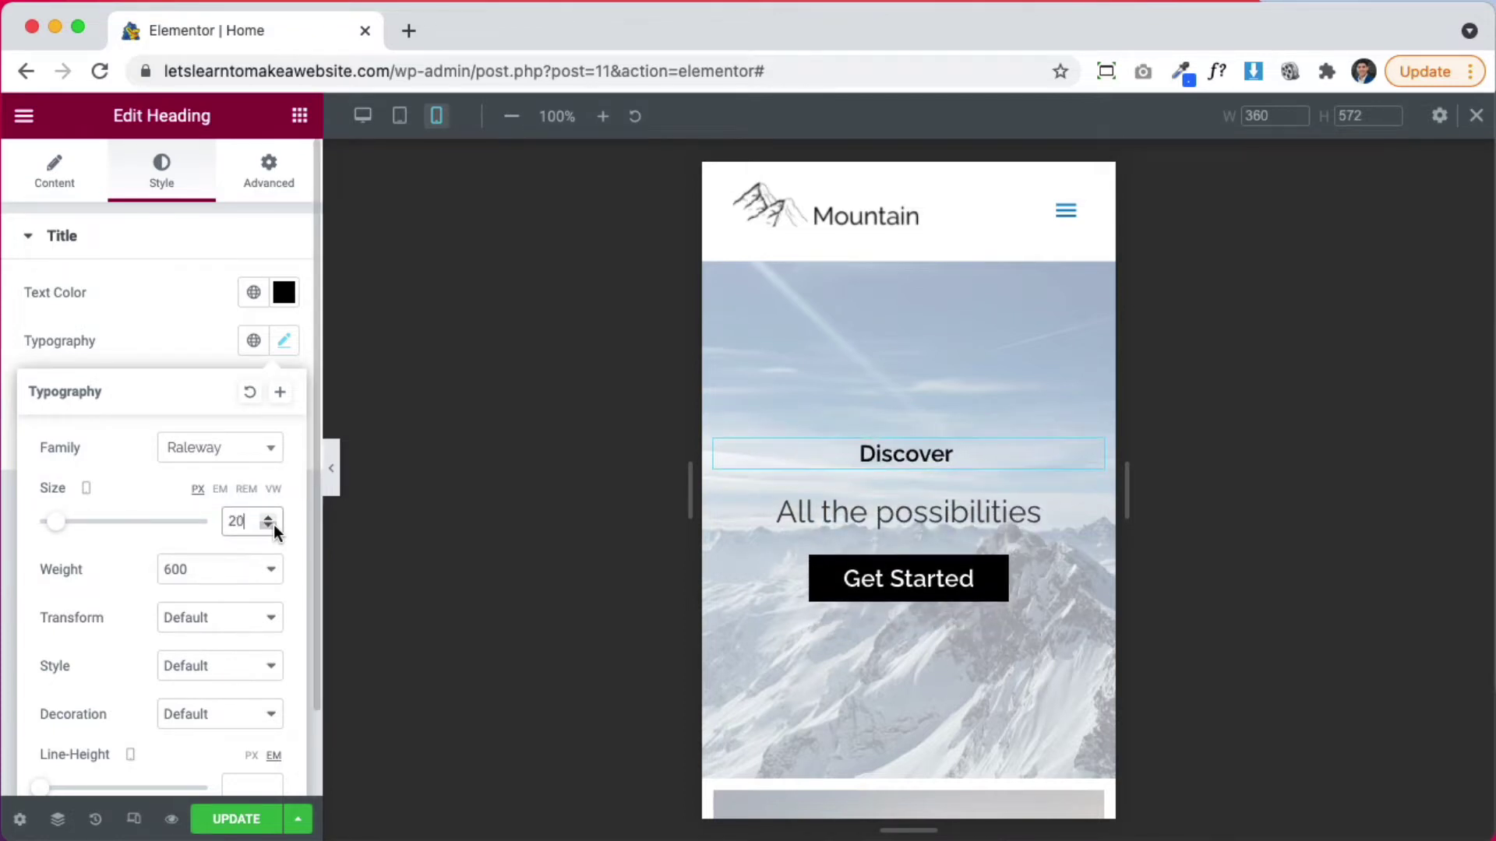
{"action": "left_click", "coordinate": [927, 510]}
- Back in the mobile preview, set the Discover heading's Typography size to 60 px
{"action": "left_click", "coordinate": [134, 819]}
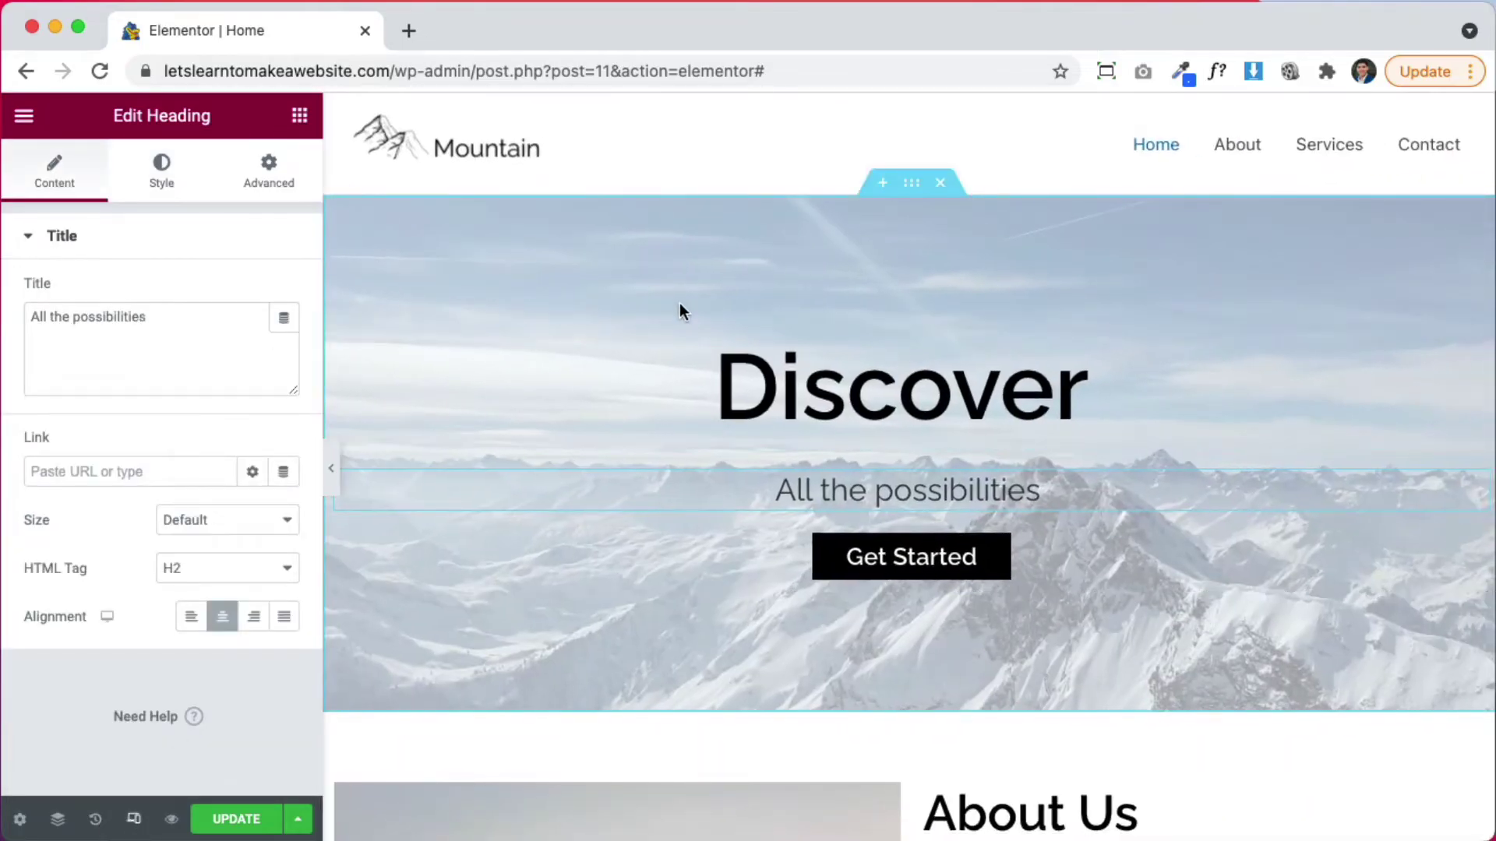
{"action": "left_click", "coordinate": [137, 822]}
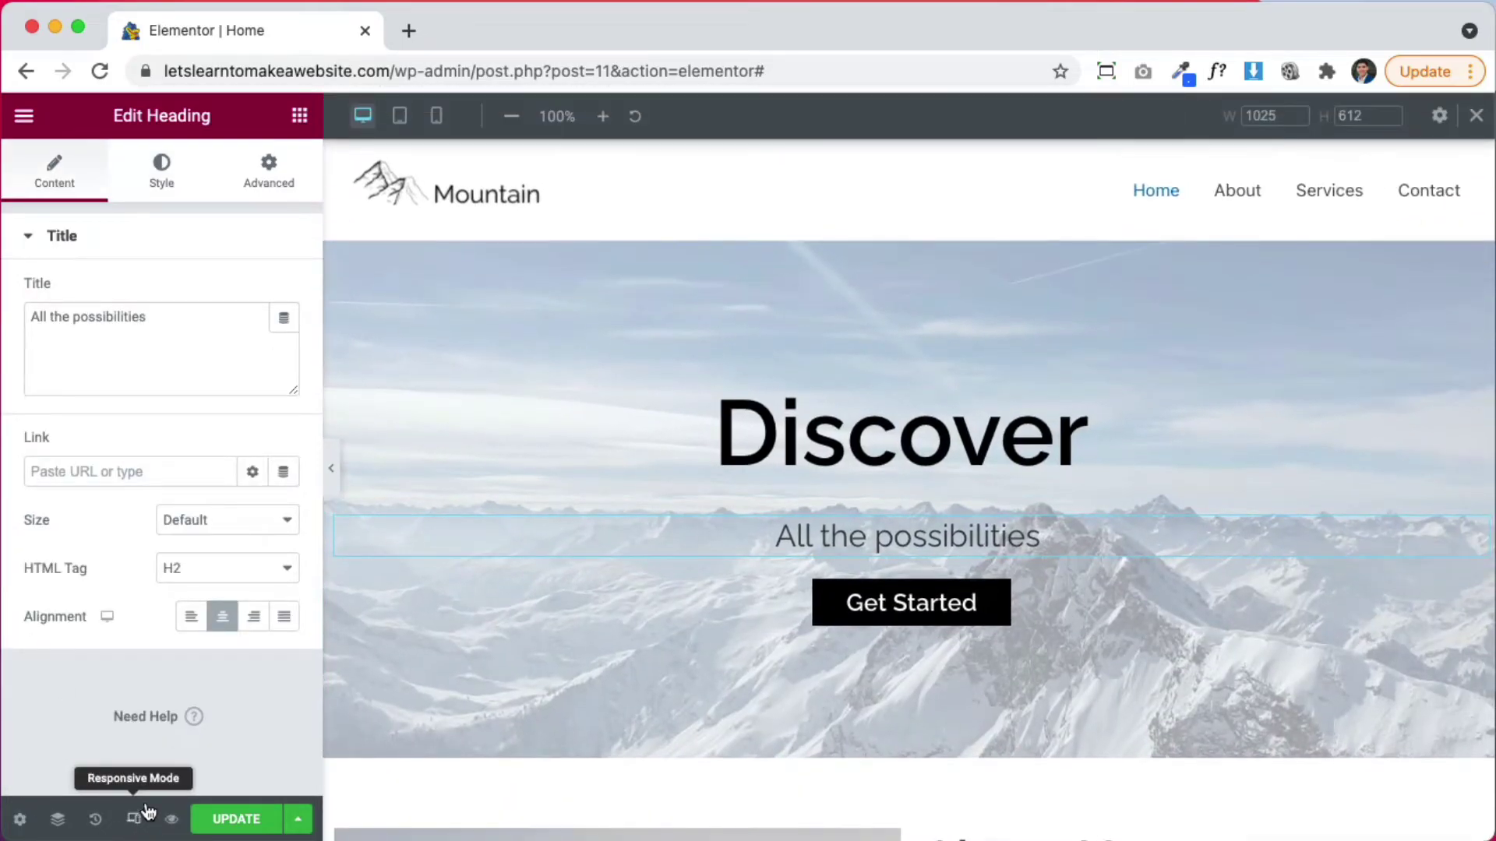
{"action": "left_click", "coordinate": [436, 115]}
{"action": "left_click", "coordinate": [161, 170]}
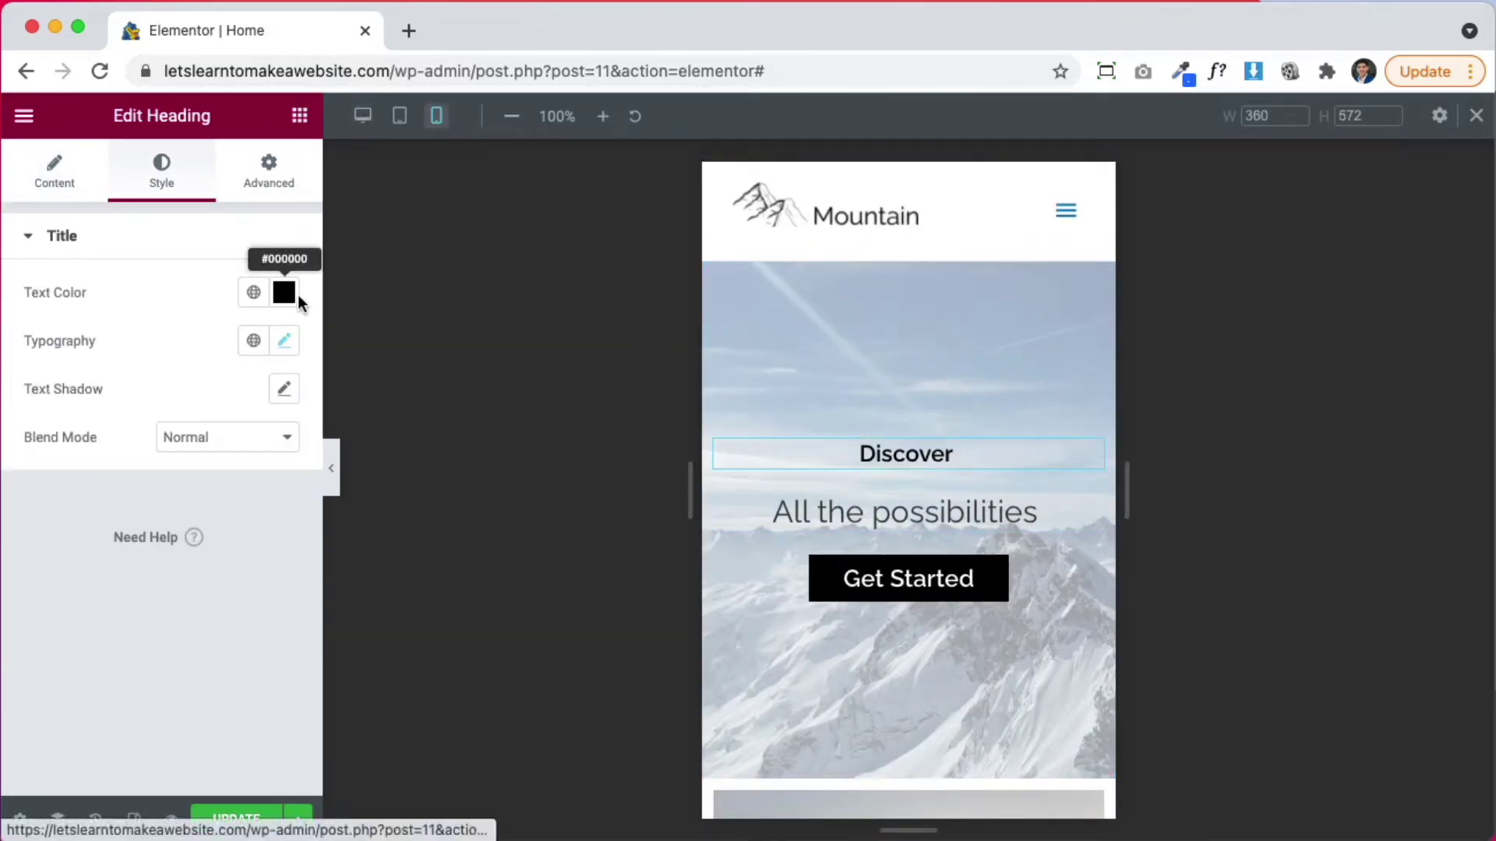
{"action": "left_click", "coordinate": [284, 343]}
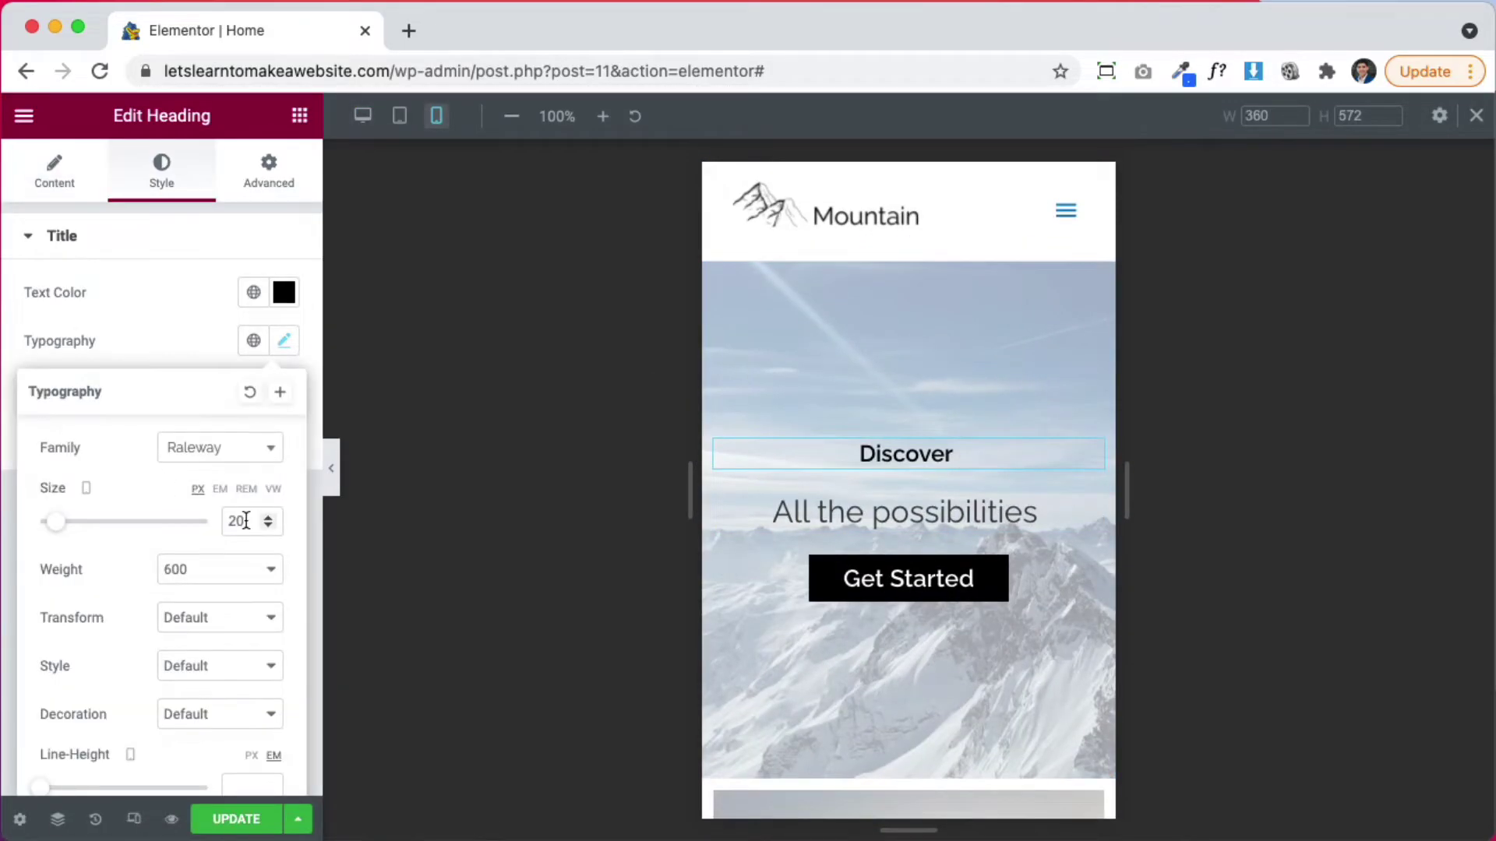
{"action": "type", "text": "60"}
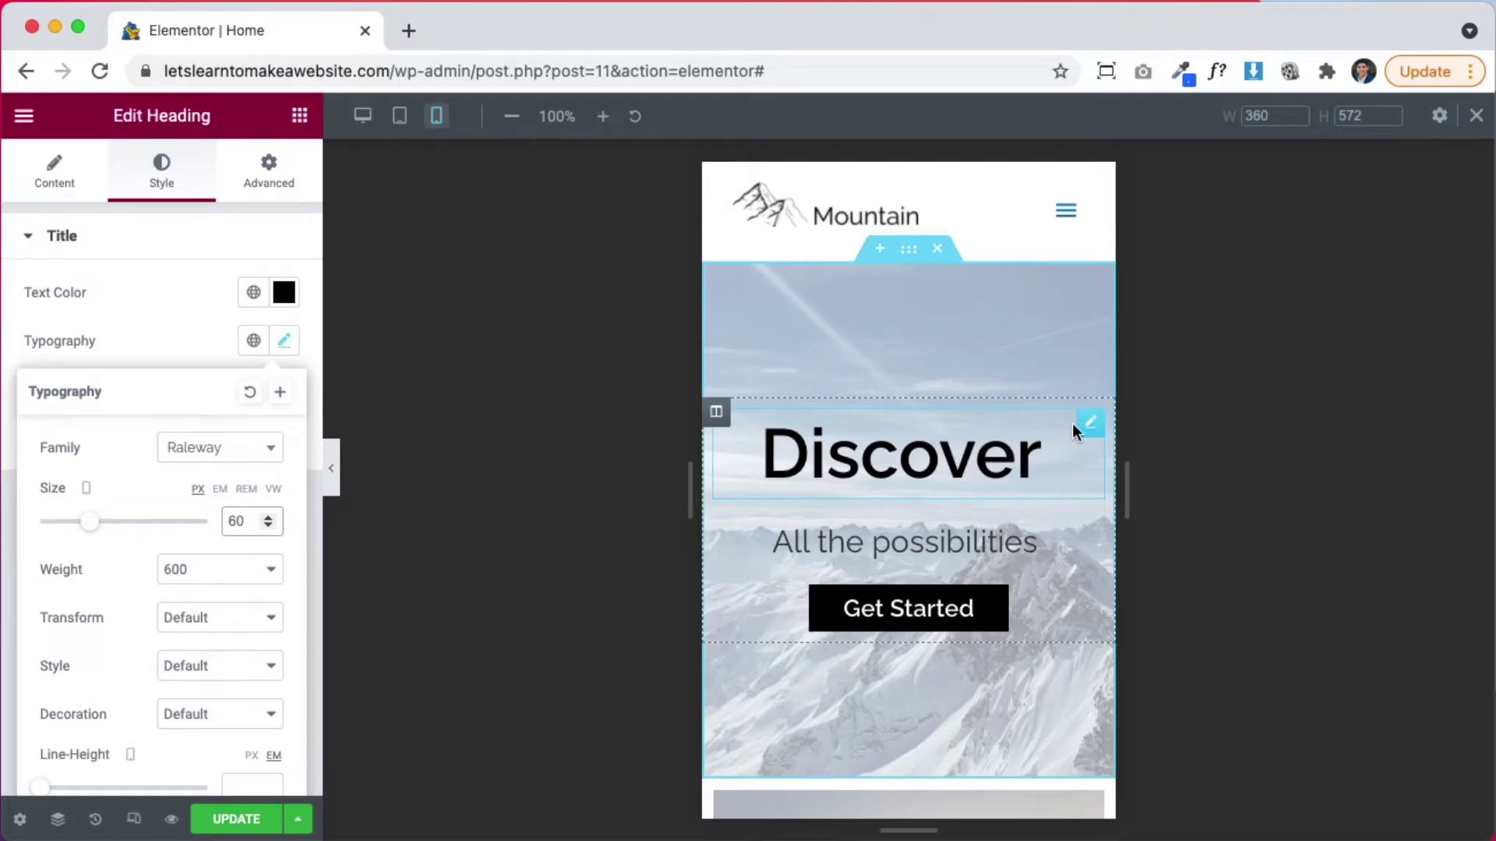
{"action": "left_click", "coordinate": [184, 344]}
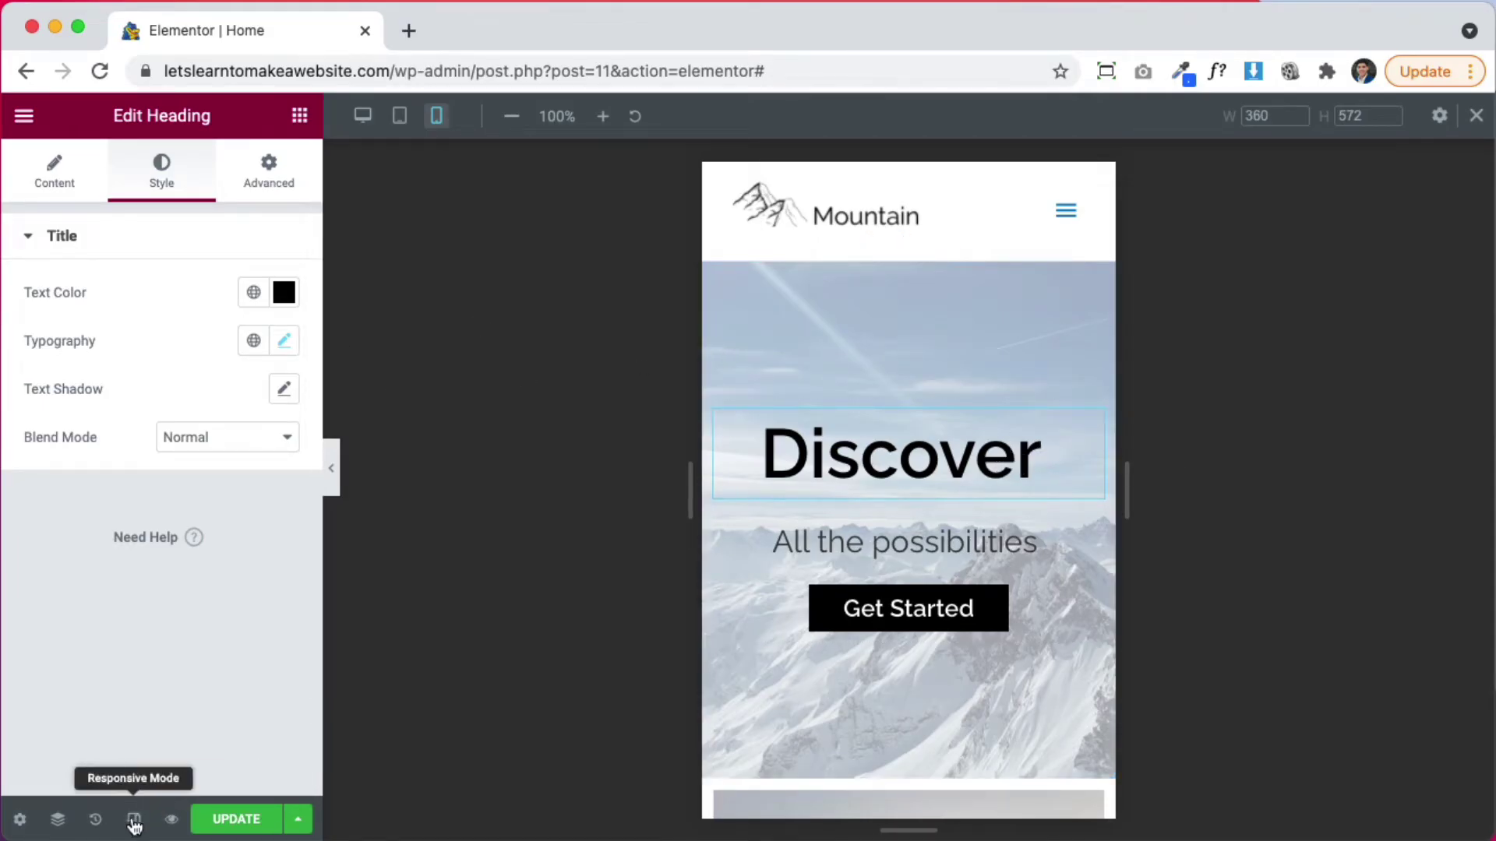
- At desktop width, change the heading Title to Explore and check it at mobile width
{"action": "left_click", "coordinate": [362, 116]}
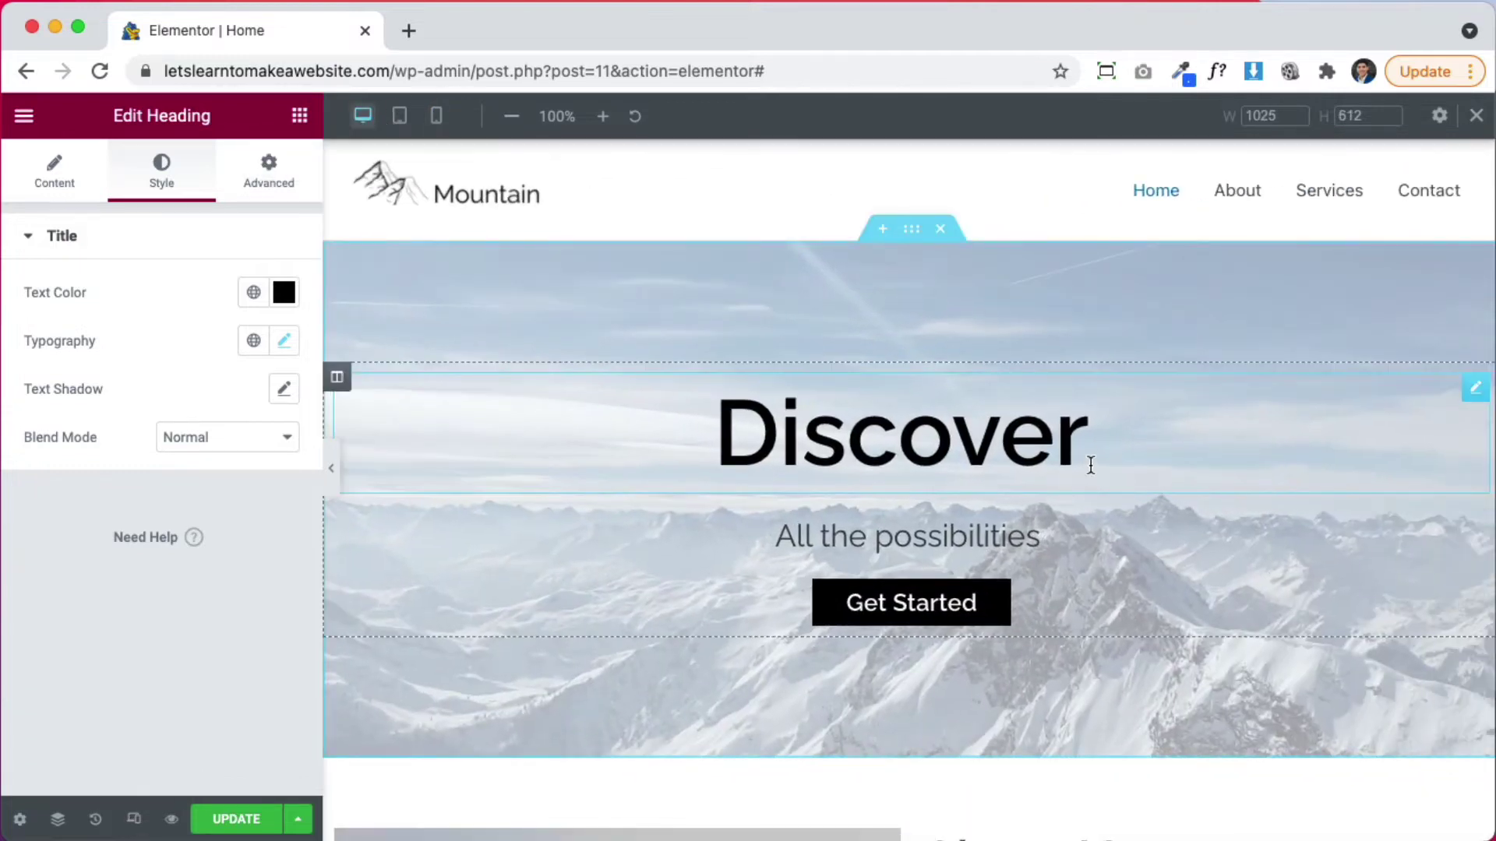
{"action": "left_click", "coordinate": [56, 179]}
{"action": "double_click", "coordinate": [143, 340]}
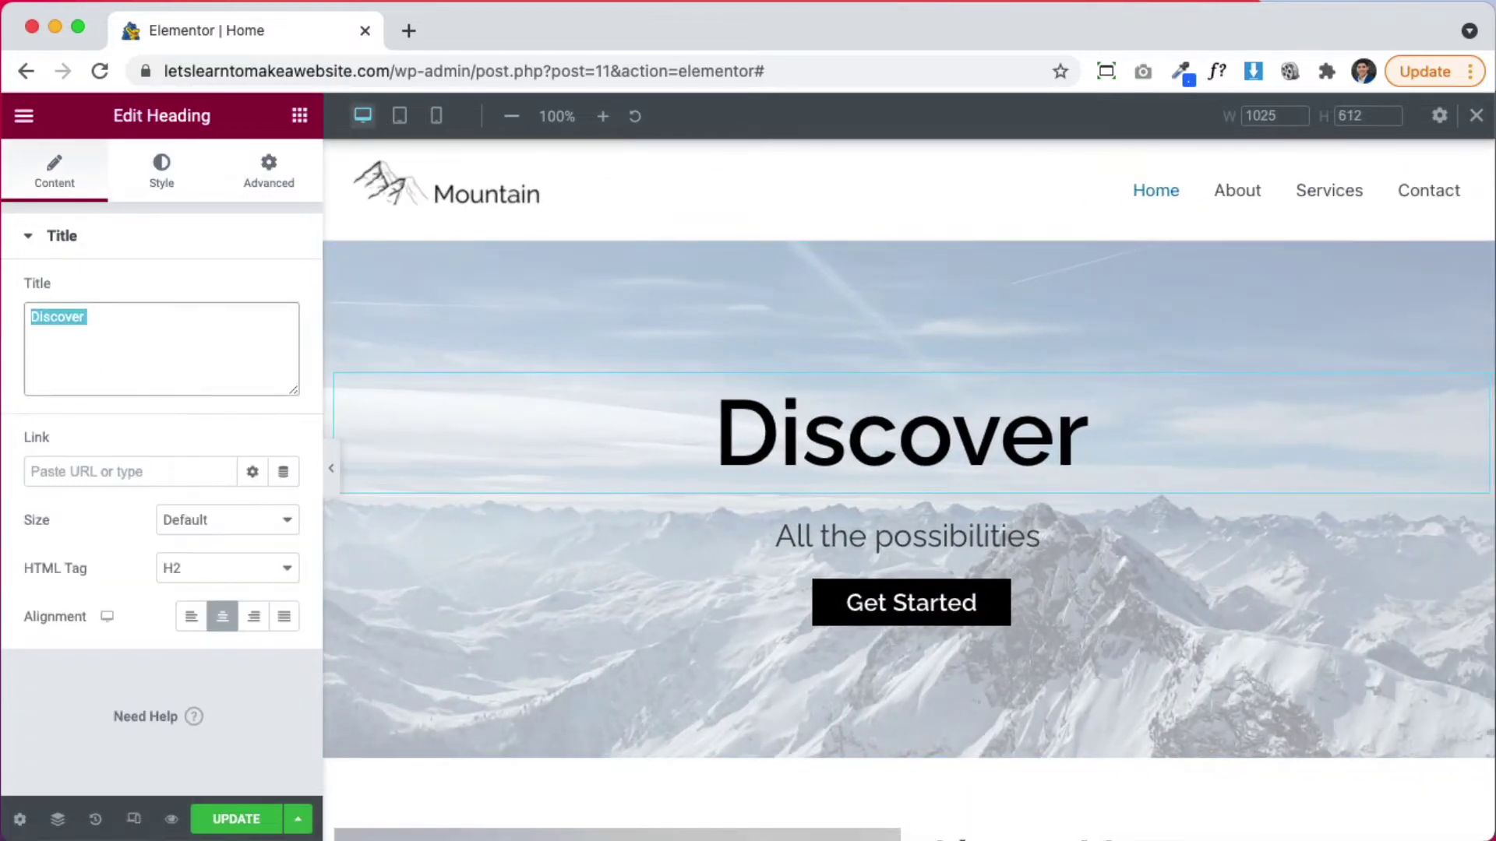
{"action": "type", "text": "Explore"}
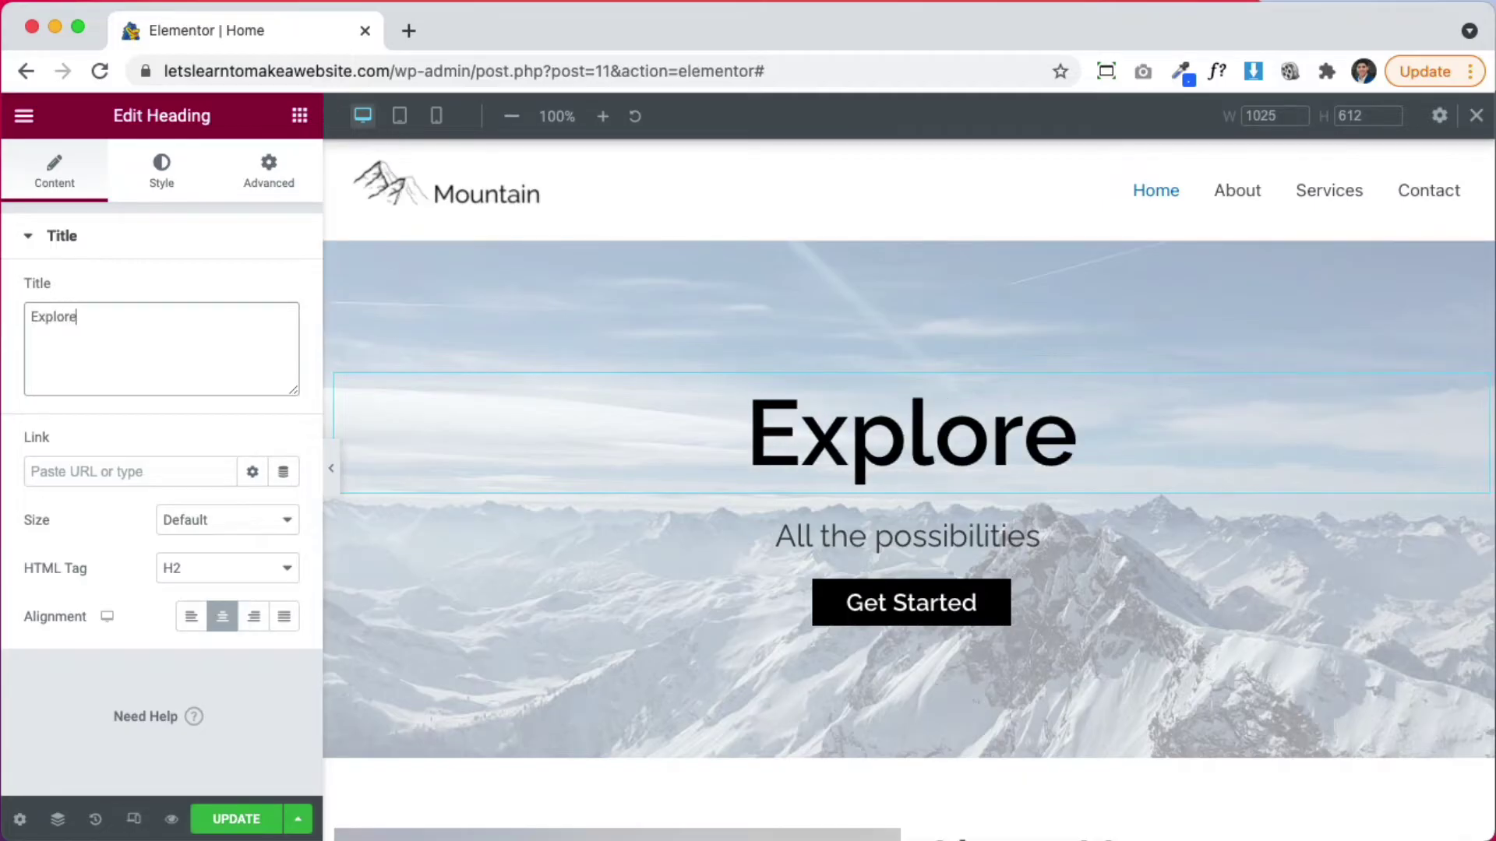
{"action": "left_click", "coordinate": [436, 115]}
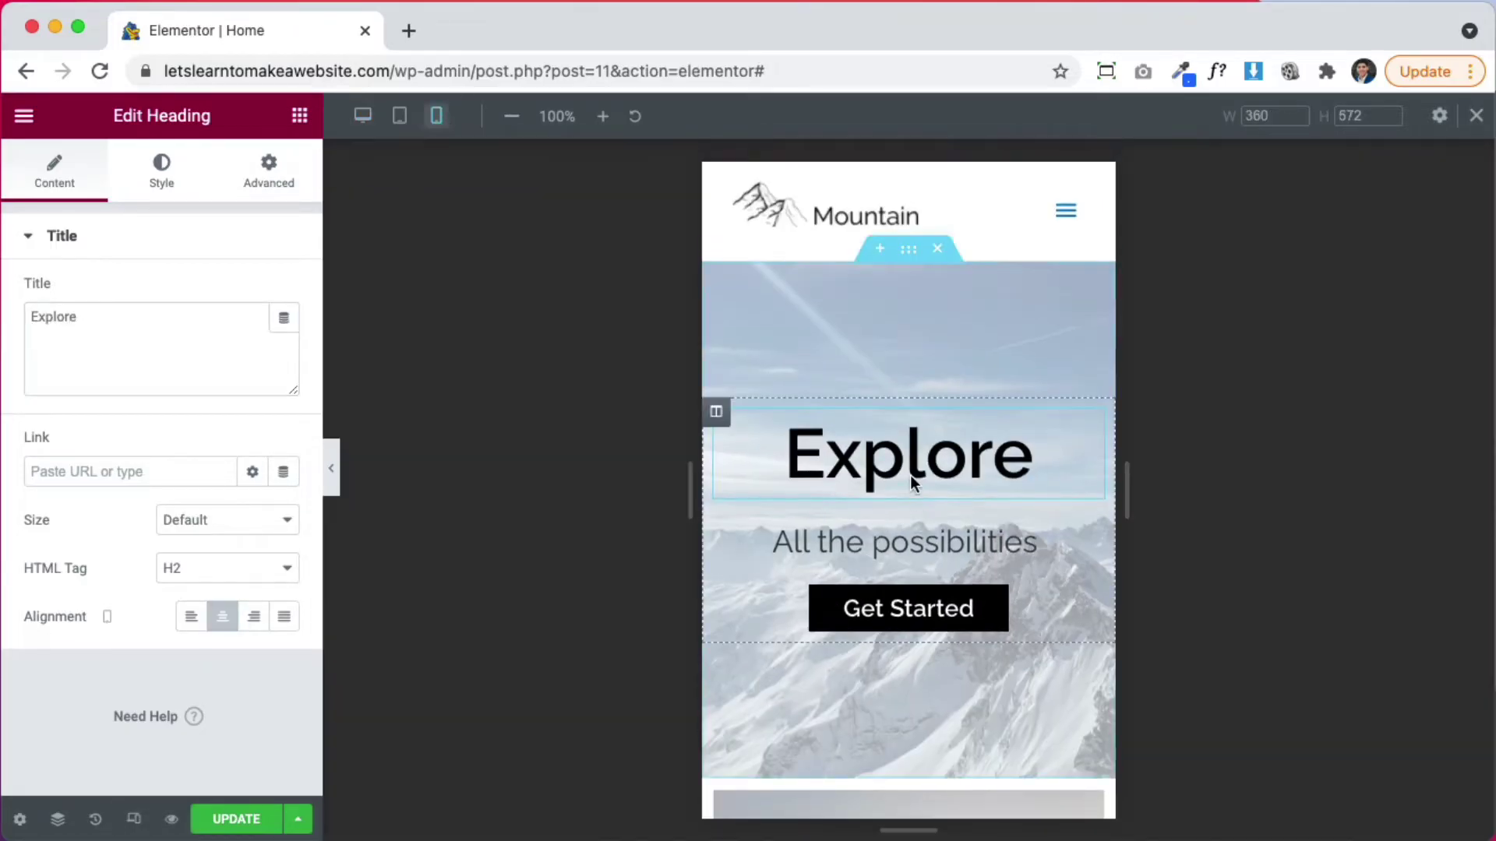
- Return to desktop width and restore the heading Title to Discover
{"action": "left_click", "coordinate": [363, 117]}
{"action": "triple_click", "coordinate": [139, 328]}
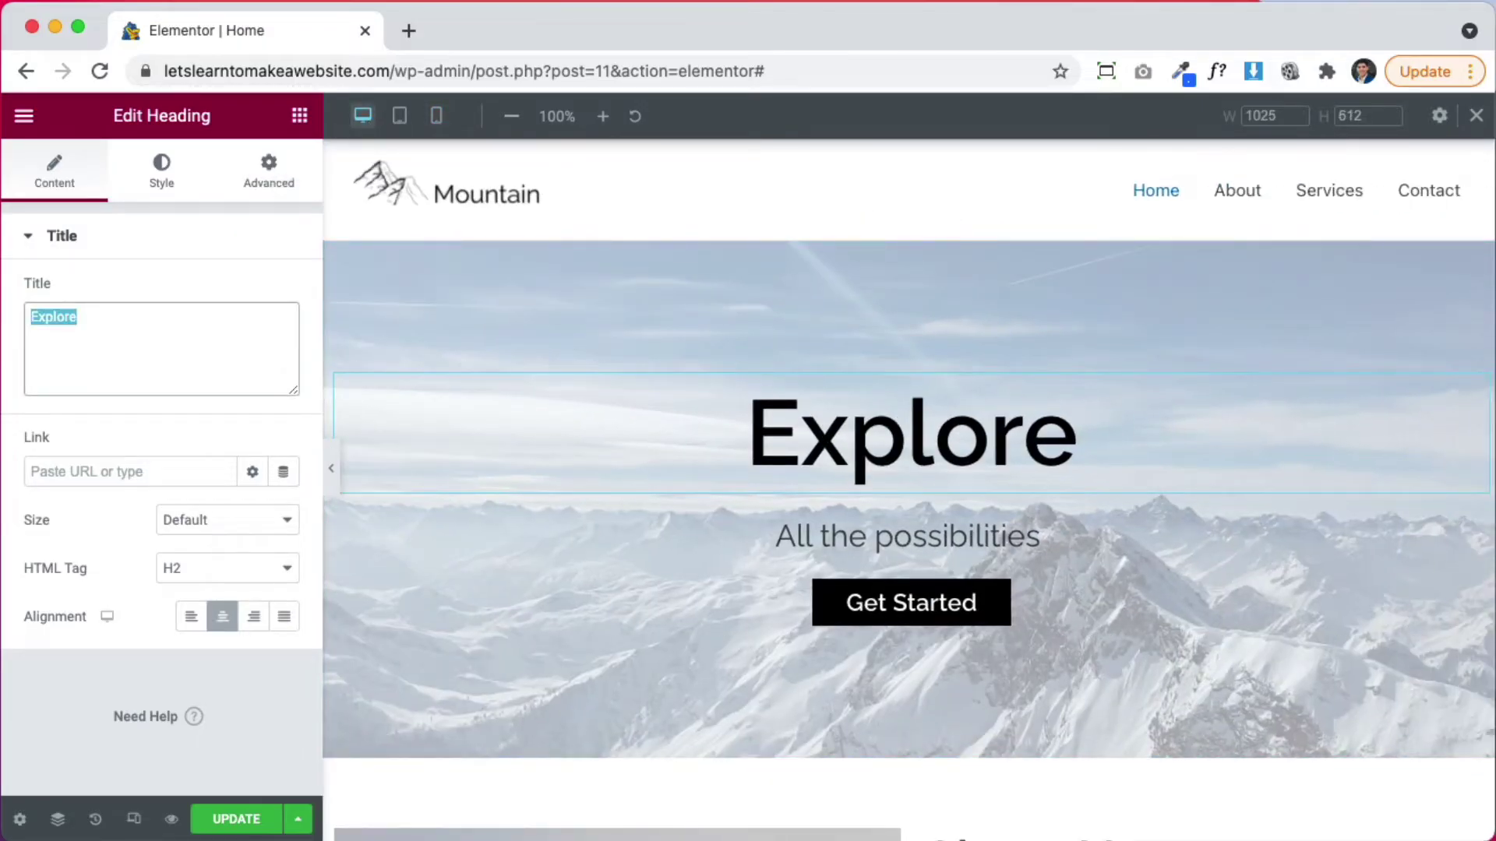
{"action": "type", "text": "Discover"}
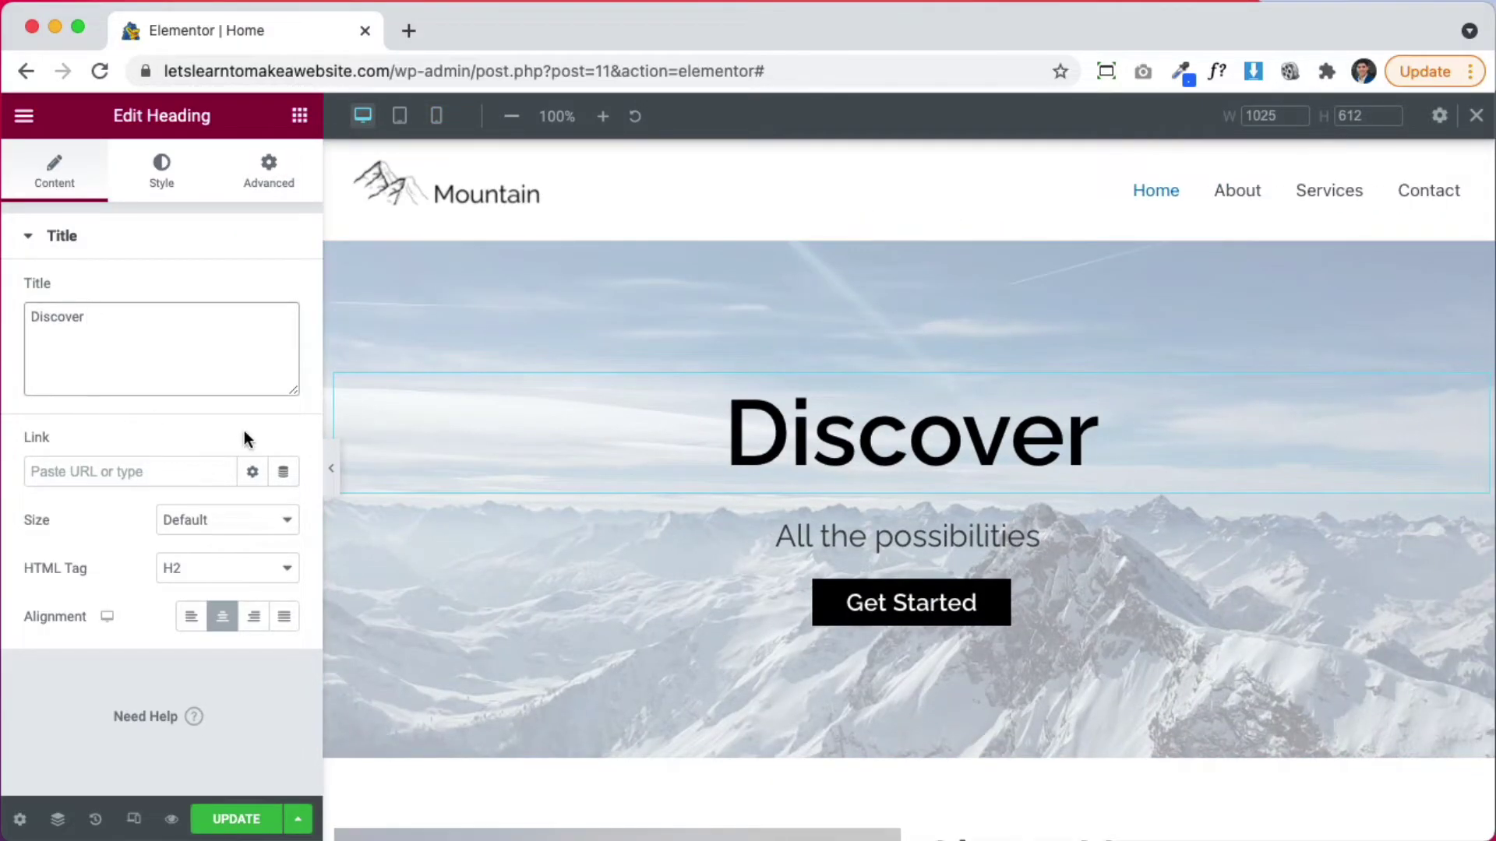
- Duplicate the Discover heading, retitle the copy Explore, and check both at mobile width
{"action": "right_click", "coordinate": [1477, 393]}
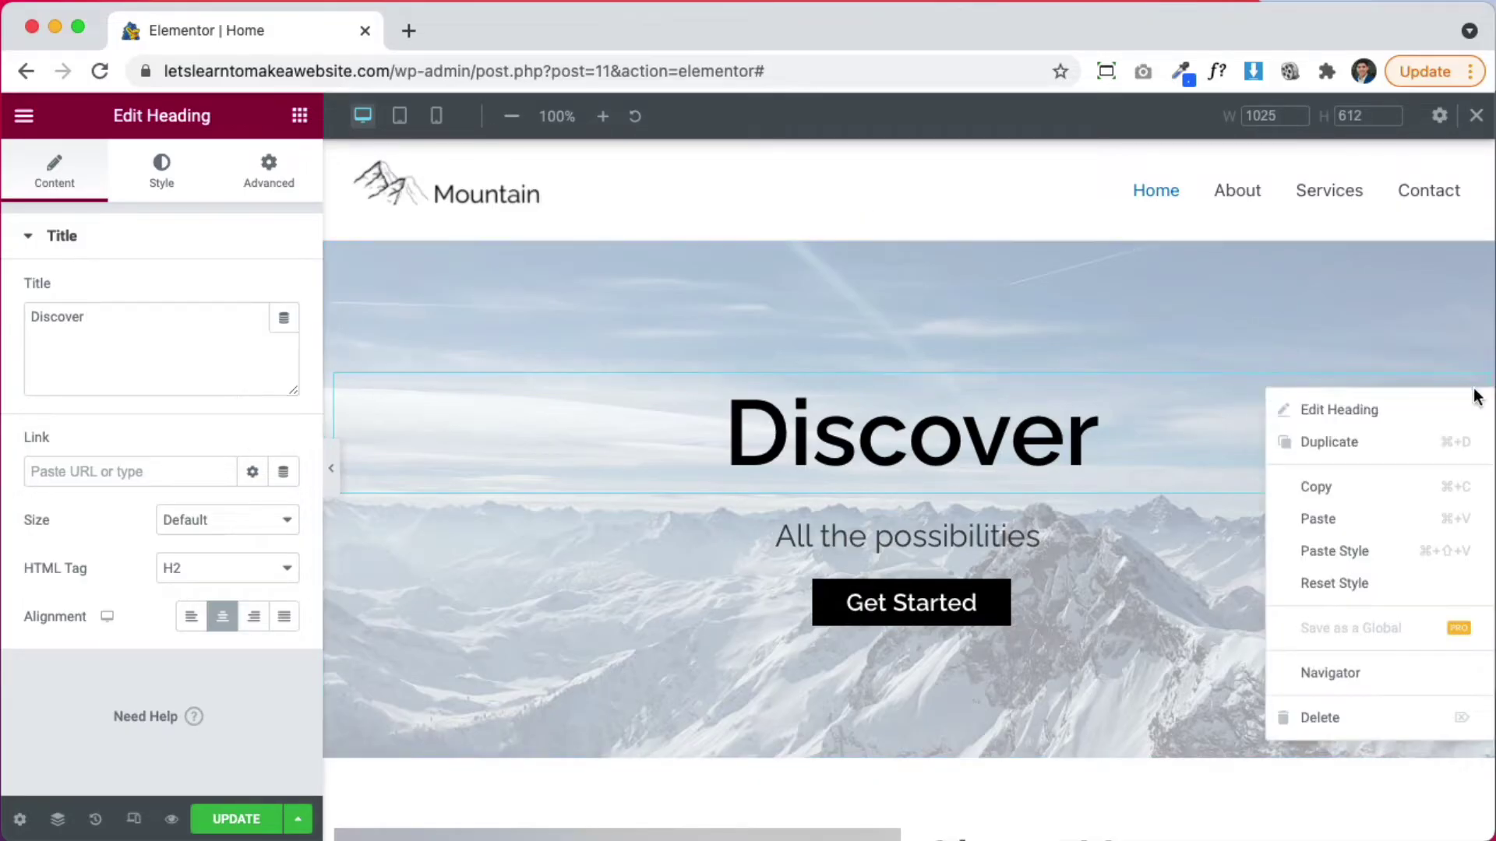
{"action": "left_click", "coordinate": [1407, 439]}
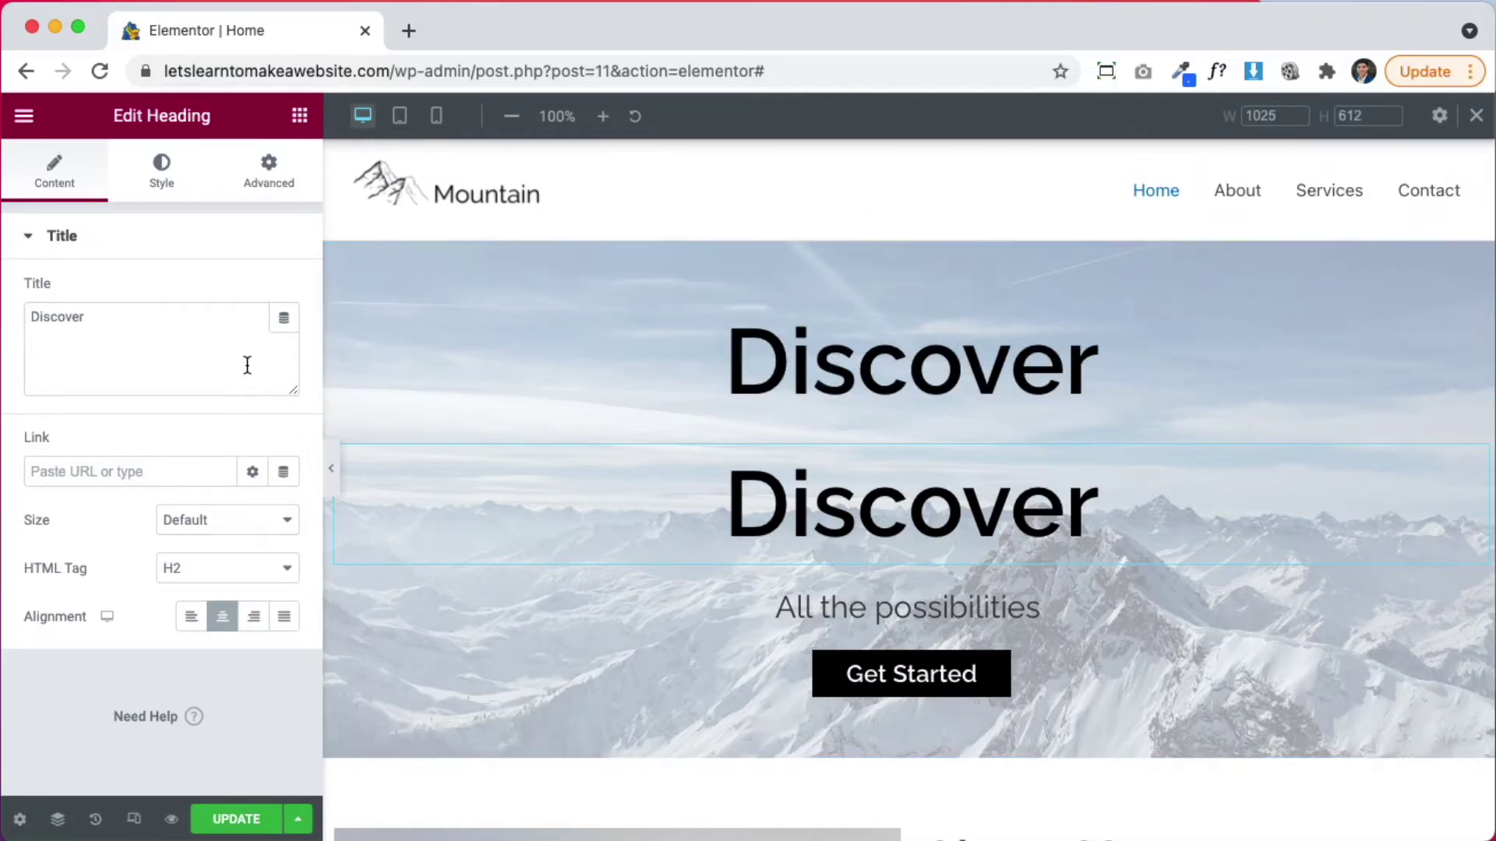
{"action": "left_click", "coordinate": [155, 333]}
{"action": "key", "text": "super+a"}
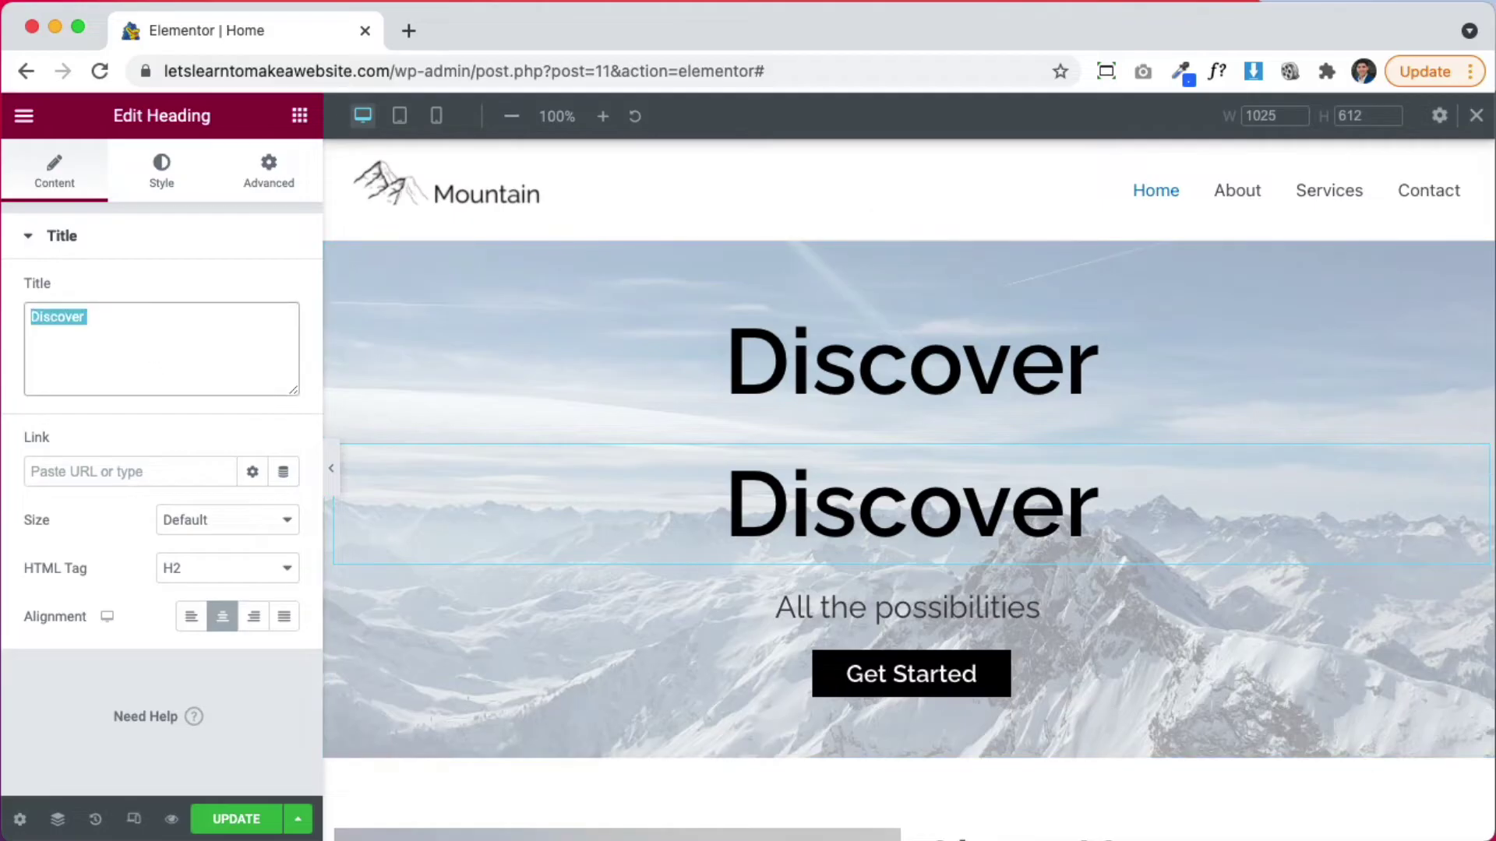
{"action": "type", "text": "Explo"}
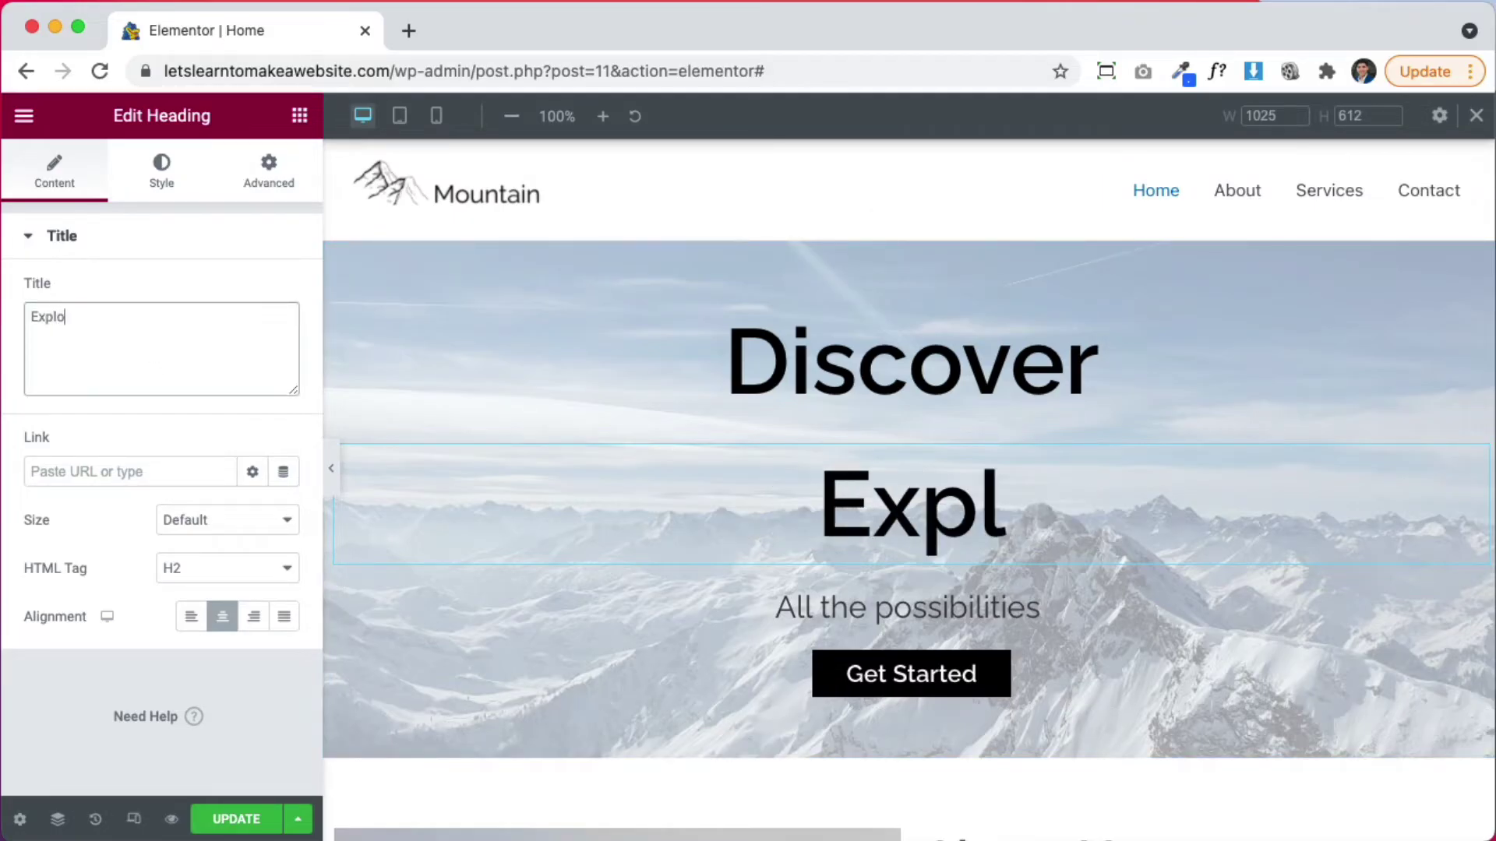
{"action": "type", "text": "re"}
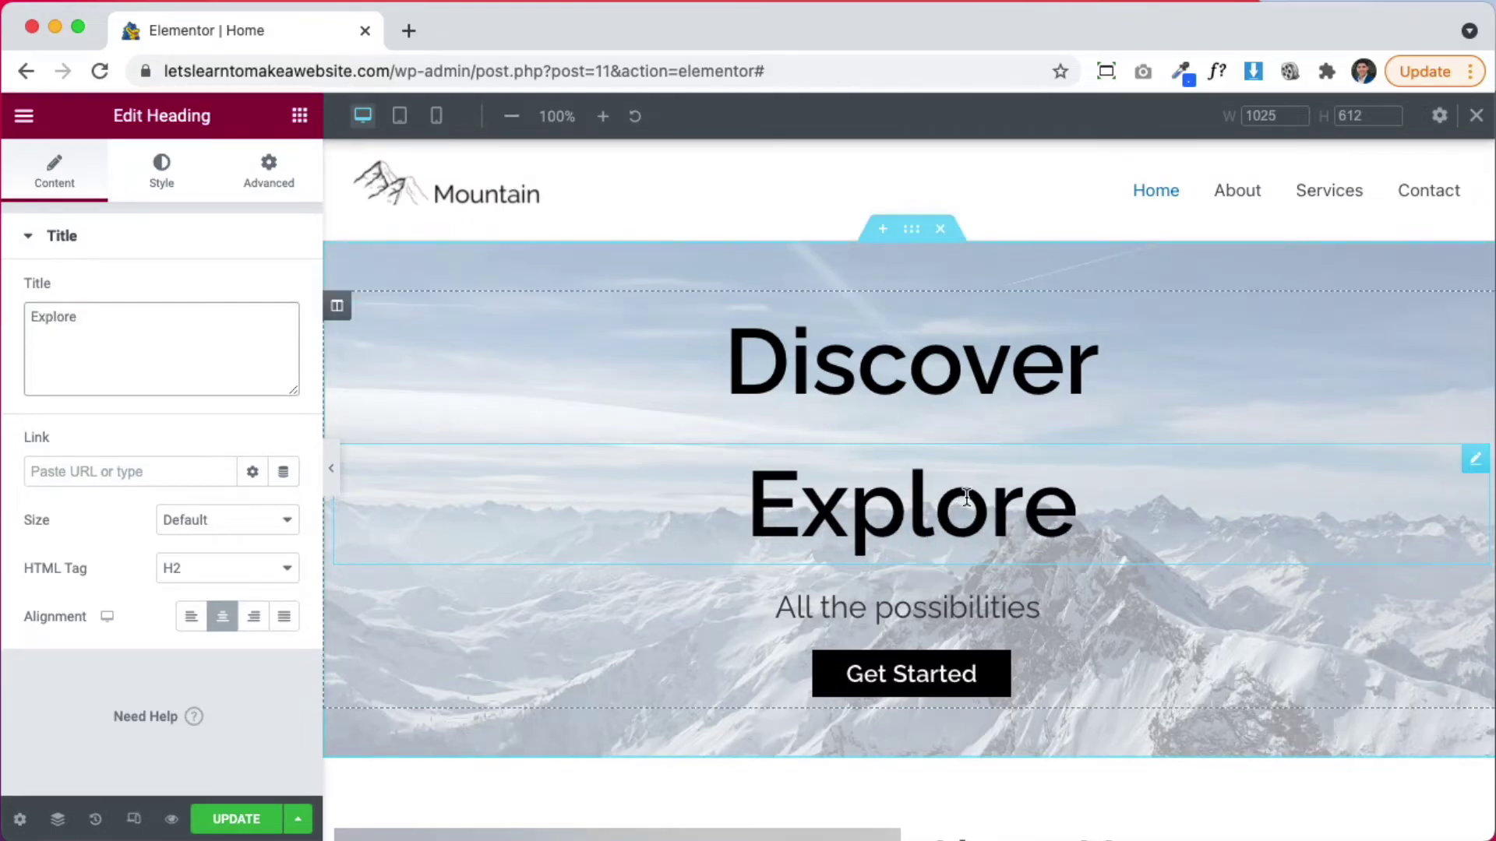
{"action": "left_click", "coordinate": [436, 116]}
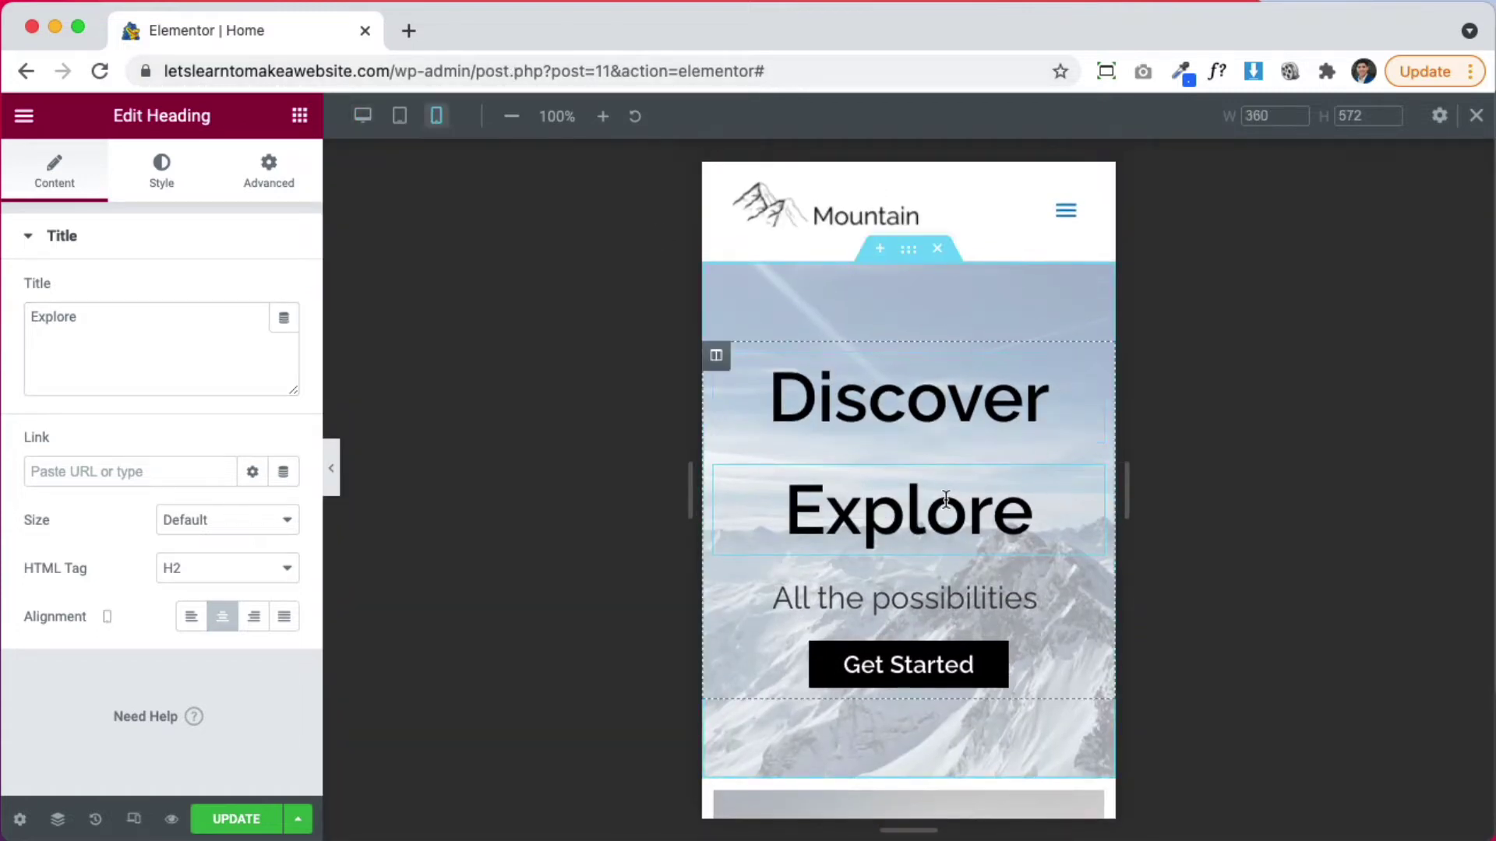
{"action": "left_click", "coordinate": [365, 118]}
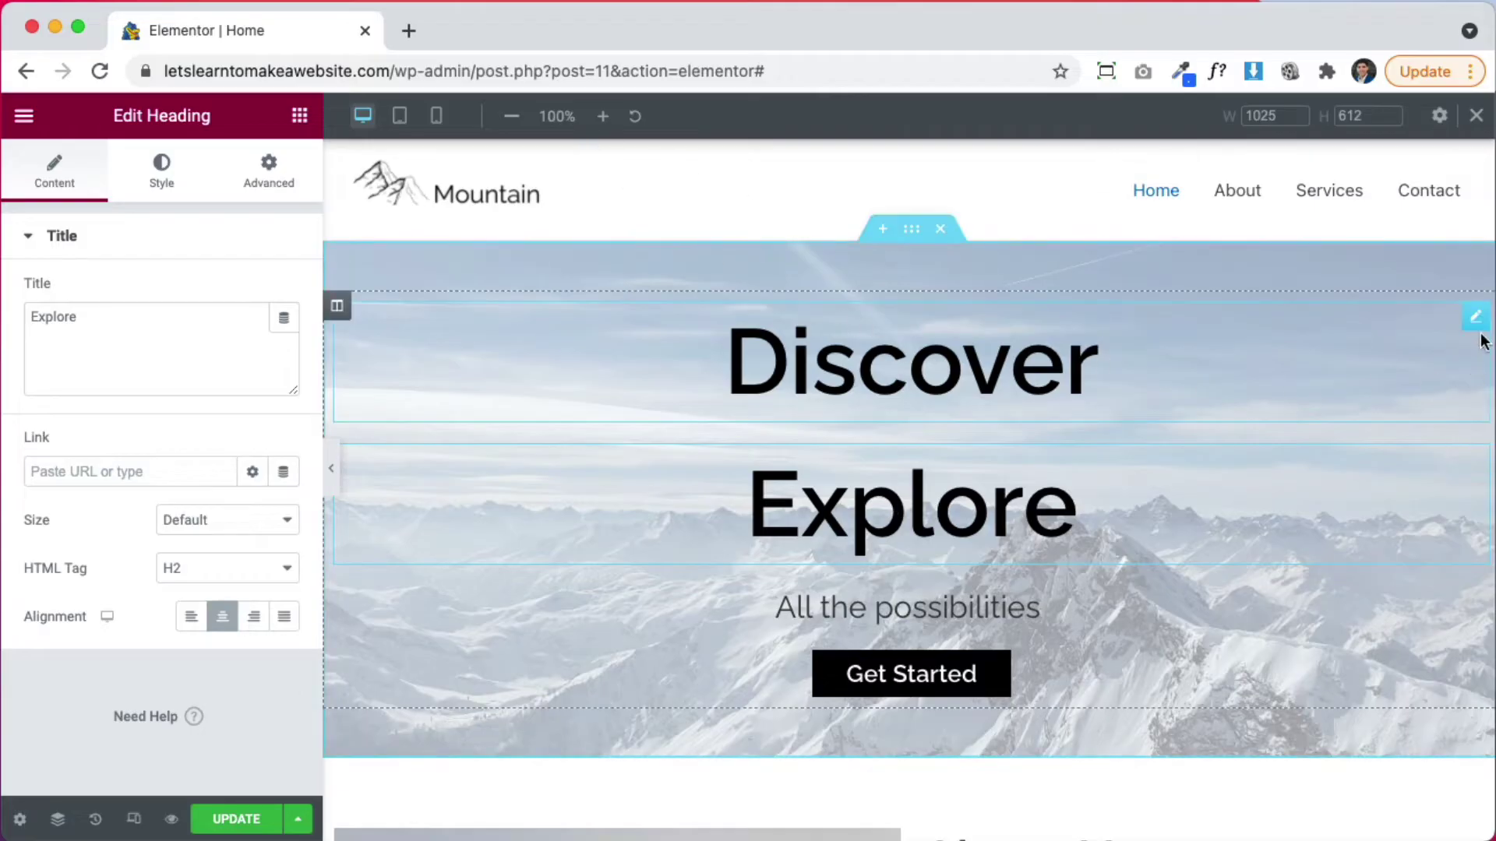
- Turn on Hide On Tablet and Hide On Mobile for Discover, verifying it in mobile preview
{"action": "left_click", "coordinate": [1476, 319]}
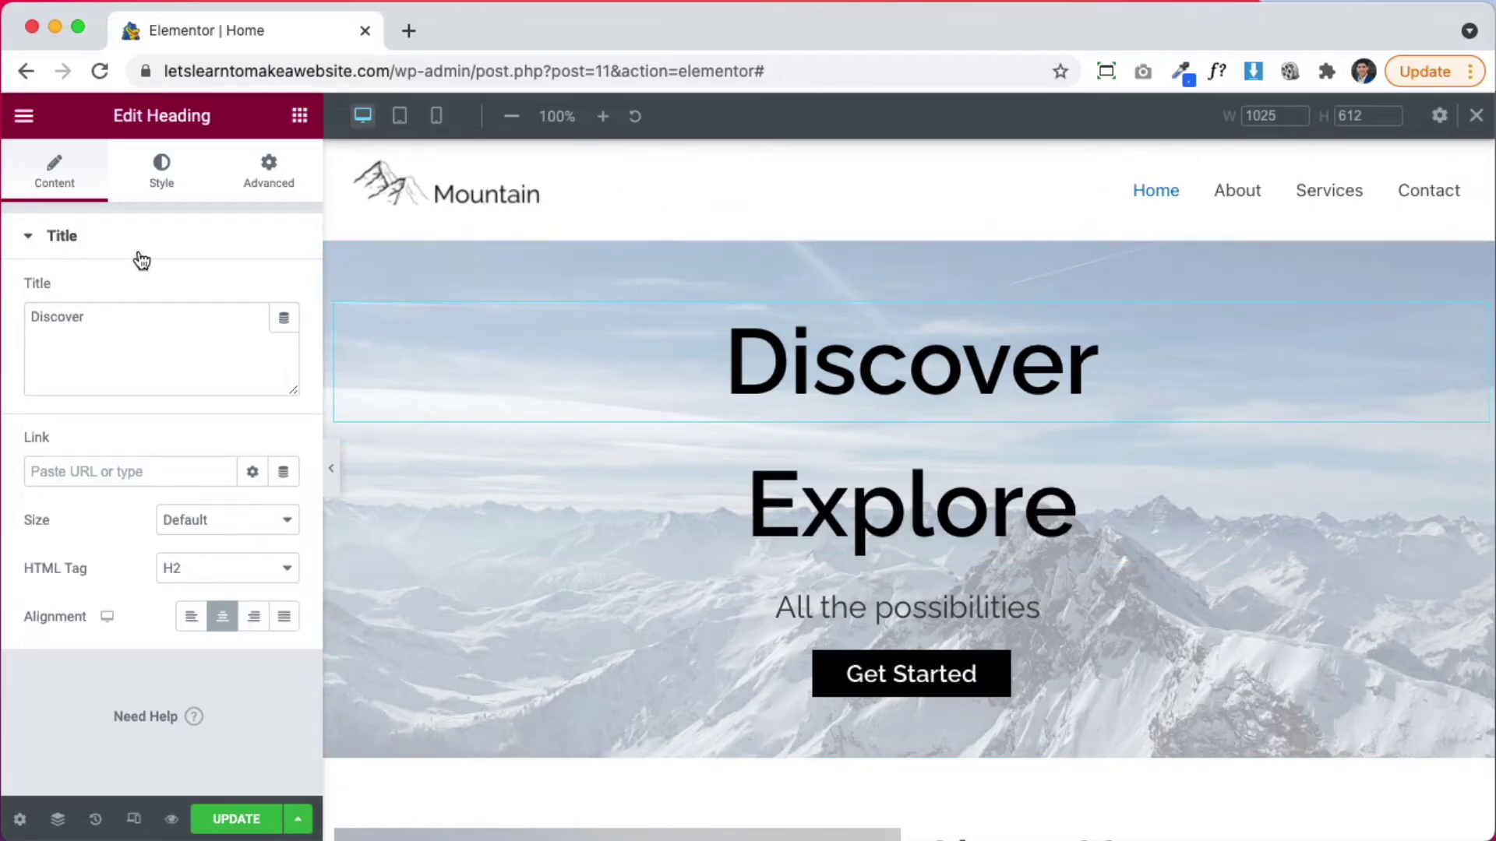
{"action": "left_click", "coordinate": [268, 187]}
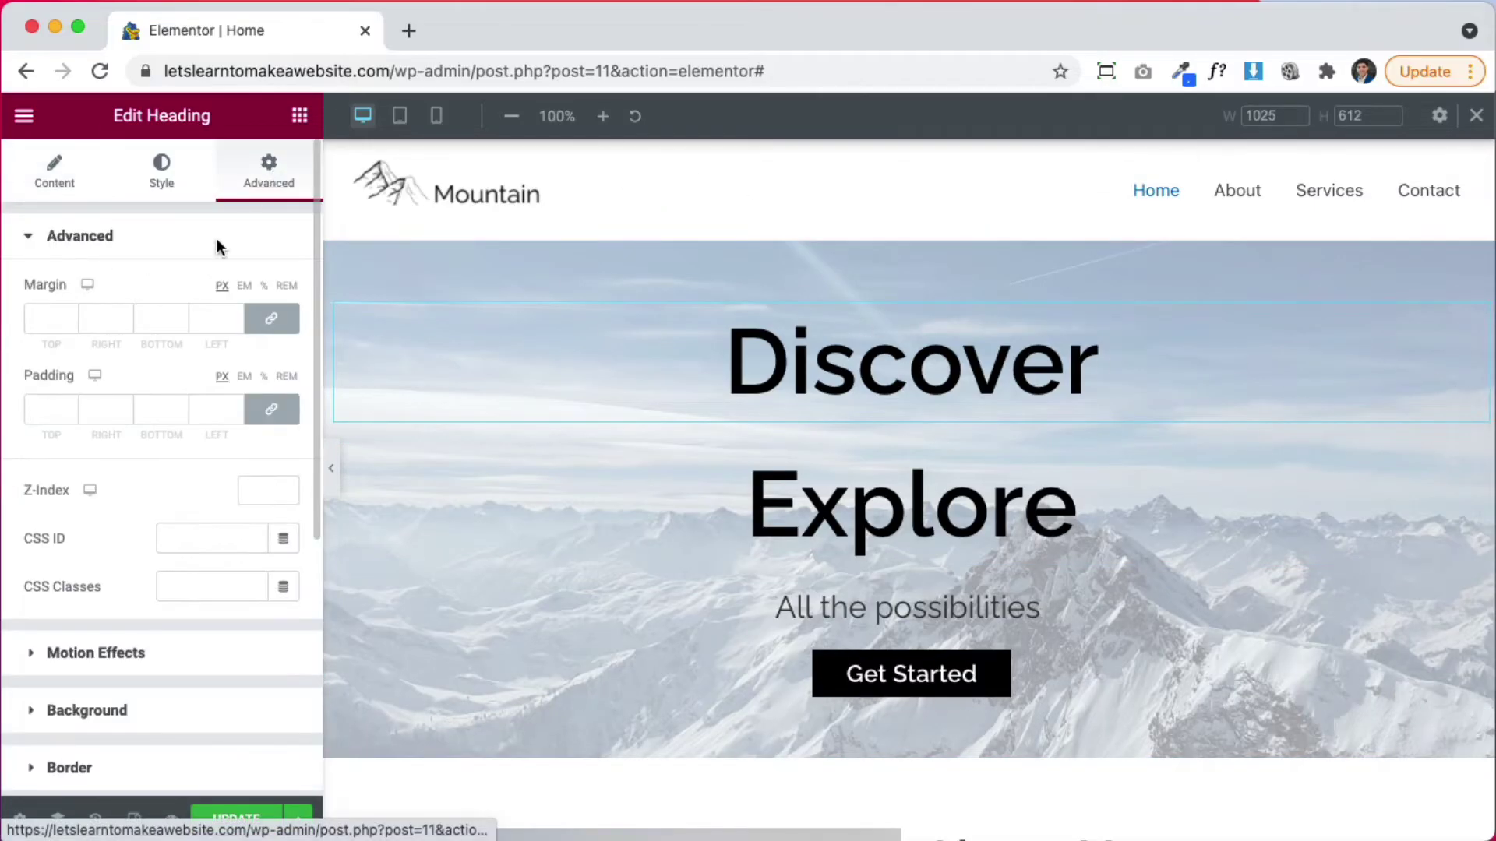
{"action": "scroll", "coordinate": [125, 519], "scroll_direction": "down", "scroll_amount": 1}
{"action": "scroll", "coordinate": [125, 519], "scroll_direction": "down", "scroll_amount": 5}
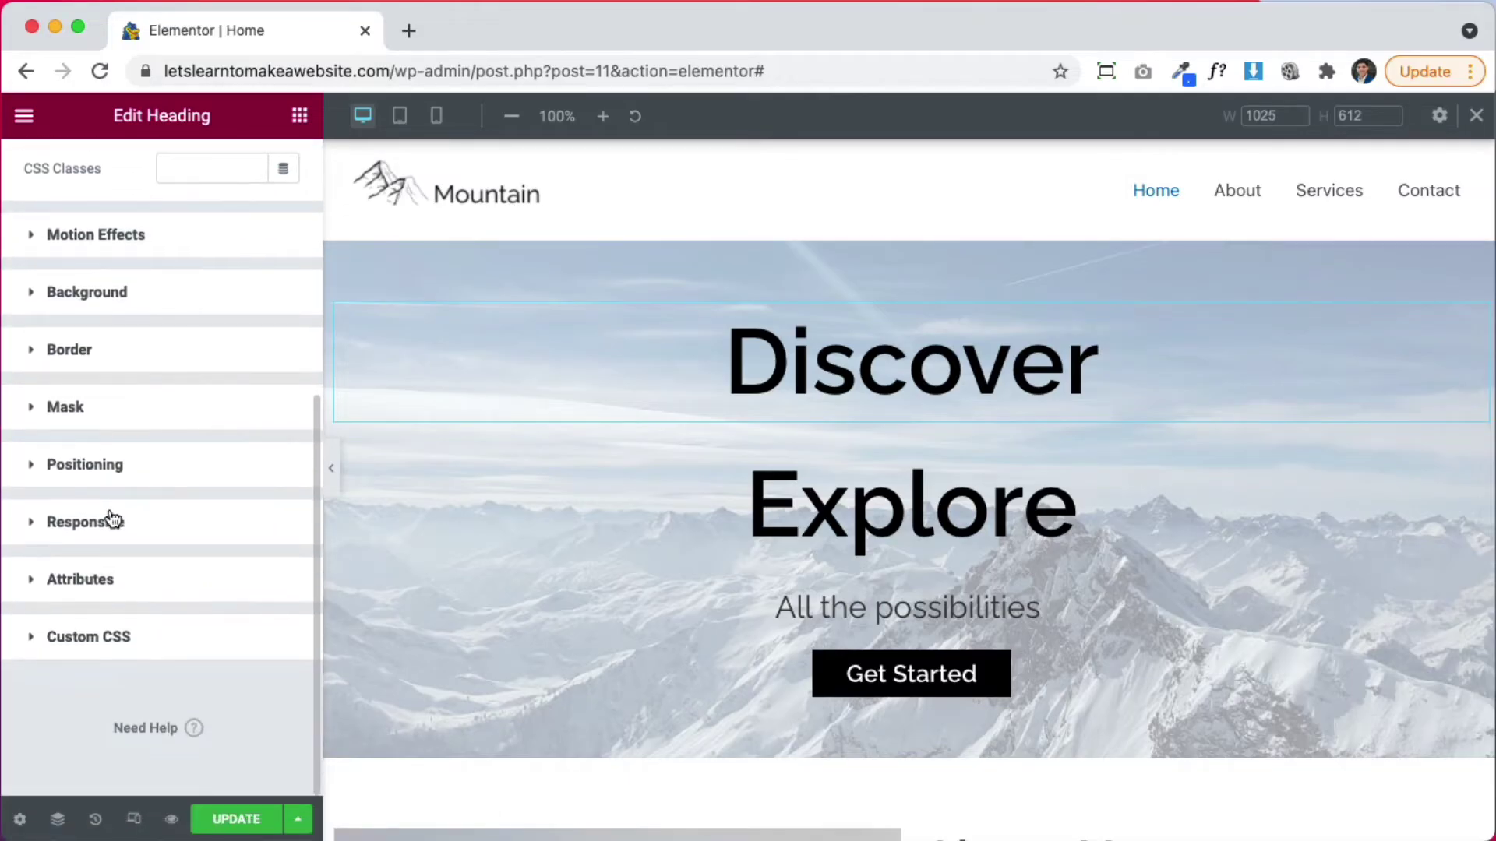
{"action": "left_click", "coordinate": [33, 523]}
{"action": "scroll", "coordinate": [204, 538], "scroll_direction": "down", "scroll_amount": 3}
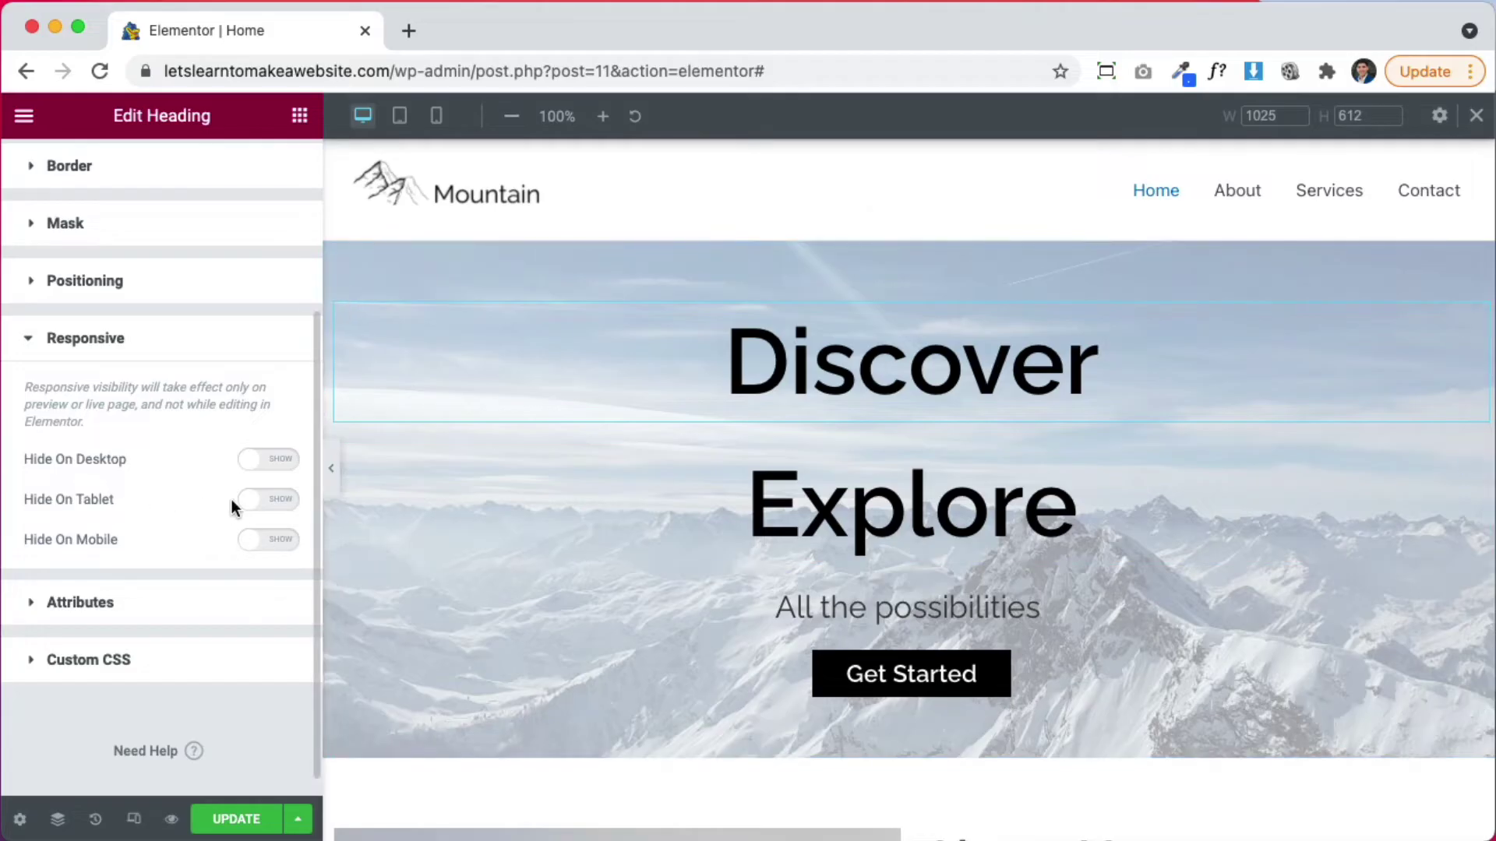
{"action": "left_click", "coordinate": [278, 507]}
{"action": "left_click", "coordinate": [281, 540]}
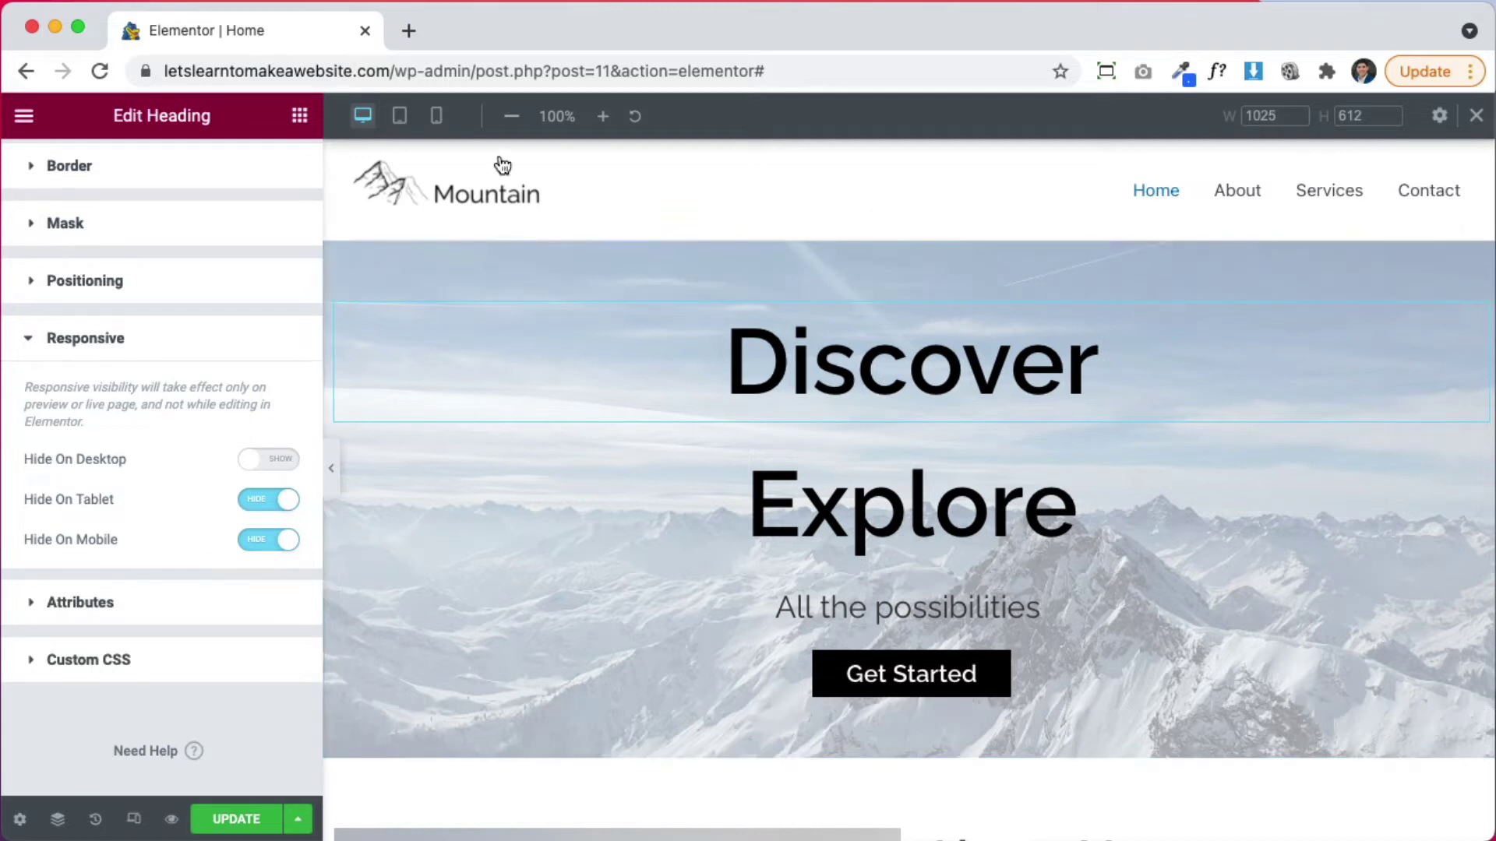
{"action": "left_click", "coordinate": [438, 119]}
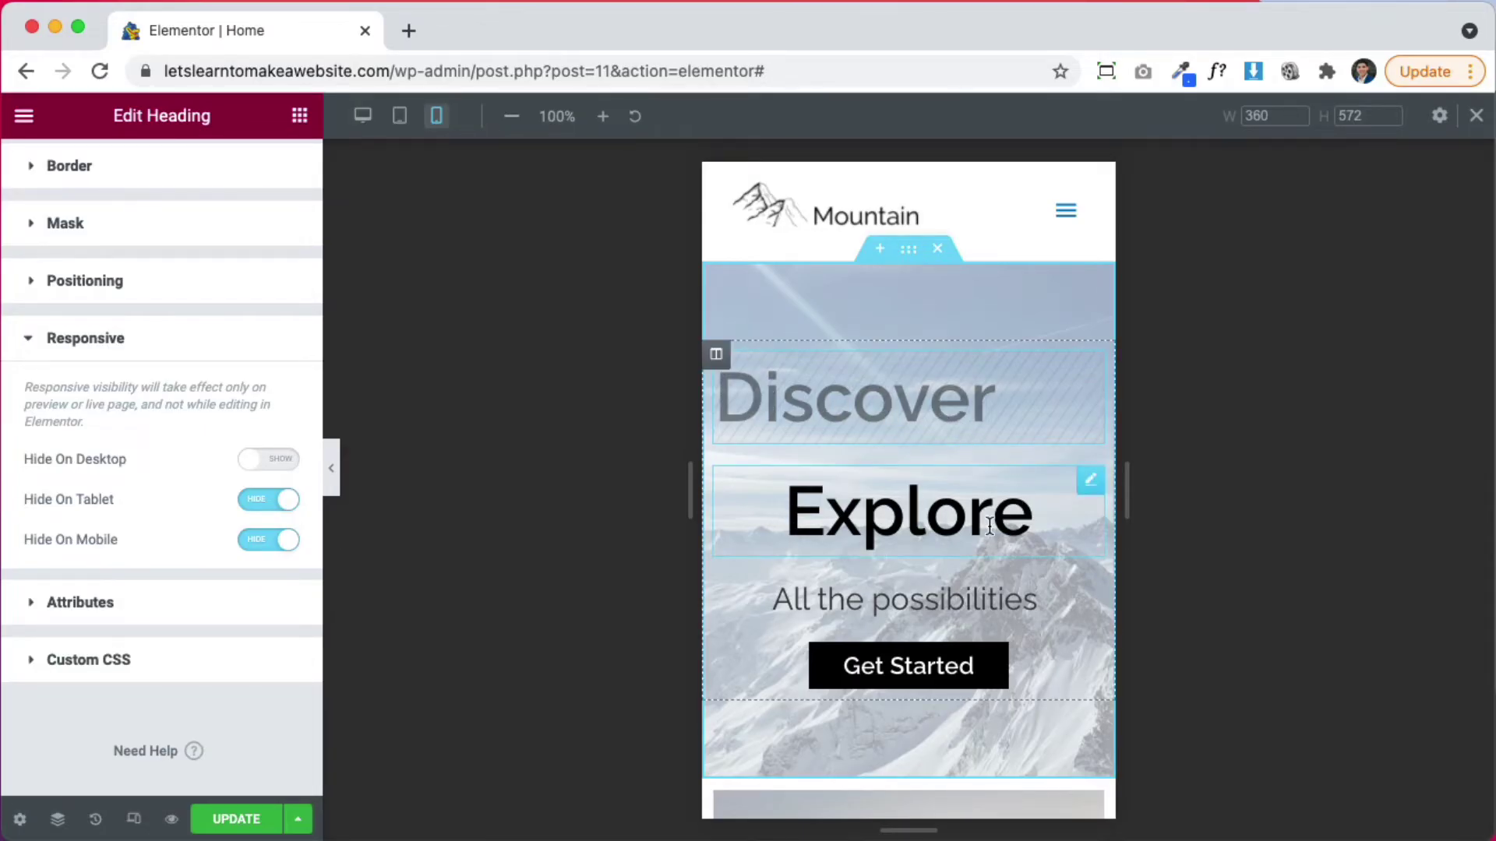
{"action": "left_click", "coordinate": [362, 116]}
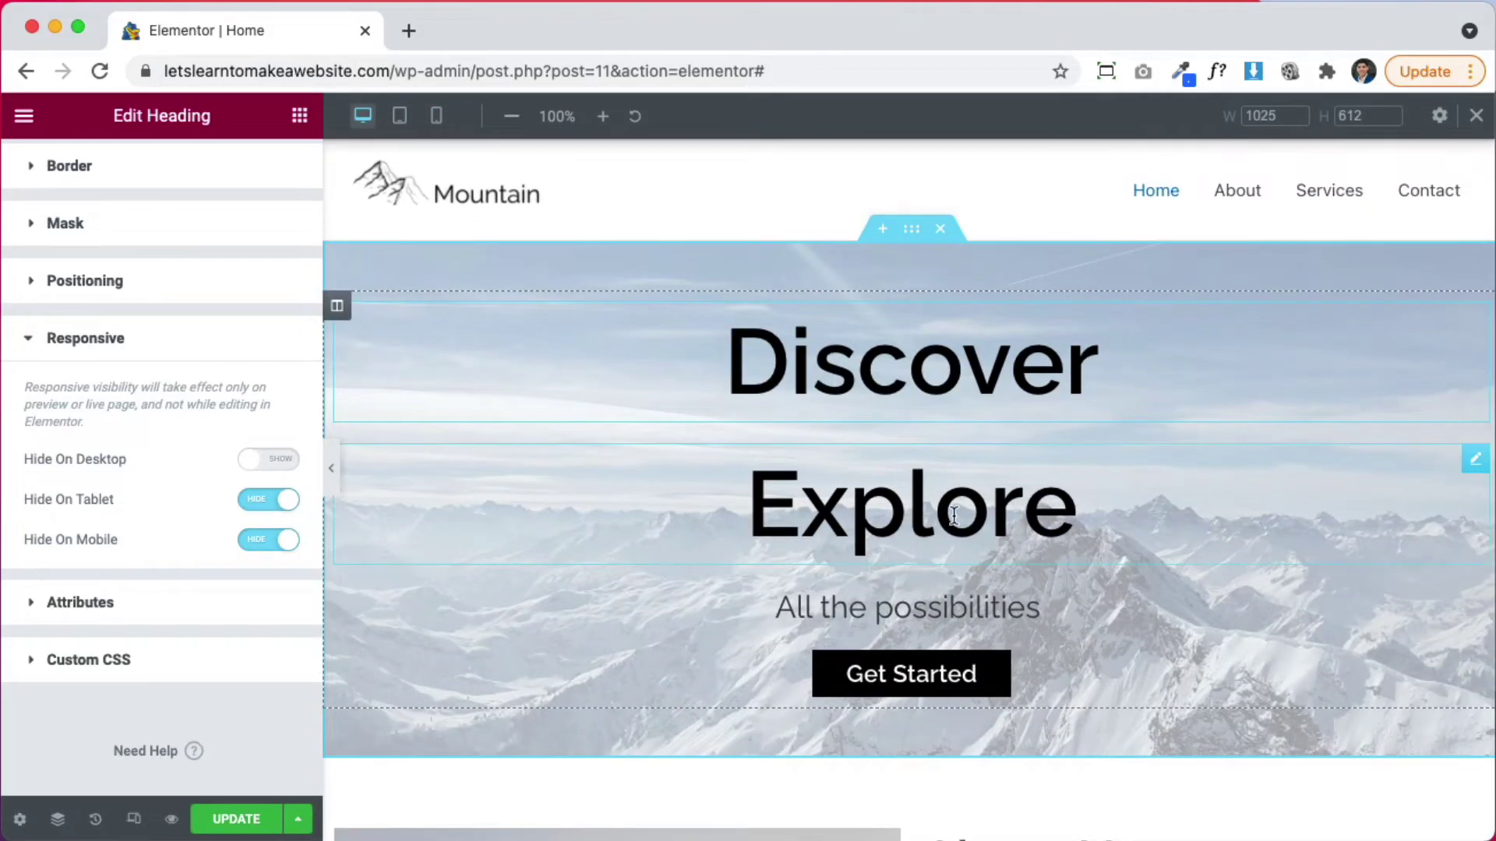
- Open the Explore heading's Advanced tab and expand its Responsive visibility options
{"action": "left_click", "coordinate": [1474, 459]}
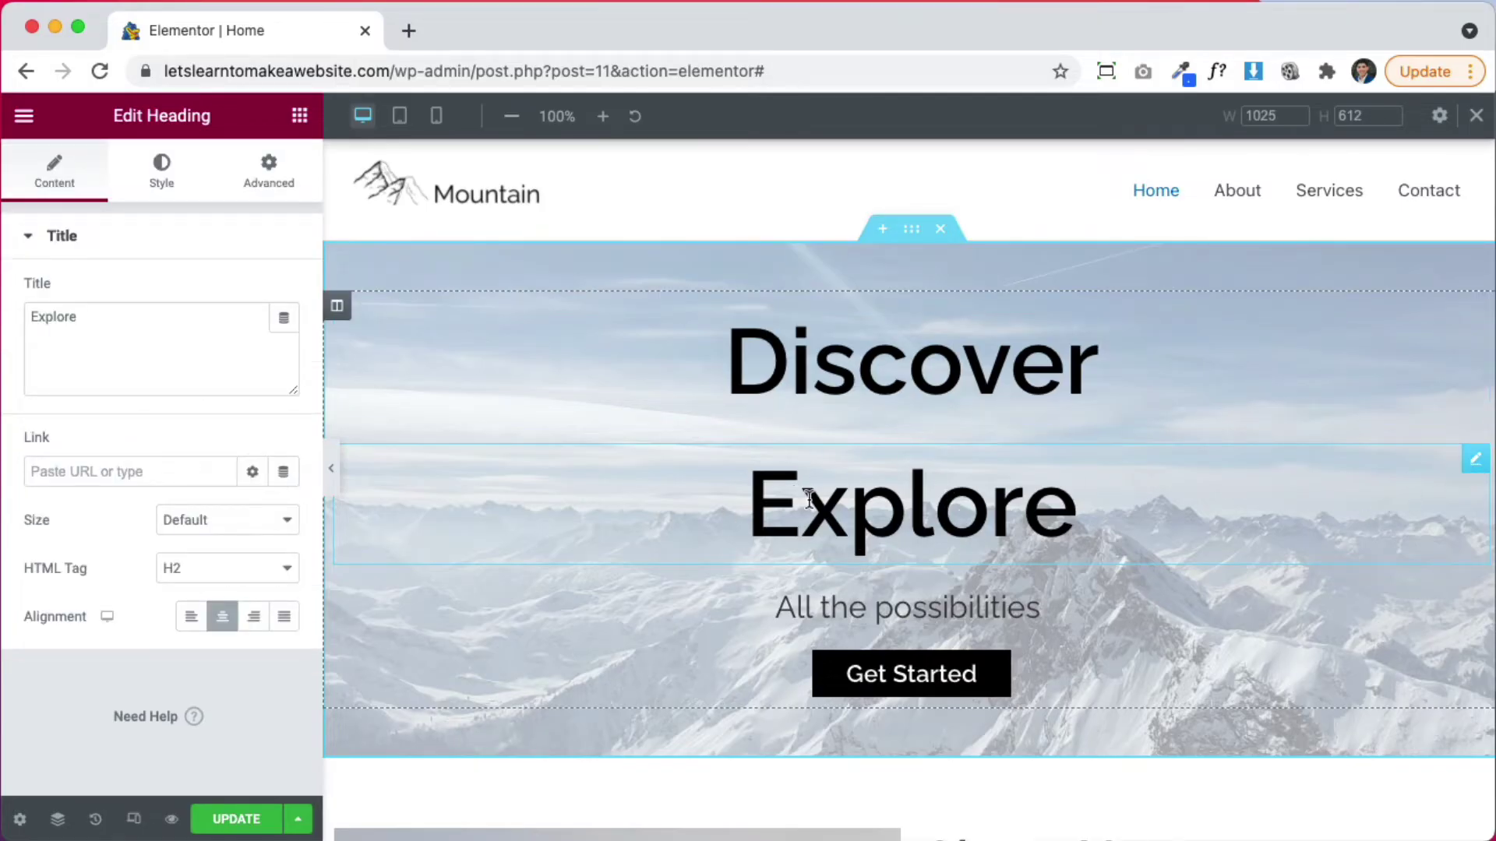
{"action": "left_click", "coordinate": [269, 170]}
{"action": "scroll", "coordinate": [101, 665], "scroll_direction": "down", "scroll_amount": 5}
{"action": "left_click", "coordinate": [90, 554]}
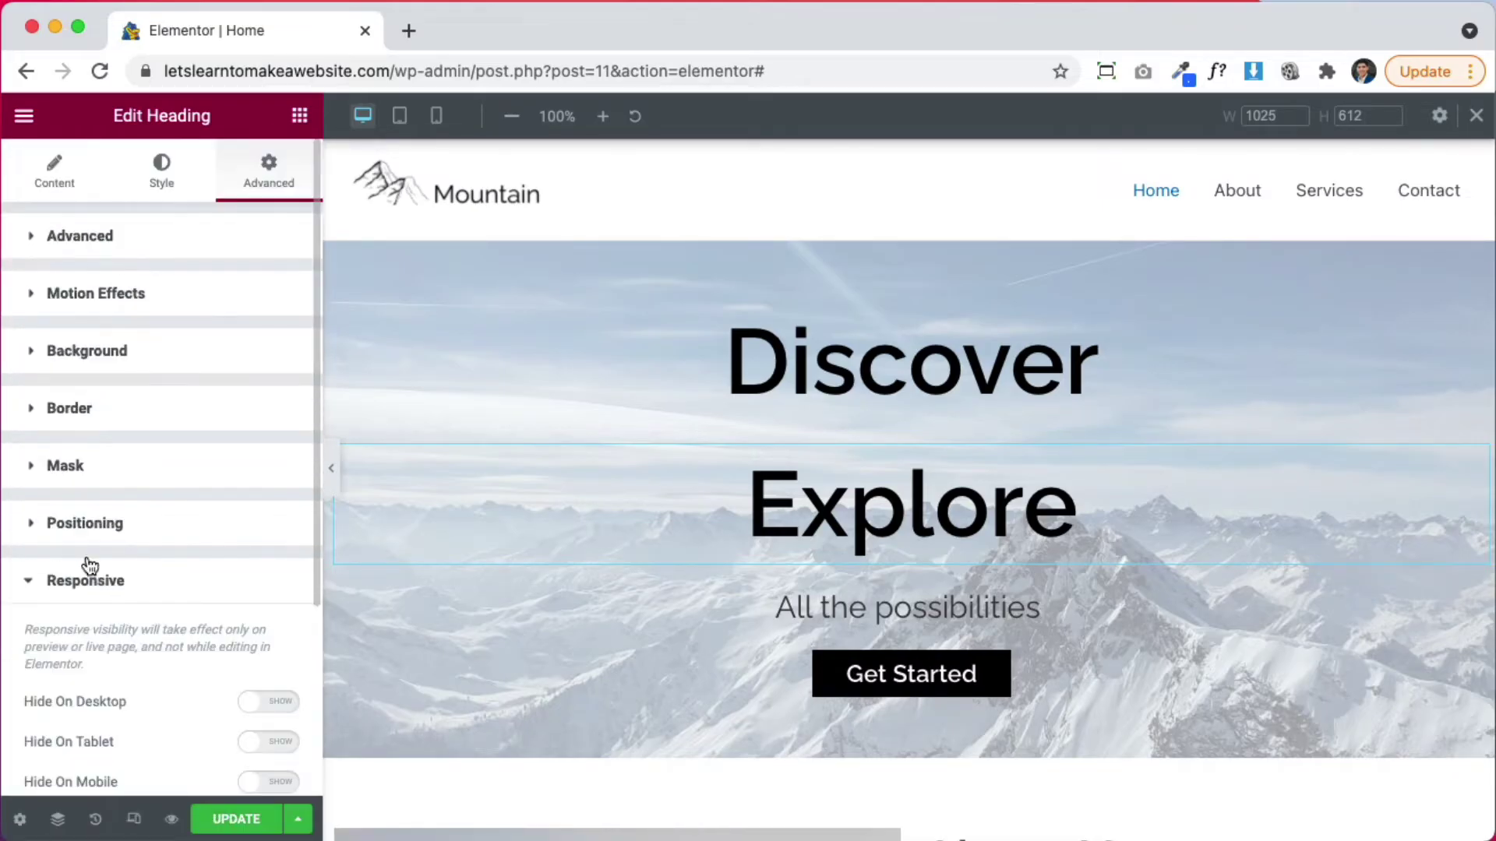
{"action": "scroll", "coordinate": [121, 590], "scroll_direction": "down", "scroll_amount": 3}
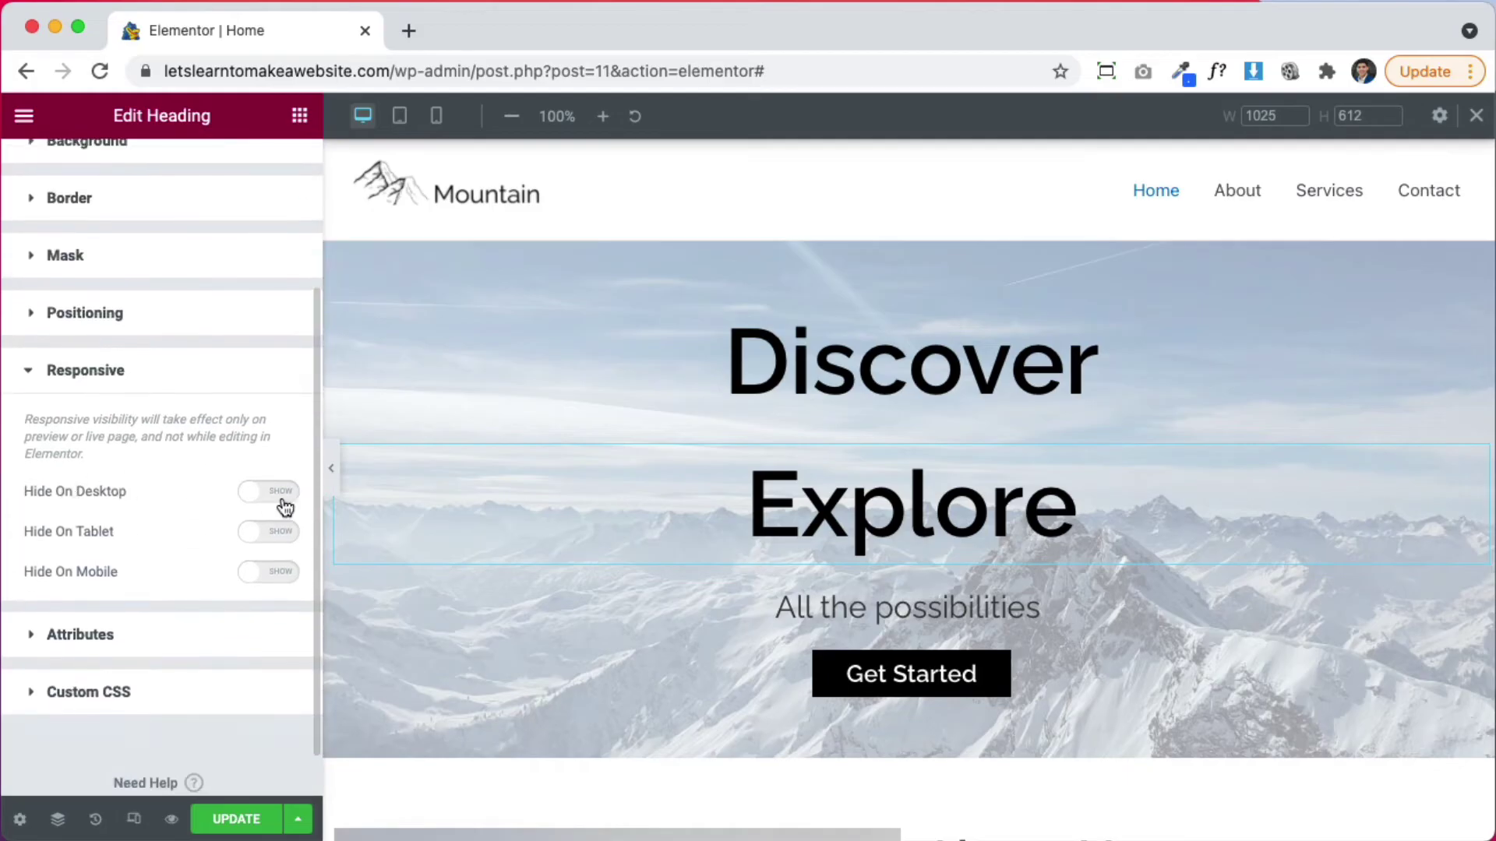
{"action": "scroll", "coordinate": [292, 502], "scroll_direction": "up", "scroll_amount": 1}
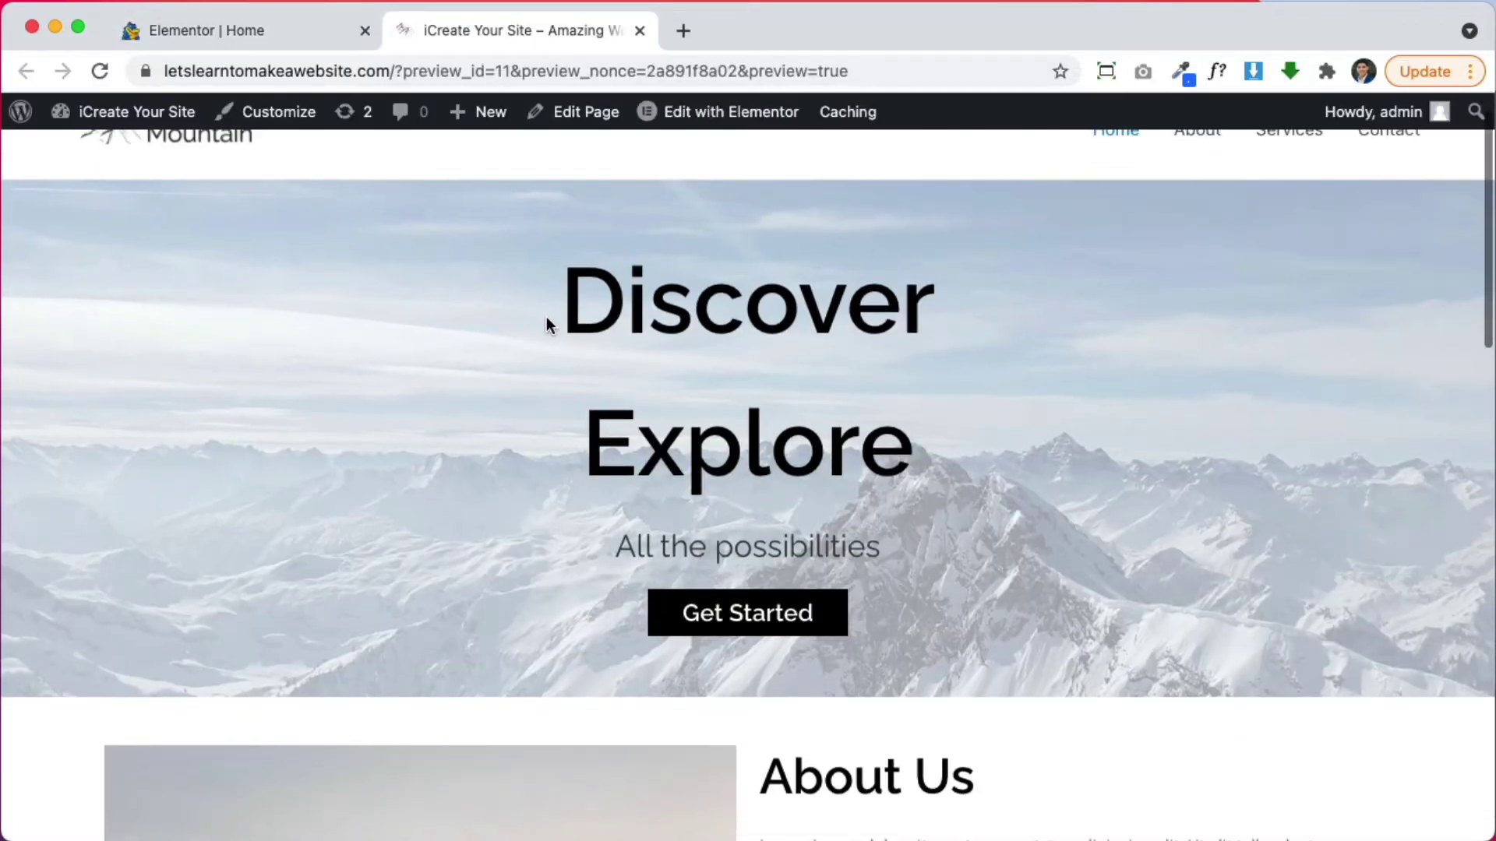
{"action": "left_click_drag", "start_coordinate": [544, 315], "coordinate": [951, 464]}
{"action": "left_click", "coordinate": [951, 464]}
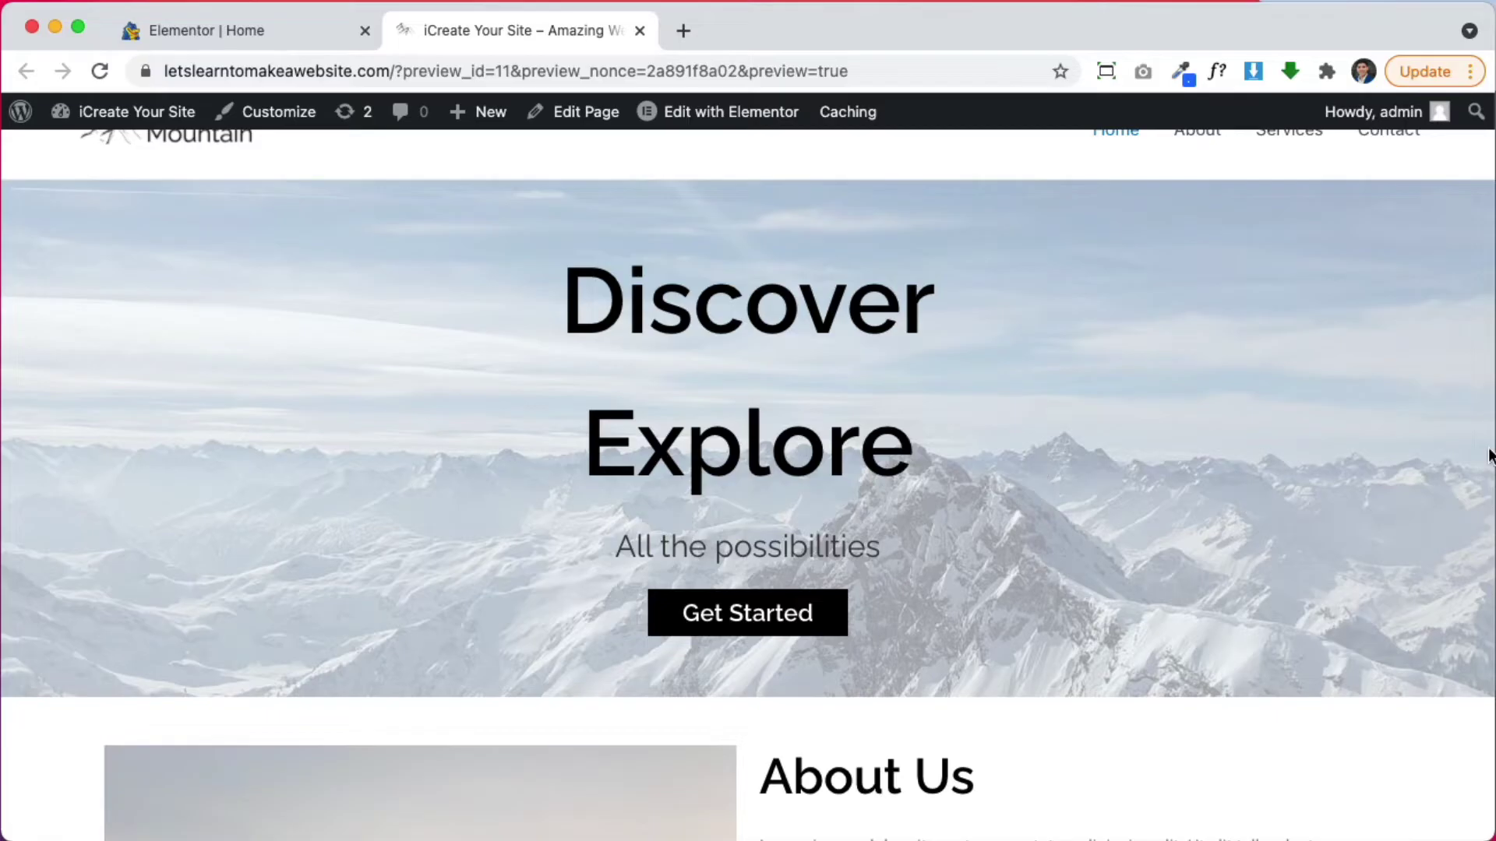
{"action": "left_click_drag", "start_coordinate": [1396, 455], "coordinate": [216, 485]}
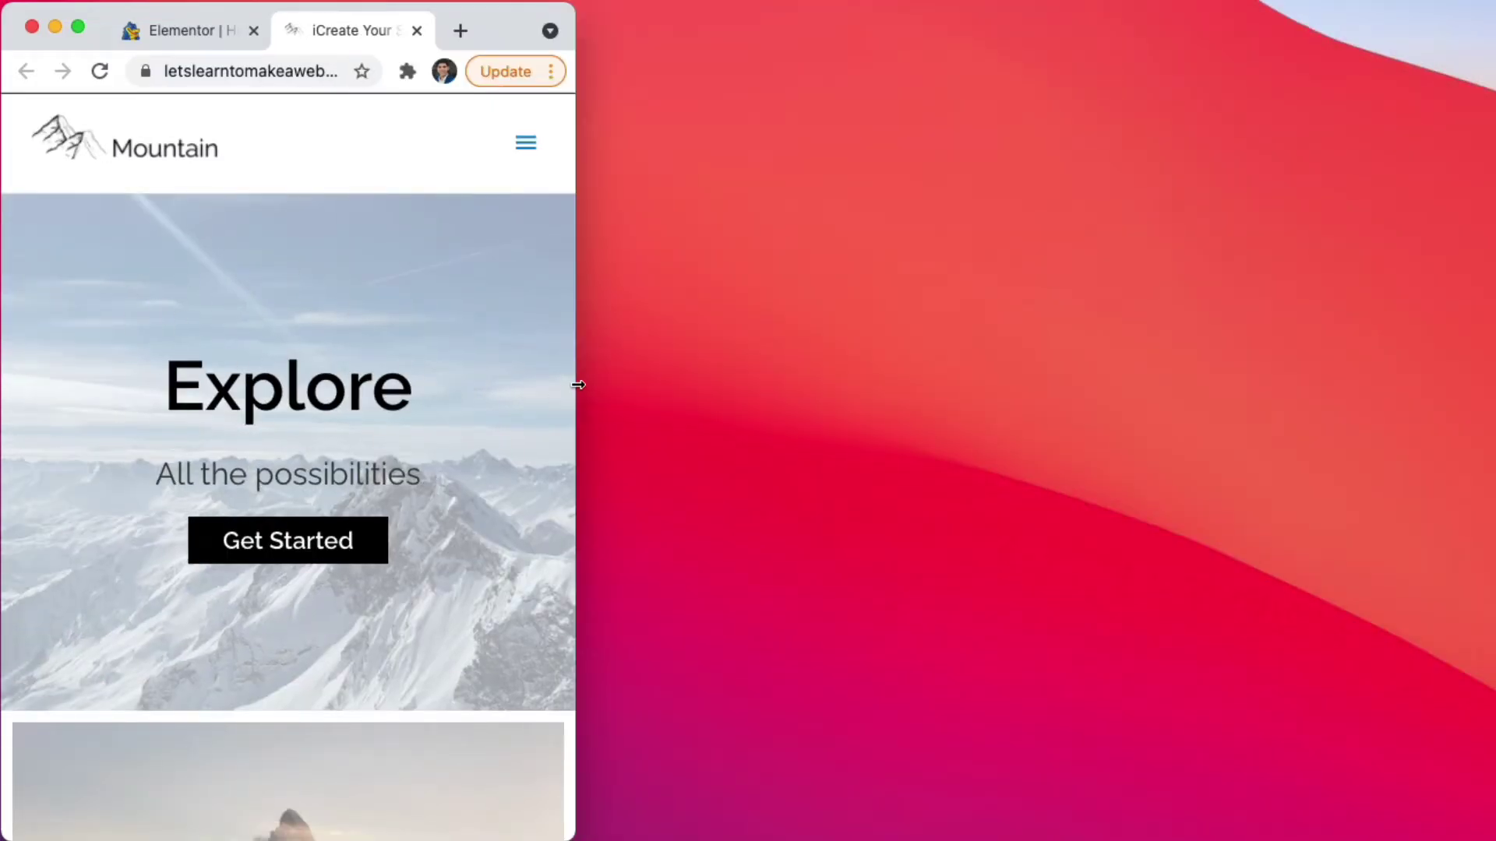
{"action": "left_click_drag", "start_coordinate": [585, 386], "coordinate": [1077, 390]}
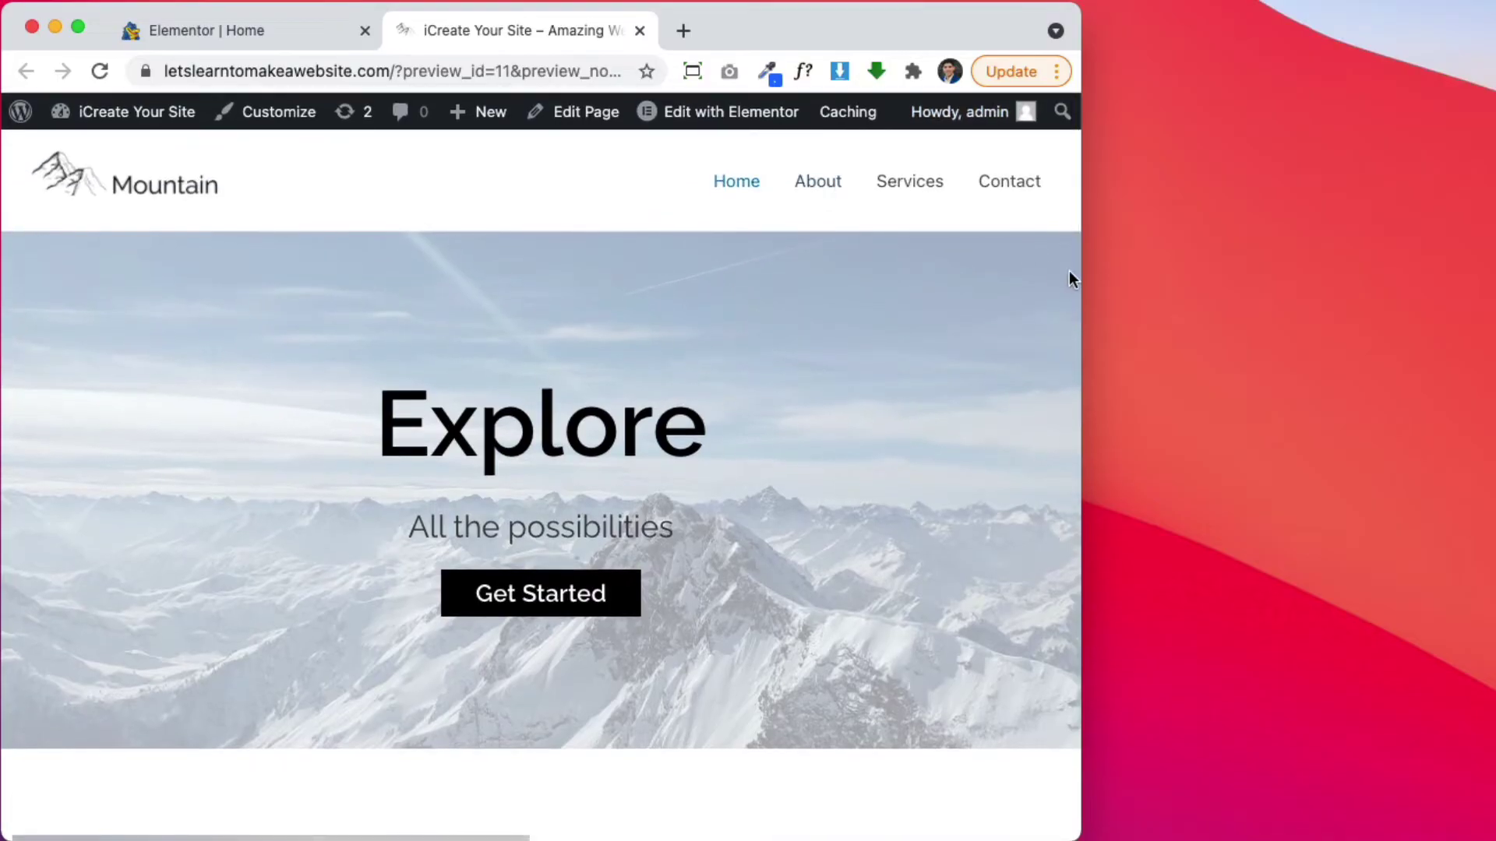
{"action": "left_click_drag", "start_coordinate": [1118, 278], "coordinate": [1269, 281]}
{"action": "left_click", "coordinate": [883, 70]}
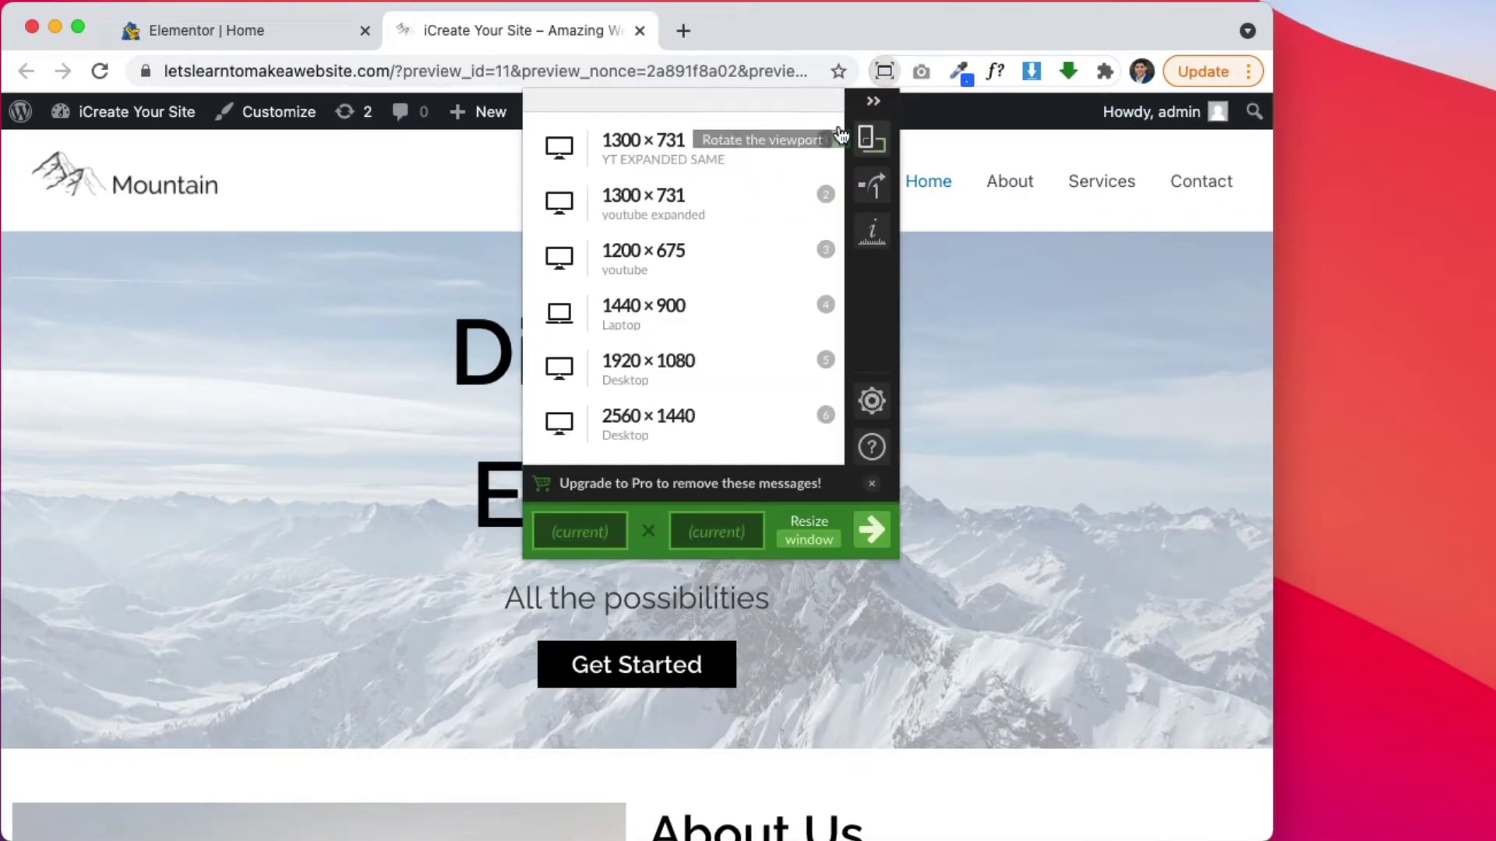
{"action": "left_click", "coordinate": [713, 148]}
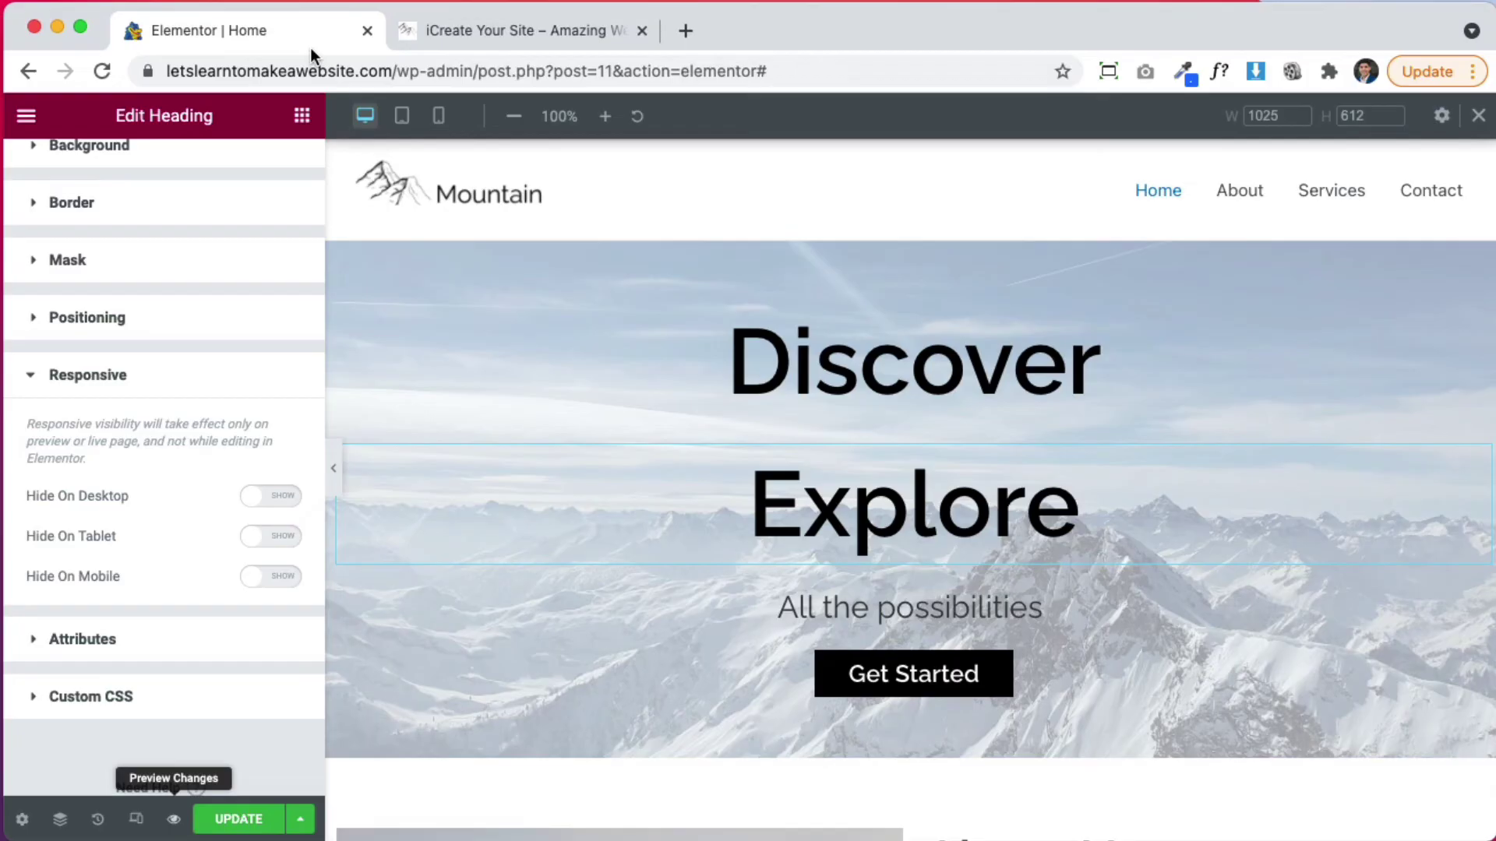
- Set the Explore heading to Hide On Desktop, save with UPDATE, and check the preview tab
{"action": "left_click", "coordinate": [276, 30]}
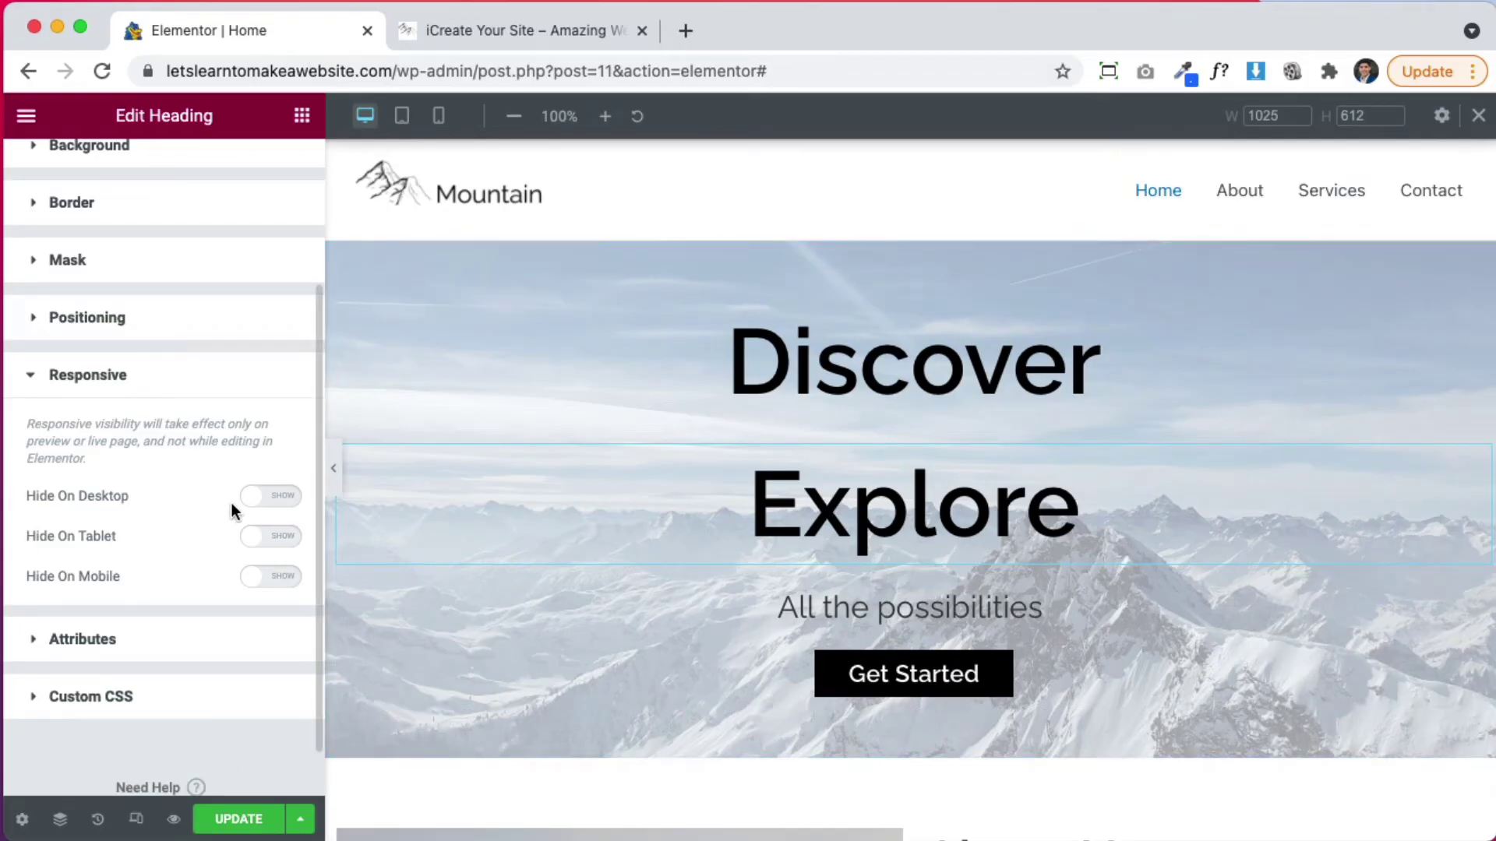
{"action": "left_click", "coordinate": [274, 499]}
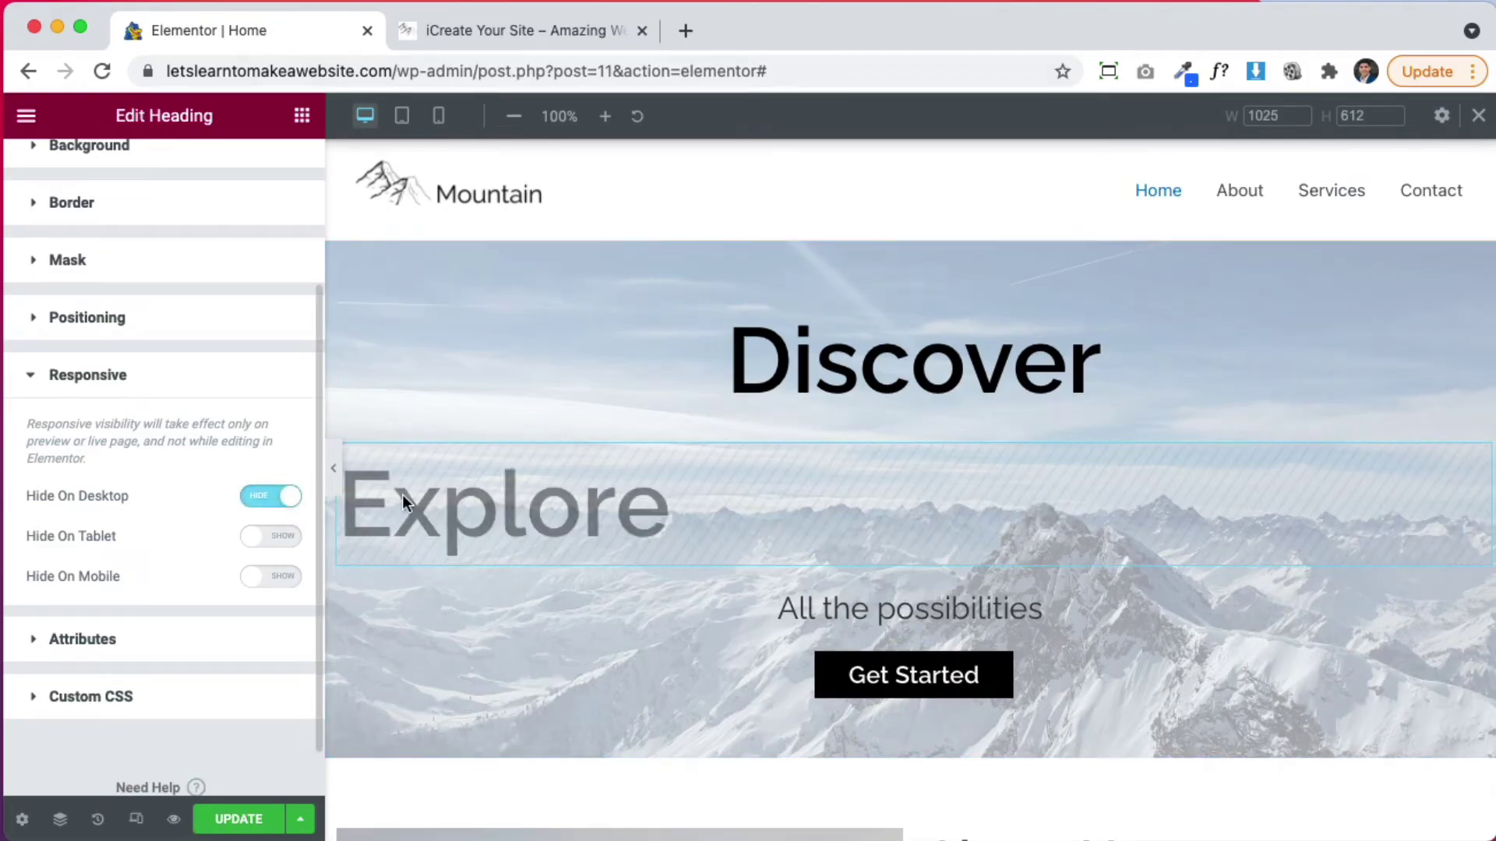
{"action": "left_click", "coordinate": [212, 824]}
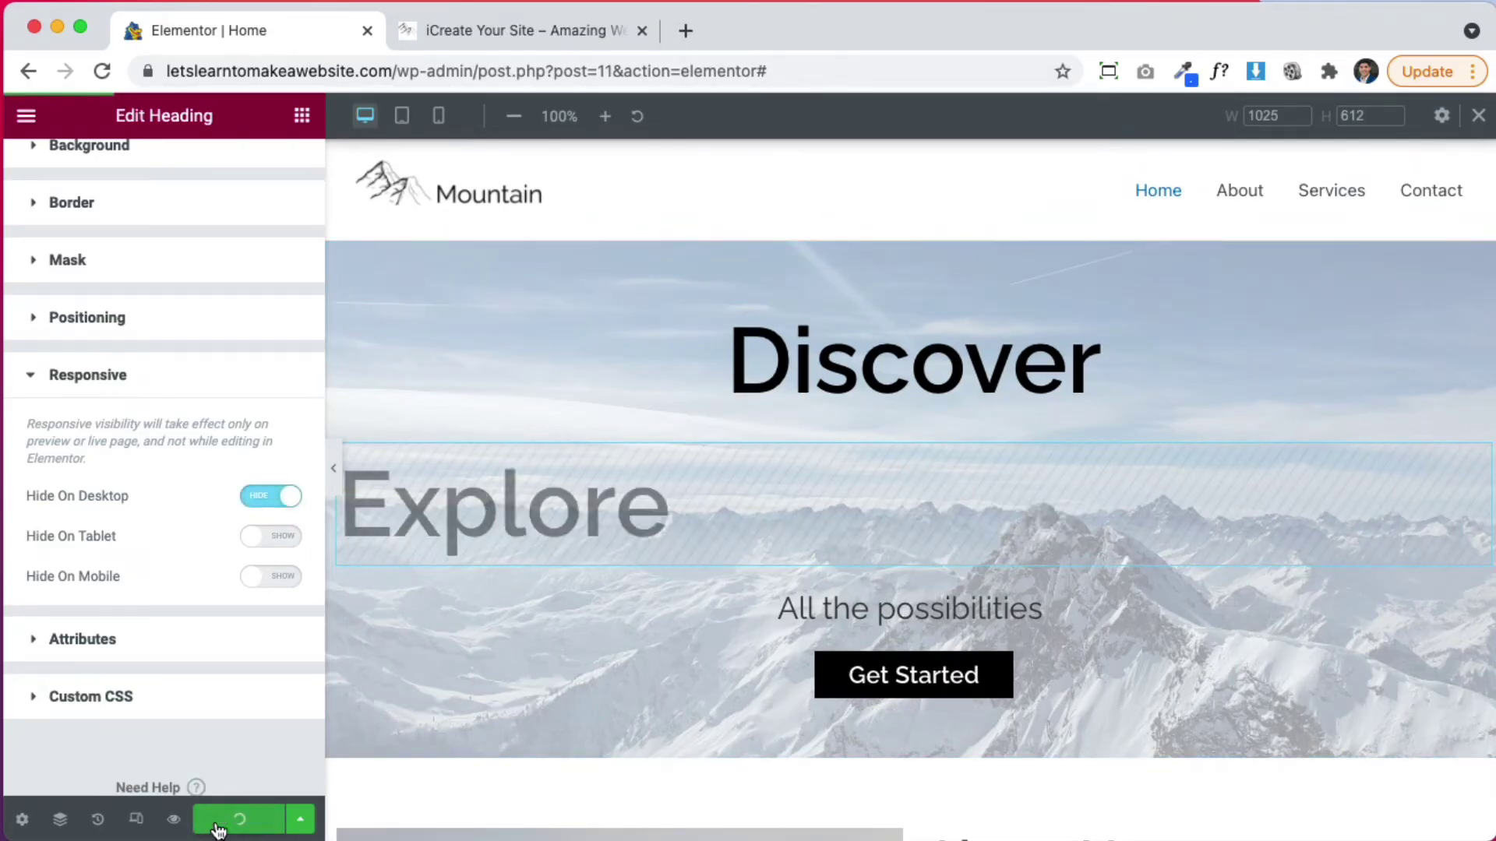
{"action": "left_click", "coordinate": [529, 36]}
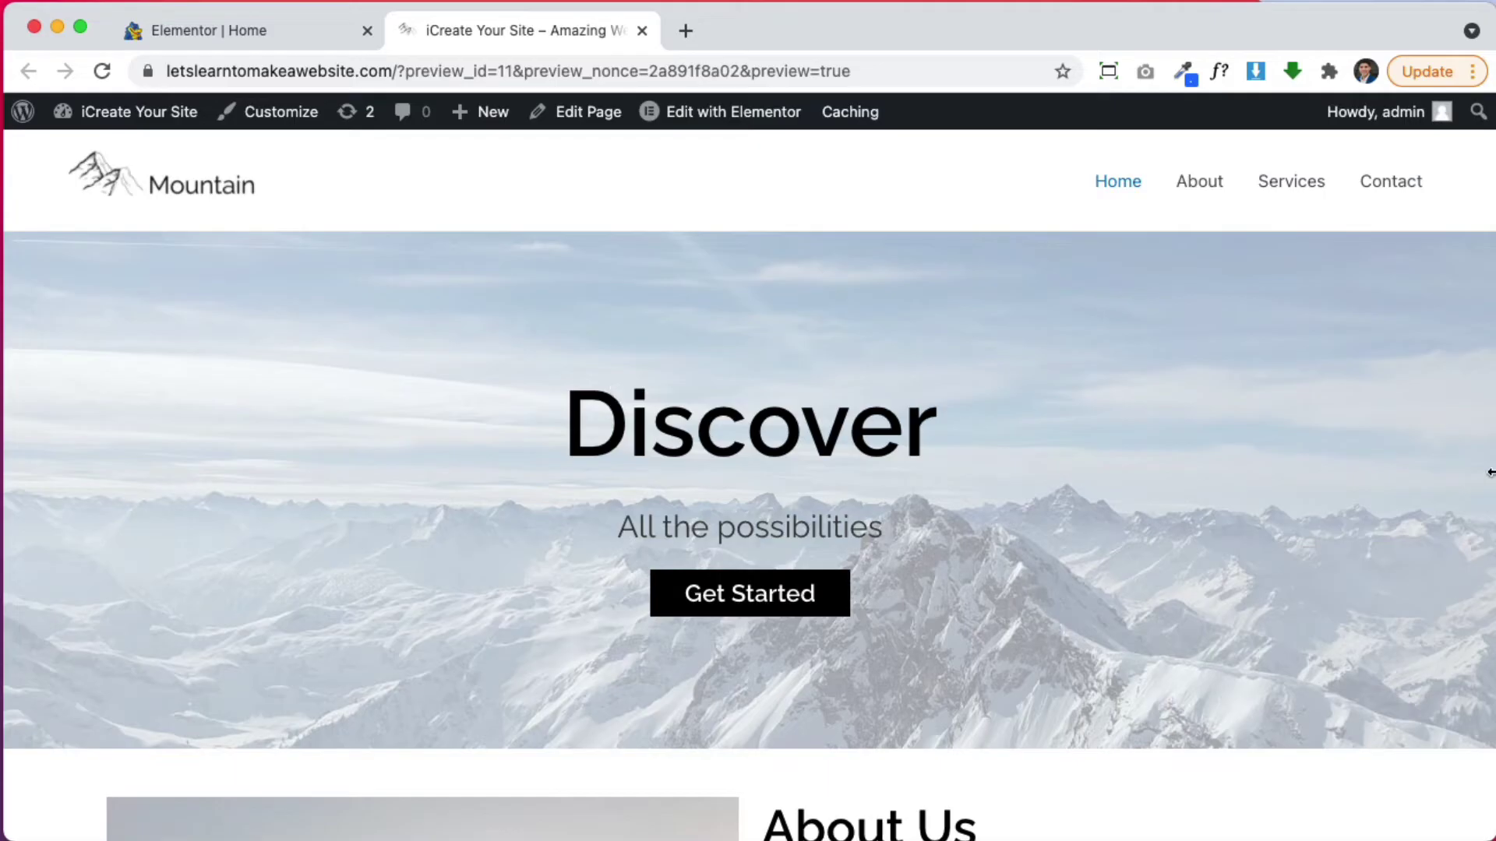
{"action": "left_click_drag", "start_coordinate": [1486, 473], "coordinate": [424, 510]}
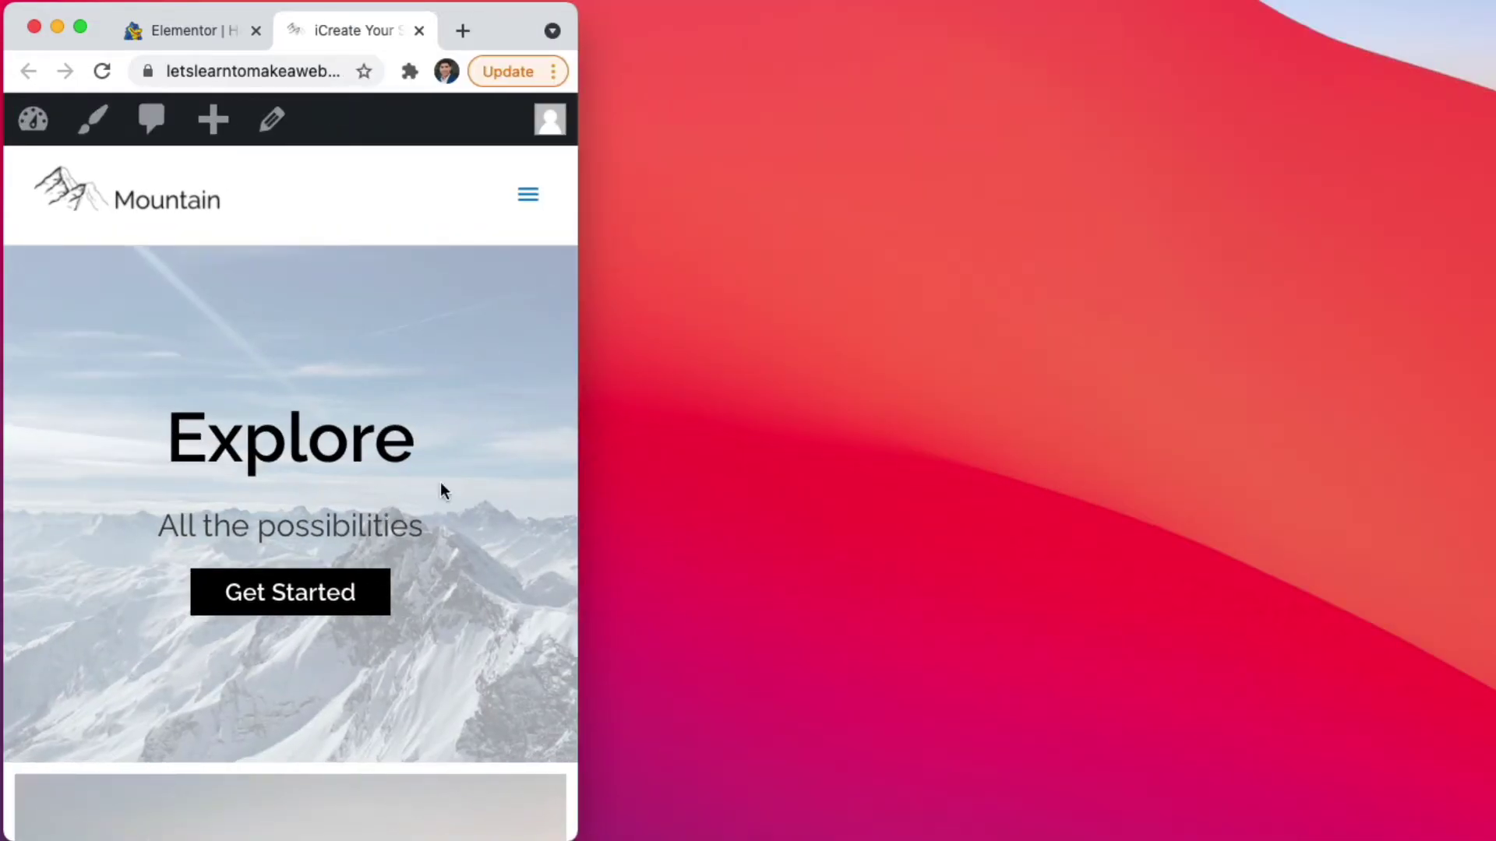
{"action": "left_click_drag", "start_coordinate": [572, 387], "coordinate": [993, 404]}
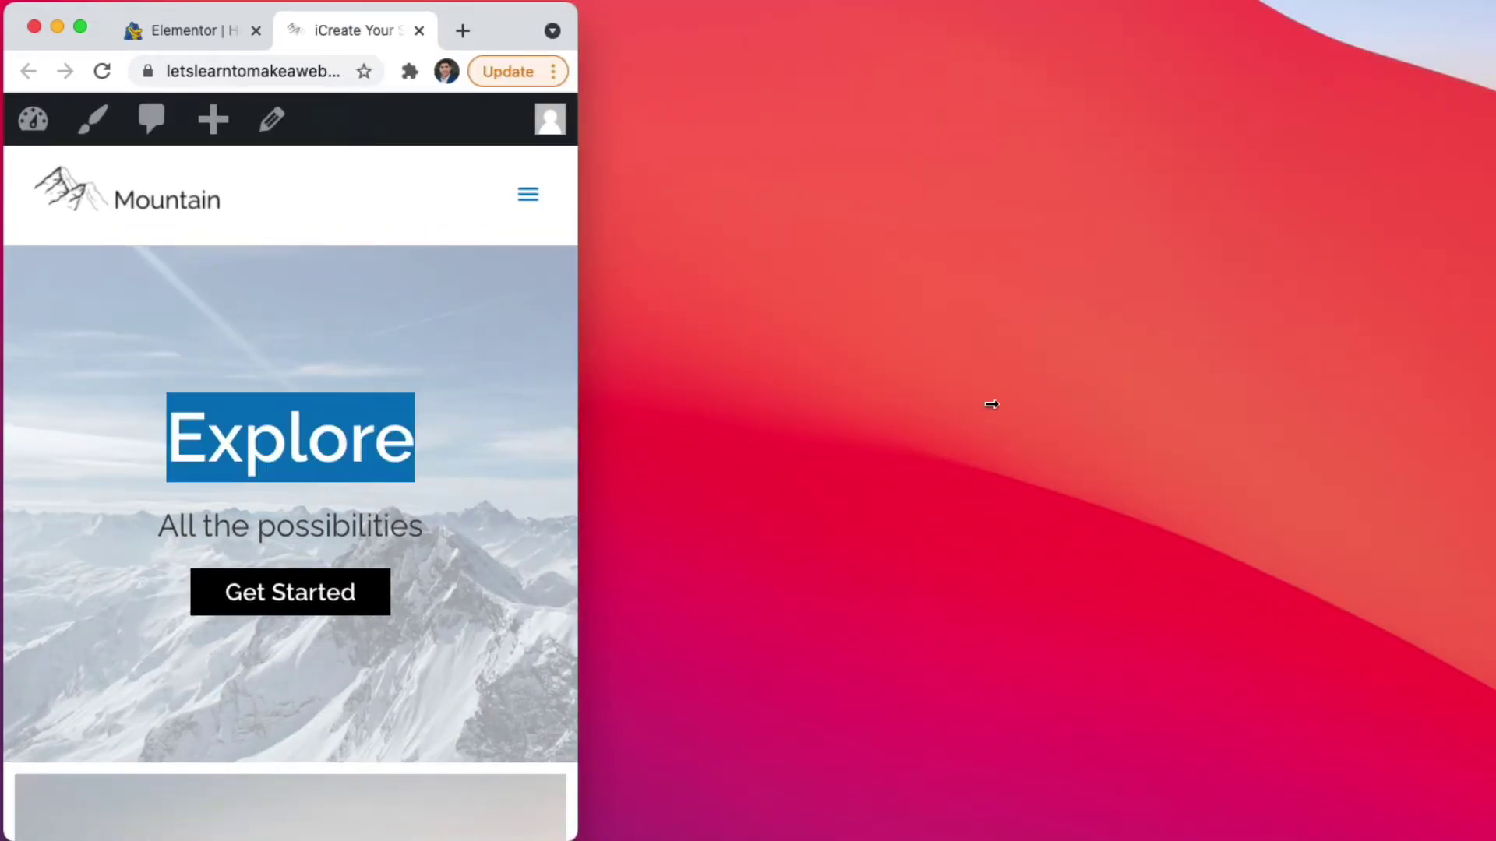
{"action": "left_click", "coordinate": [507, 400]}
{"action": "left_click_drag", "start_coordinate": [579, 409], "coordinate": [1328, 398]}
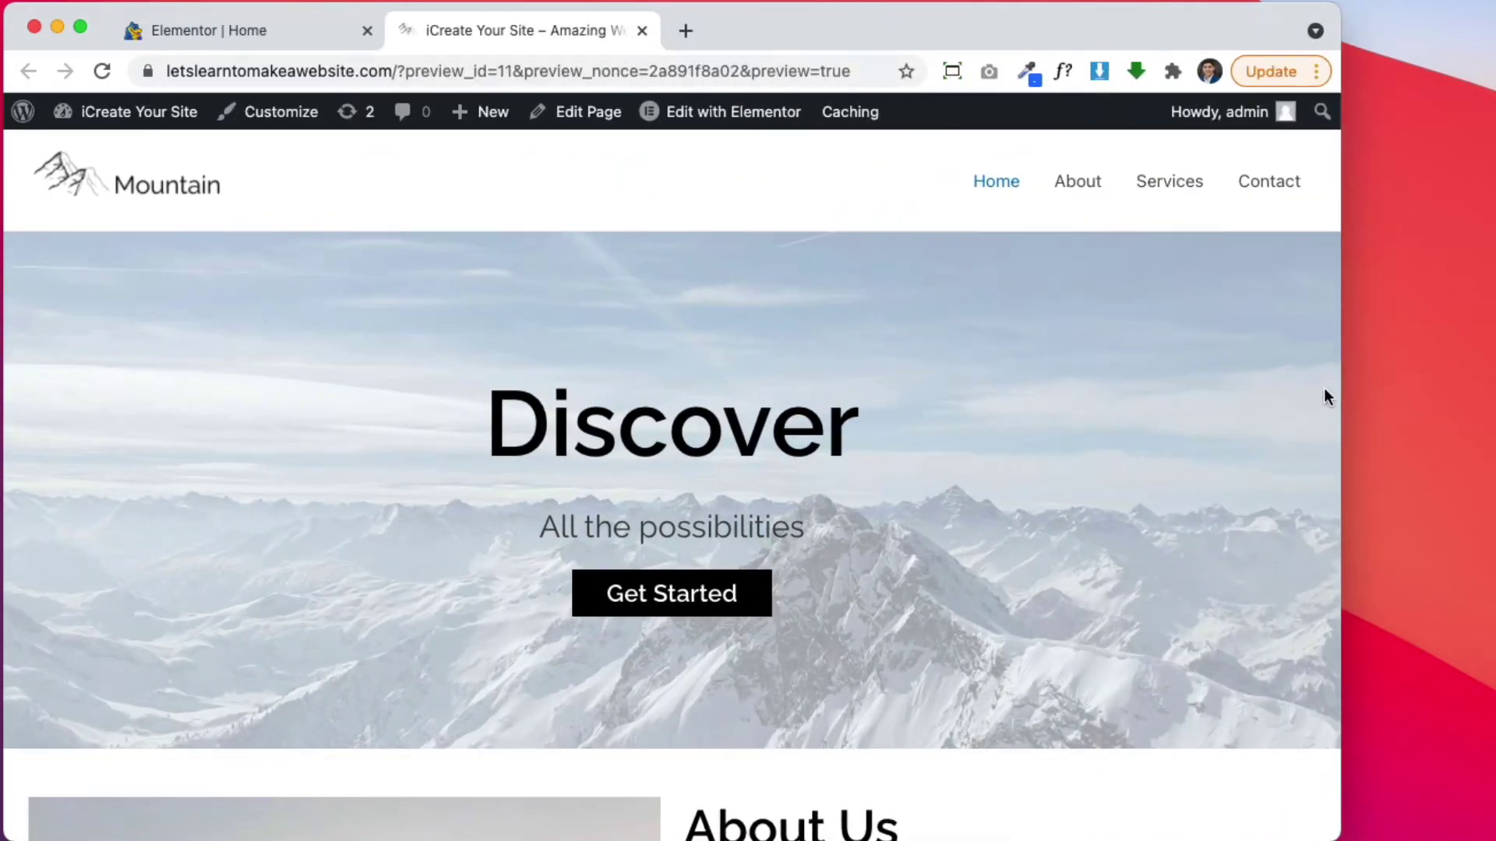
{"action": "left_click", "coordinate": [952, 71]}
{"action": "left_click", "coordinate": [752, 168]}
- In the mobile preview, make the Explore heading's text colour white
{"action": "left_click", "coordinate": [271, 29]}
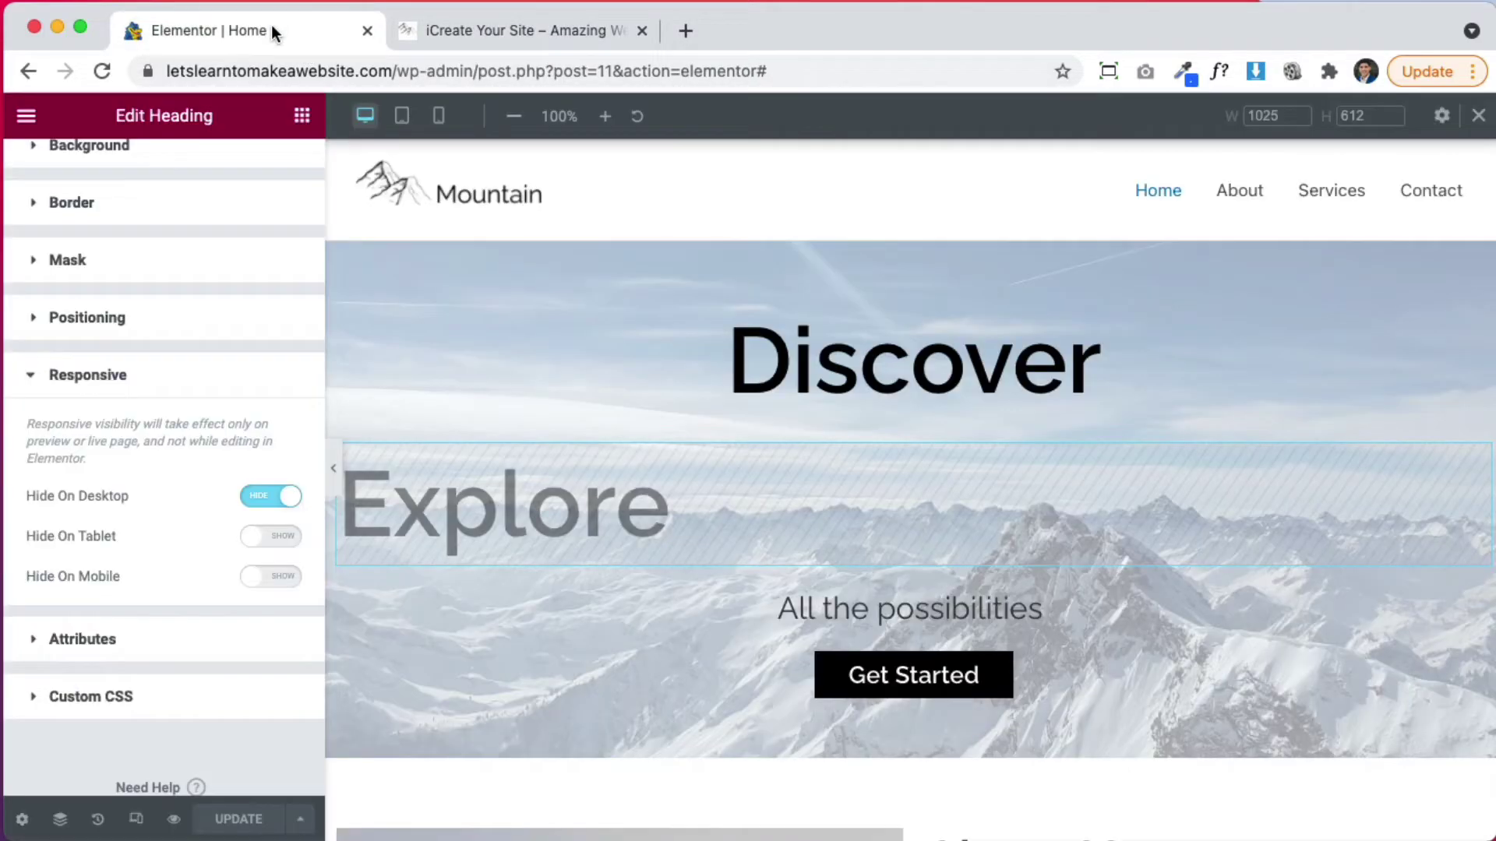
{"action": "left_click", "coordinate": [439, 116]}
{"action": "scroll", "coordinate": [194, 480], "scroll_direction": "up", "scroll_amount": 3}
{"action": "left_click", "coordinate": [163, 187]}
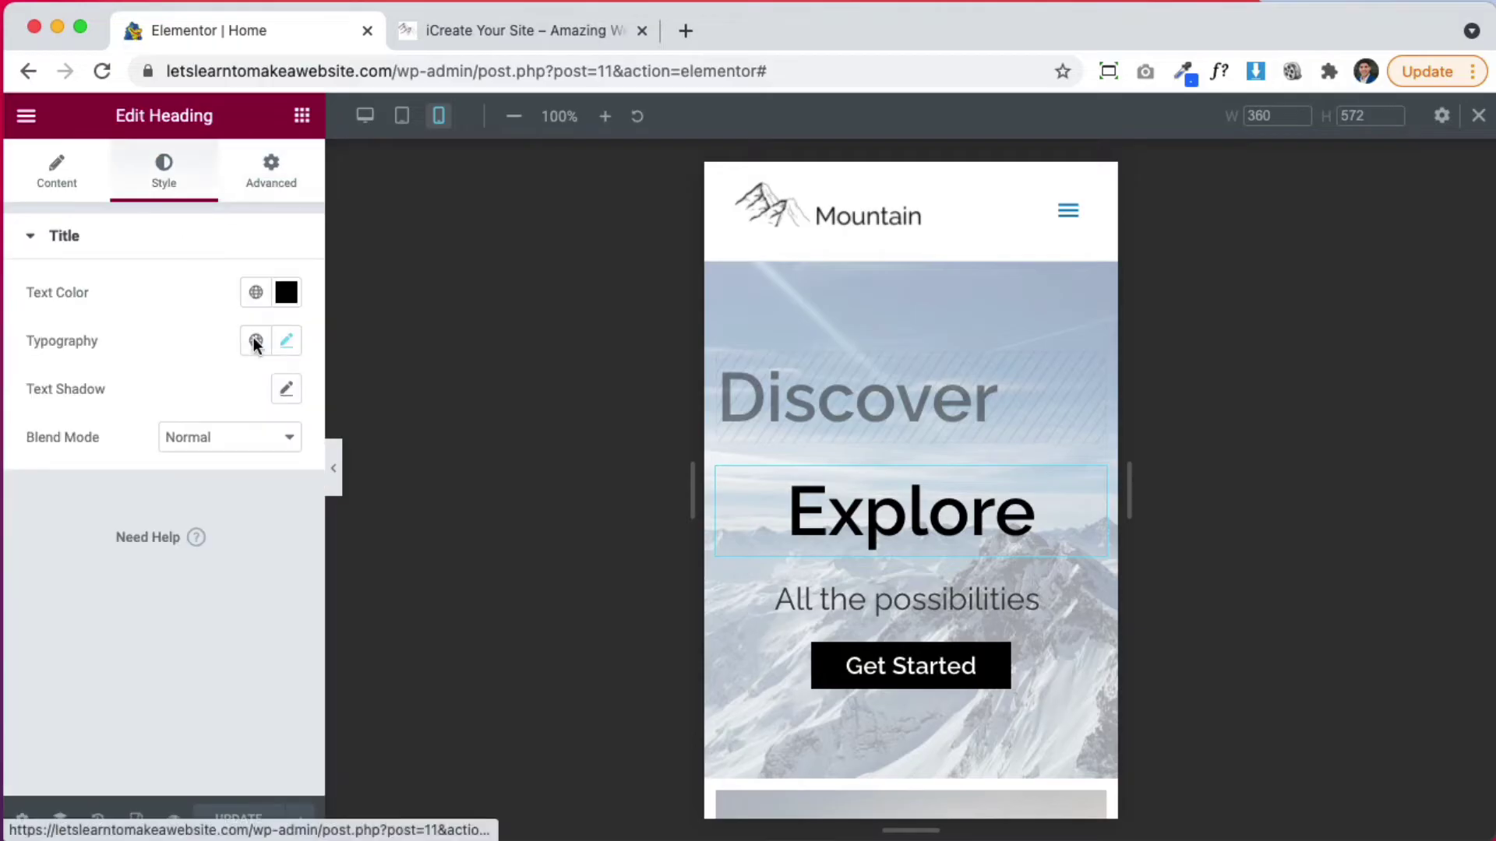
{"action": "left_click", "coordinate": [286, 293]}
{"action": "left_click_drag", "start_coordinate": [177, 451], "coordinate": [134, 330]}
{"action": "left_click", "coordinate": [97, 316]}
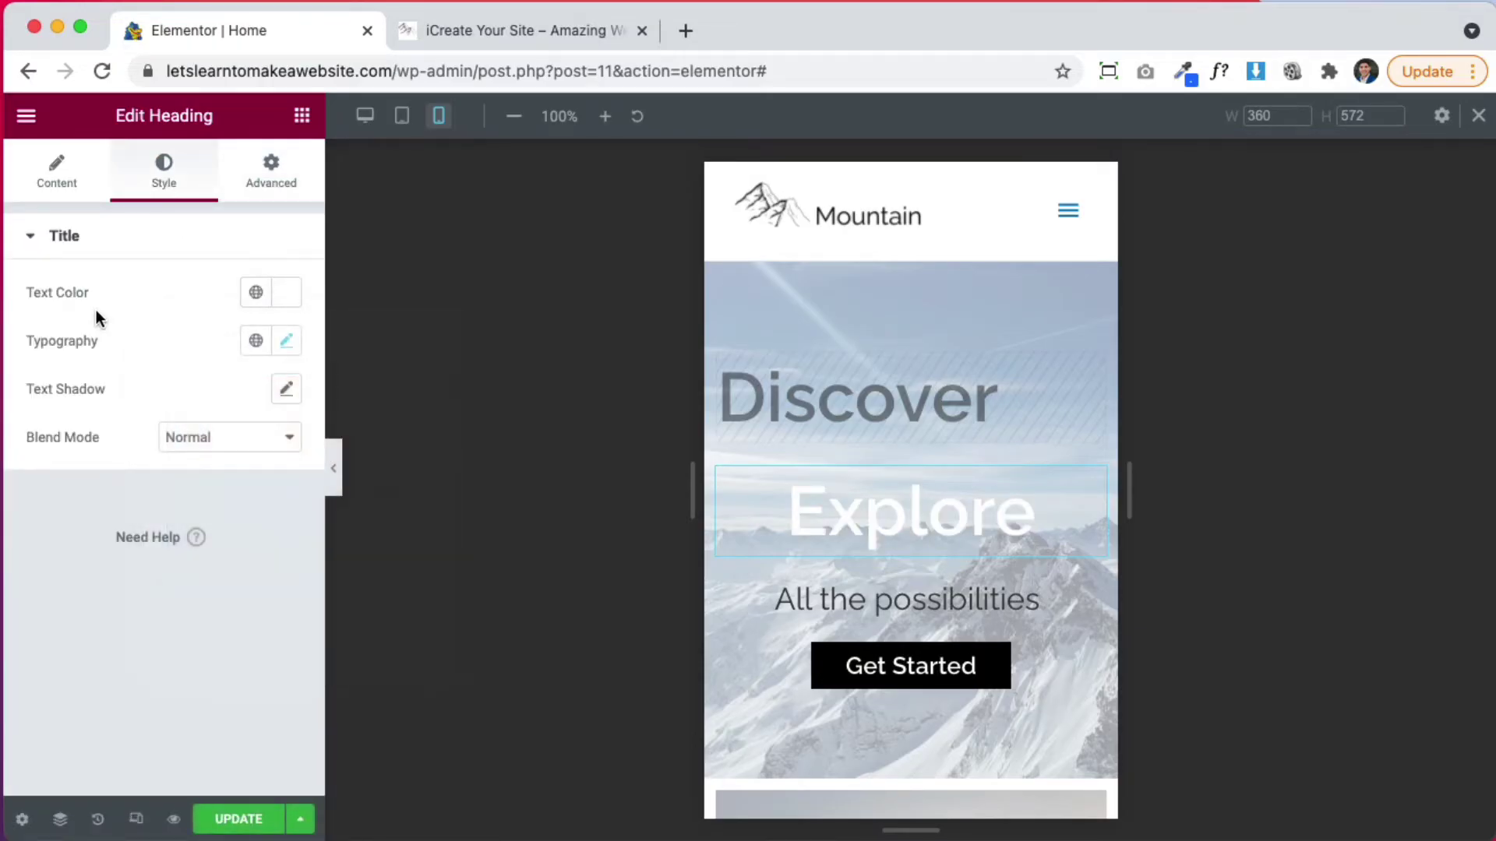
- Set the Explore heading's font family to the handwritten Reenie Beanie
{"action": "left_click", "coordinate": [286, 389]}
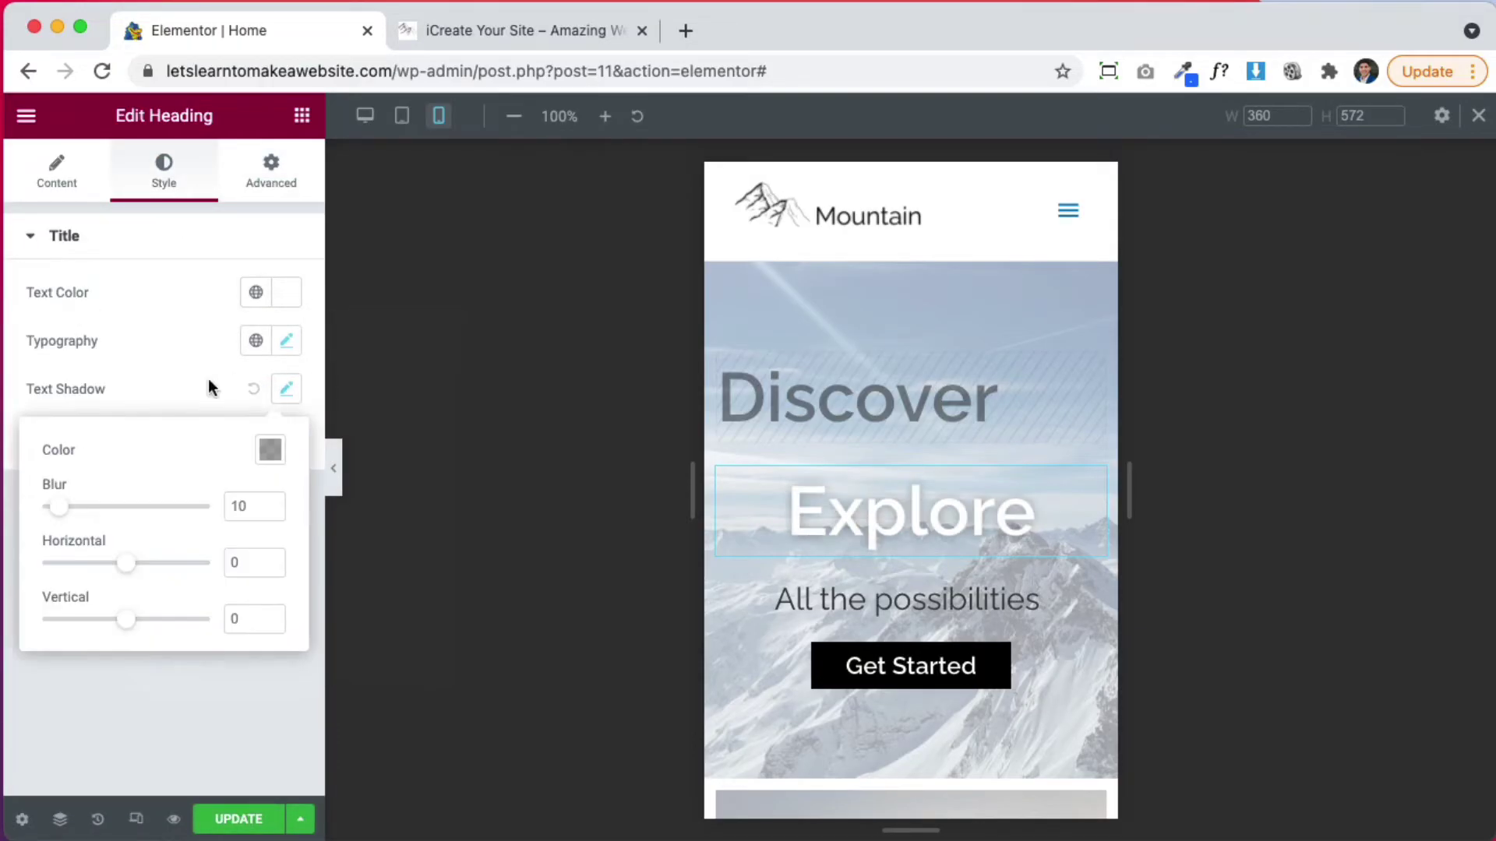
{"action": "left_click", "coordinate": [204, 367]}
{"action": "left_click", "coordinate": [286, 340]}
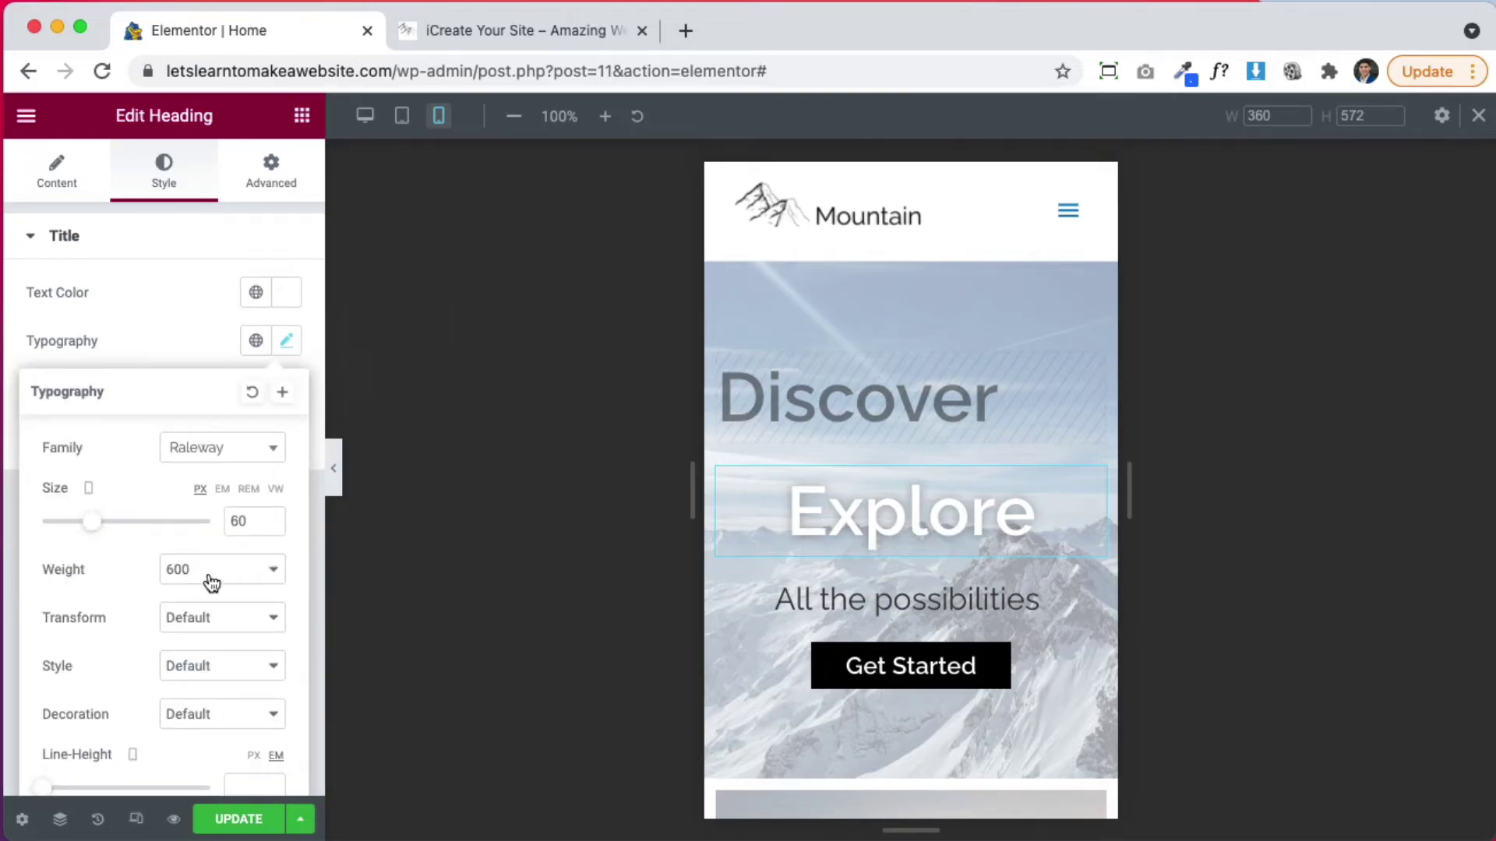
{"action": "left_click", "coordinate": [198, 458]}
{"action": "scroll", "coordinate": [200, 616], "scroll_direction": "down", "scroll_amount": 5}
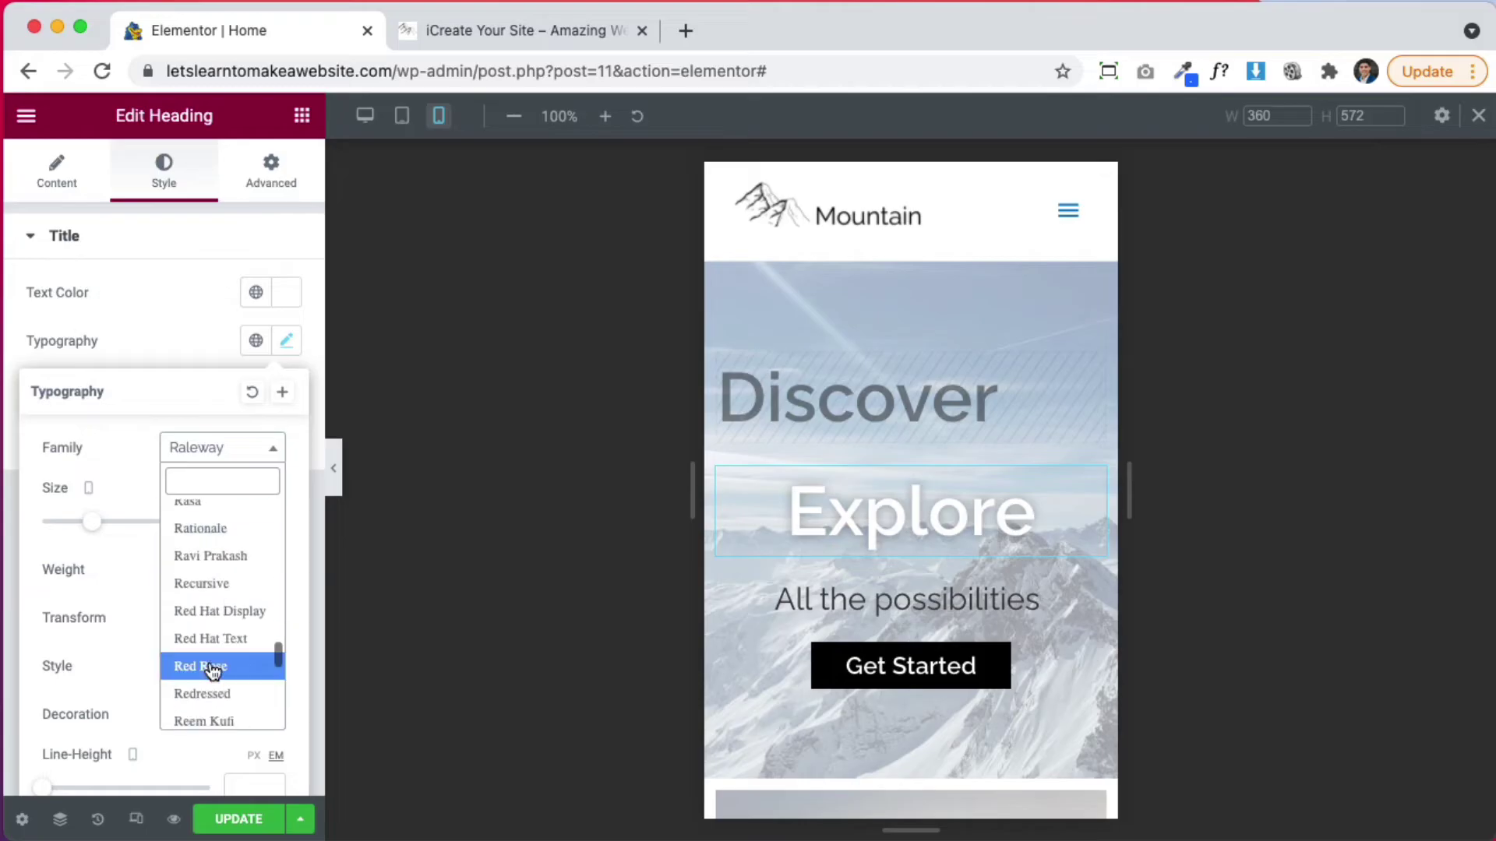
{"action": "left_click", "coordinate": [200, 615]}
{"action": "left_click", "coordinate": [197, 465]}
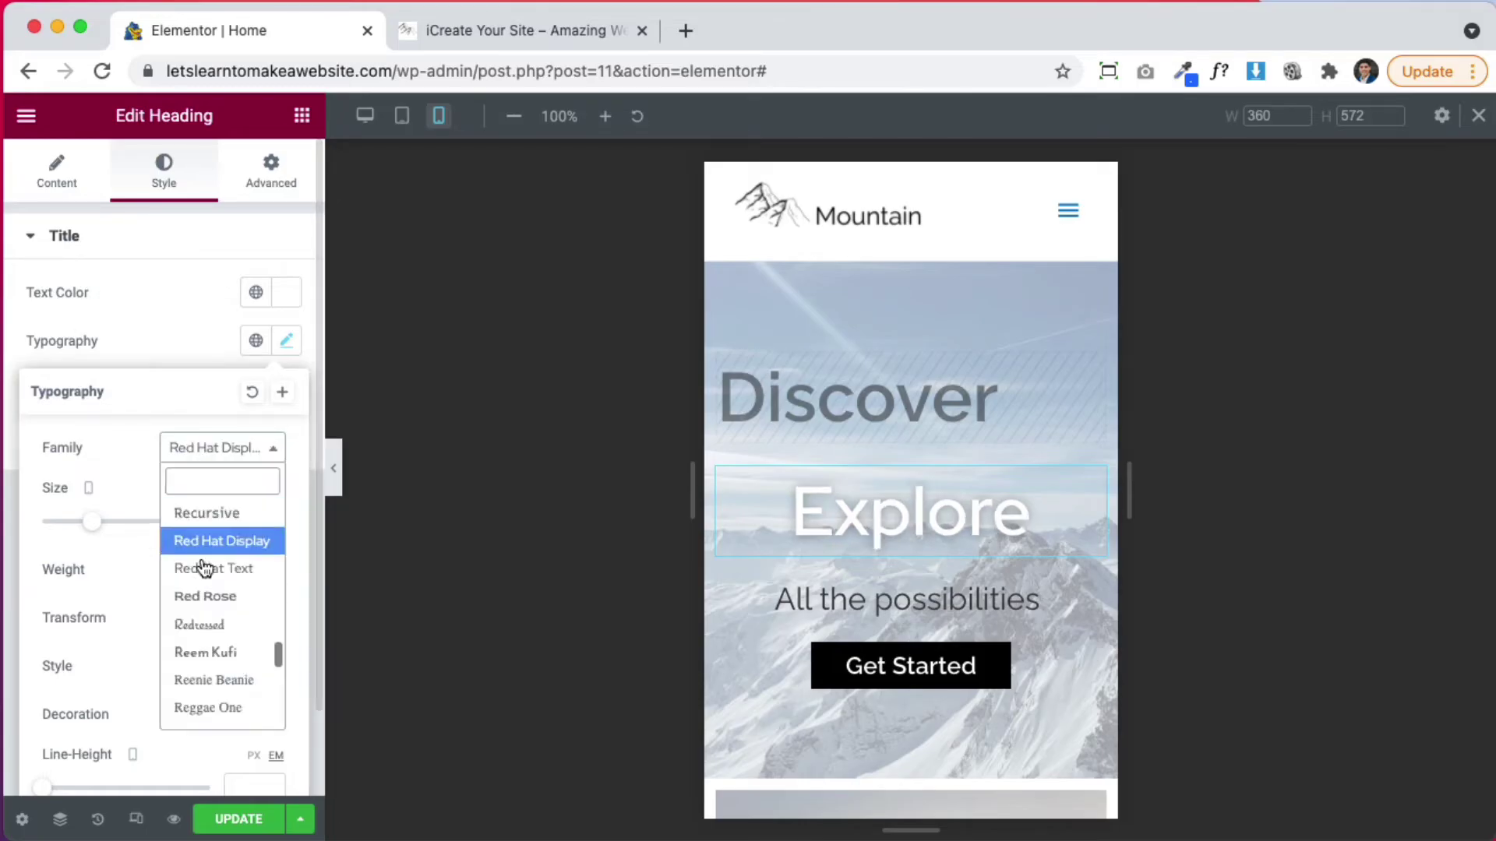
{"action": "left_click", "coordinate": [215, 686]}
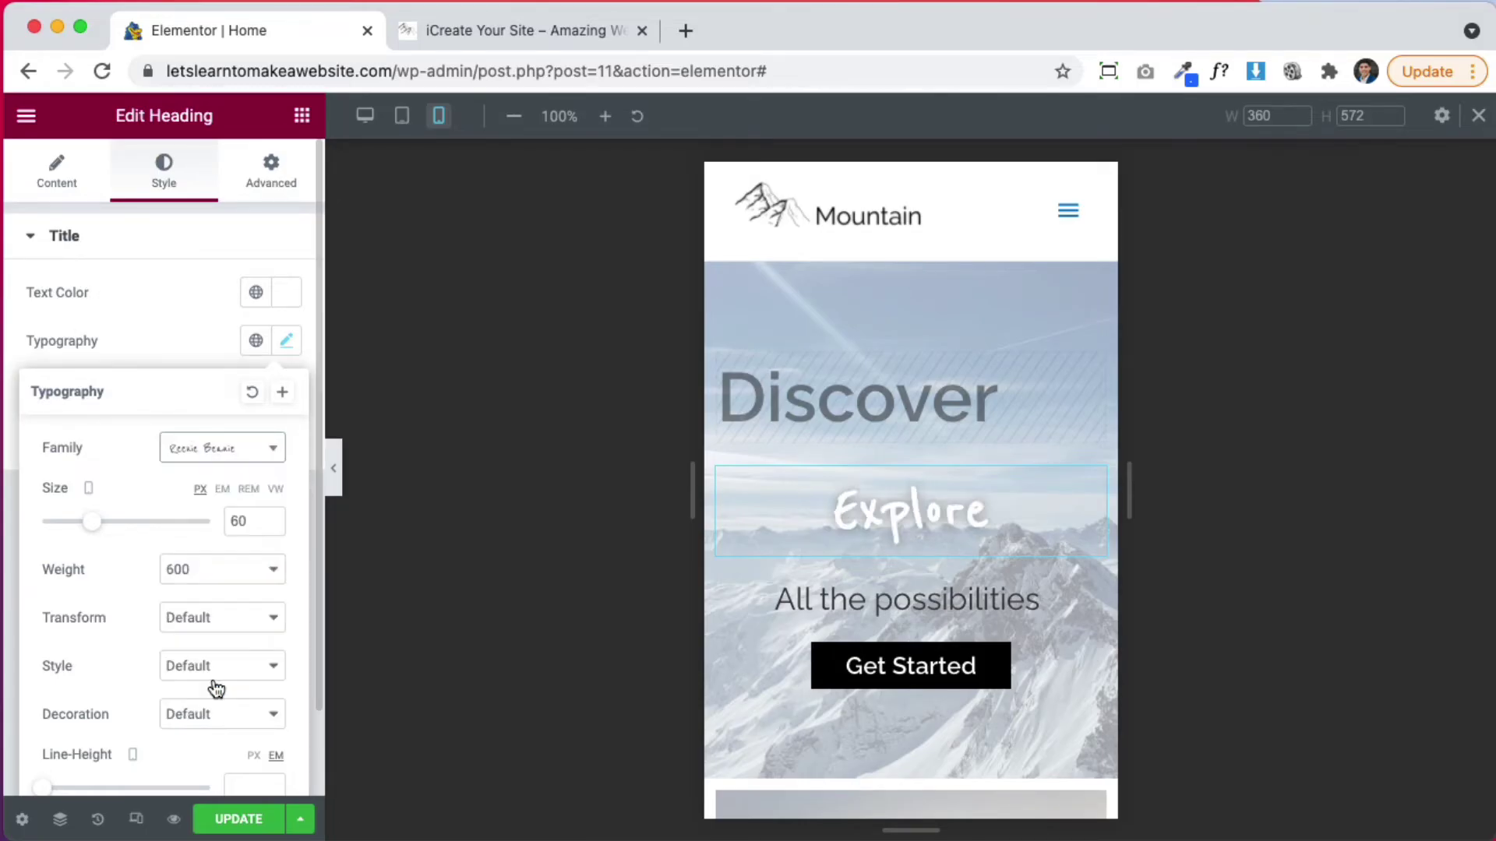
{"action": "left_click", "coordinate": [190, 311]}
- Enlarge the Explore heading to 108 px and save the page
{"action": "left_click", "coordinate": [287, 340]}
{"action": "left_click_drag", "start_coordinate": [83, 525], "coordinate": [133, 529]}
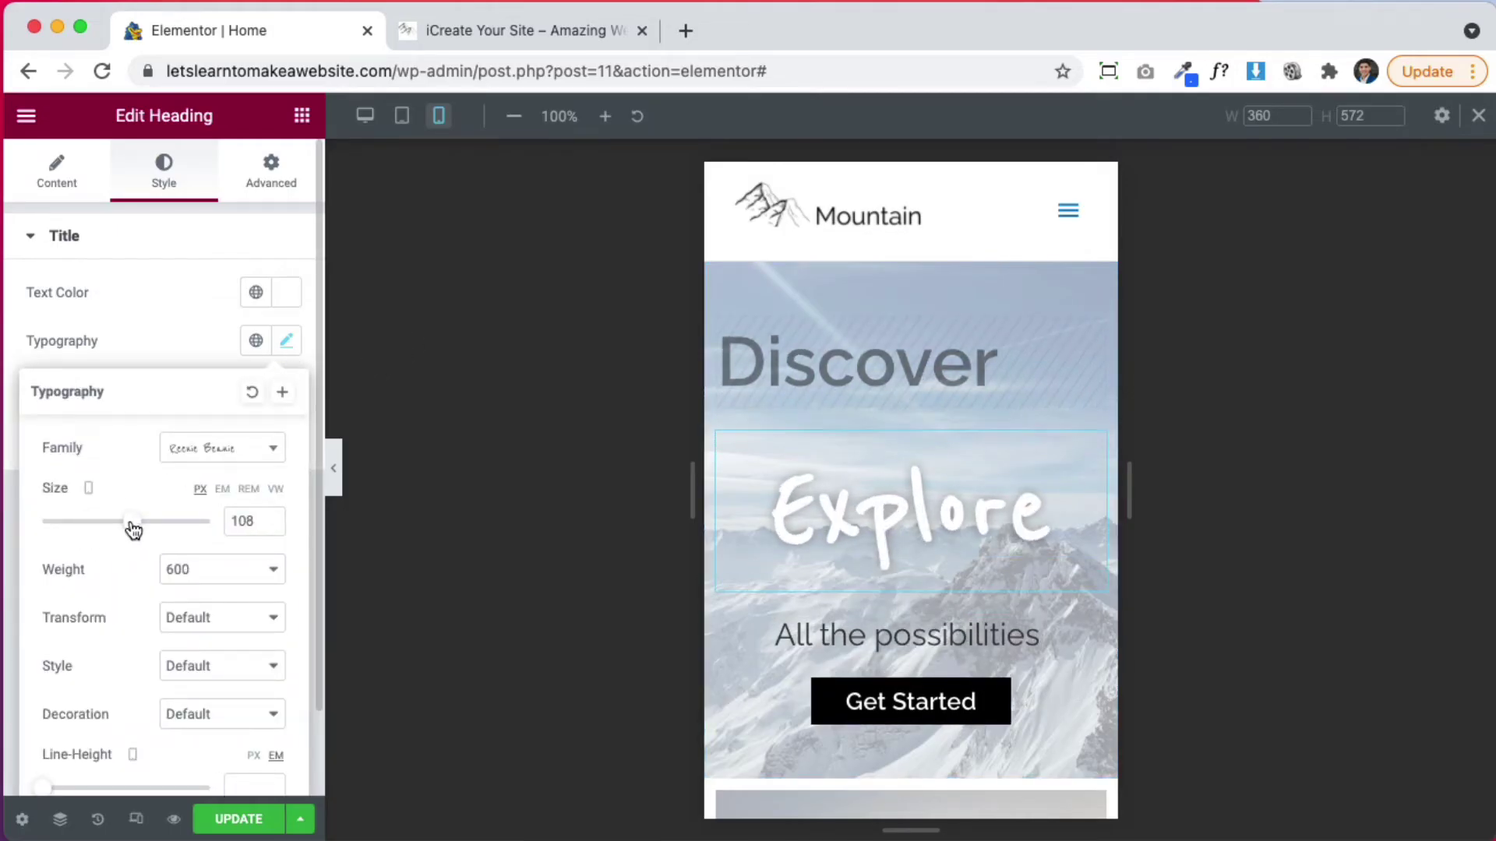
{"action": "left_click", "coordinate": [126, 311]}
{"action": "left_click", "coordinate": [240, 820]}
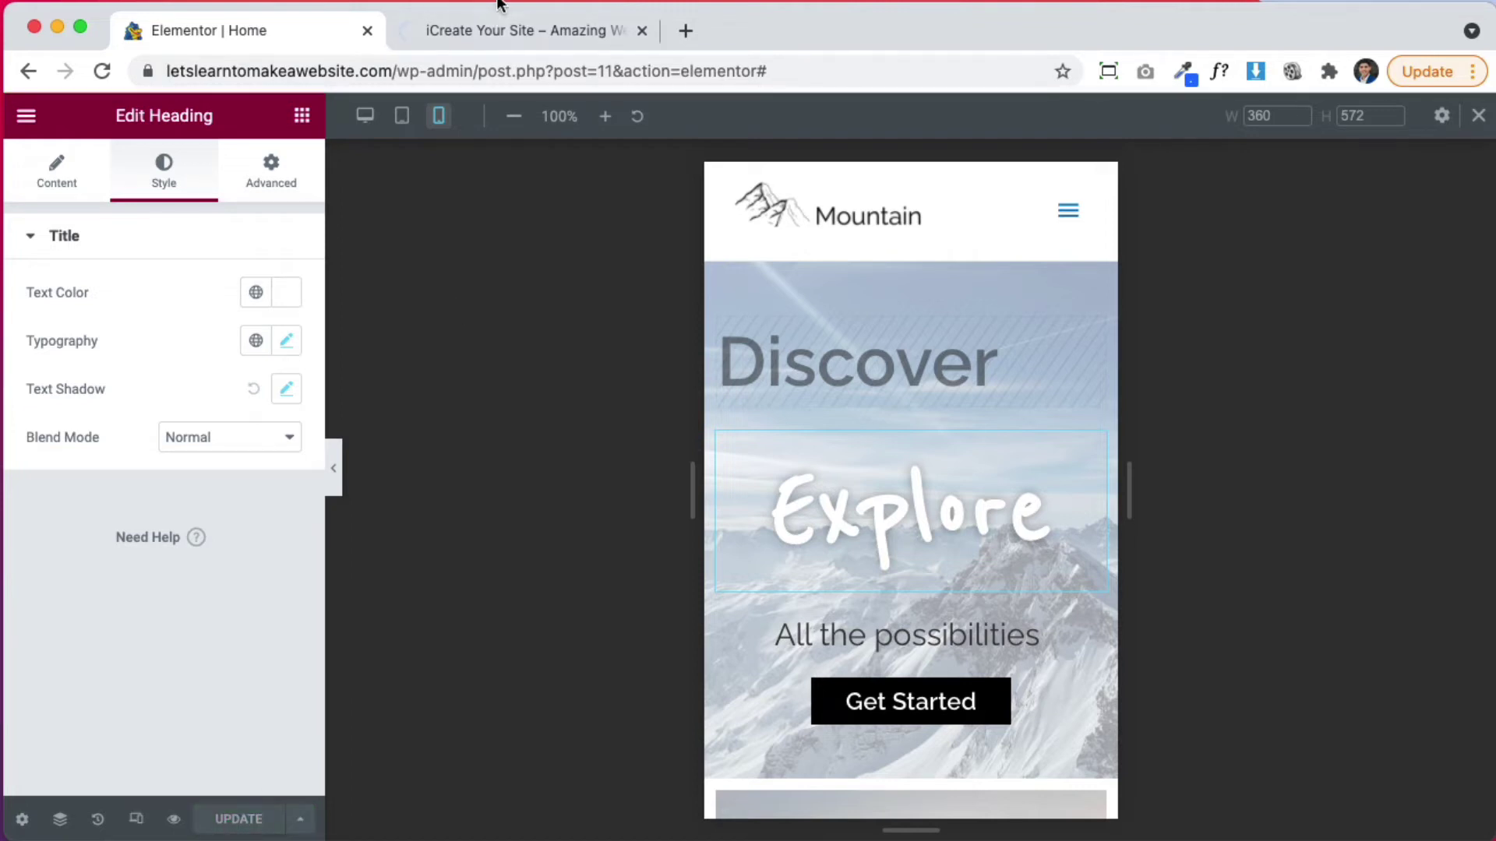
{"action": "left_click", "coordinate": [488, 30]}
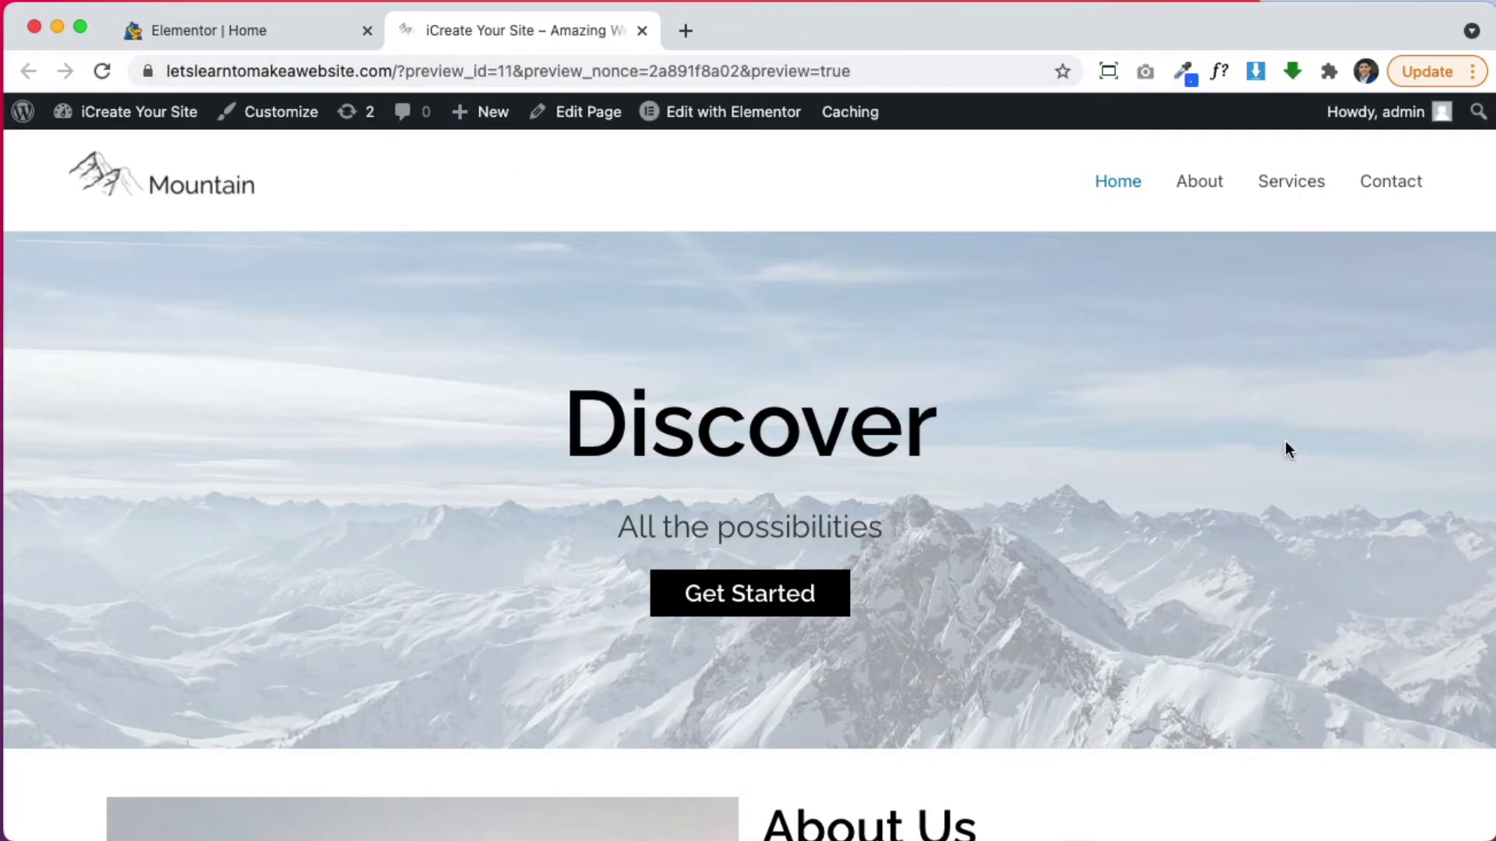
{"action": "left_click_drag", "start_coordinate": [1492, 457], "coordinate": [338, 462]}
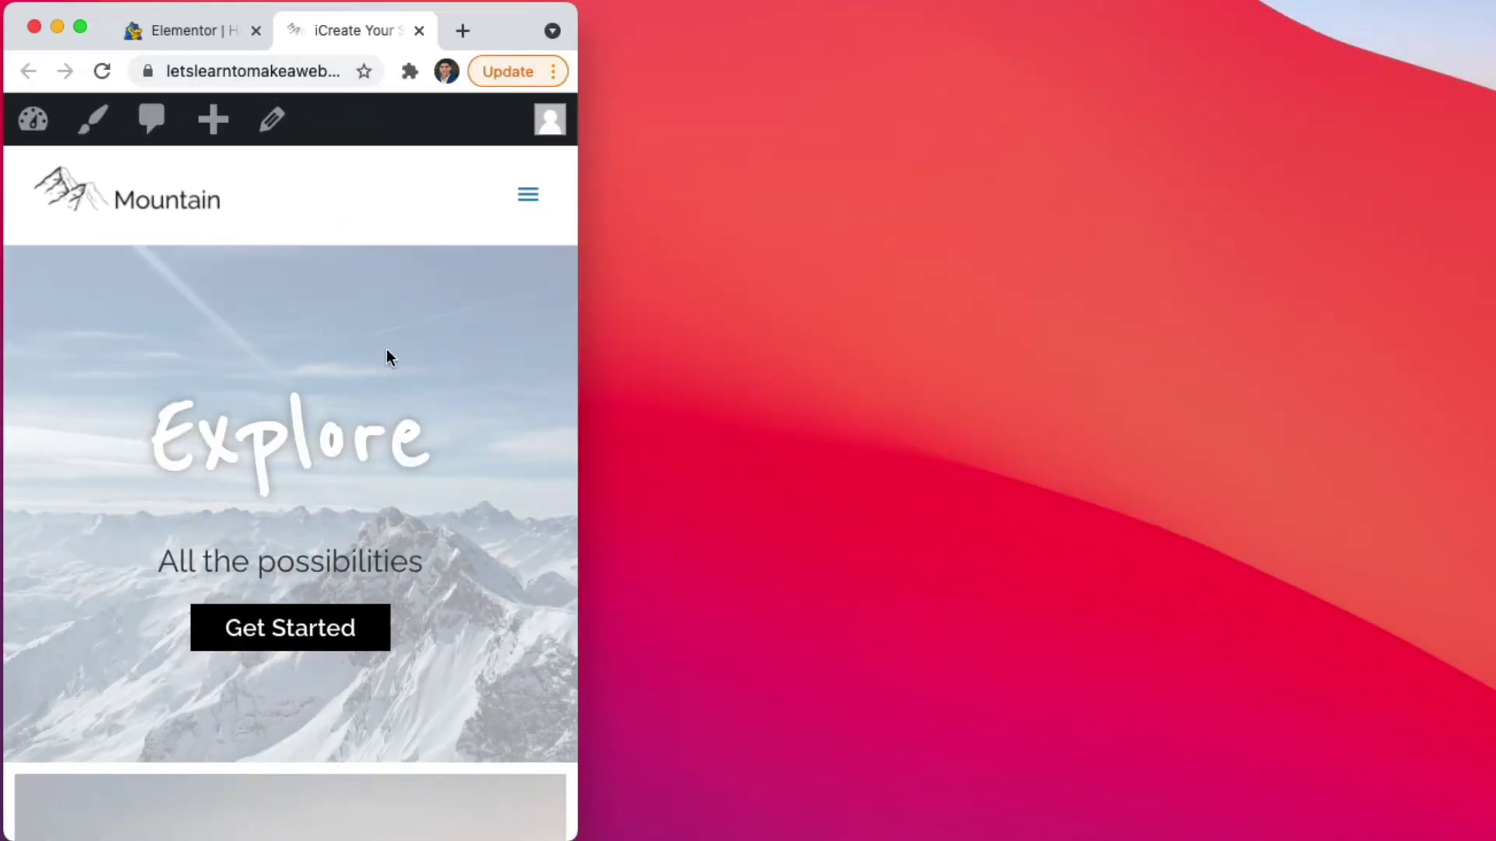
{"action": "left_click_drag", "start_coordinate": [595, 468], "coordinate": [1334, 535]}
{"action": "left_click", "coordinate": [945, 71]}
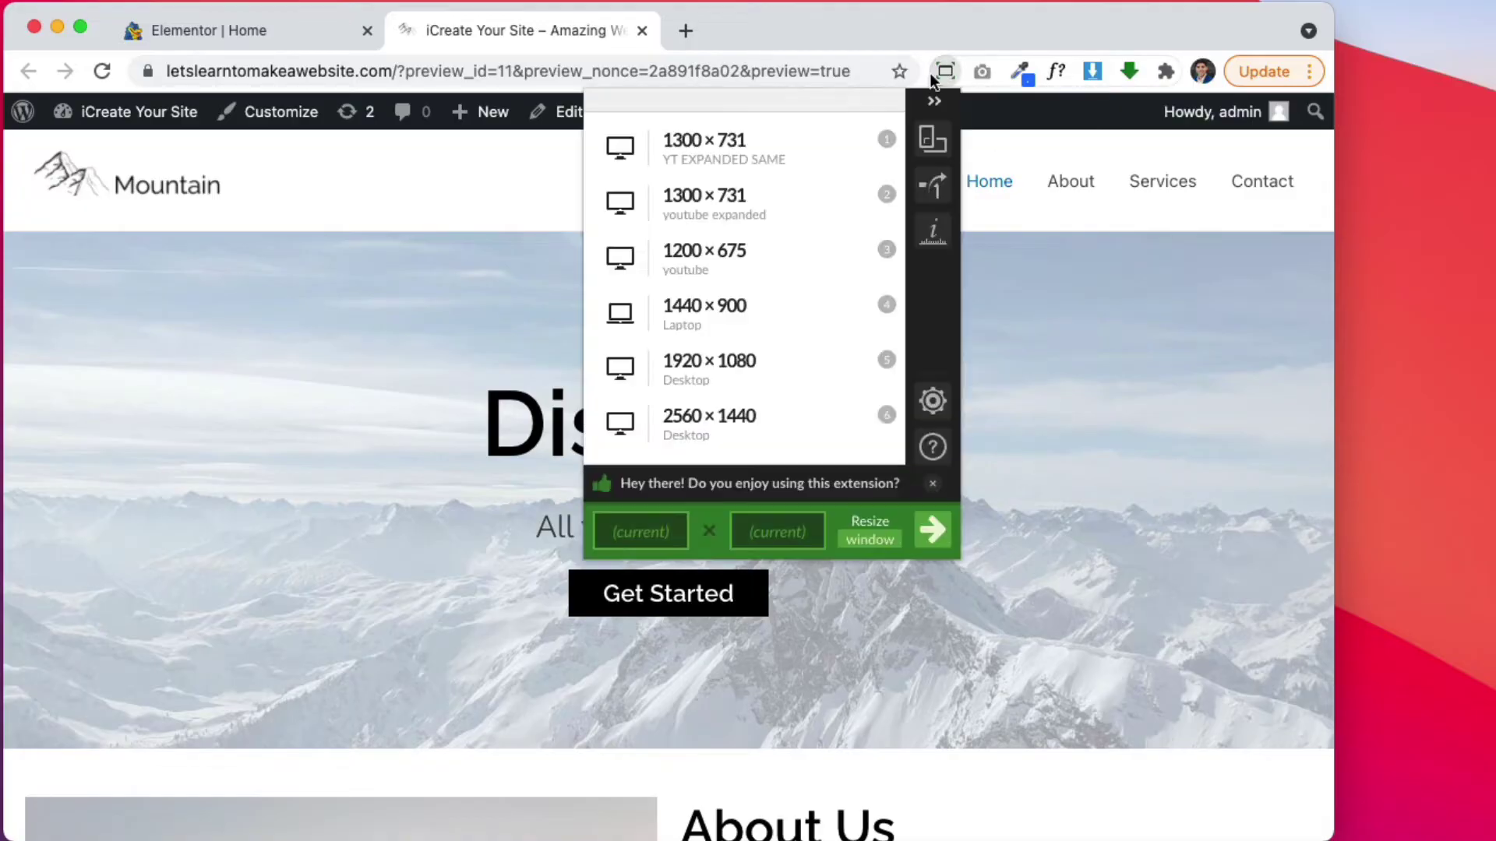
{"action": "left_click", "coordinate": [712, 148]}
{"action": "left_click", "coordinate": [246, 33]}
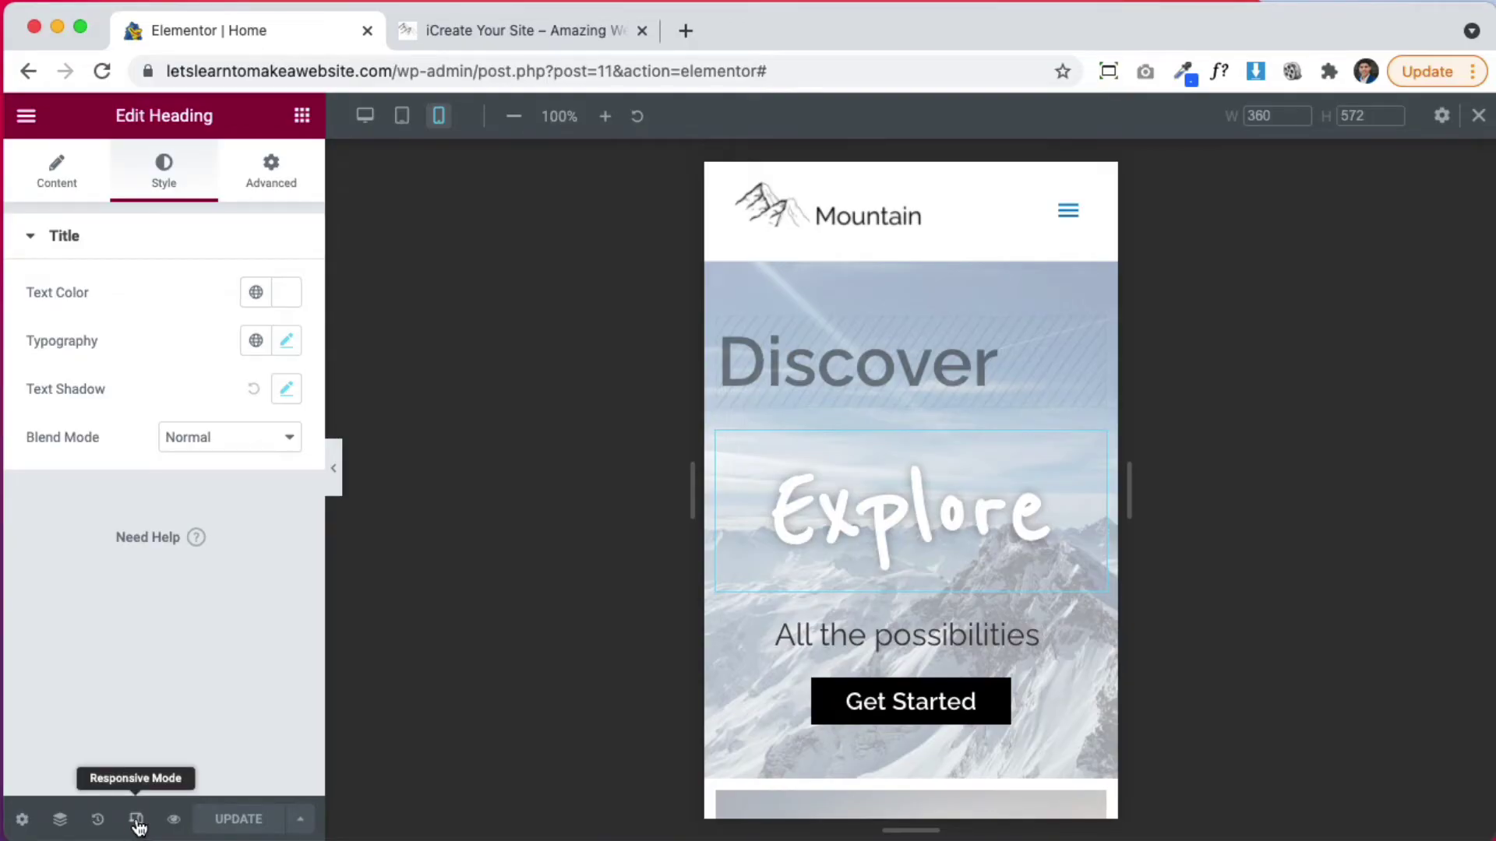
- At desktop width, revert to Editing Started in History, then delete the Click here section
{"action": "left_click", "coordinate": [363, 116]}
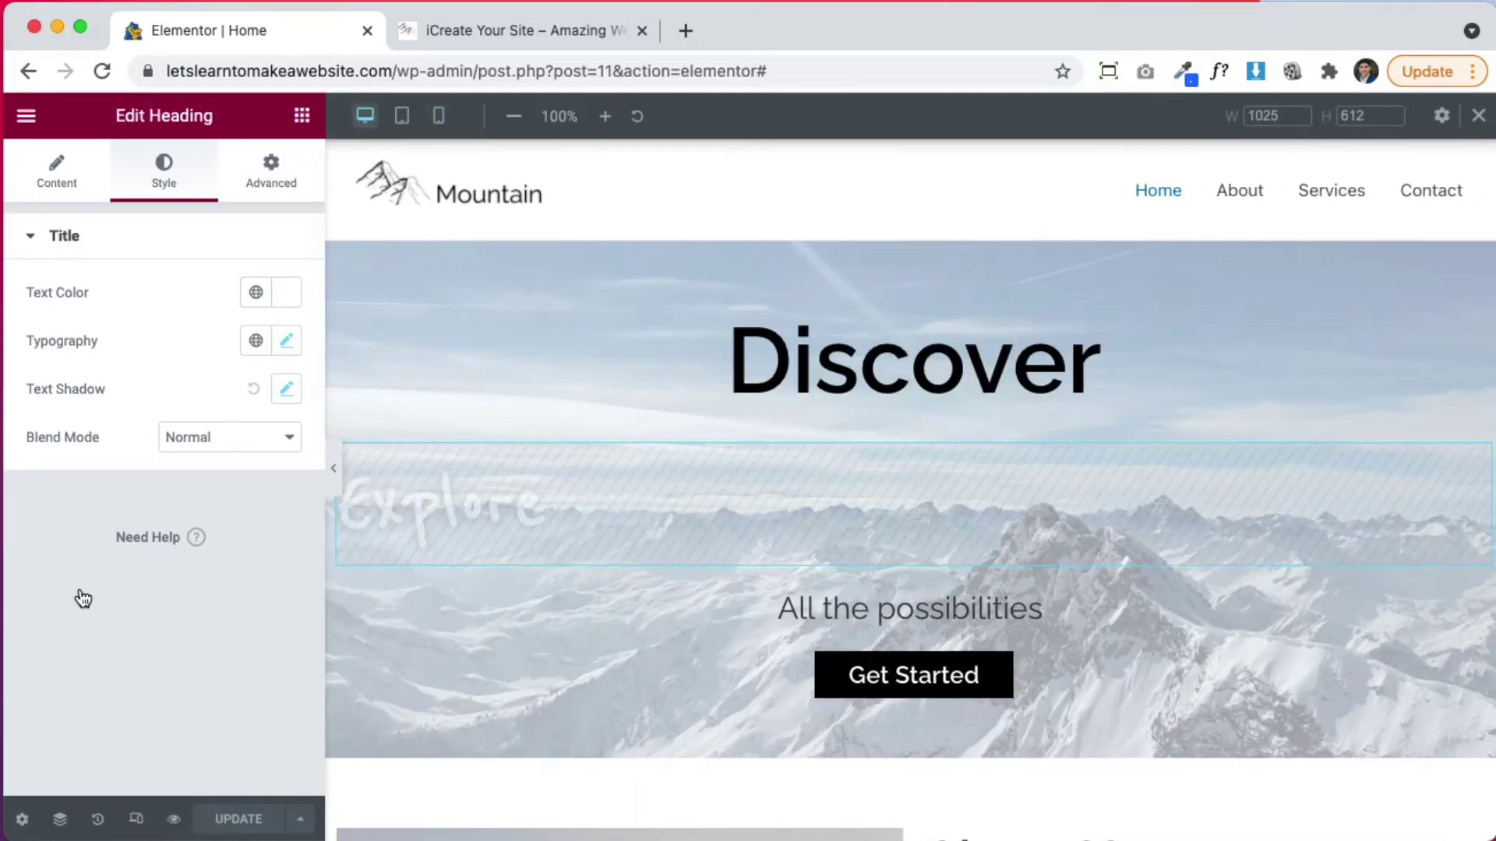
{"action": "left_click", "coordinate": [101, 821]}
{"action": "scroll", "coordinate": [203, 527], "scroll_direction": "down", "scroll_amount": 10}
{"action": "scroll", "coordinate": [204, 544], "scroll_direction": "down", "scroll_amount": 3}
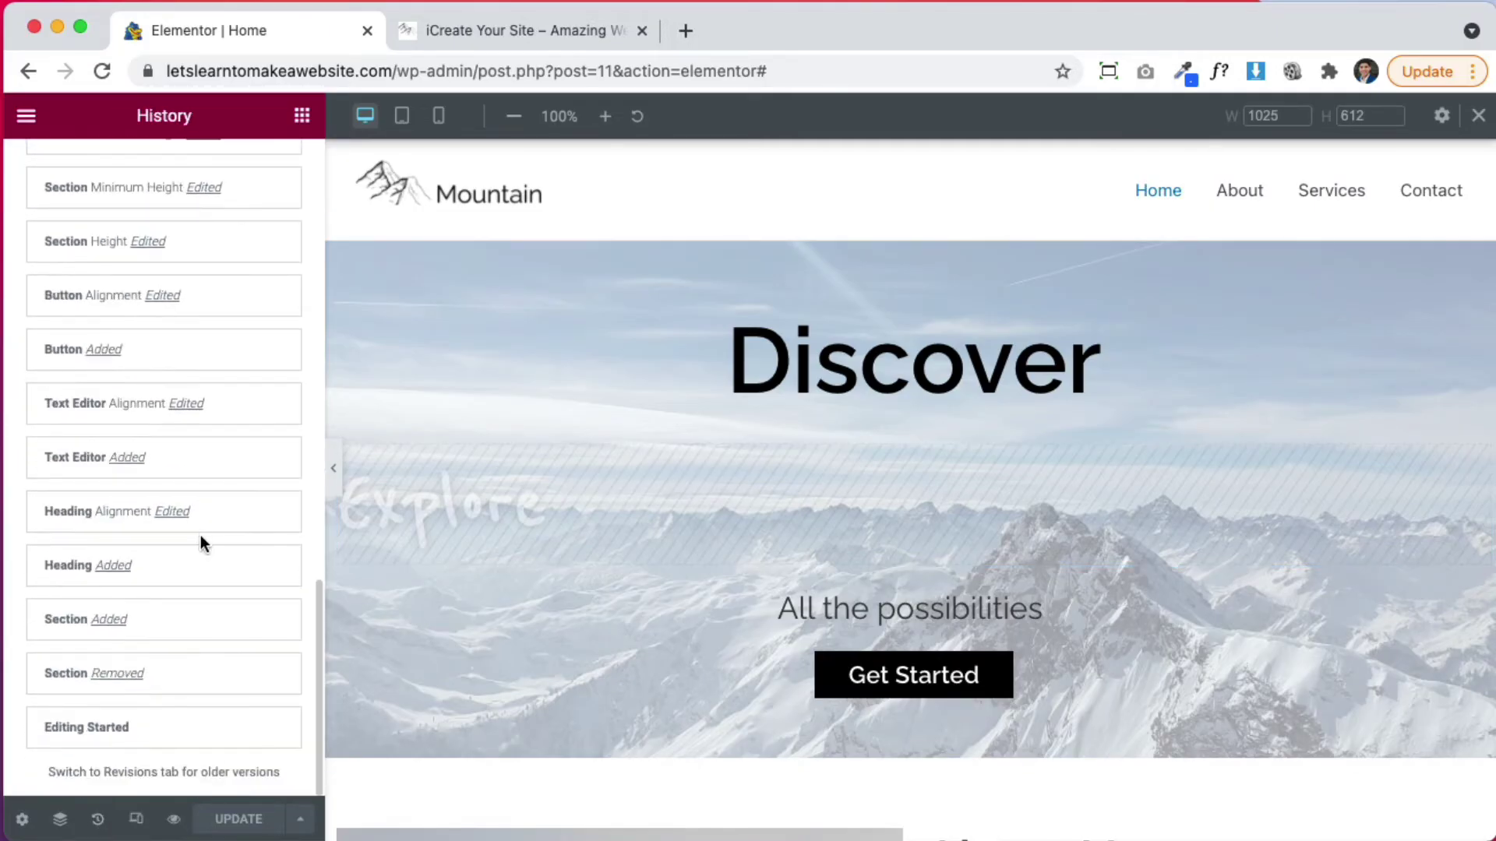
{"action": "left_click", "coordinate": [125, 729]}
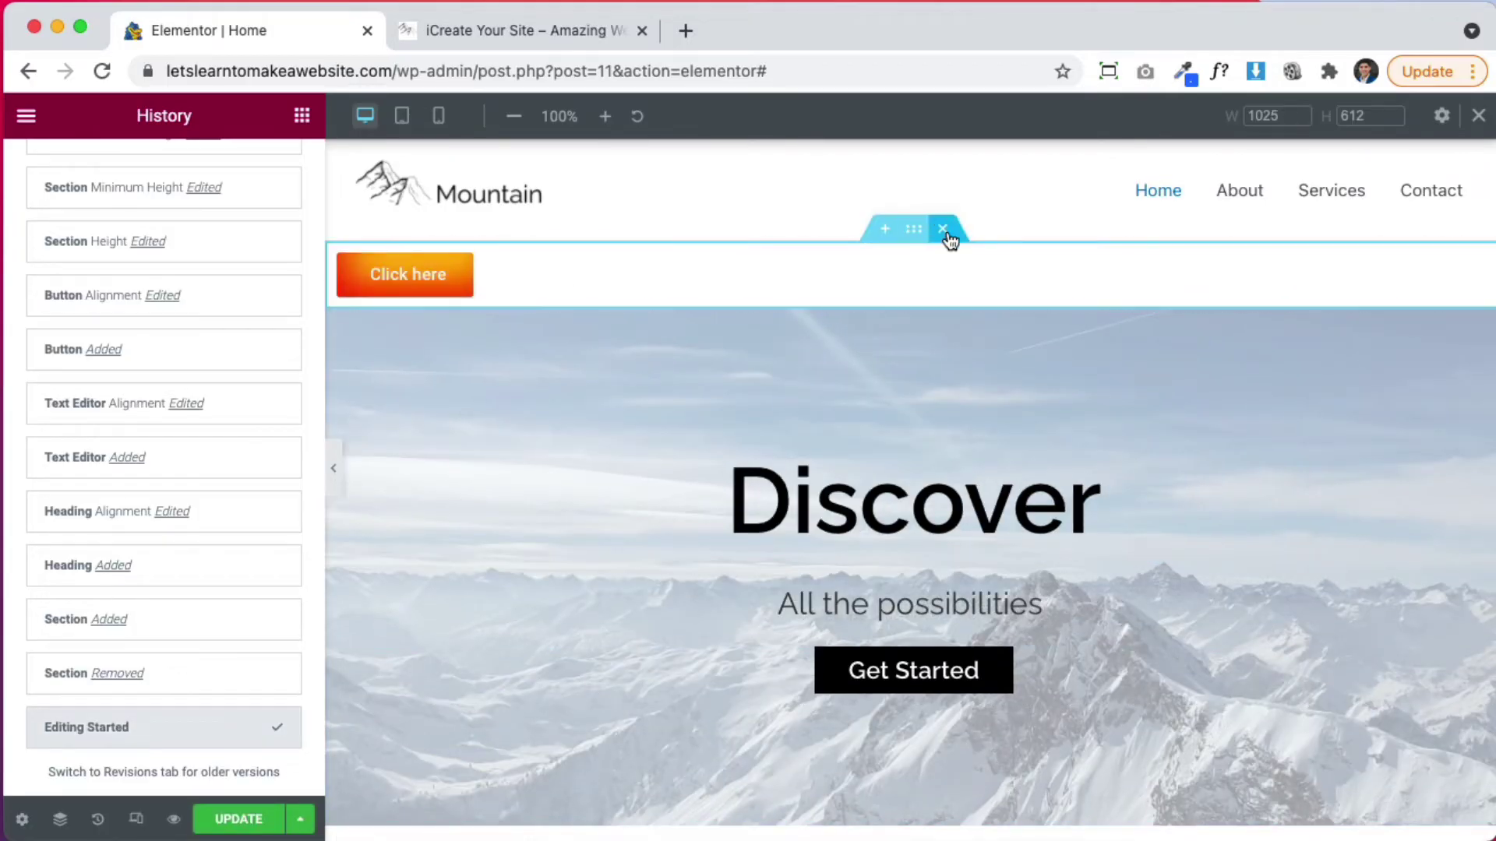
{"action": "left_click", "coordinate": [943, 229]}
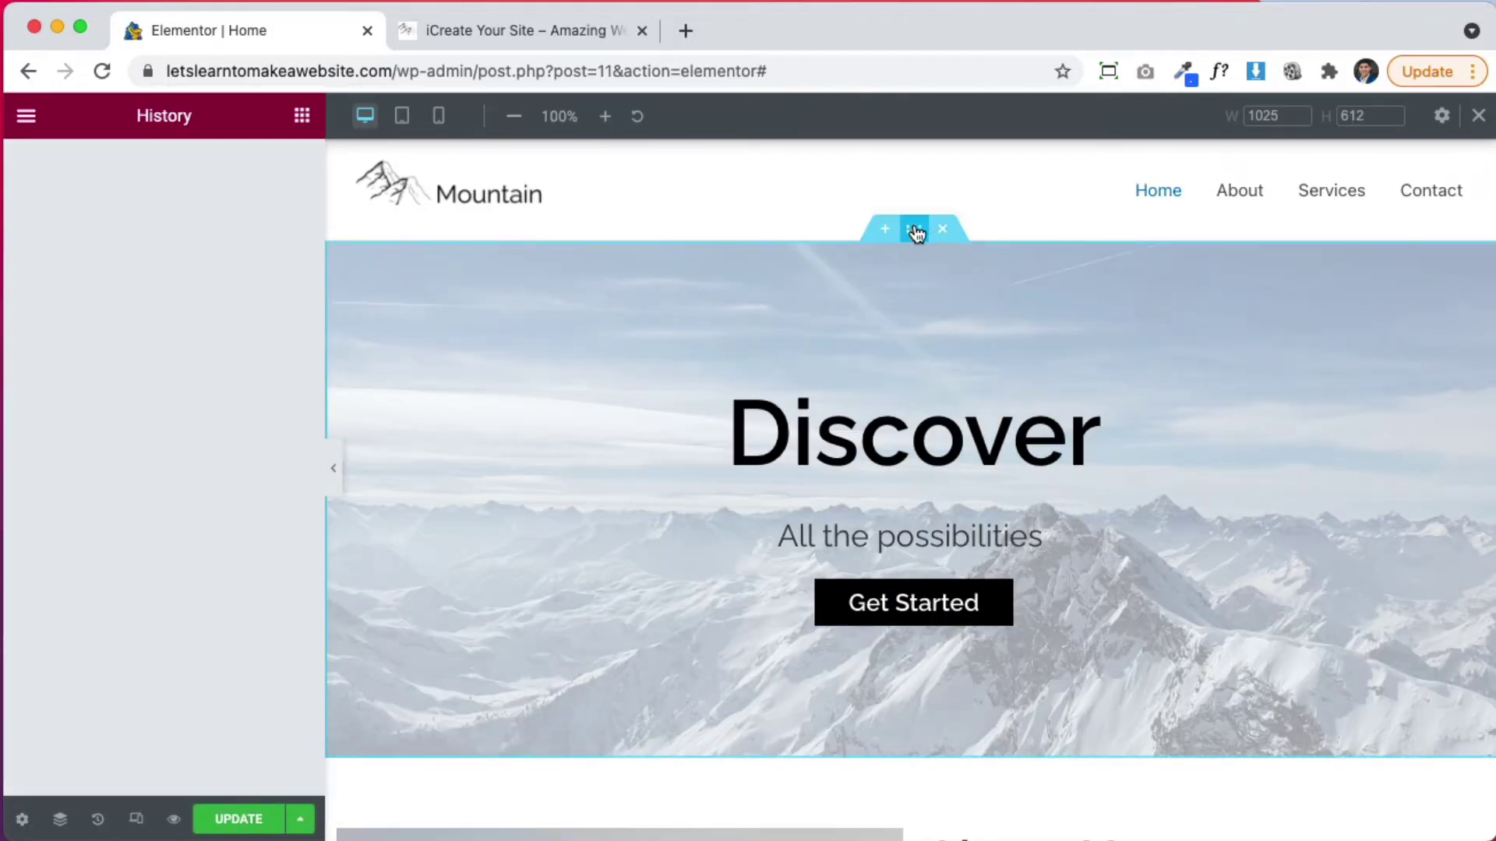
- Duplicate the Discover hero section from its right-click menu
{"action": "left_click", "coordinate": [913, 230]}
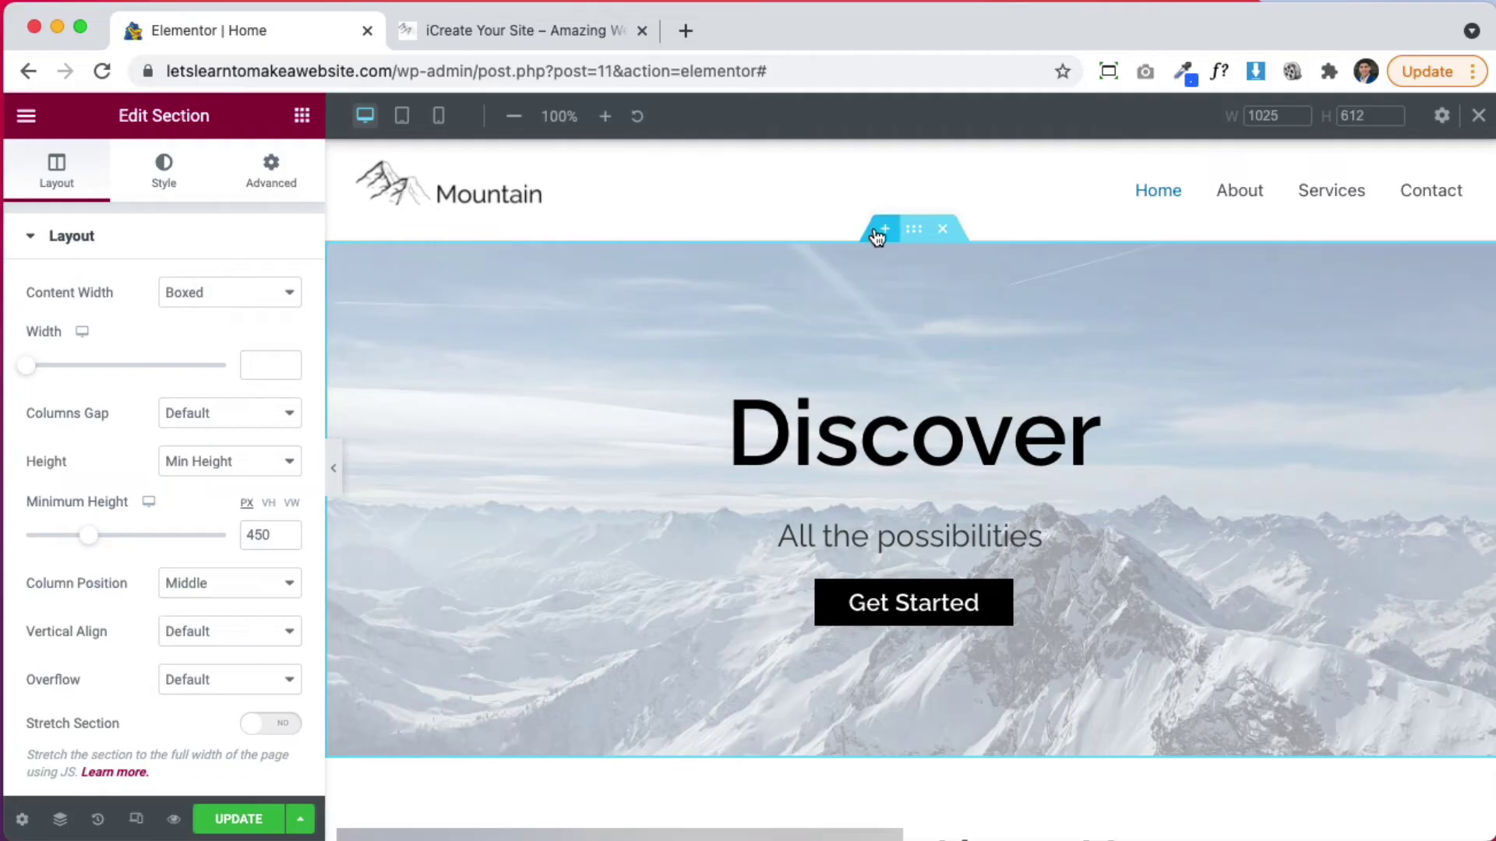
{"action": "right_click", "coordinate": [920, 238]}
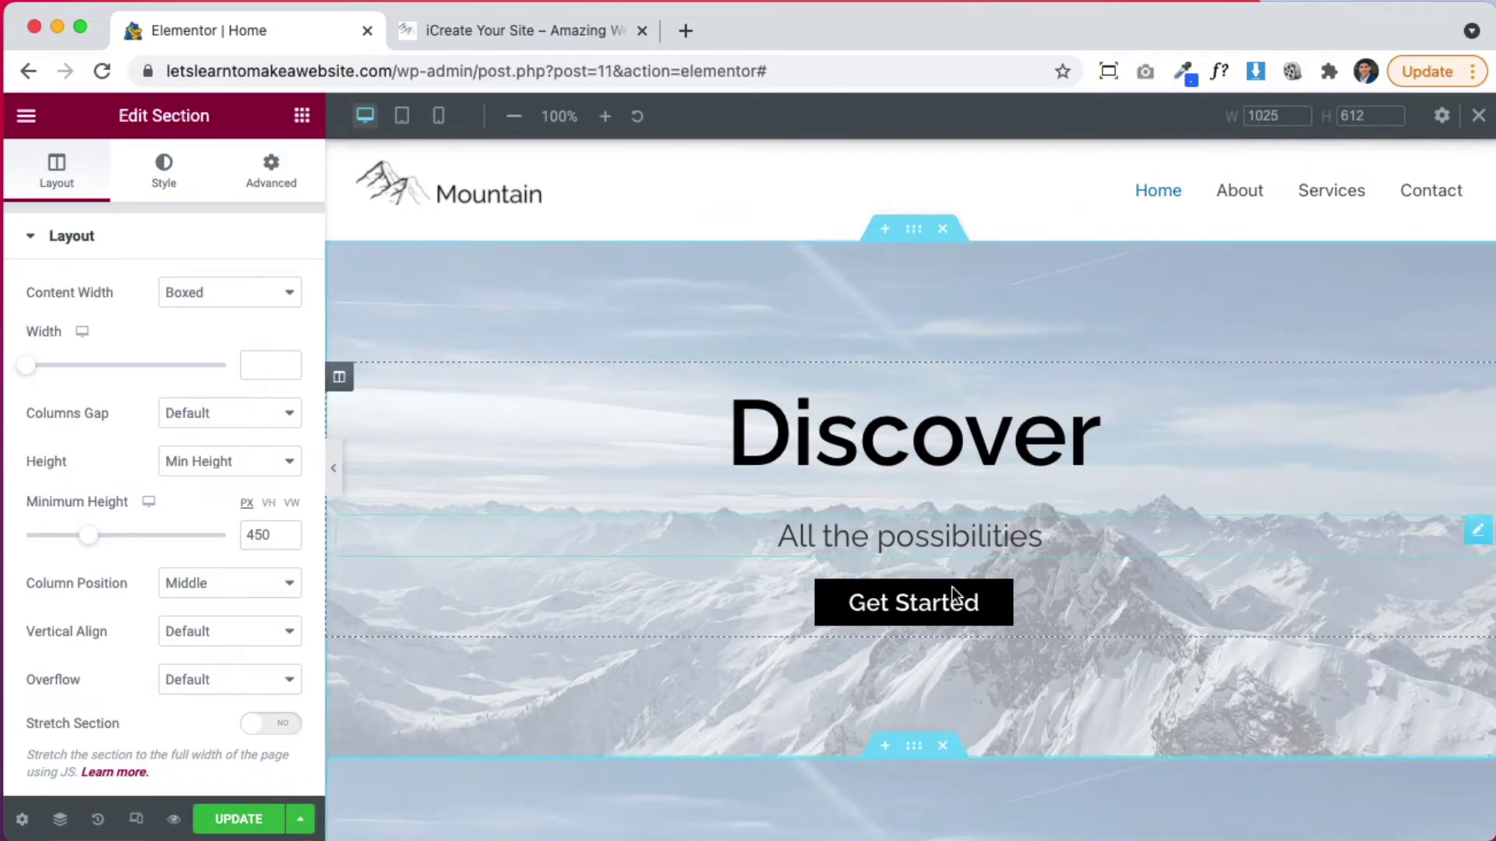
{"action": "scroll", "coordinate": [1071, 531], "scroll_direction": "down", "scroll_amount": 6}
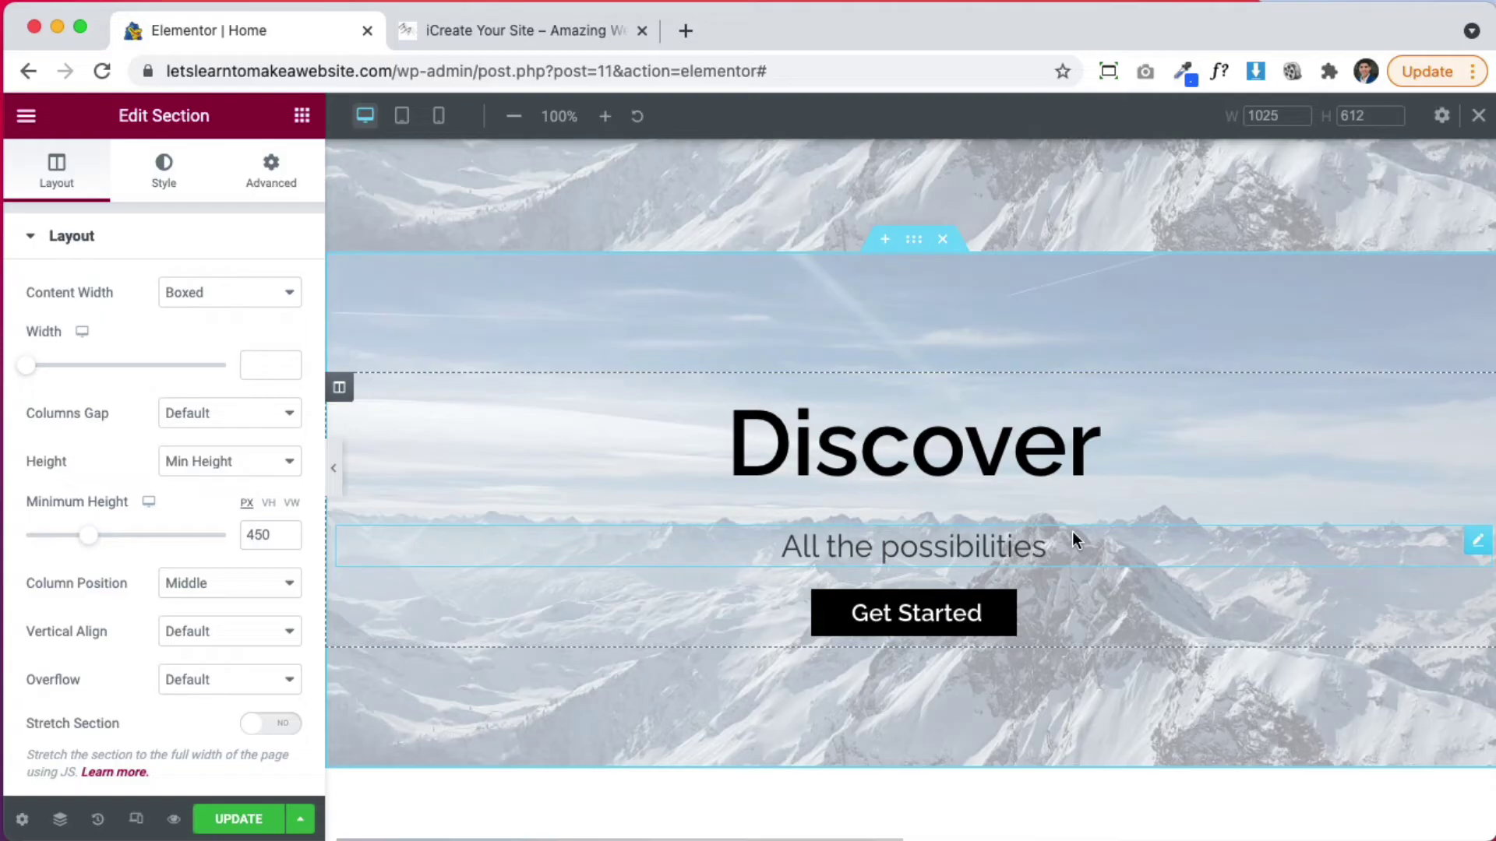
{"action": "scroll", "coordinate": [1072, 530], "scroll_direction": "up", "scroll_amount": 6}
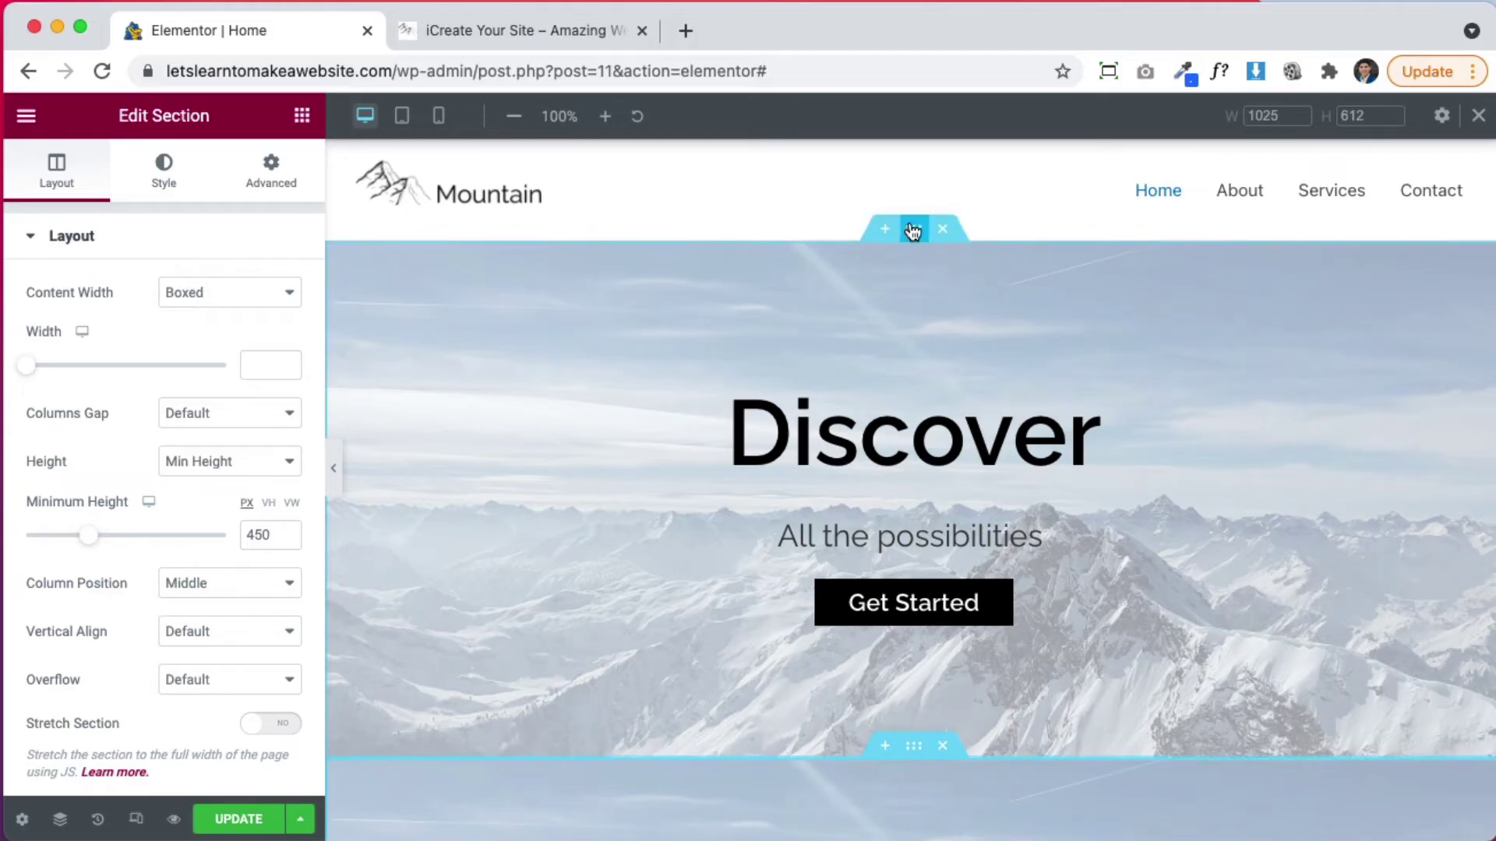
- Set the first hero section's Hide On Tablet and Hide On Mobile to HIDE
{"action": "left_click", "coordinate": [267, 175]}
{"action": "scroll", "coordinate": [128, 571], "scroll_direction": "down", "scroll_amount": 3}
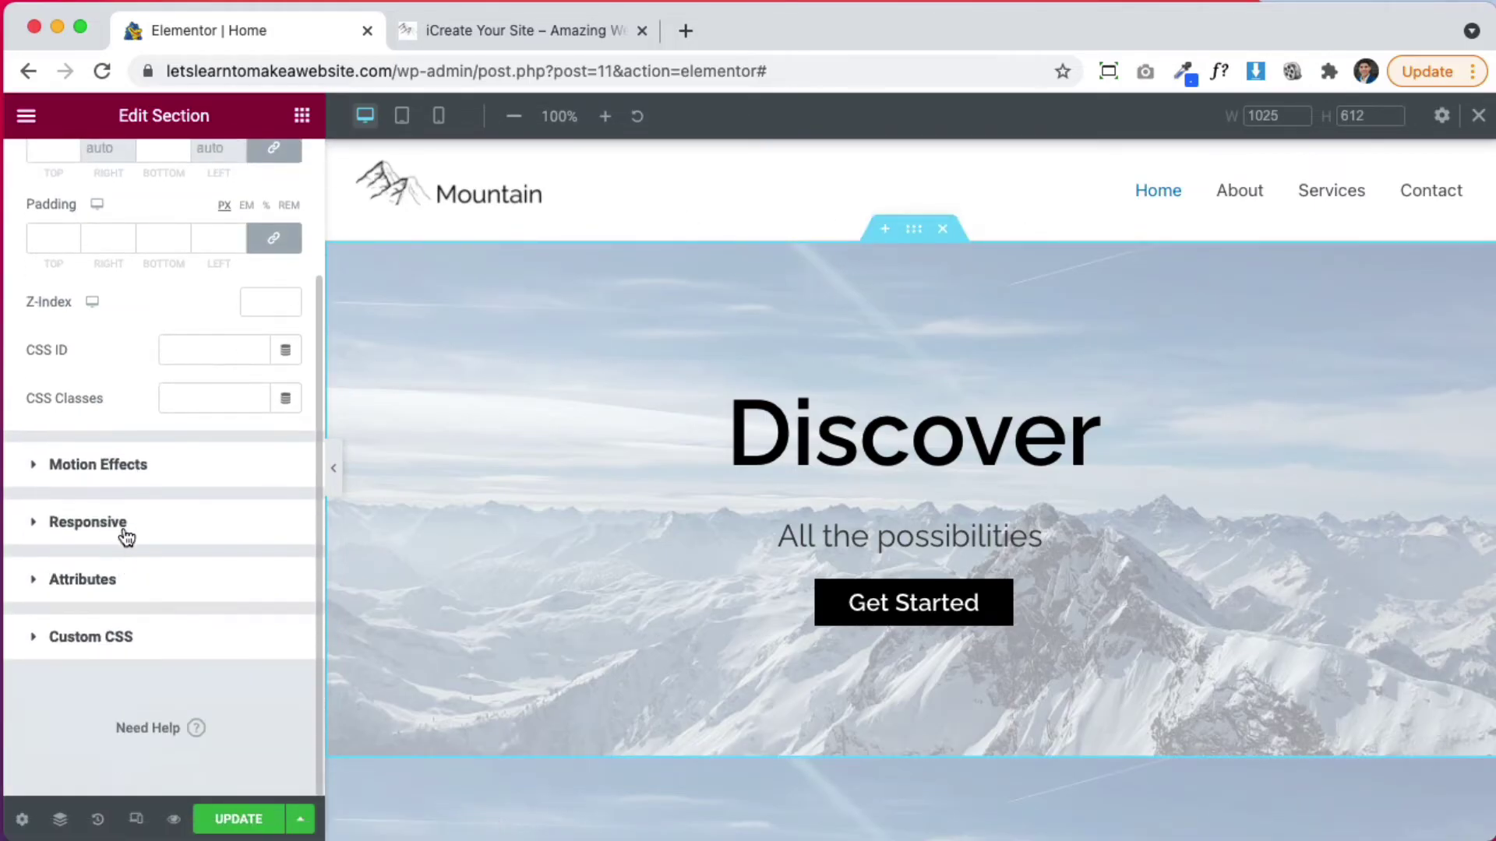
{"action": "left_click", "coordinate": [126, 536]}
{"action": "scroll", "coordinate": [169, 550], "scroll_direction": "down", "scroll_amount": 3}
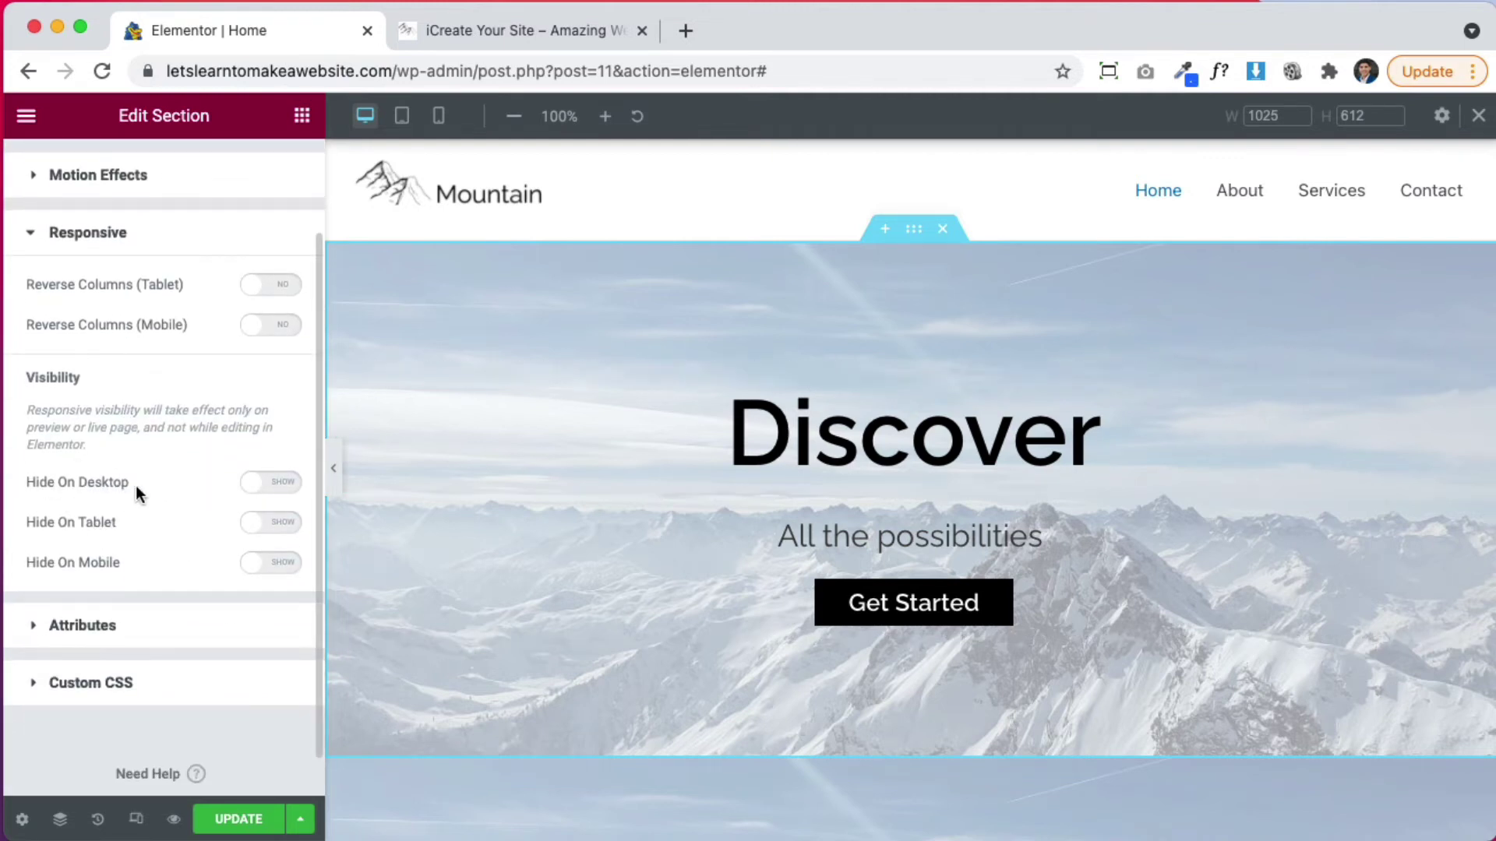
{"action": "left_click", "coordinate": [288, 525]}
{"action": "left_click", "coordinate": [283, 572]}
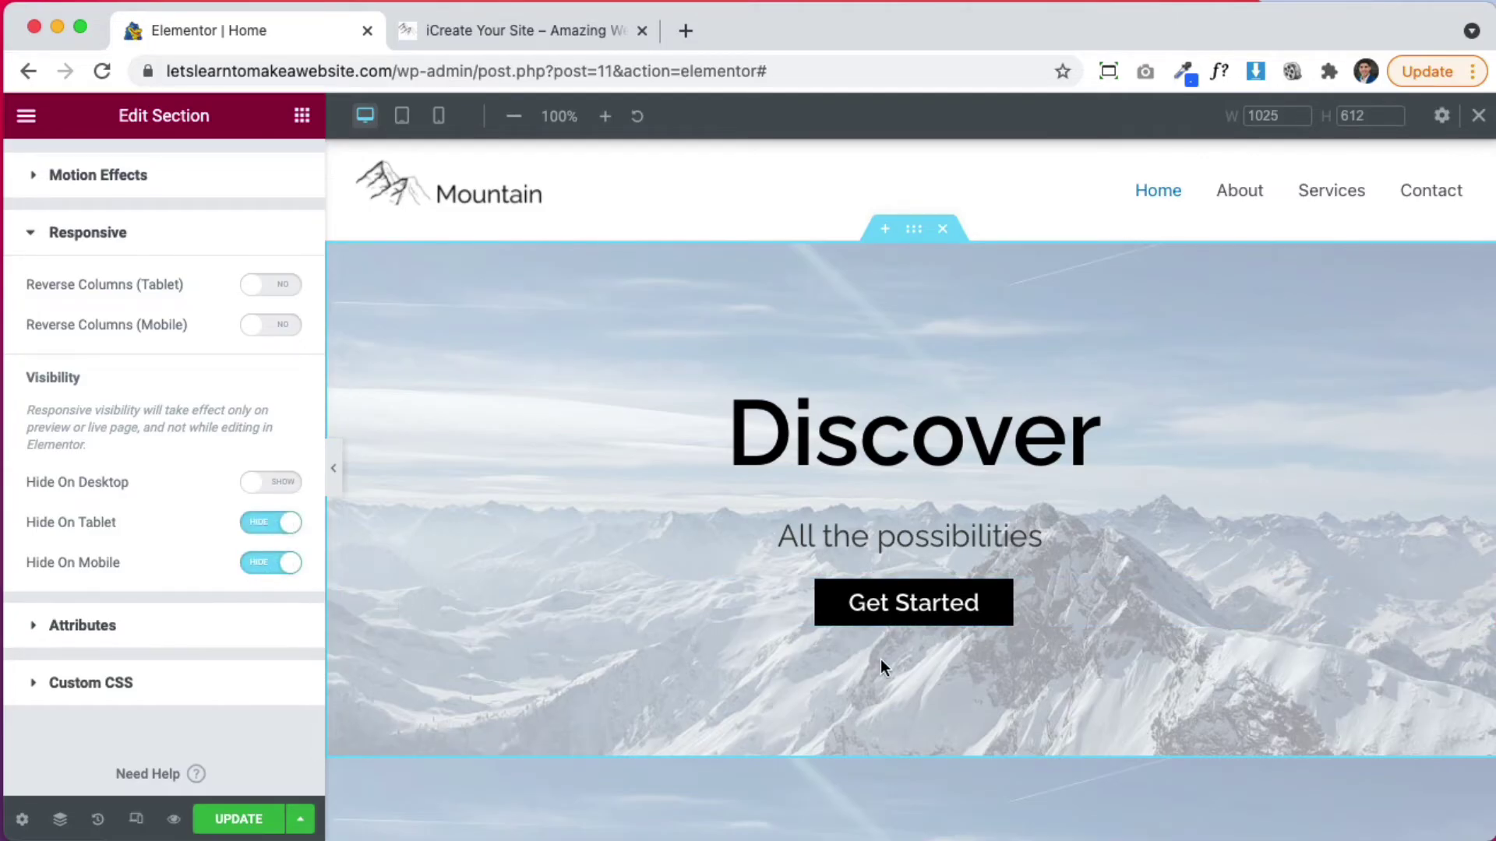
{"action": "scroll", "coordinate": [881, 659], "scroll_direction": "down", "scroll_amount": 4}
{"action": "scroll", "coordinate": [880, 660], "scroll_direction": "up", "scroll_amount": 3}
{"action": "scroll", "coordinate": [880, 661], "scroll_direction": "up", "scroll_amount": 1}
{"action": "left_click", "coordinate": [248, 521]}
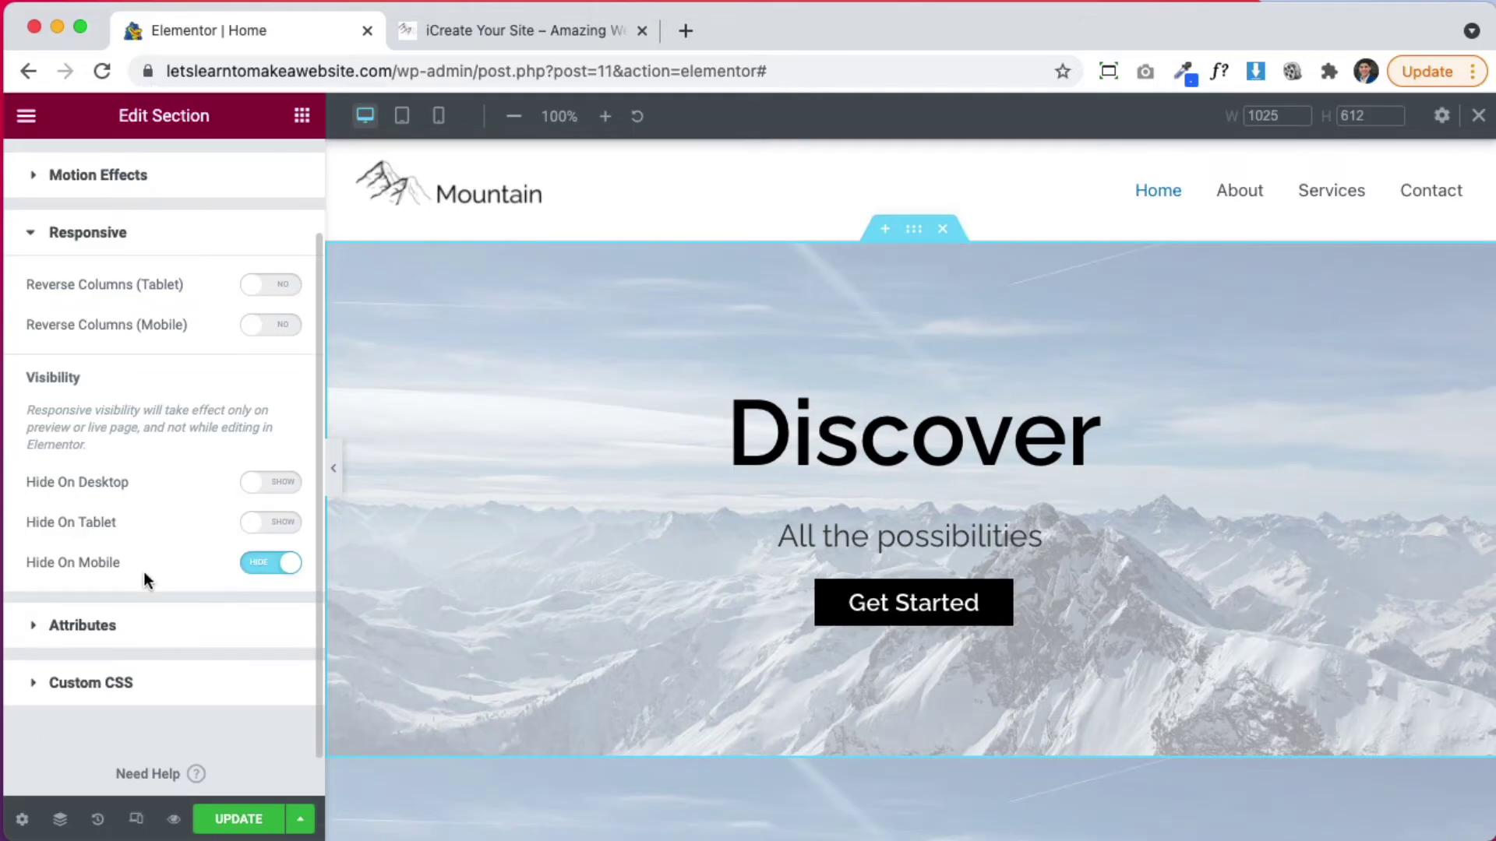
{"action": "left_click", "coordinate": [285, 527]}
{"action": "scroll", "coordinate": [851, 604], "scroll_direction": "down", "scroll_amount": 6}
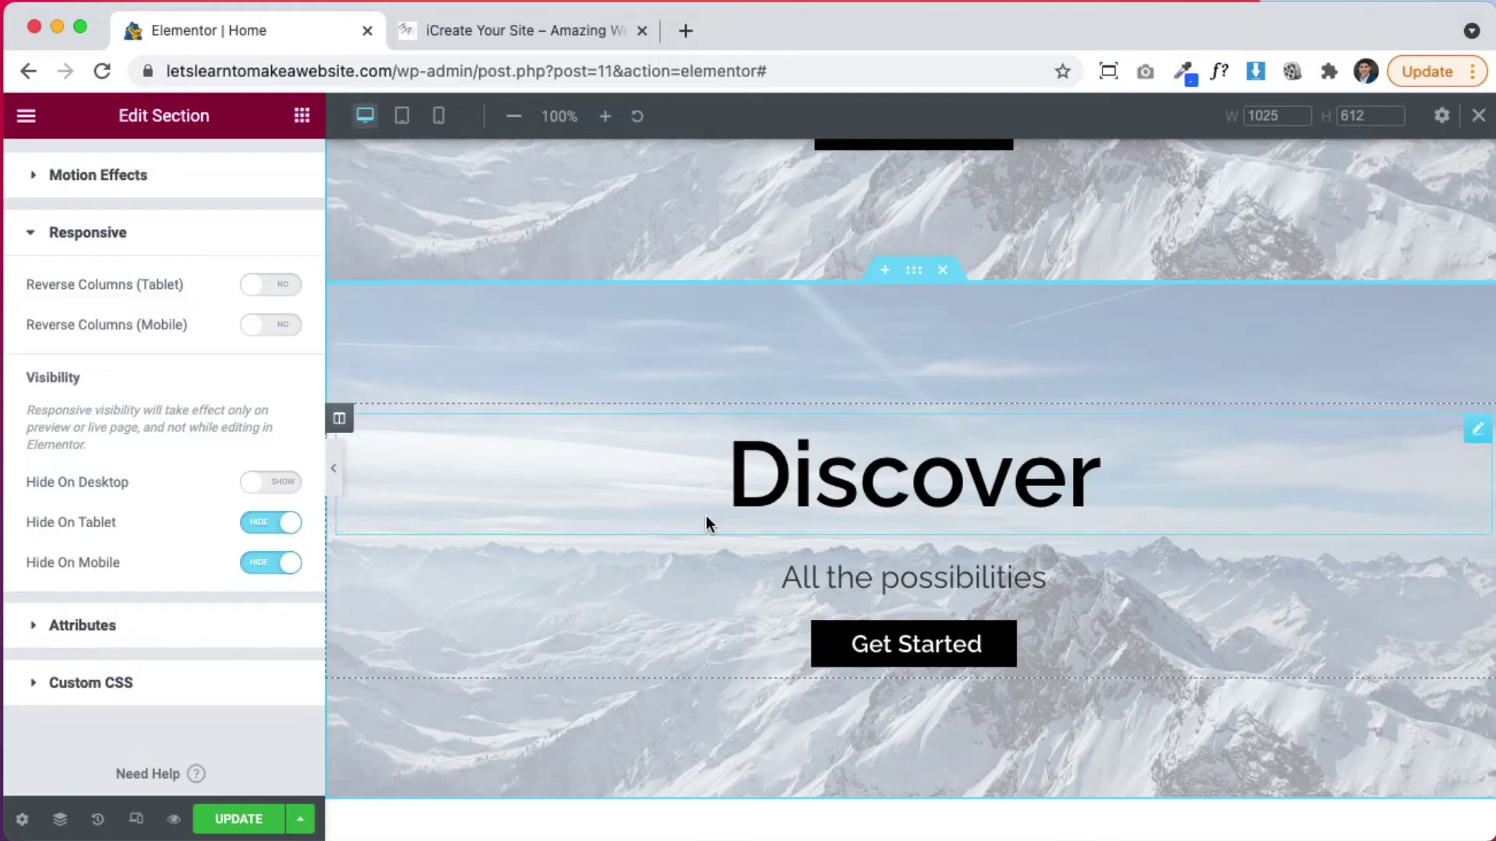
- Set Hide On Desktop for the duplicate hero section
{"action": "left_click", "coordinate": [916, 272]}
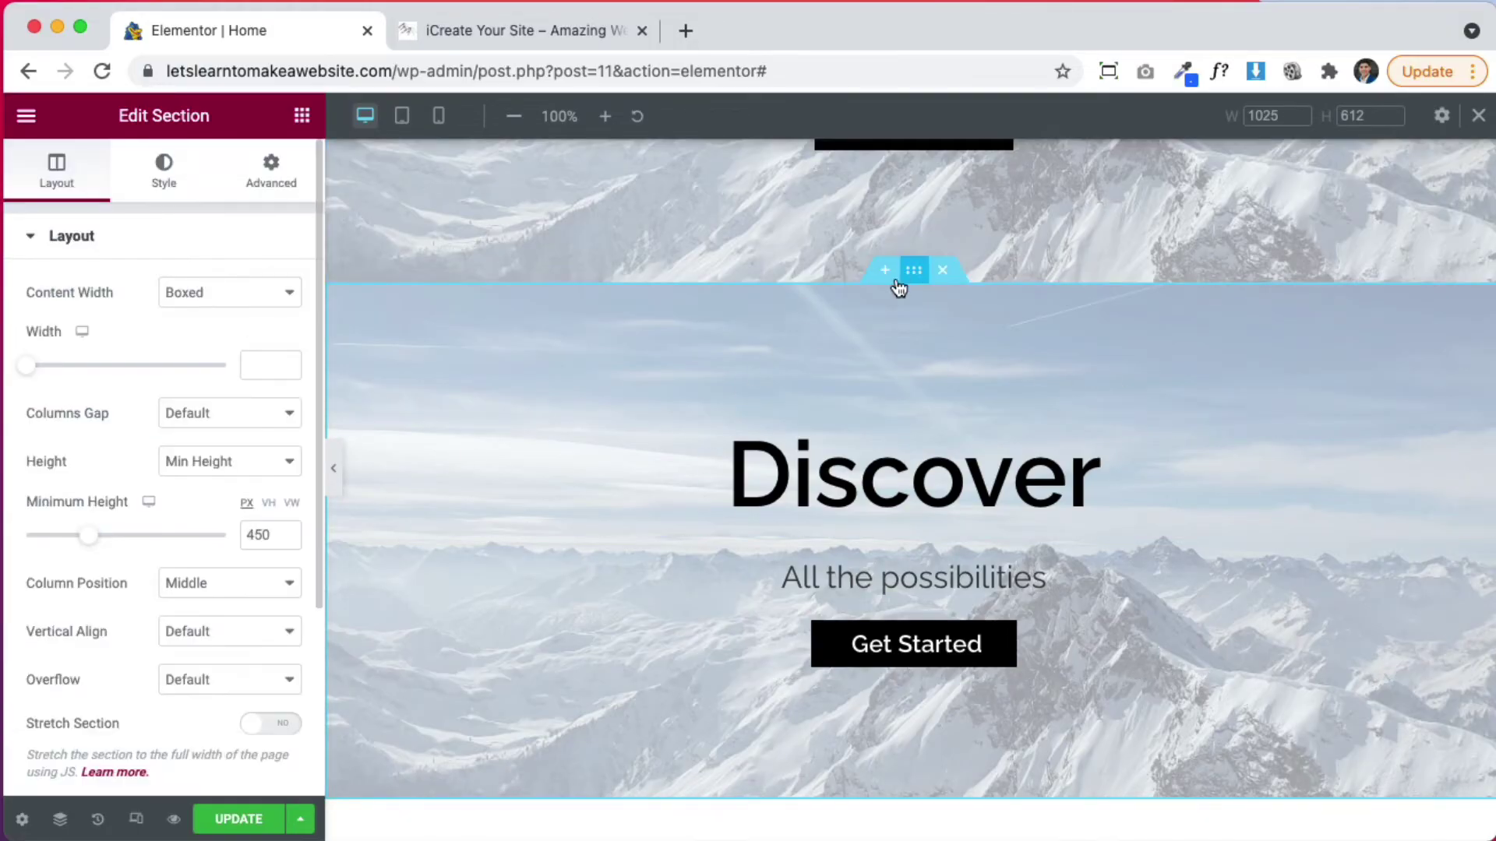
{"action": "left_click", "coordinate": [271, 171]}
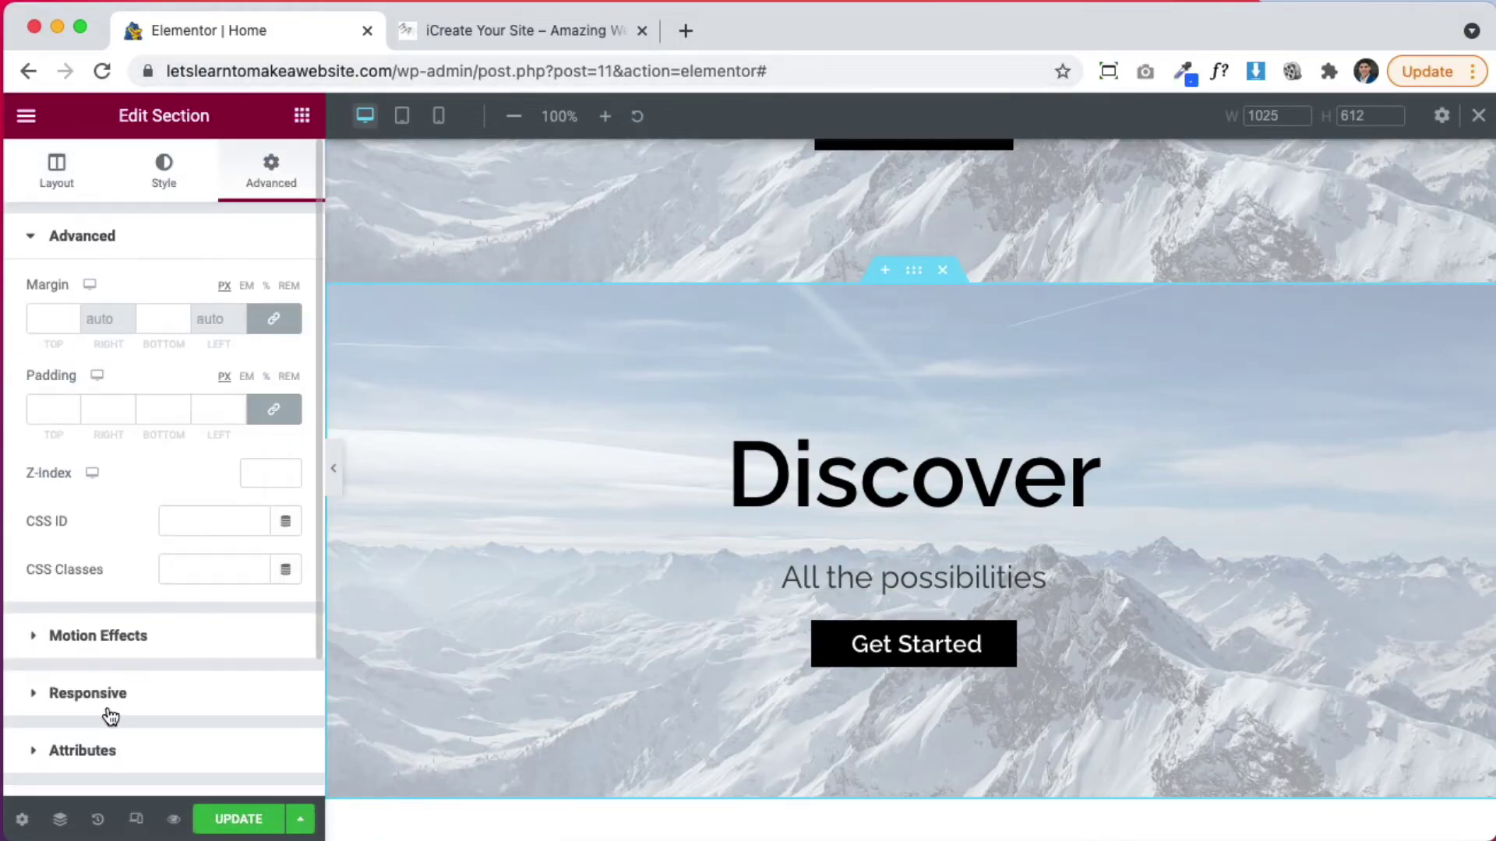
{"action": "scroll", "coordinate": [109, 686], "scroll_direction": "down", "scroll_amount": 2}
{"action": "left_click", "coordinate": [104, 523]}
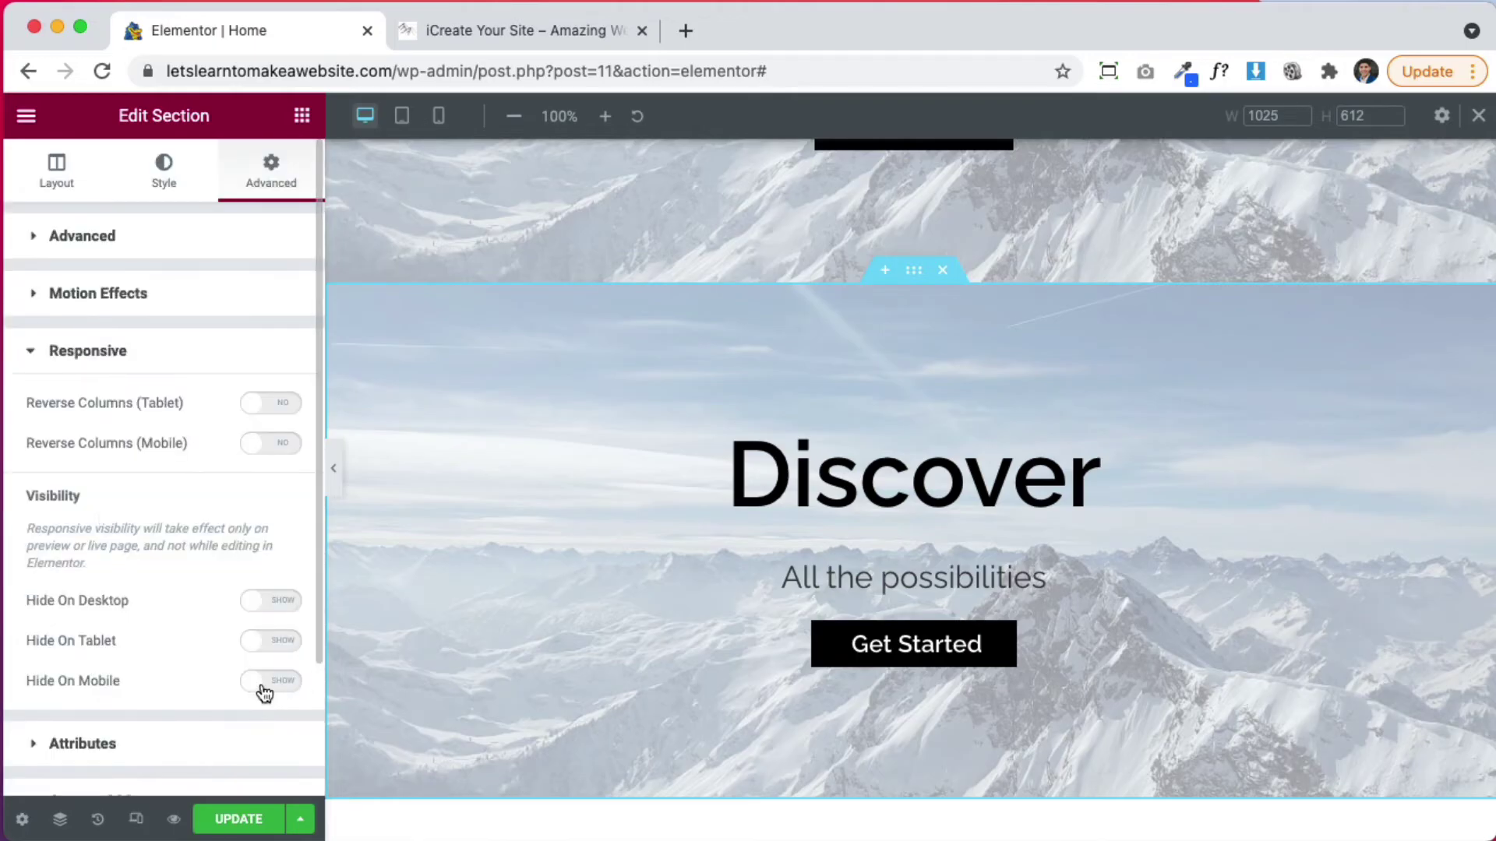
{"action": "left_click", "coordinate": [281, 606]}
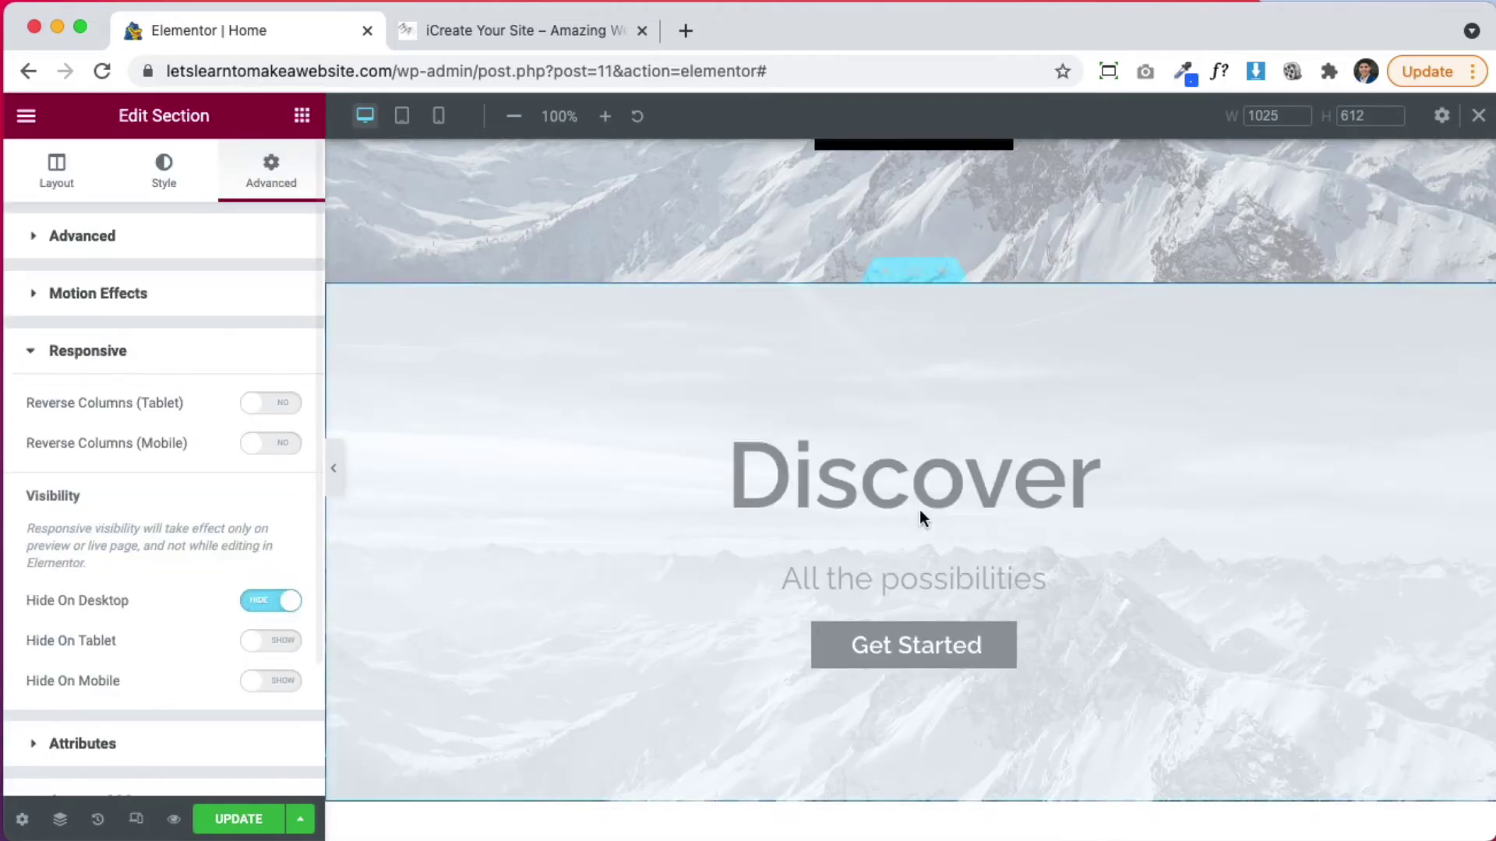
{"action": "scroll", "coordinate": [1078, 216], "scroll_direction": "up", "scroll_amount": 4}
{"action": "scroll", "coordinate": [846, 704], "scroll_direction": "down", "scroll_amount": 4}
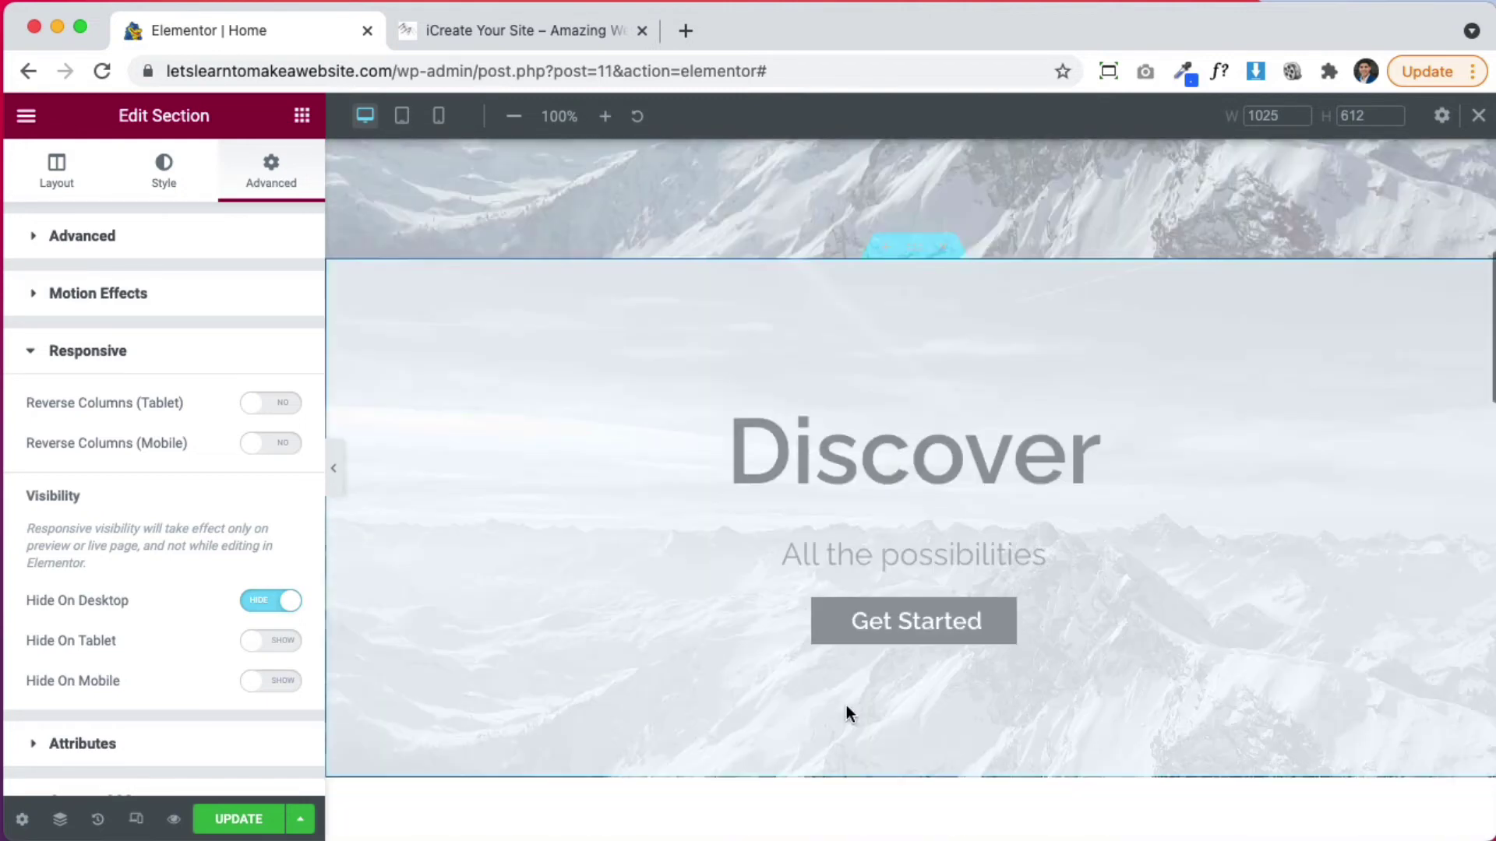
- Preview the page at mobile width
{"action": "left_click", "coordinate": [439, 115]}
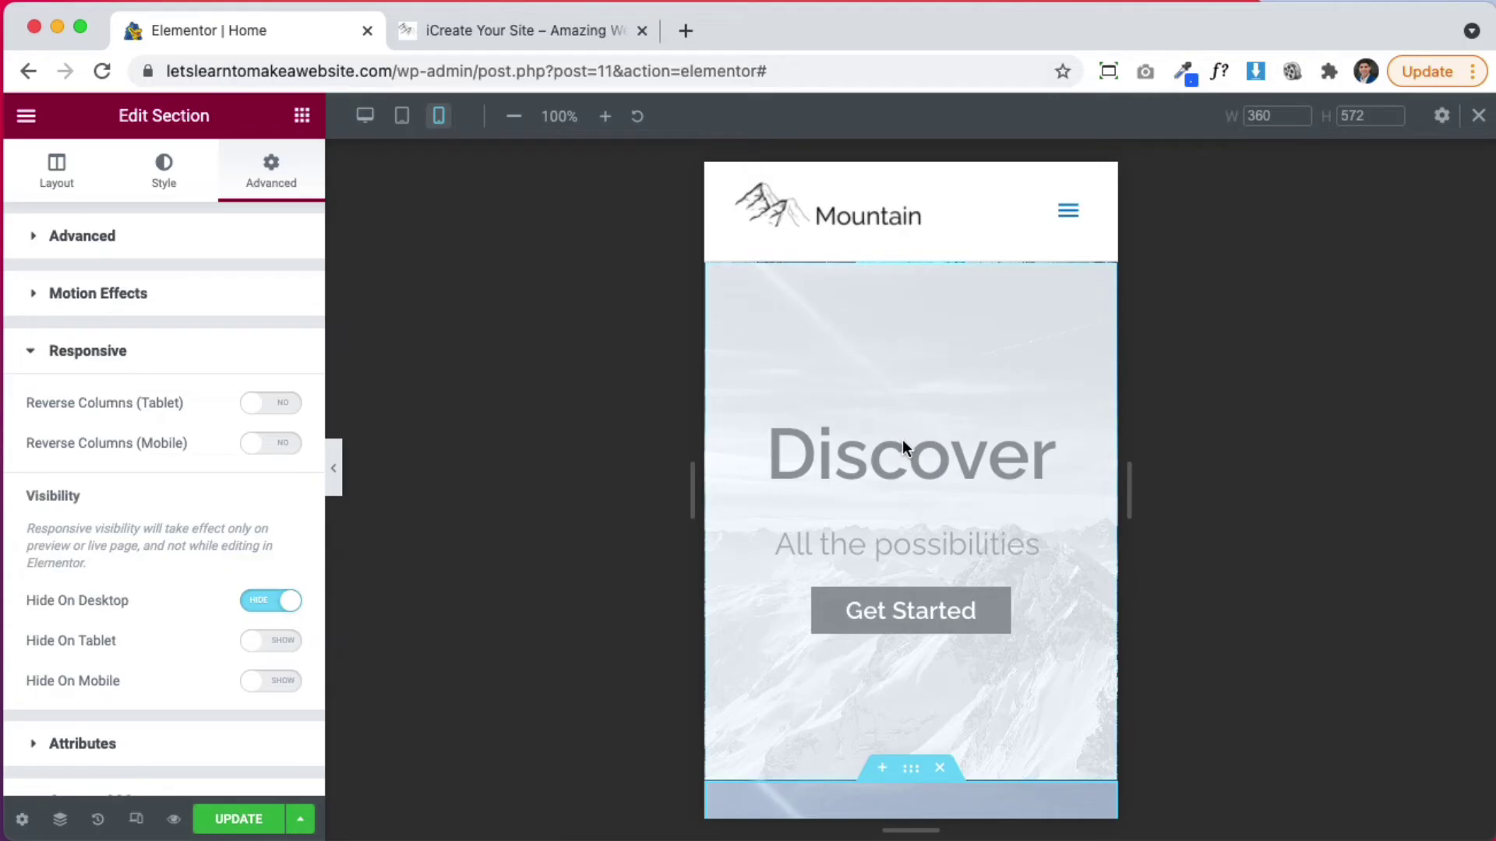
{"action": "scroll", "coordinate": [876, 548], "scroll_direction": "down", "scroll_amount": 2}
{"action": "scroll", "coordinate": [896, 565], "scroll_direction": "up", "scroll_amount": 1}
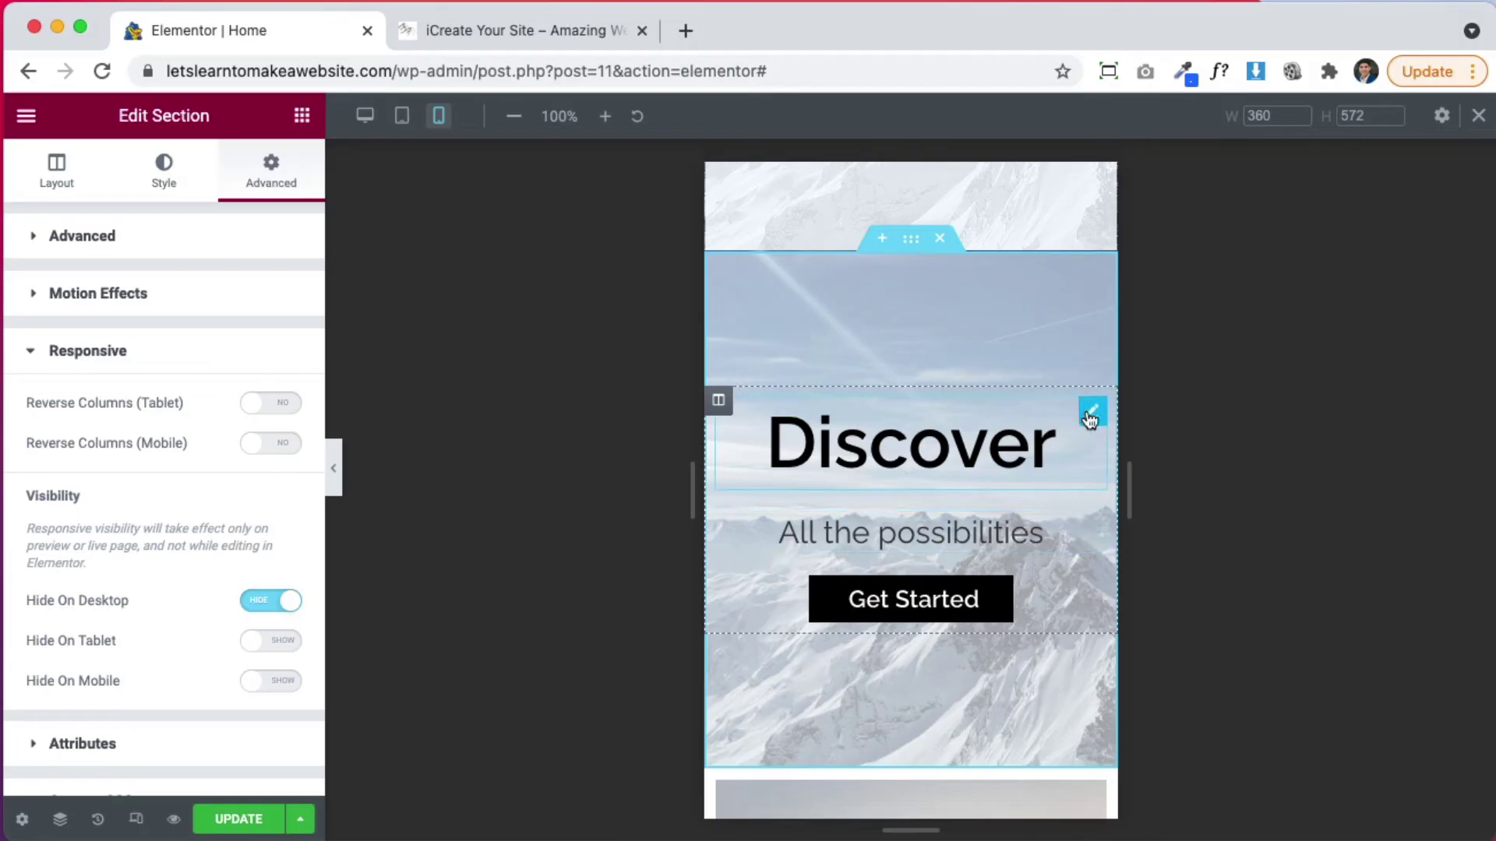
- Change the copied hero heading from Discover to AMAZING
{"action": "left_click", "coordinate": [1090, 411]}
{"action": "left_click", "coordinate": [157, 337]}
{"action": "double_click", "coordinate": [88, 326]}
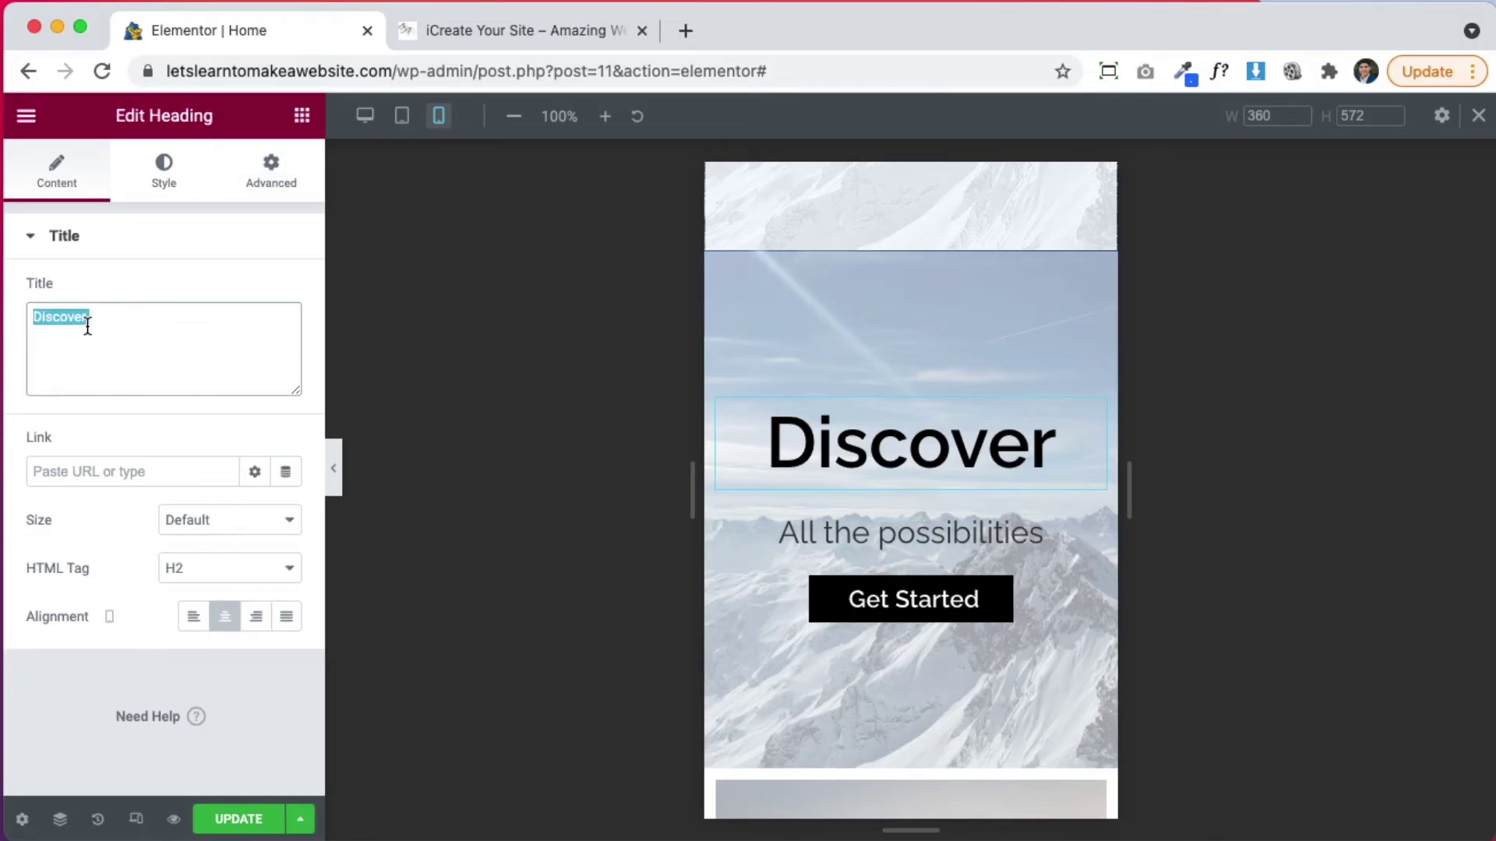
{"action": "type", "text": "AMAZING"}
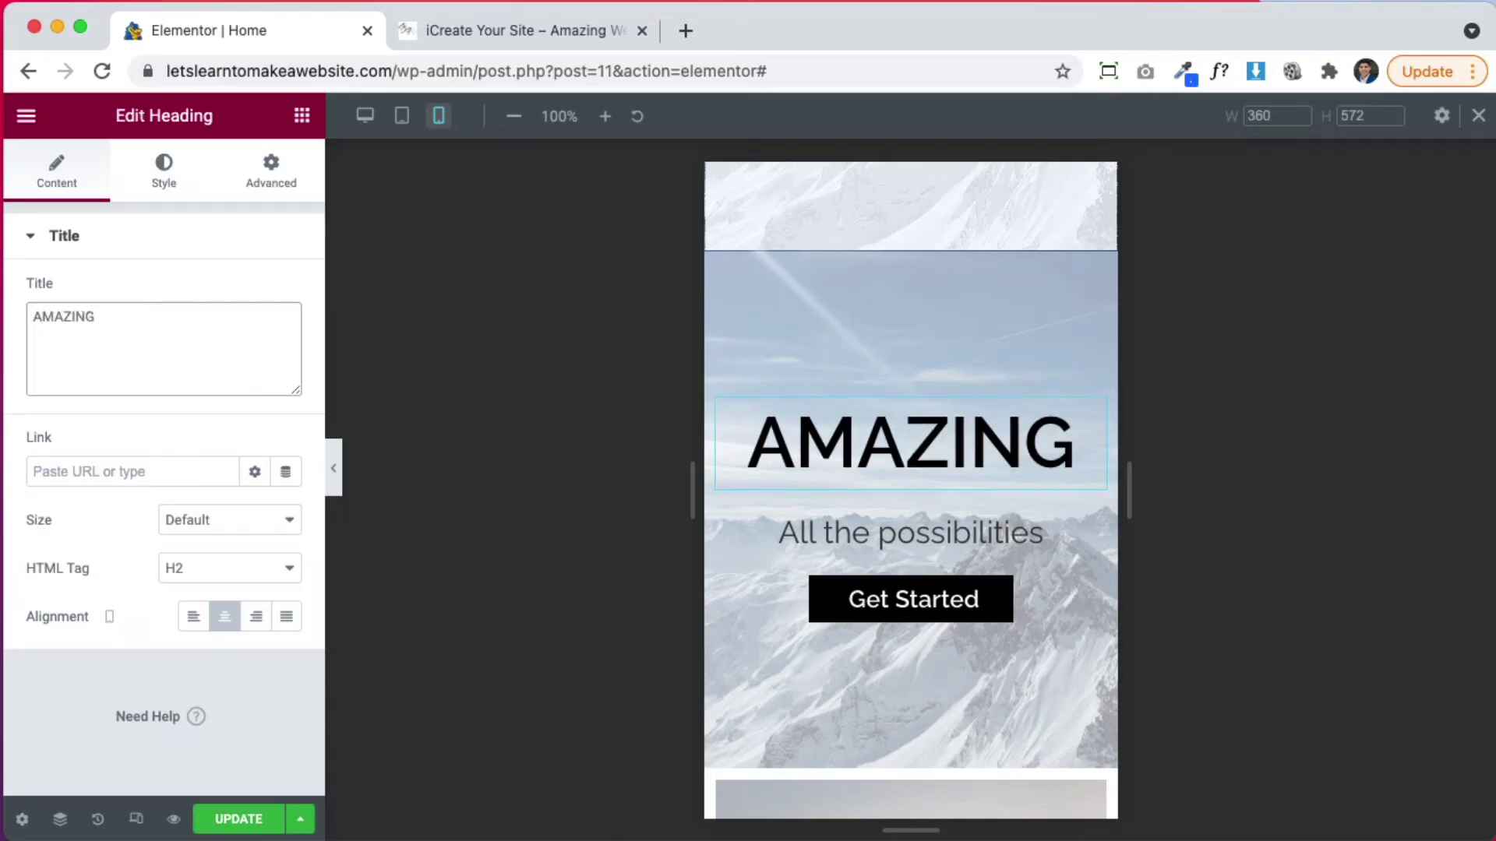
- Set the AMAZING heading's font family to Ribeye
{"action": "left_click", "coordinate": [152, 180]}
{"action": "left_click", "coordinate": [286, 341]}
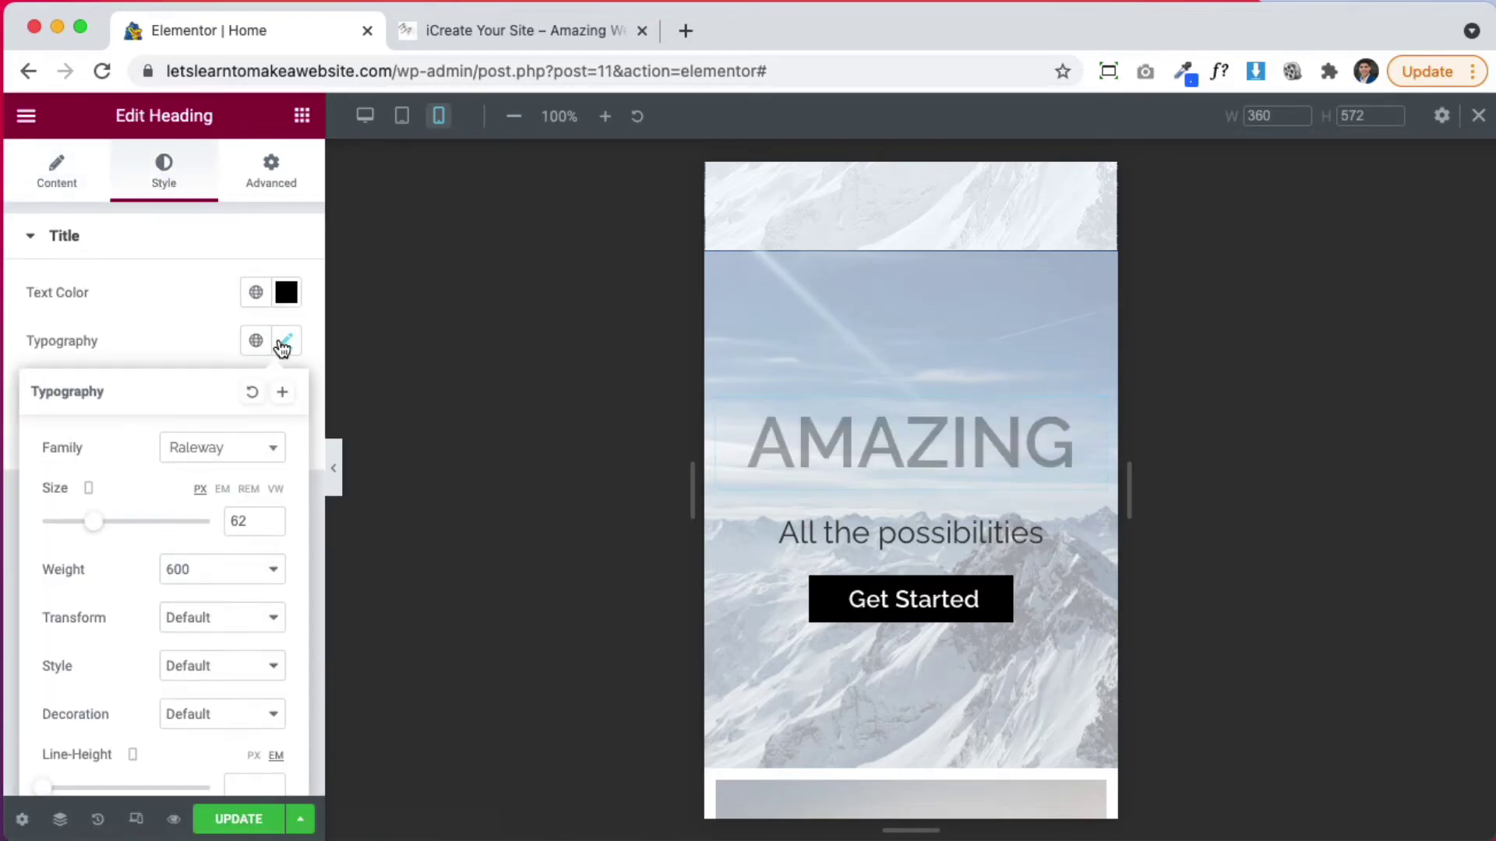
{"action": "left_click", "coordinate": [201, 463]}
{"action": "scroll", "coordinate": [232, 627], "scroll_direction": "down", "scroll_amount": 4}
{"action": "scroll", "coordinate": [234, 634], "scroll_direction": "down", "scroll_amount": 3}
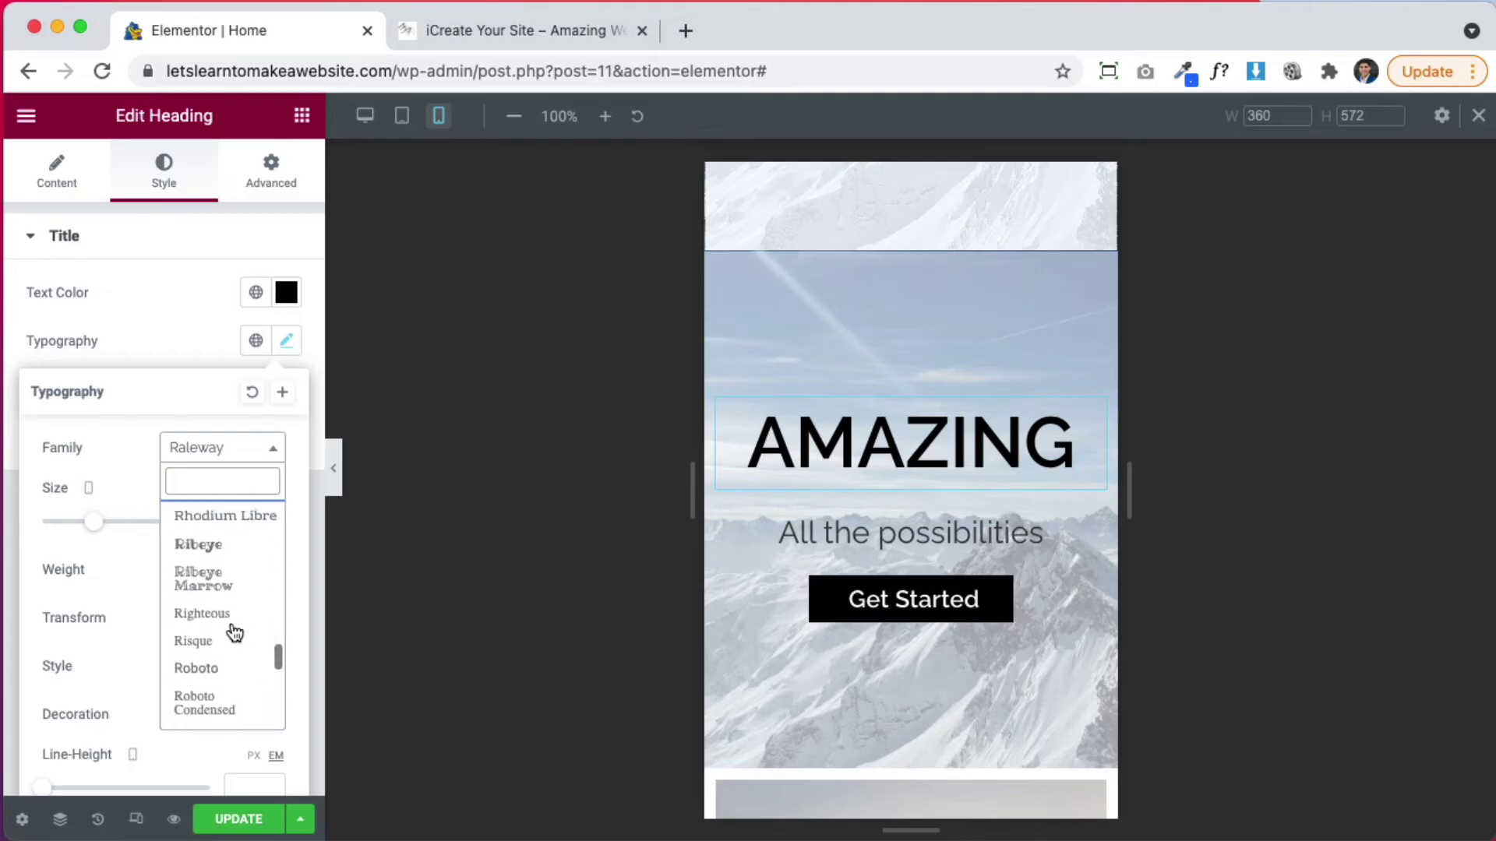
{"action": "left_click", "coordinate": [213, 557]}
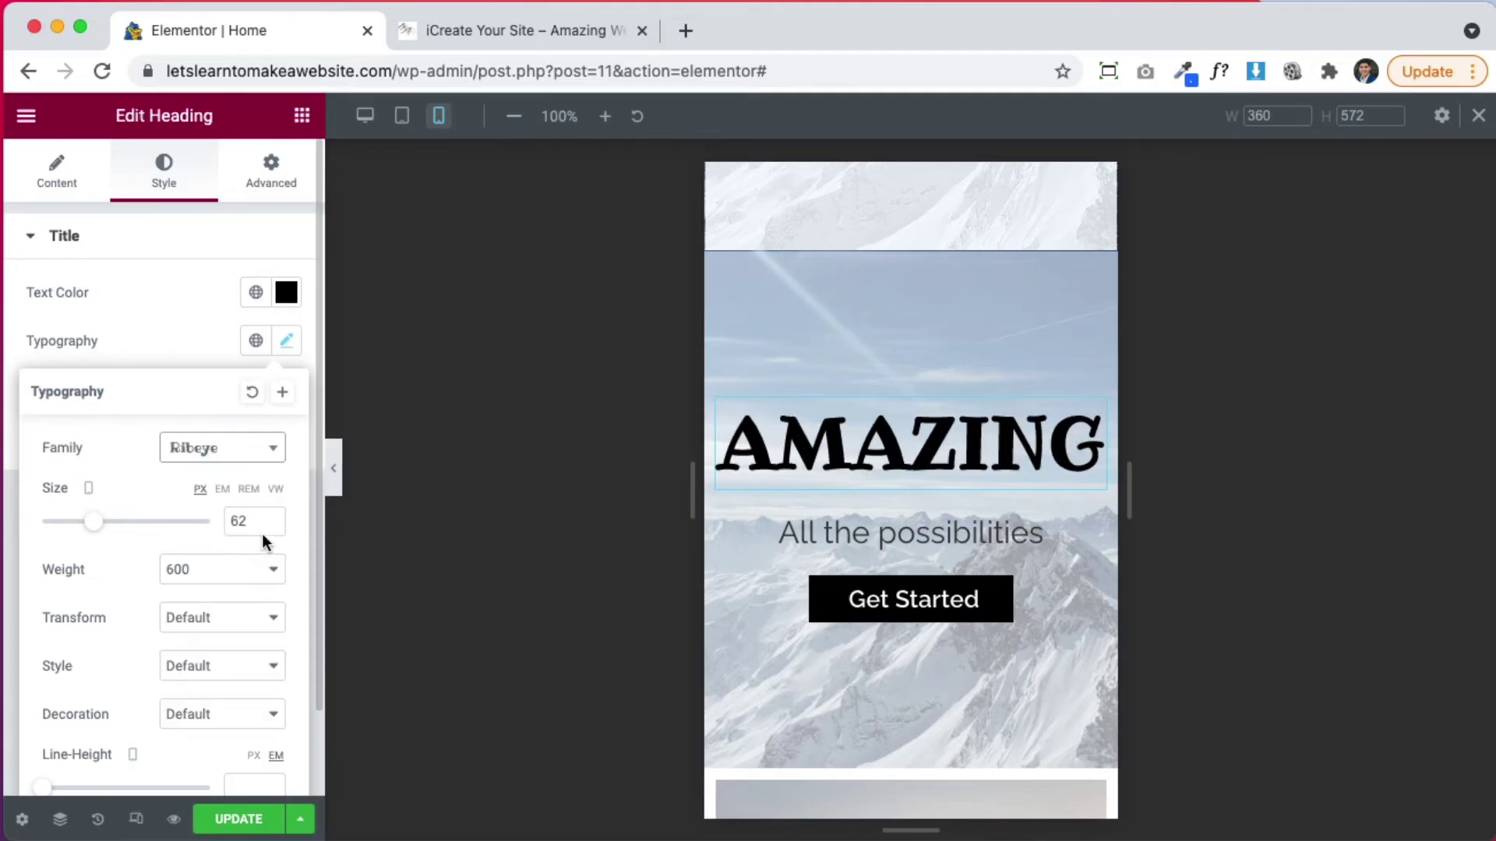
- Replace the subheading text with "you can do it!"
{"action": "left_click", "coordinate": [852, 549]}
{"action": "left_click", "coordinate": [215, 341]}
{"action": "key", "text": "super+a"}
{"action": "type", "text": "you"}
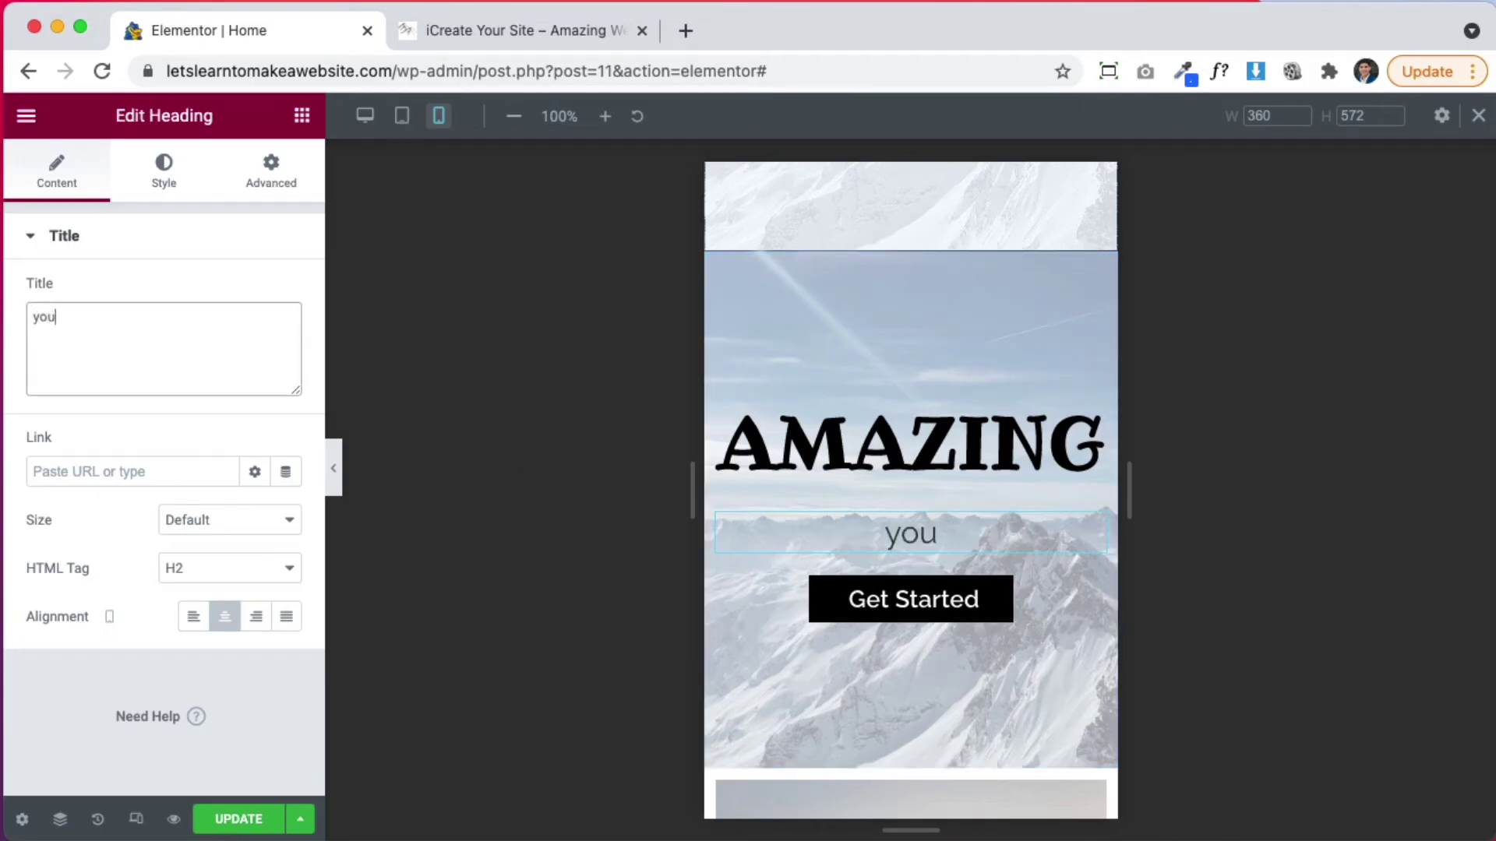
{"action": "type", "text": " can do it!"}
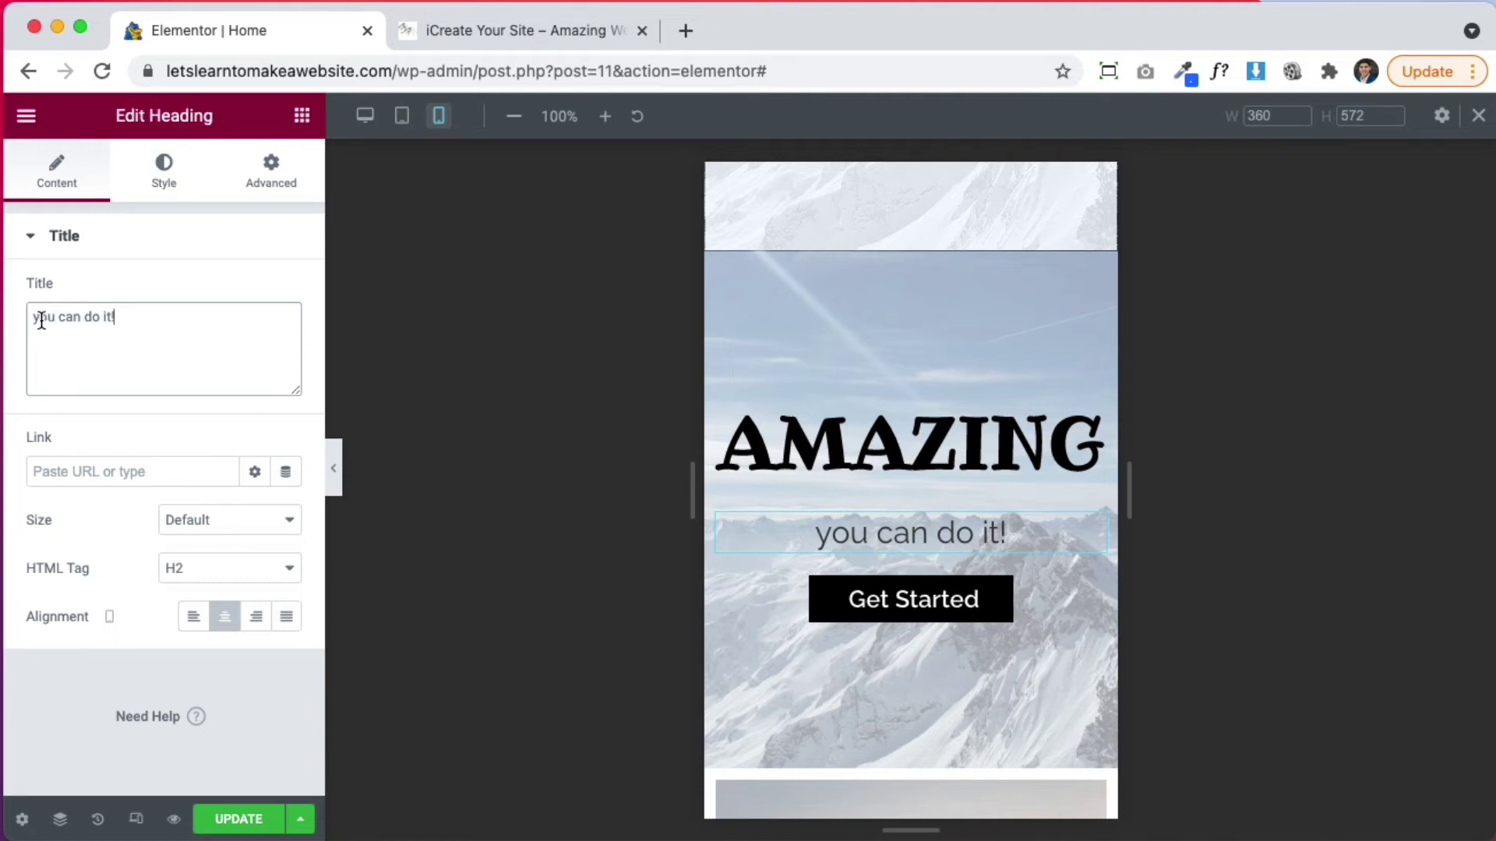
{"action": "type", "text": "Y"}
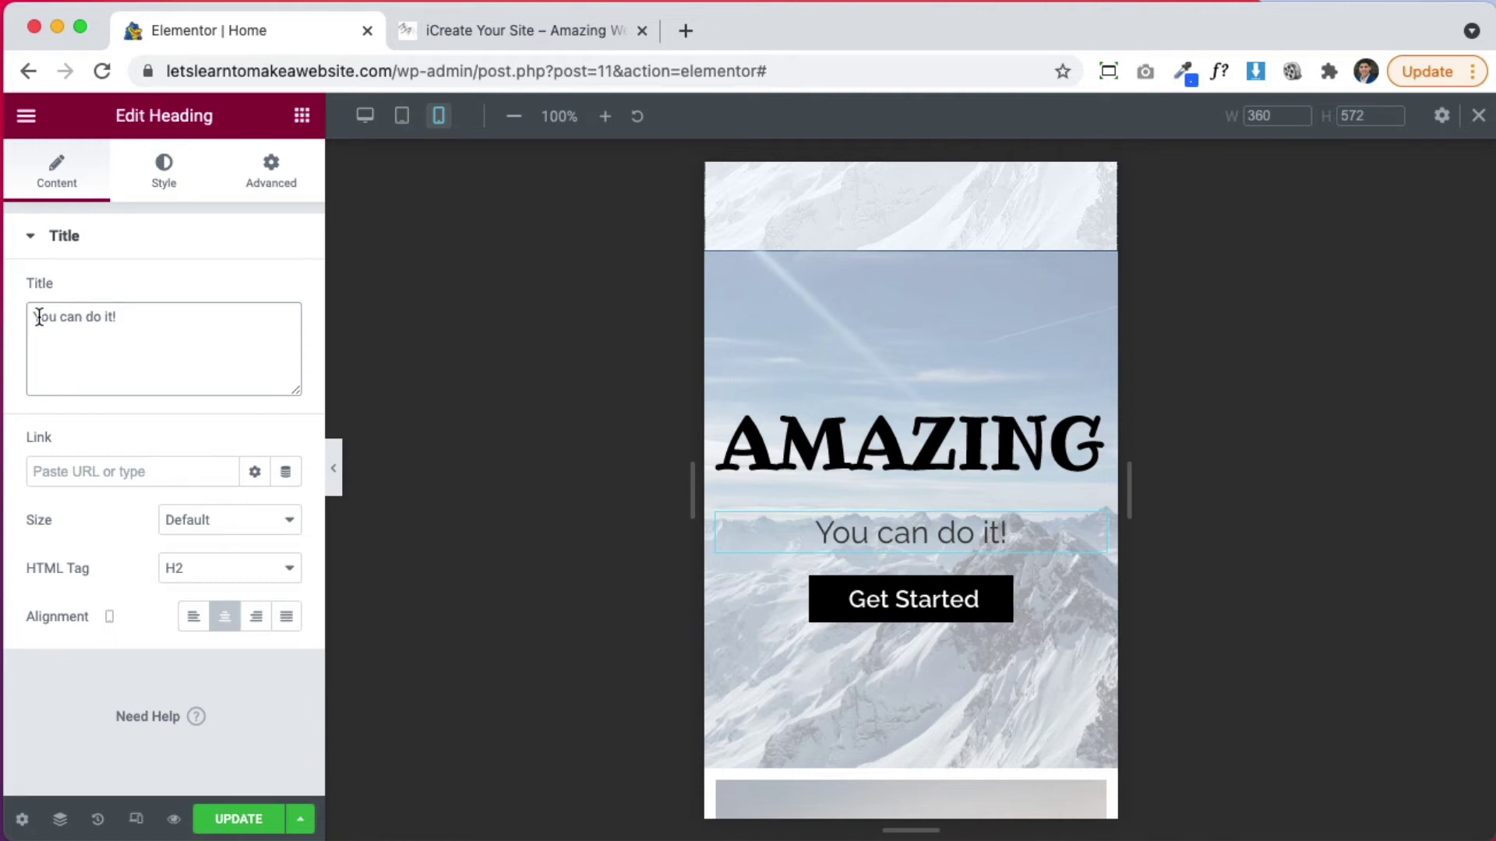
- Change the Get Started button label to "Contact Us"
{"action": "left_click", "coordinate": [944, 616]}
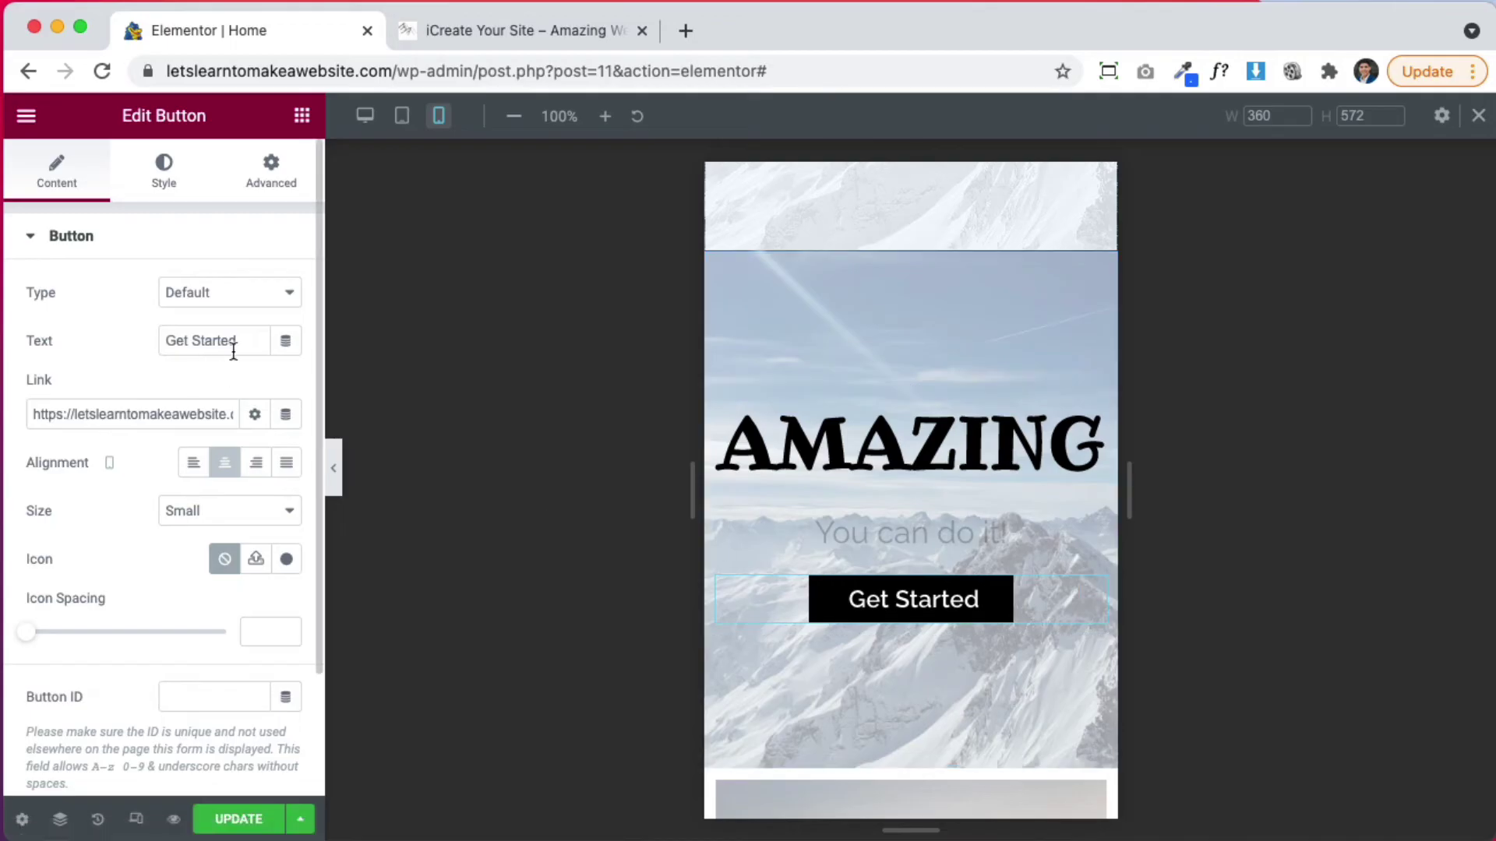
{"action": "left_click_drag", "start_coordinate": [248, 342], "coordinate": [95, 335]}
{"action": "type", "text": "C"}
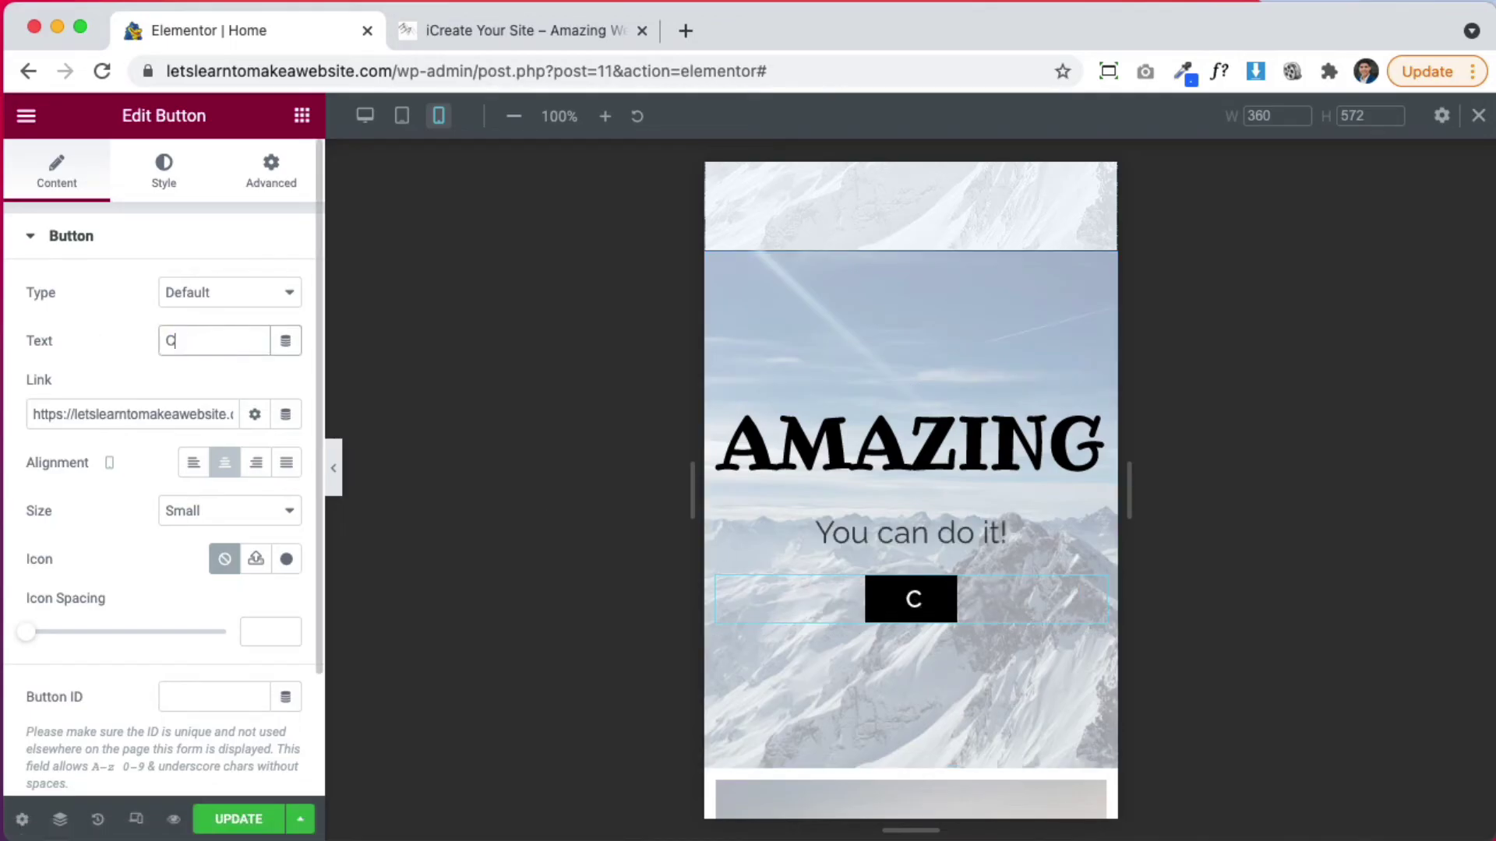
{"action": "type", "text": "ontact US"}
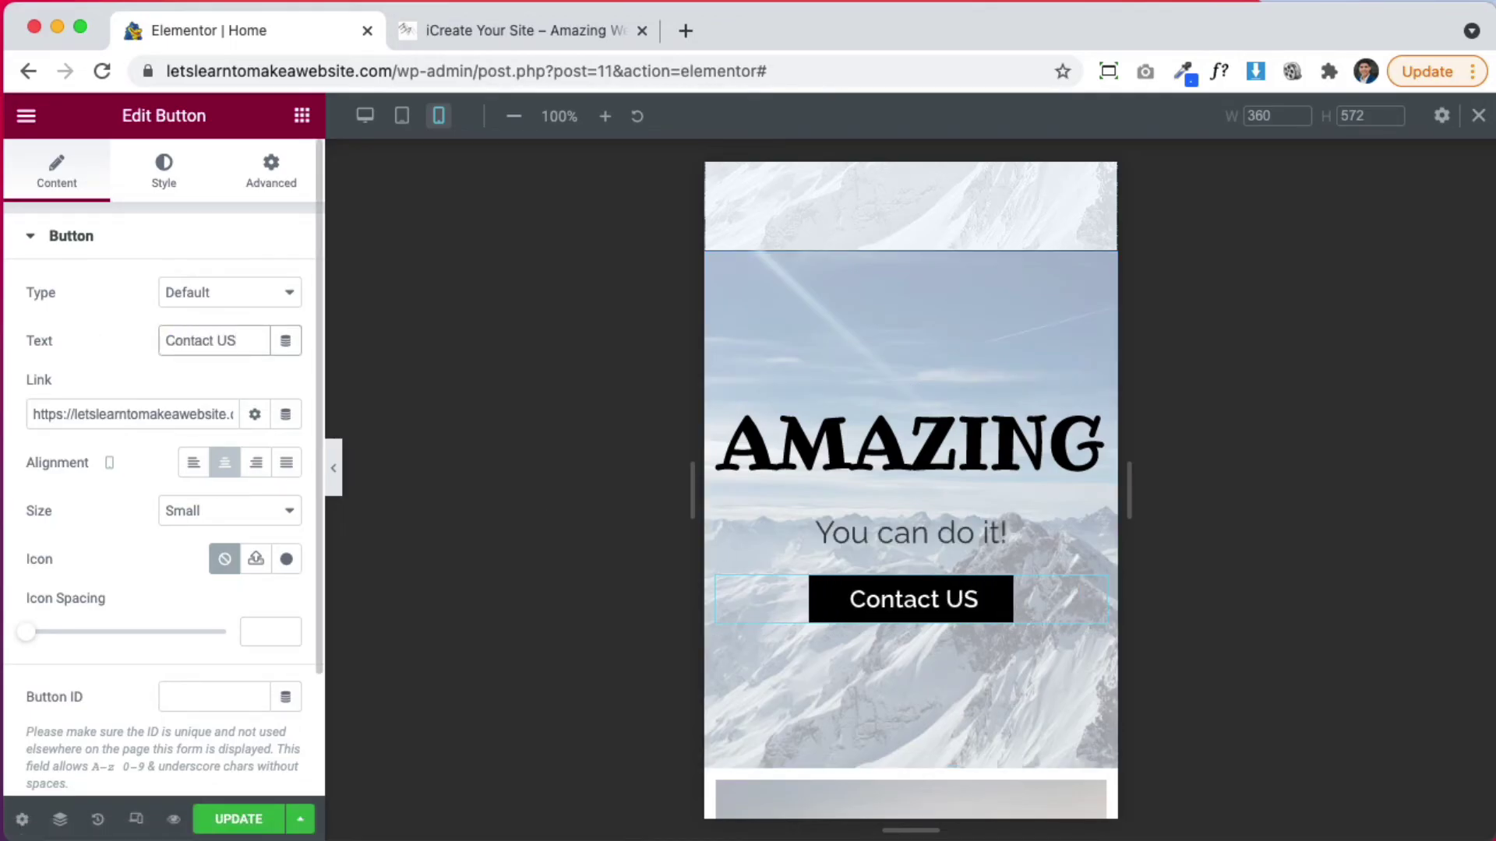
{"action": "key", "text": "BackSpace"}
{"action": "type", "text": "s"}
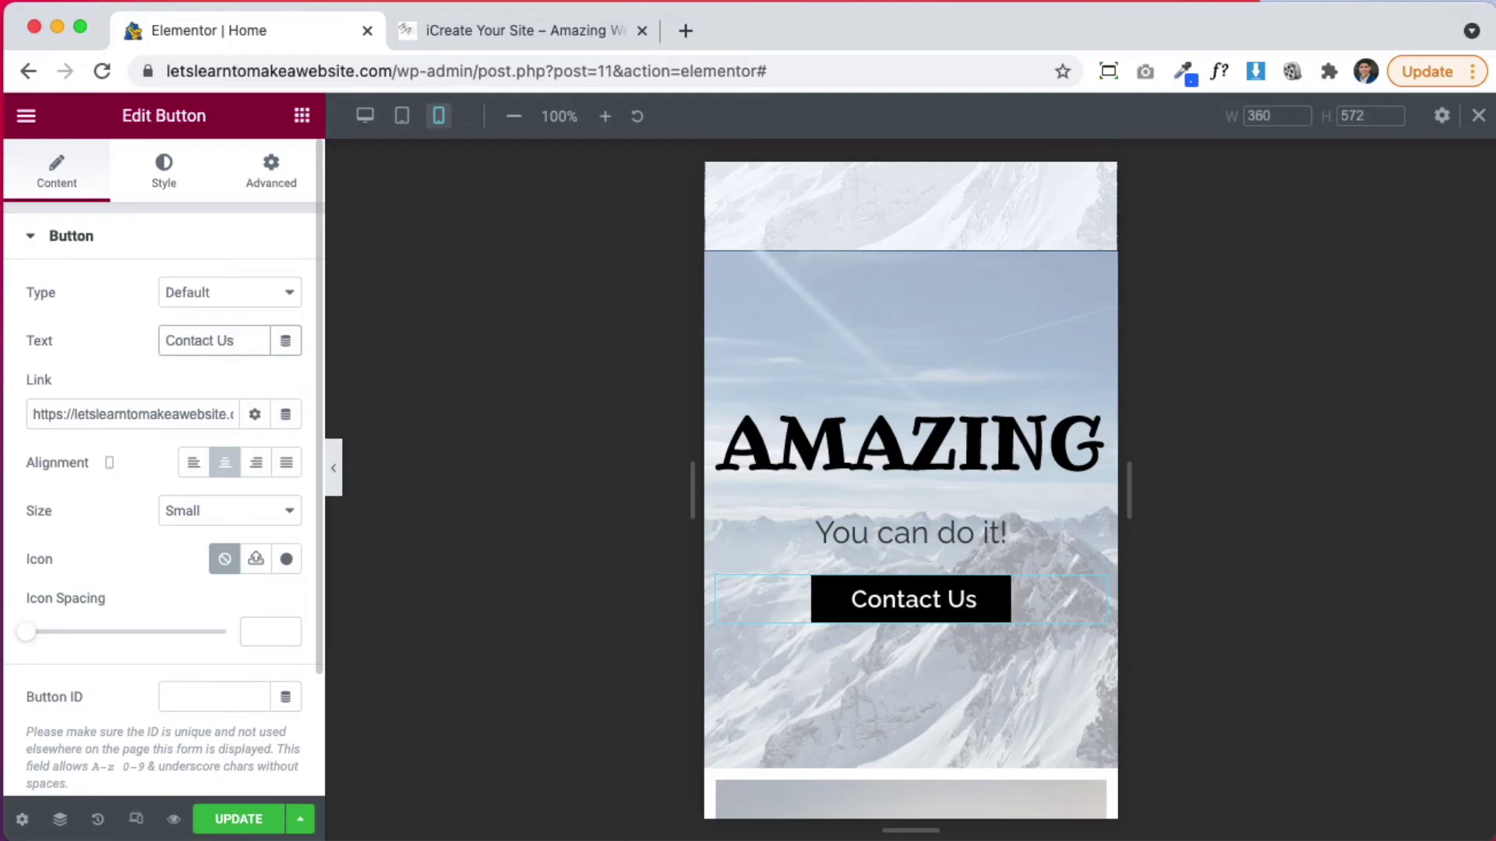
- Set the button's background colour to pure red
{"action": "left_click", "coordinate": [164, 167]}
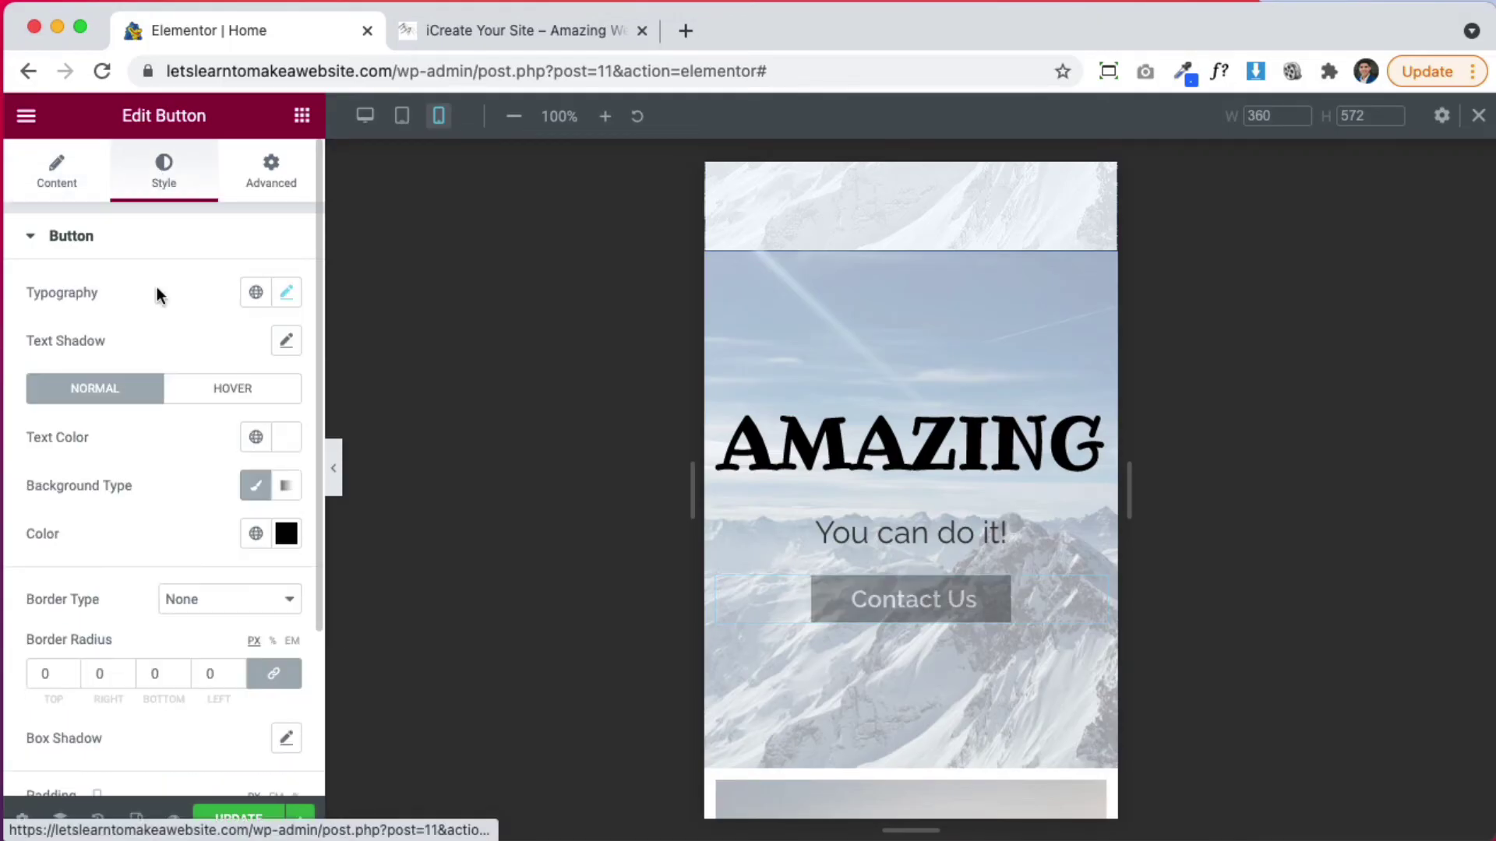
{"action": "left_click", "coordinate": [287, 534]}
{"action": "left_click_drag", "start_coordinate": [371, 293], "coordinate": [484, 178]}
{"action": "left_click", "coordinate": [179, 533]}
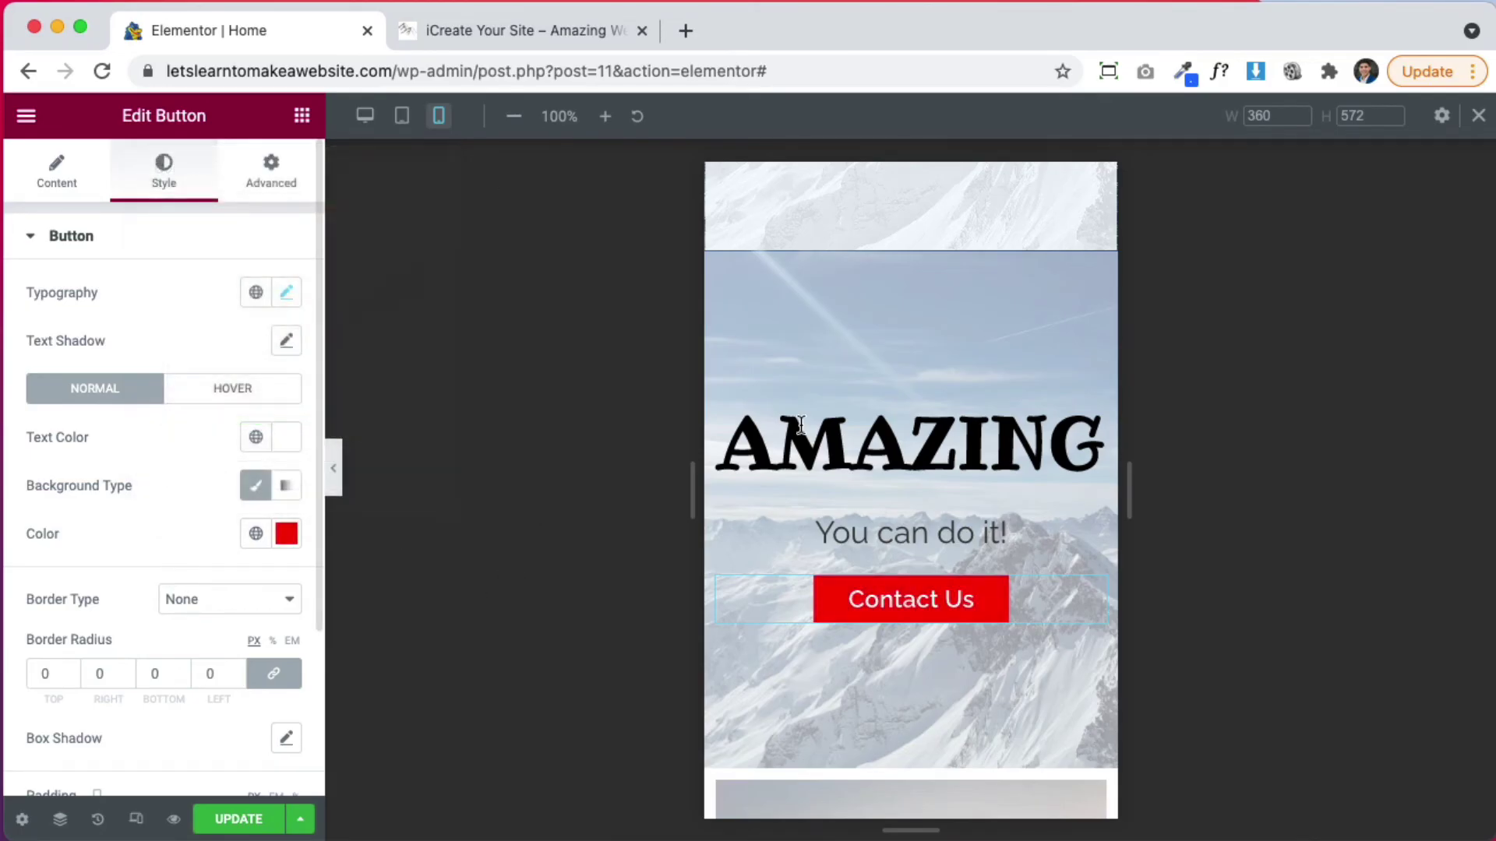
- Set the hero section's background image to the snowy peak and green hills photo
{"action": "left_click", "coordinate": [913, 242]}
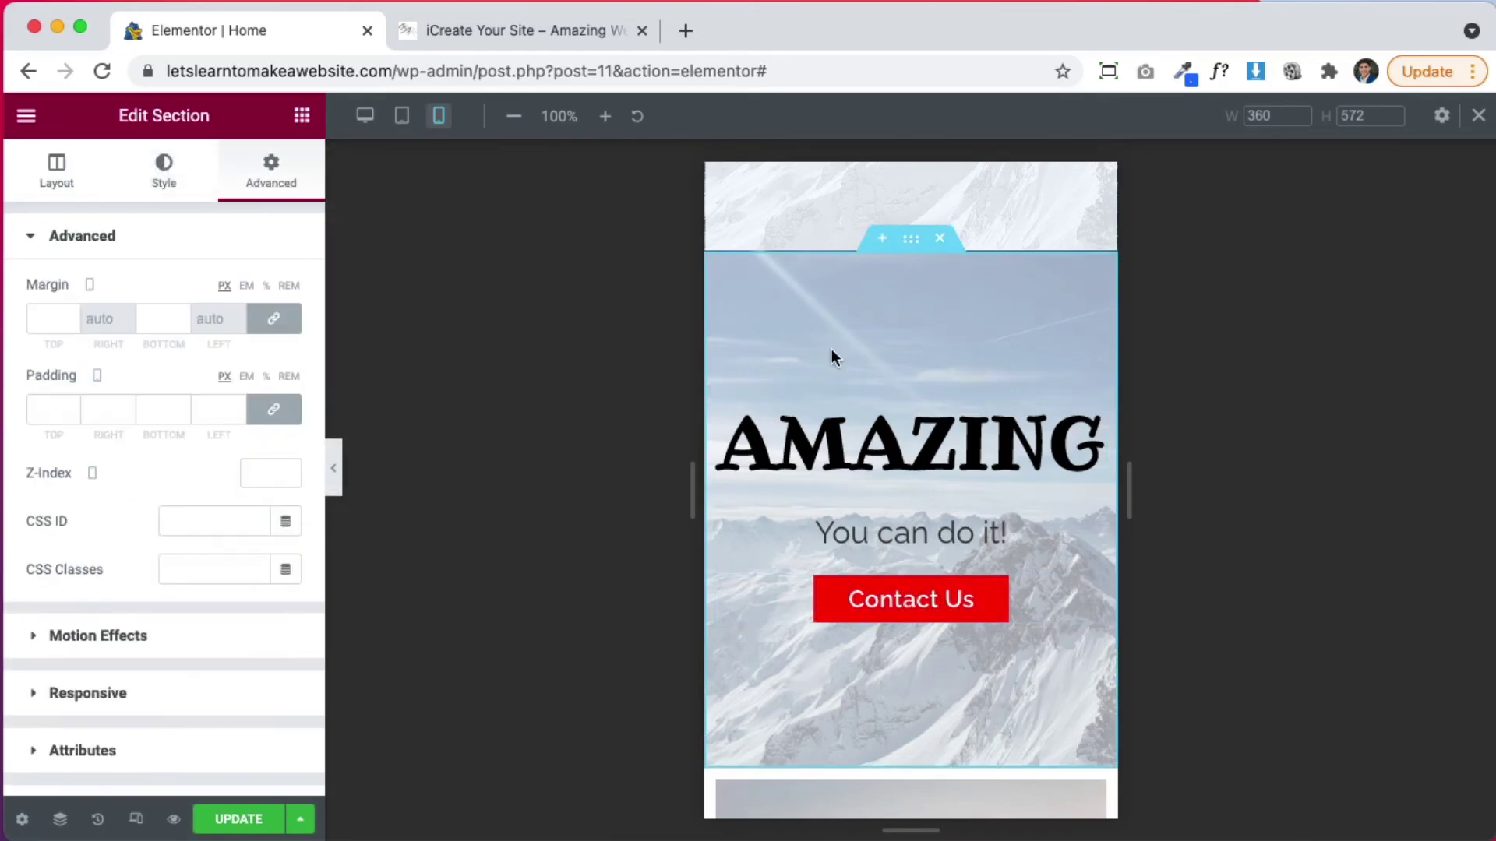
{"action": "left_click", "coordinate": [164, 187]}
{"action": "scroll", "coordinate": [129, 530], "scroll_direction": "down", "scroll_amount": 1}
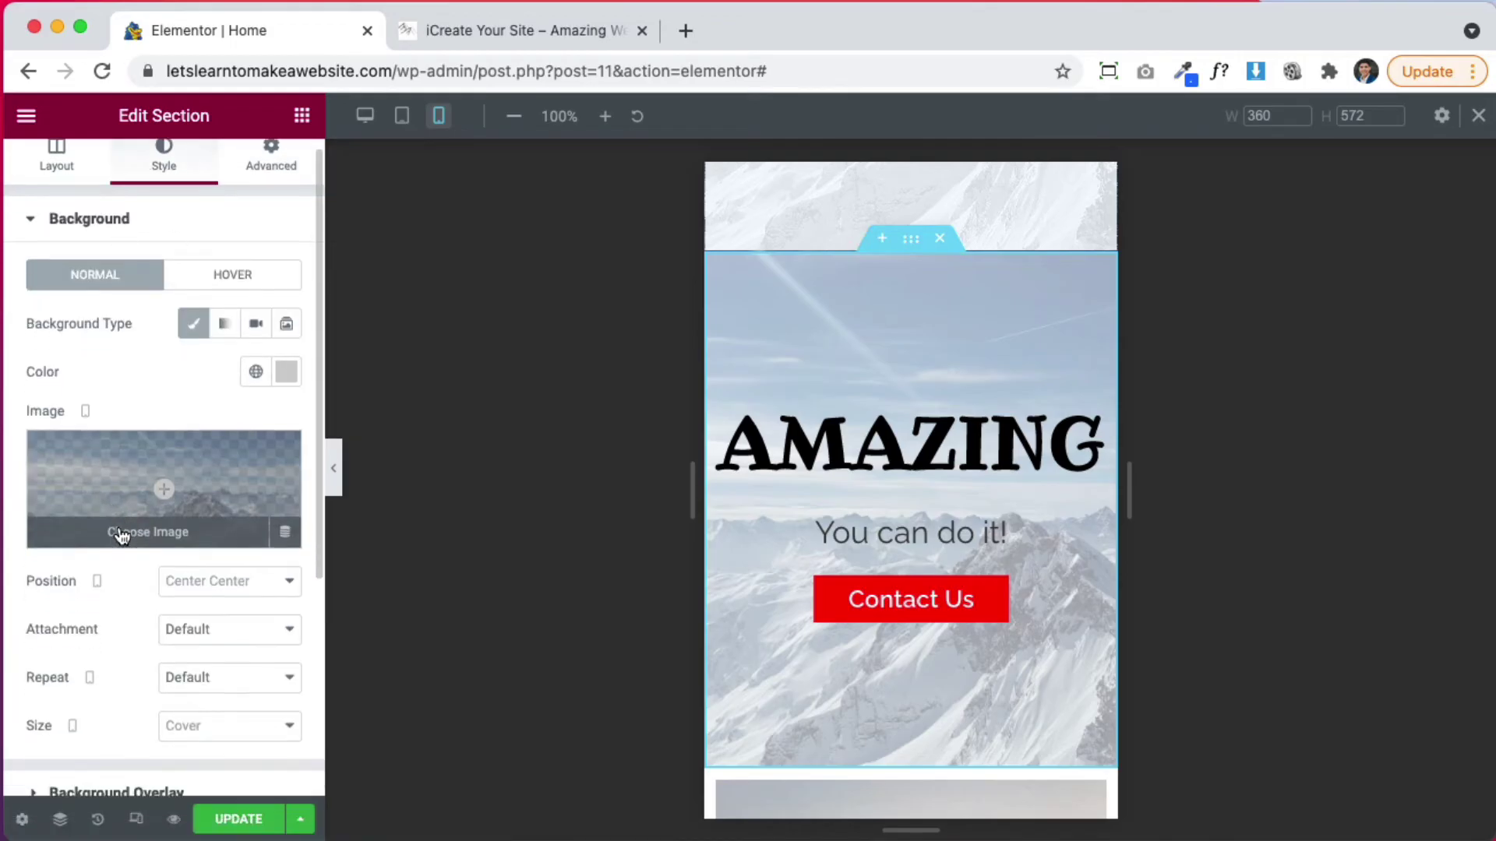
{"action": "left_click", "coordinate": [196, 458]}
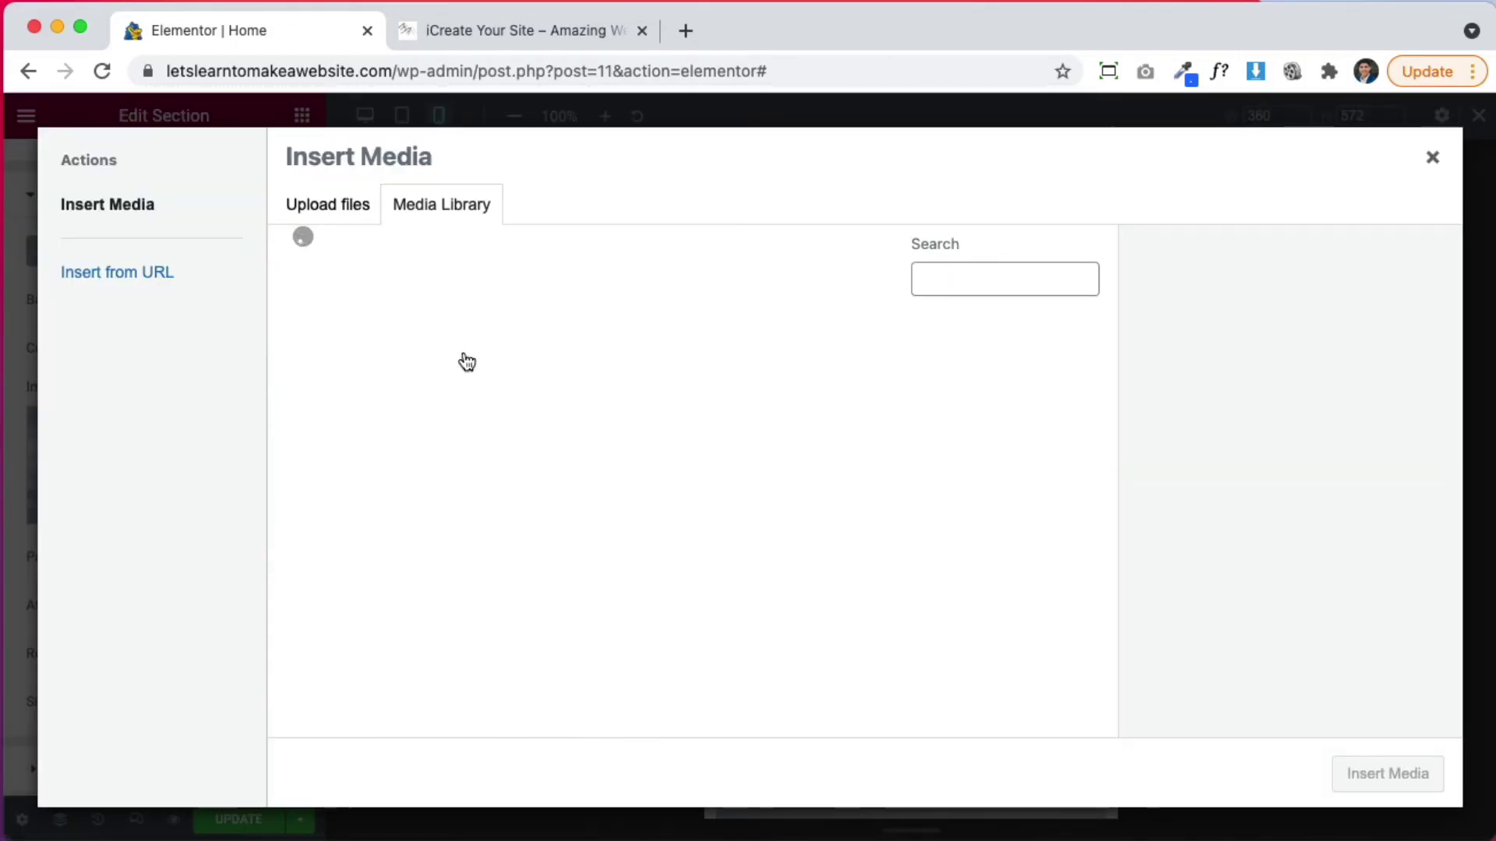
{"action": "scroll", "coordinate": [794, 597], "scroll_direction": "down", "scroll_amount": 3}
{"action": "left_click", "coordinate": [550, 410]}
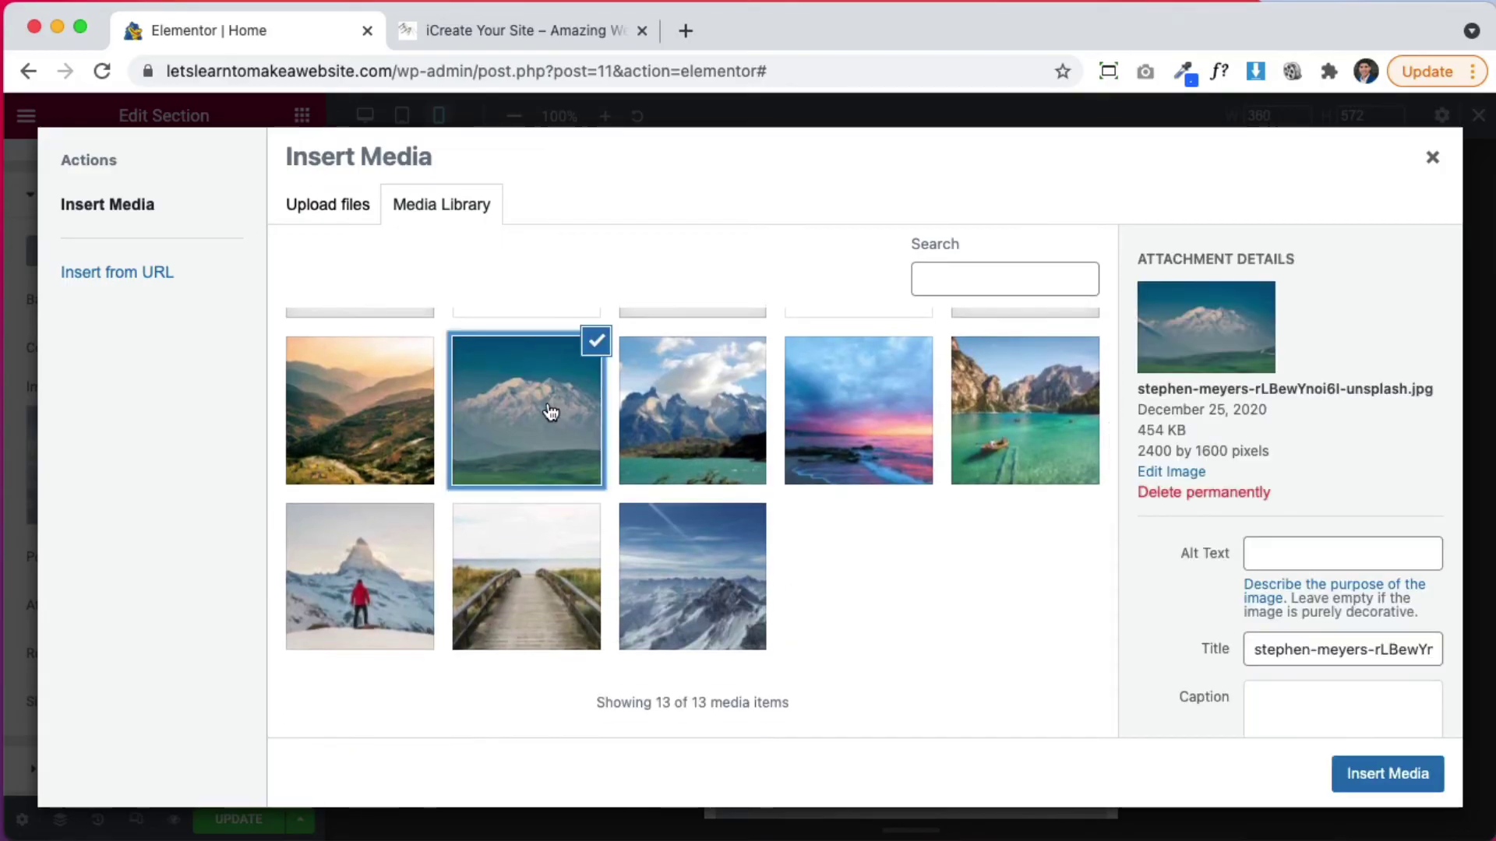
{"action": "left_click", "coordinate": [1369, 775]}
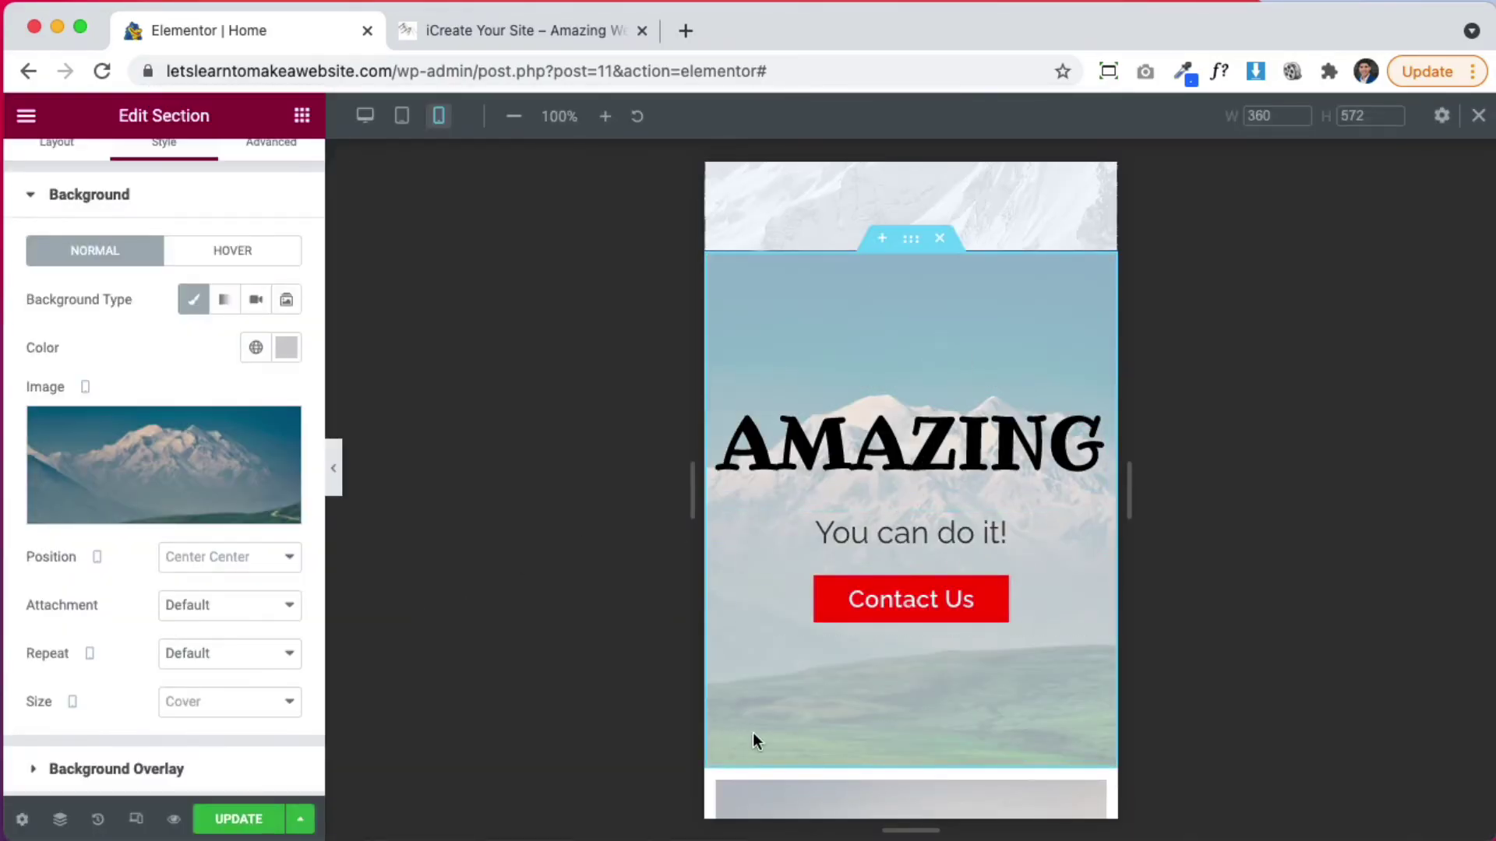
{"action": "scroll", "coordinate": [934, 561], "scroll_direction": "up", "scroll_amount": 5}
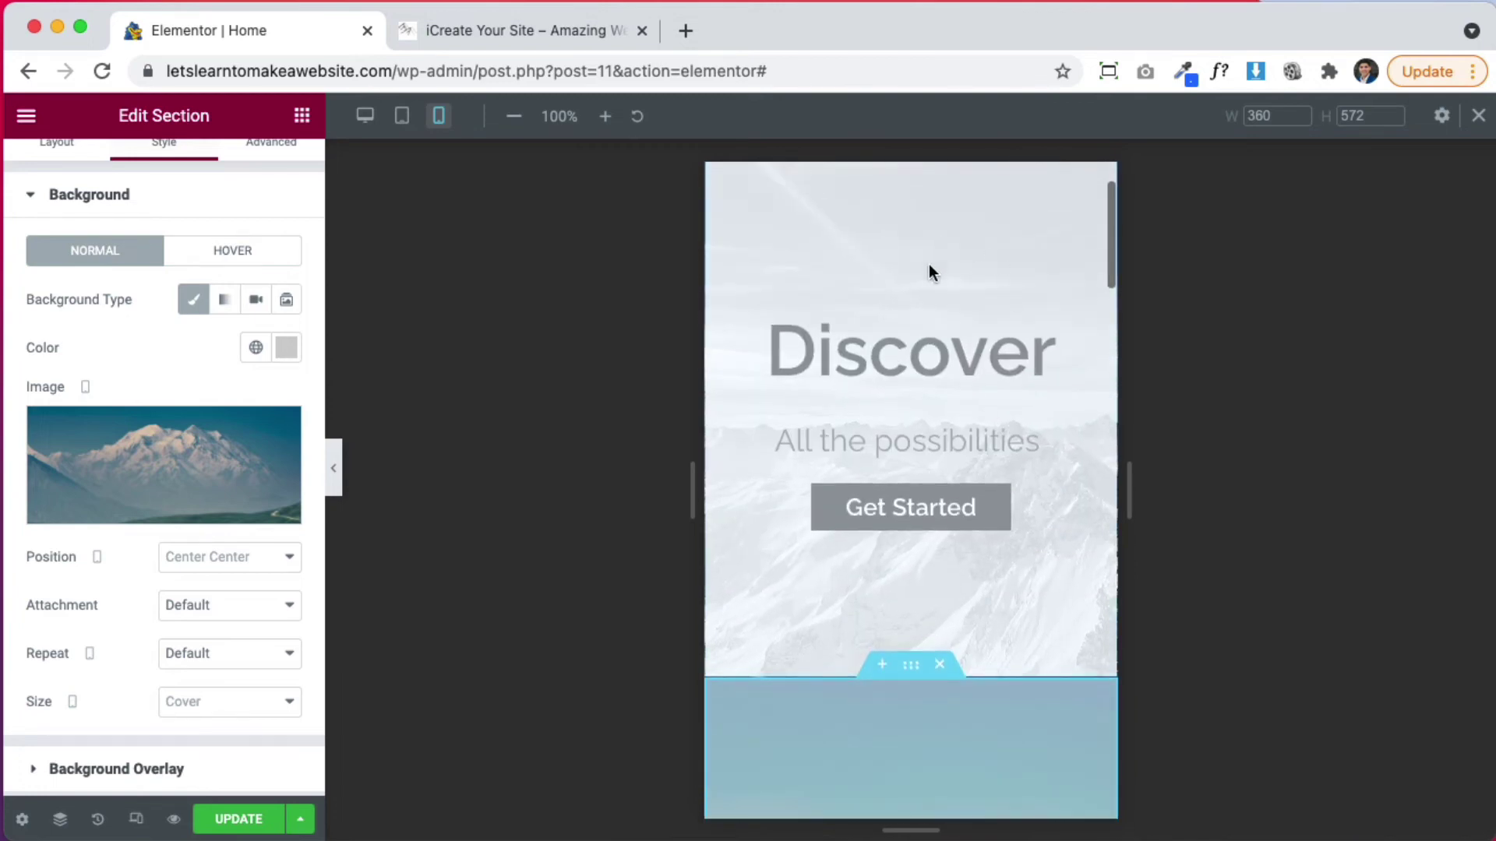
{"action": "scroll", "coordinate": [958, 548], "scroll_direction": "down", "scroll_amount": 8}
{"action": "scroll", "coordinate": [983, 450], "scroll_direction": "up", "scroll_amount": 3}
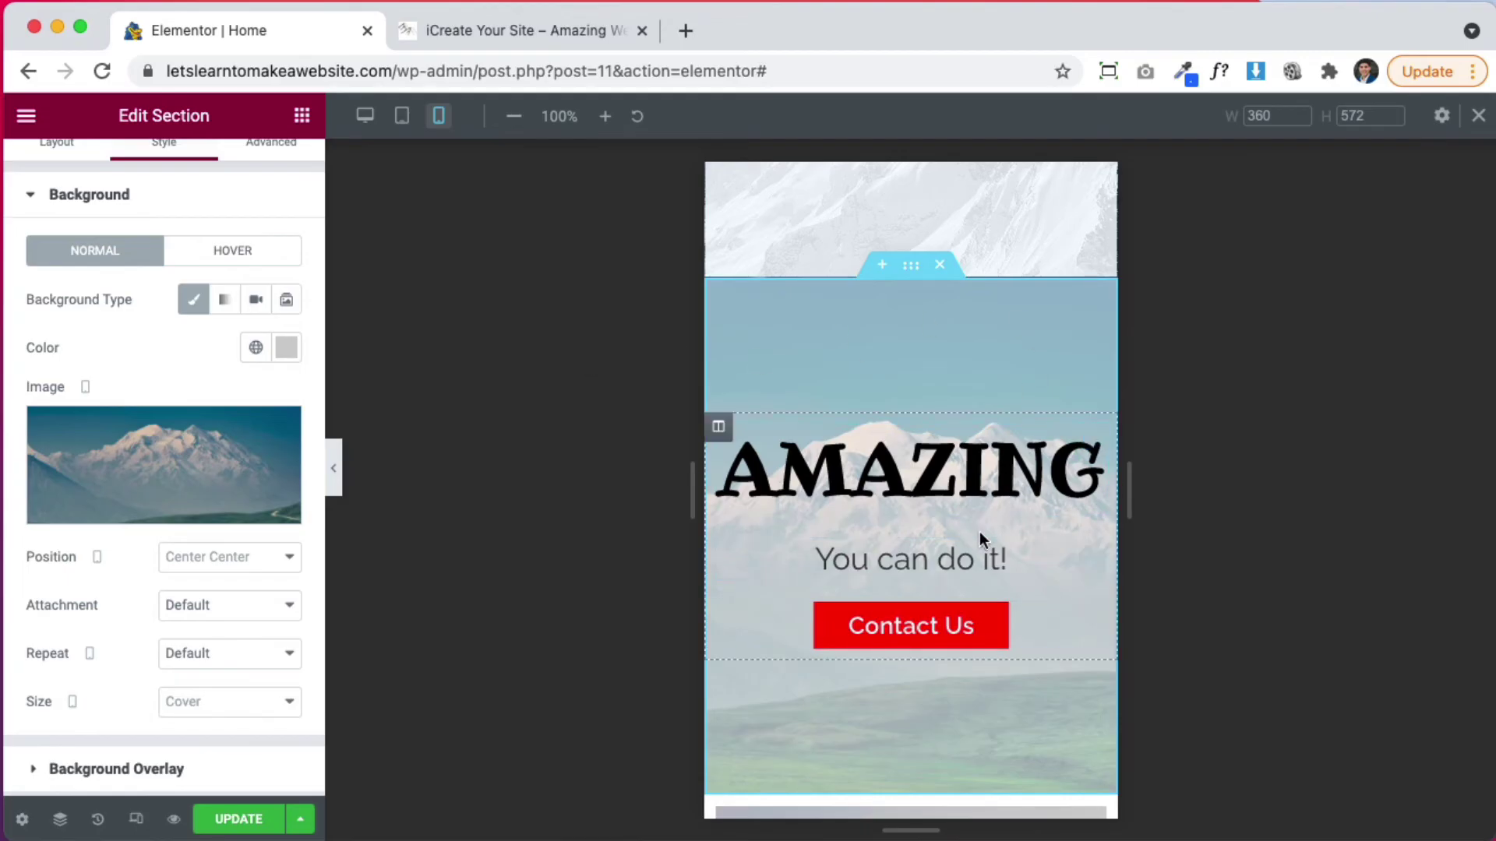
- Update the page and check the live site at a narrowed, phone-sized window width
{"action": "left_click", "coordinate": [219, 824]}
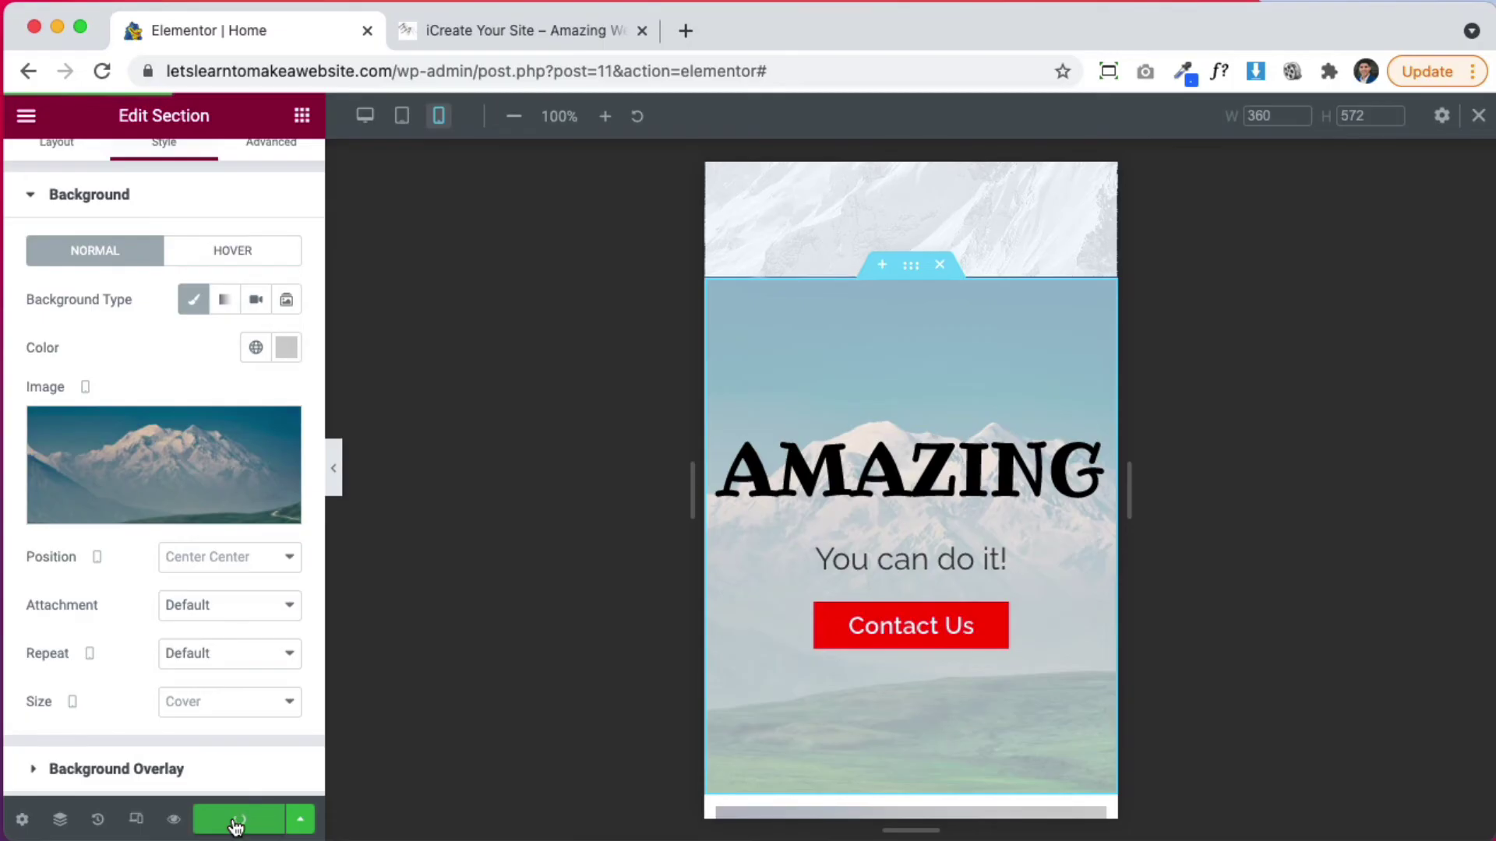
{"action": "left_click", "coordinate": [475, 26]}
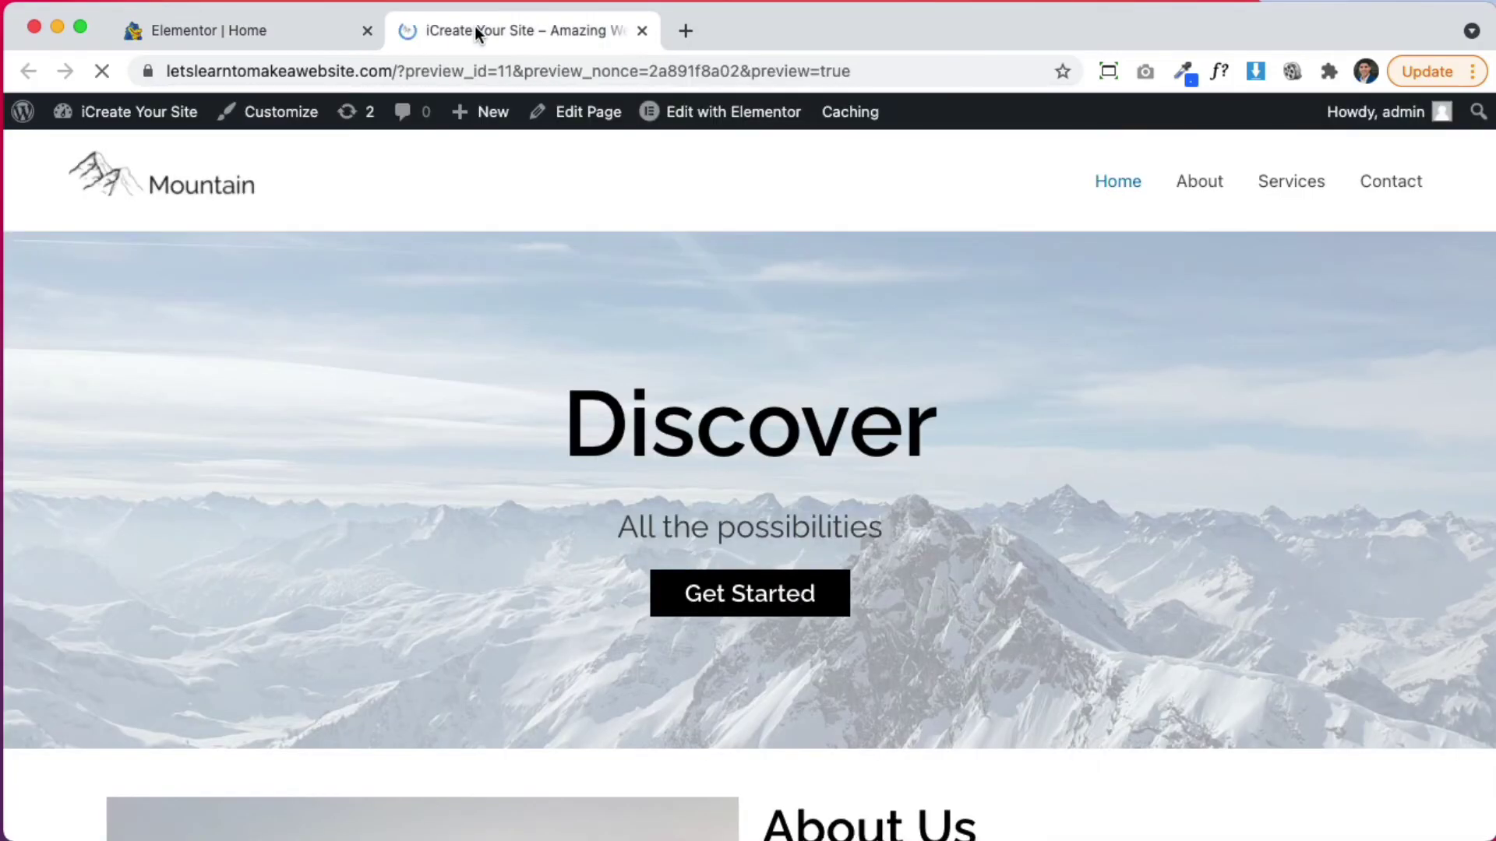
{"action": "scroll", "coordinate": [667, 489], "scroll_direction": "down", "scroll_amount": 4}
{"action": "scroll", "coordinate": [701, 511], "scroll_direction": "up", "scroll_amount": 4}
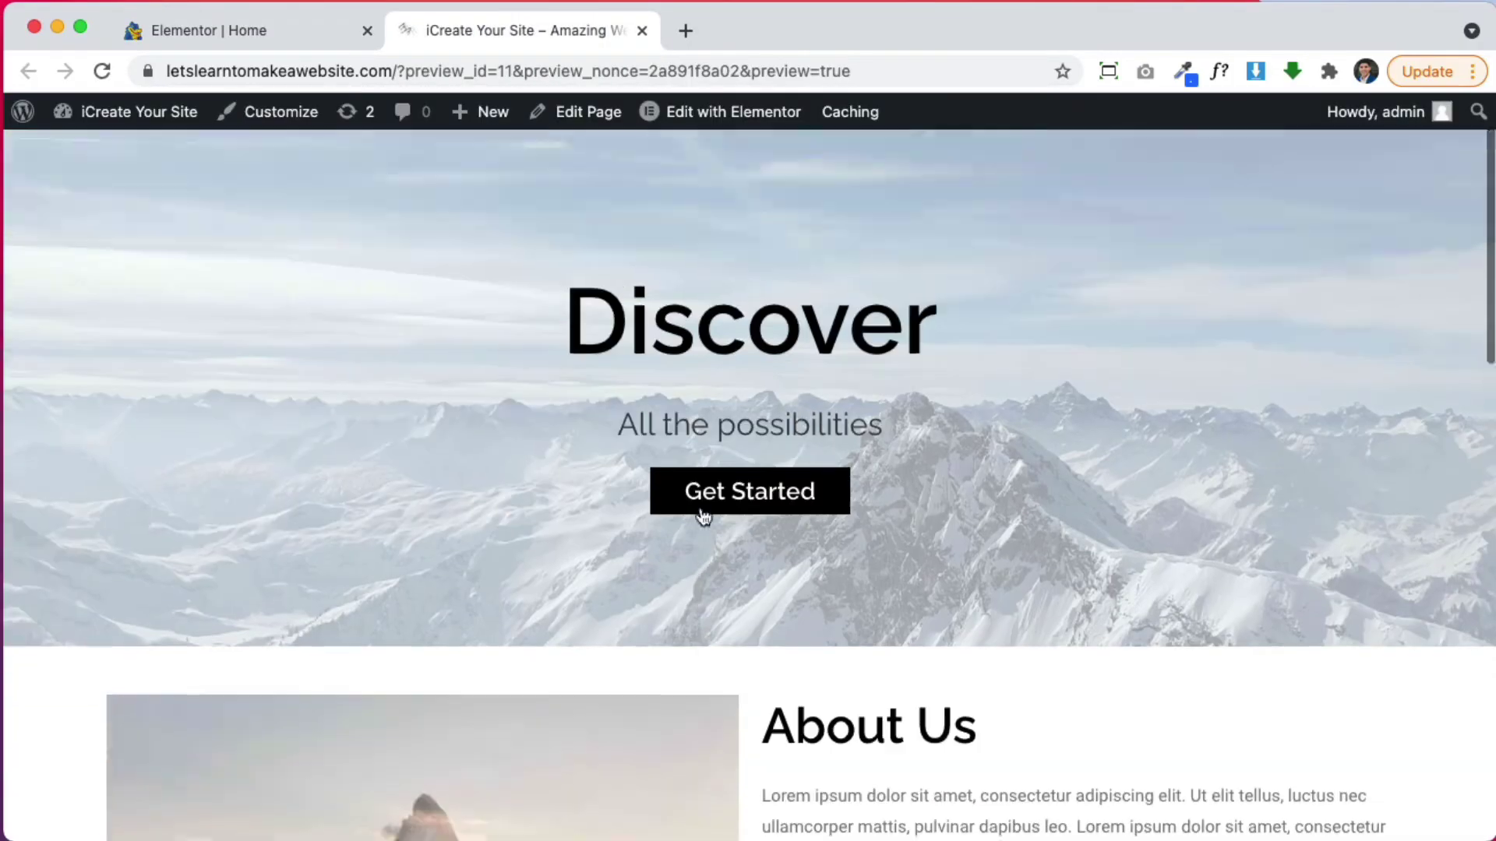
{"action": "left_click_drag", "start_coordinate": [1489, 409], "coordinate": [44, 420]}
{"action": "scroll", "coordinate": [308, 398], "scroll_direction": "down", "scroll_amount": 2}
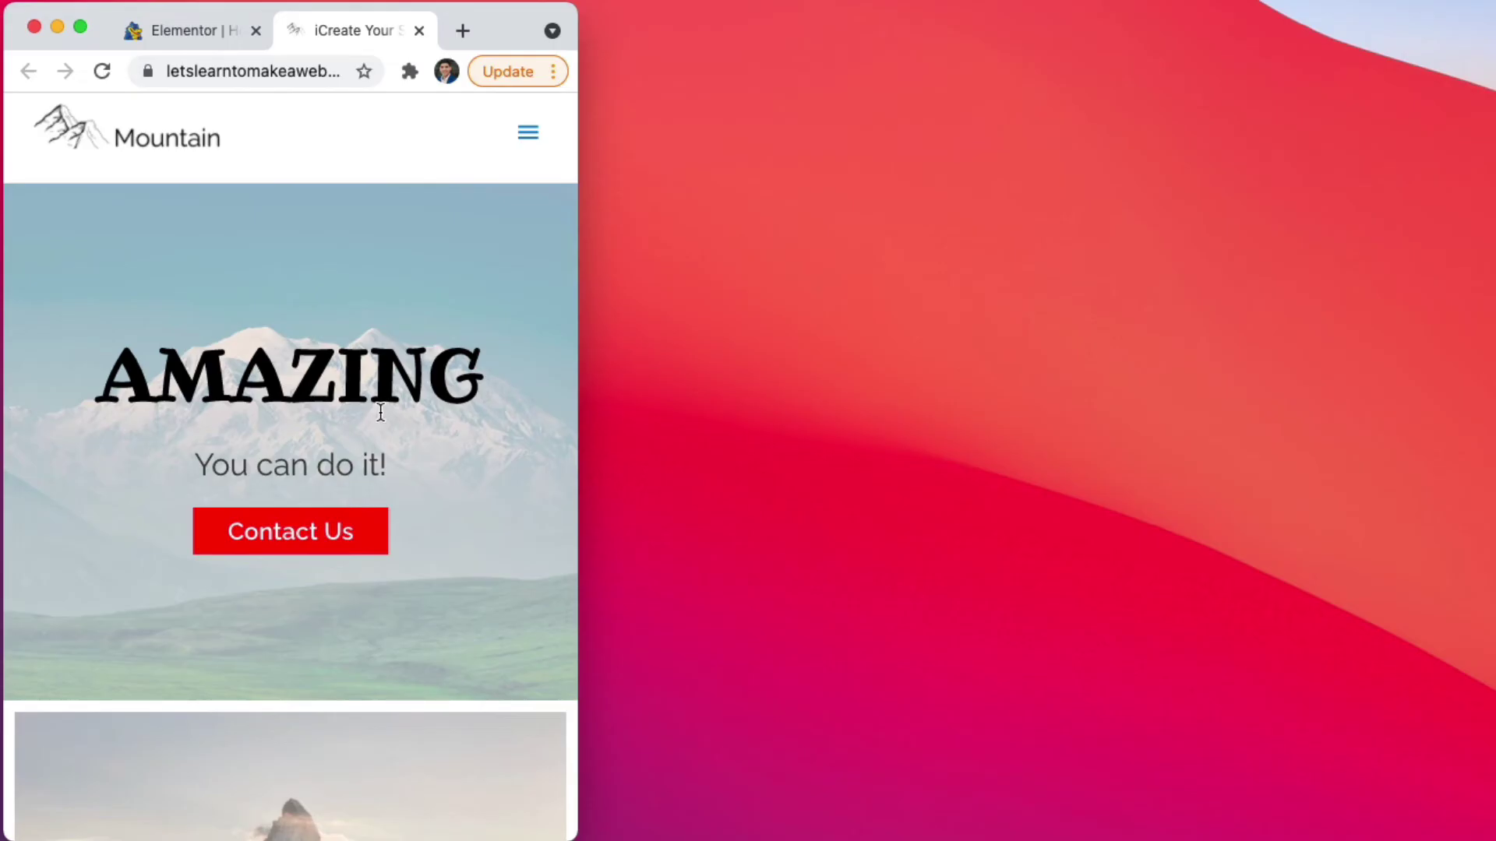
{"action": "scroll", "coordinate": [337, 398], "scroll_direction": "up", "scroll_amount": 2}
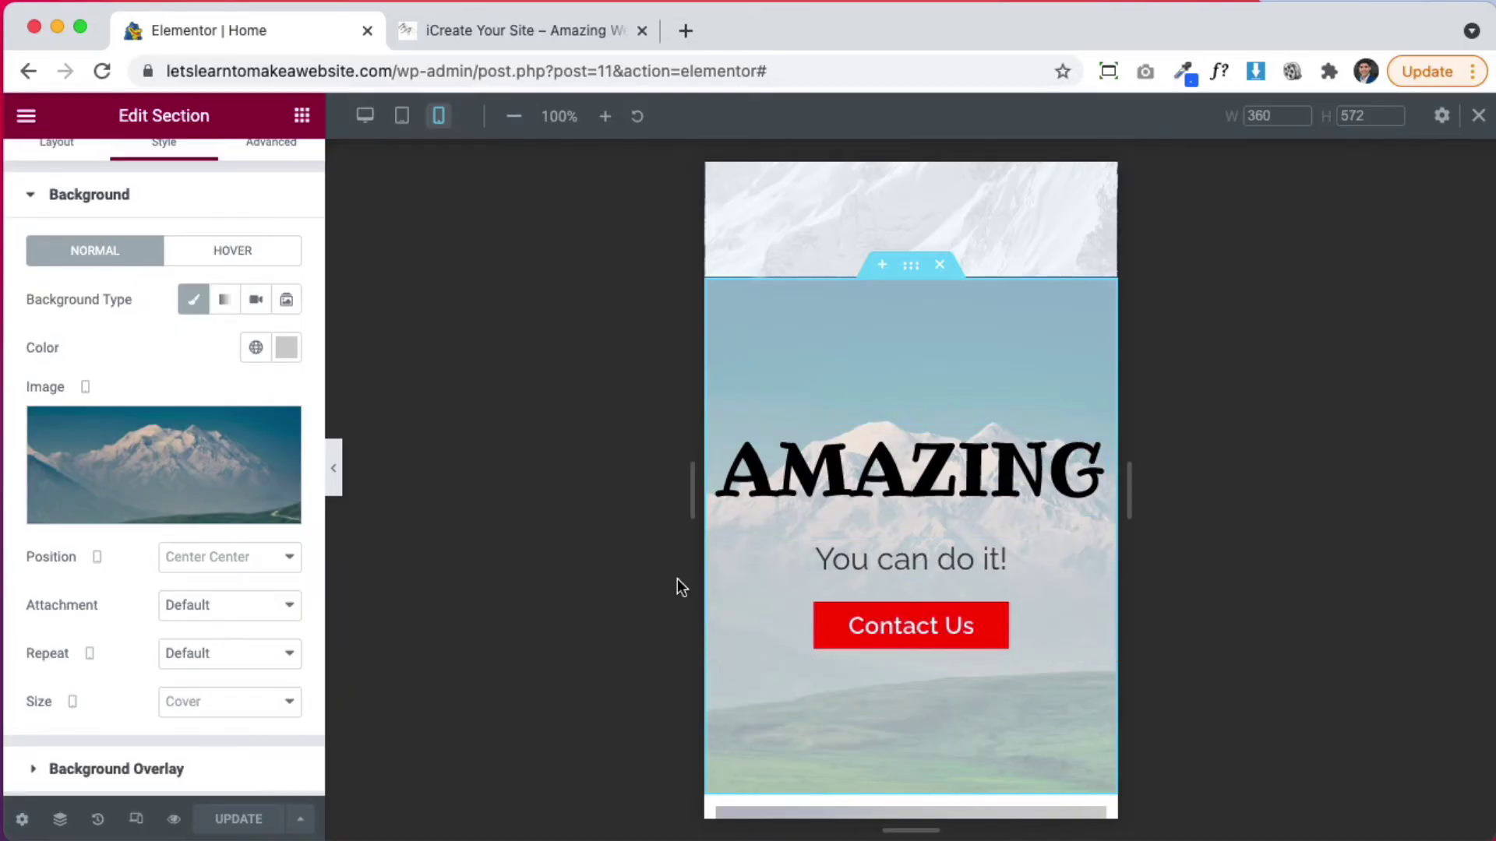
- Return the canvas to desktop width with the About Us section in view
{"action": "scroll", "coordinate": [855, 577], "scroll_direction": "down", "scroll_amount": 1}
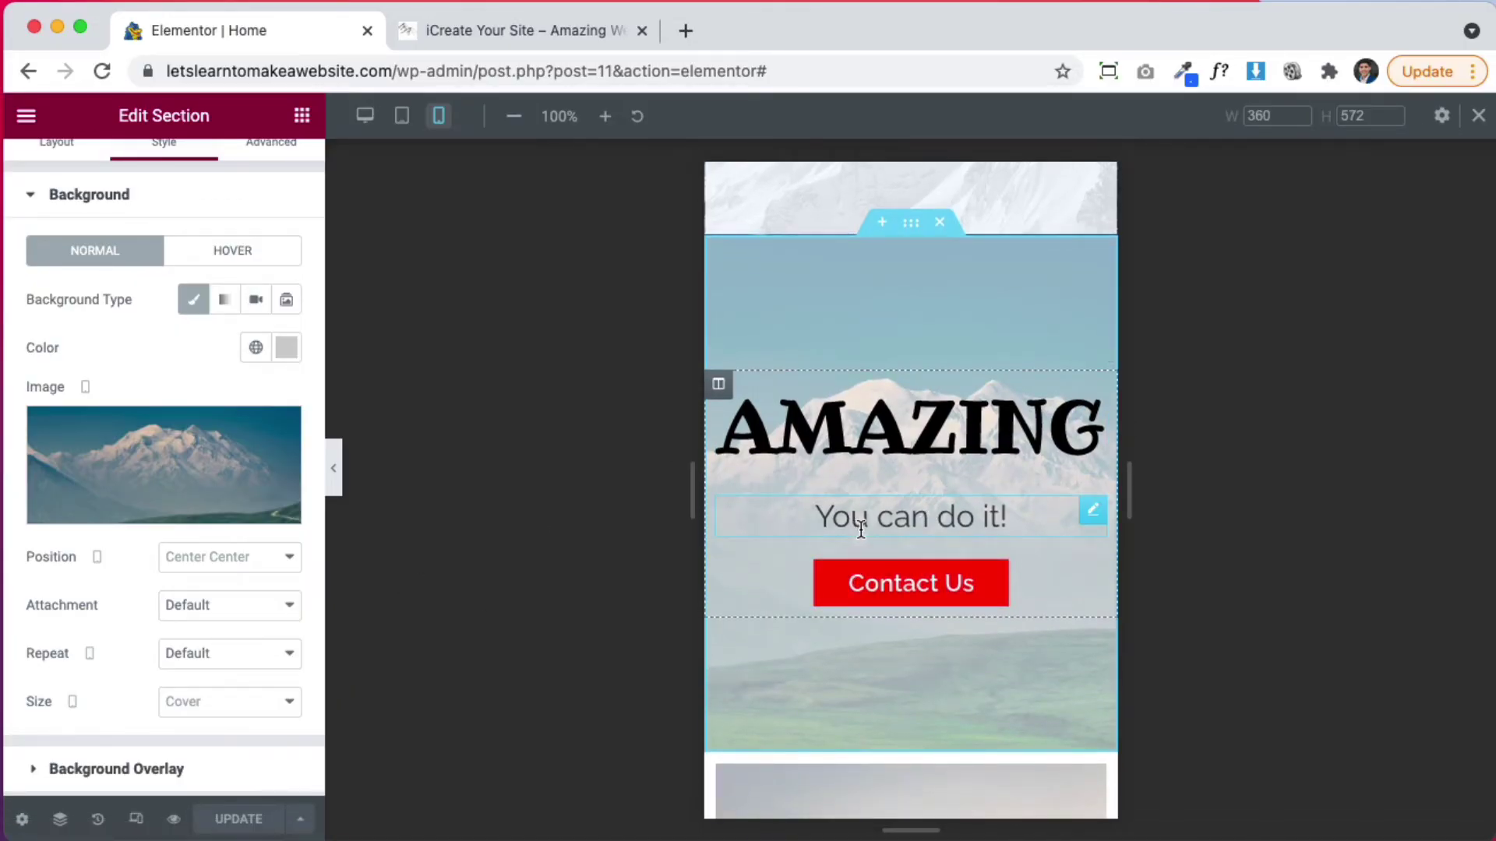
{"action": "scroll", "coordinate": [865, 561], "scroll_direction": "down", "scroll_amount": 7}
{"action": "scroll", "coordinate": [872, 578], "scroll_direction": "up", "scroll_amount": 2}
{"action": "scroll", "coordinate": [876, 580], "scroll_direction": "down", "scroll_amount": 2}
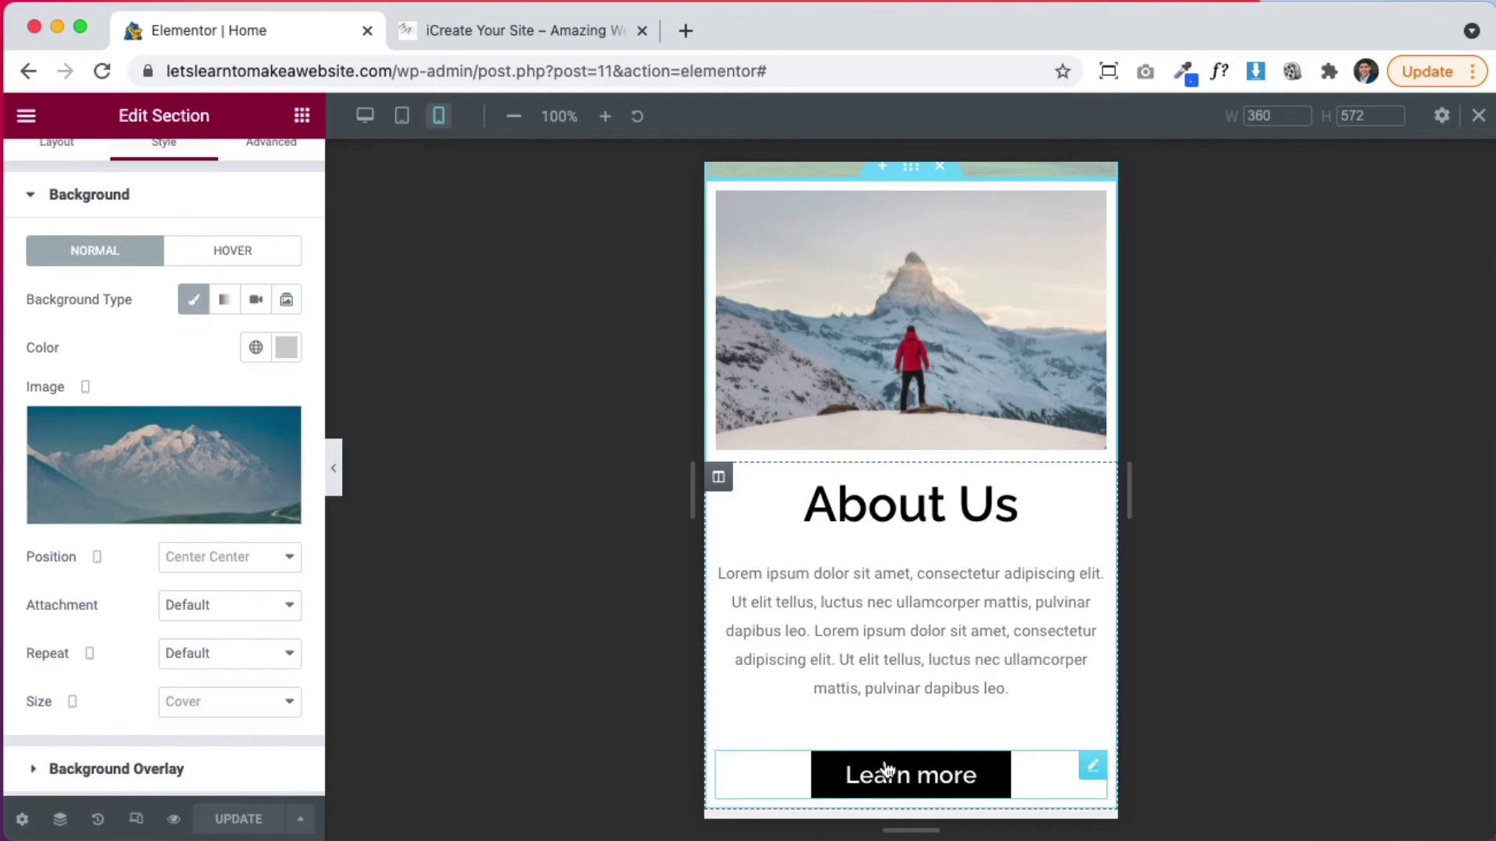
{"action": "scroll", "coordinate": [888, 561], "scroll_direction": "up", "scroll_amount": 2}
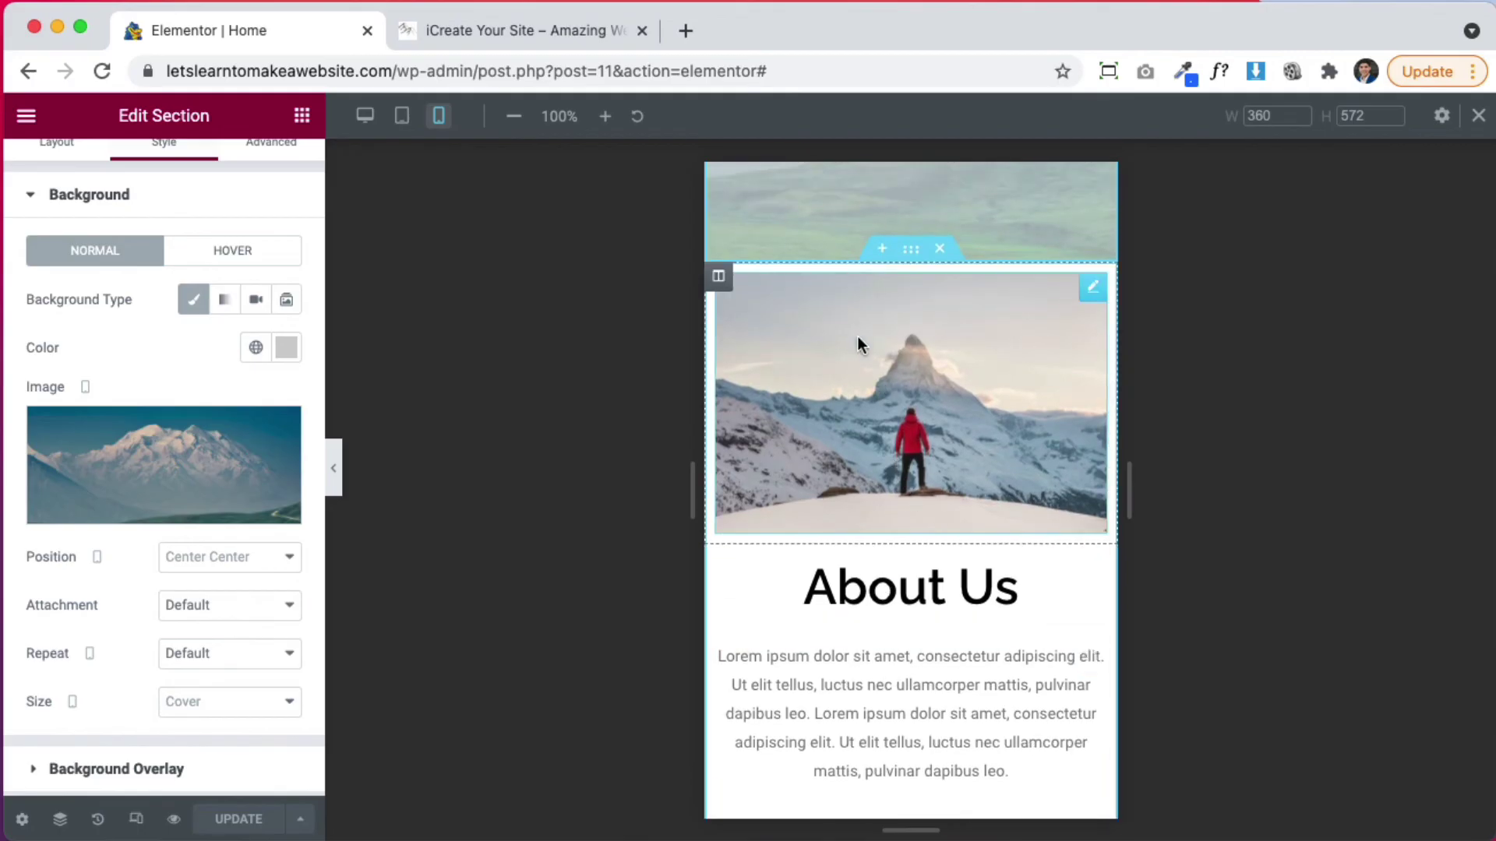
{"action": "left_click", "coordinate": [364, 116]}
{"action": "scroll", "coordinate": [1068, 666], "scroll_direction": "up", "scroll_amount": 10}
{"action": "scroll", "coordinate": [1077, 677], "scroll_direction": "down", "scroll_amount": 6}
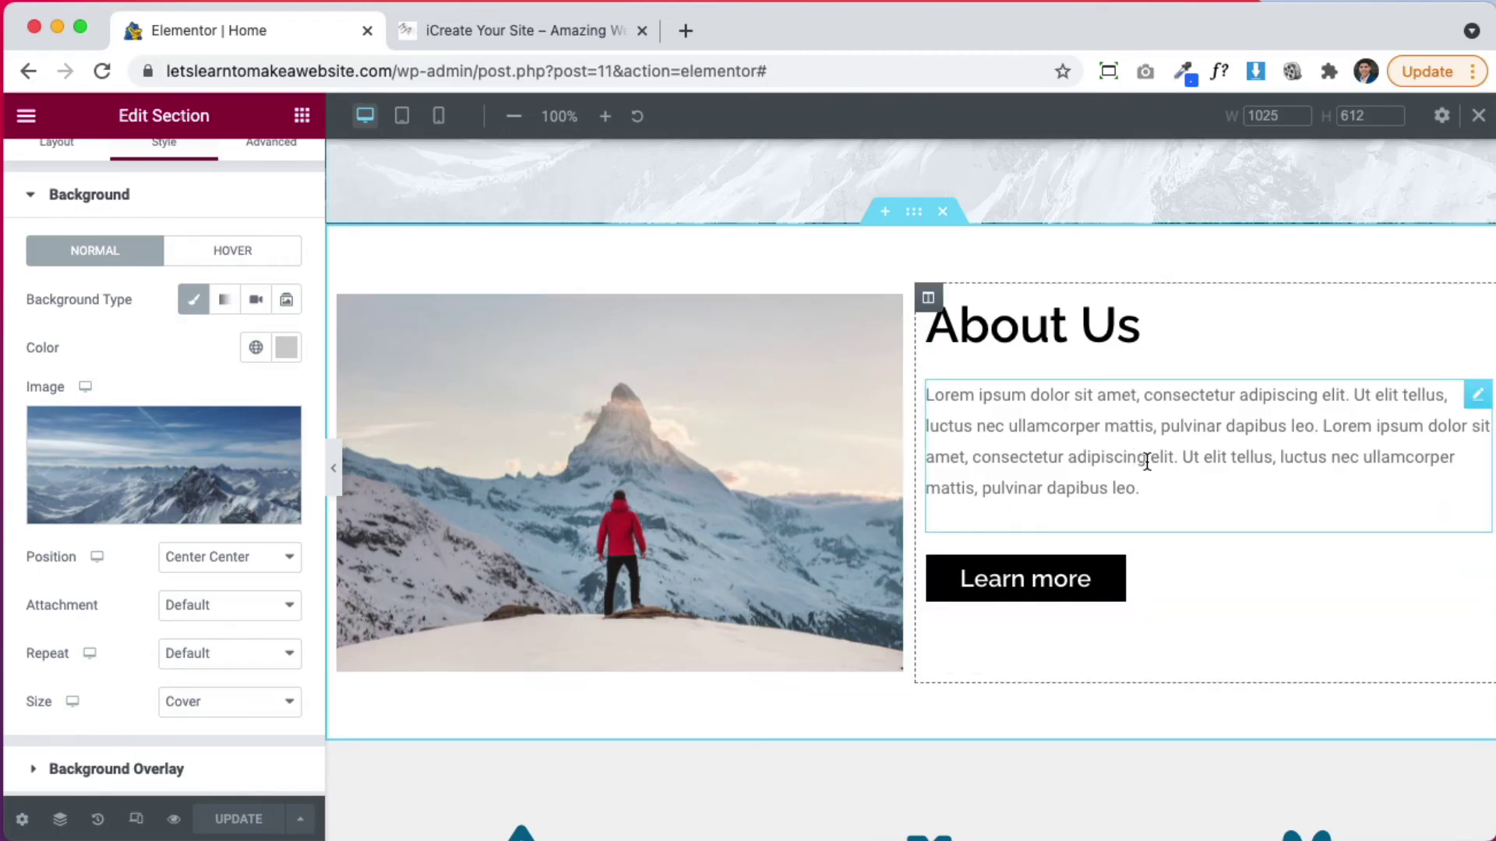
- Turn on Hide On Tablet and Hide On Mobile for the About Us text column, then save and preview
{"action": "left_click", "coordinate": [927, 297]}
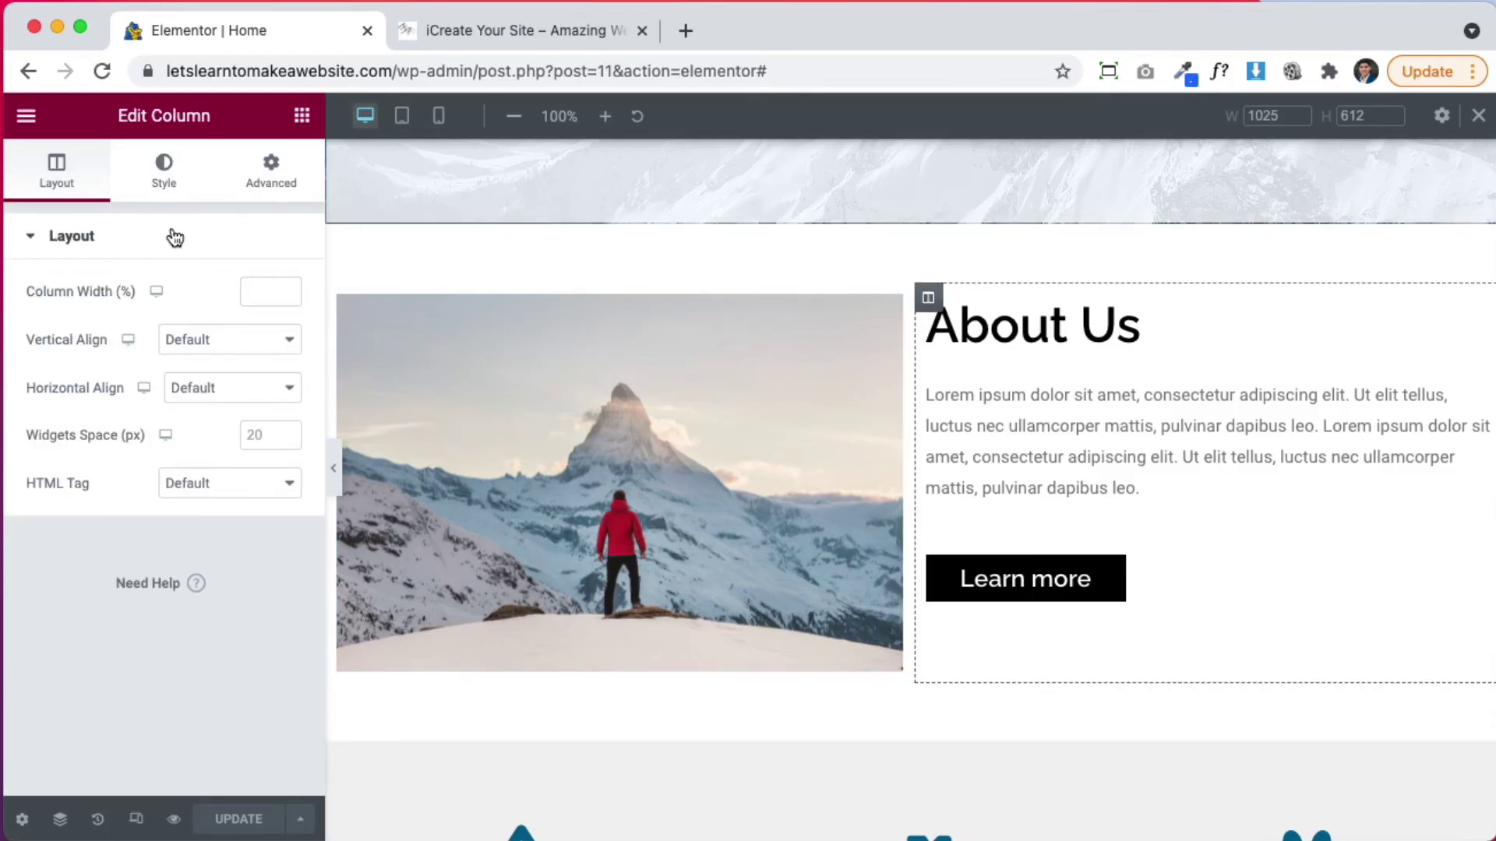
{"action": "left_click", "coordinate": [271, 173]}
{"action": "left_click", "coordinate": [154, 695]}
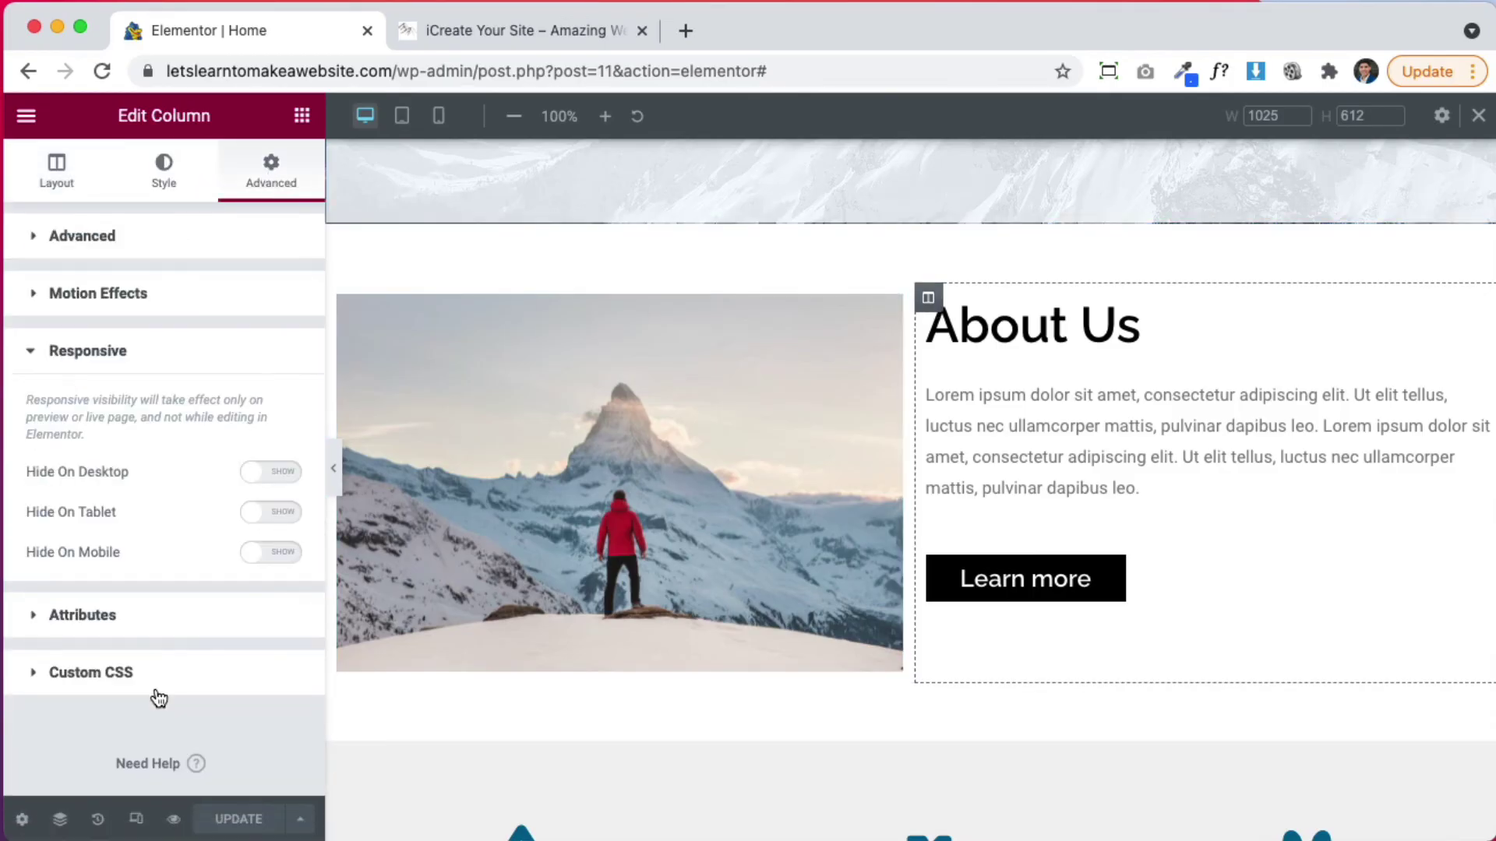
{"action": "left_click", "coordinate": [280, 512]}
{"action": "left_click", "coordinate": [285, 553]}
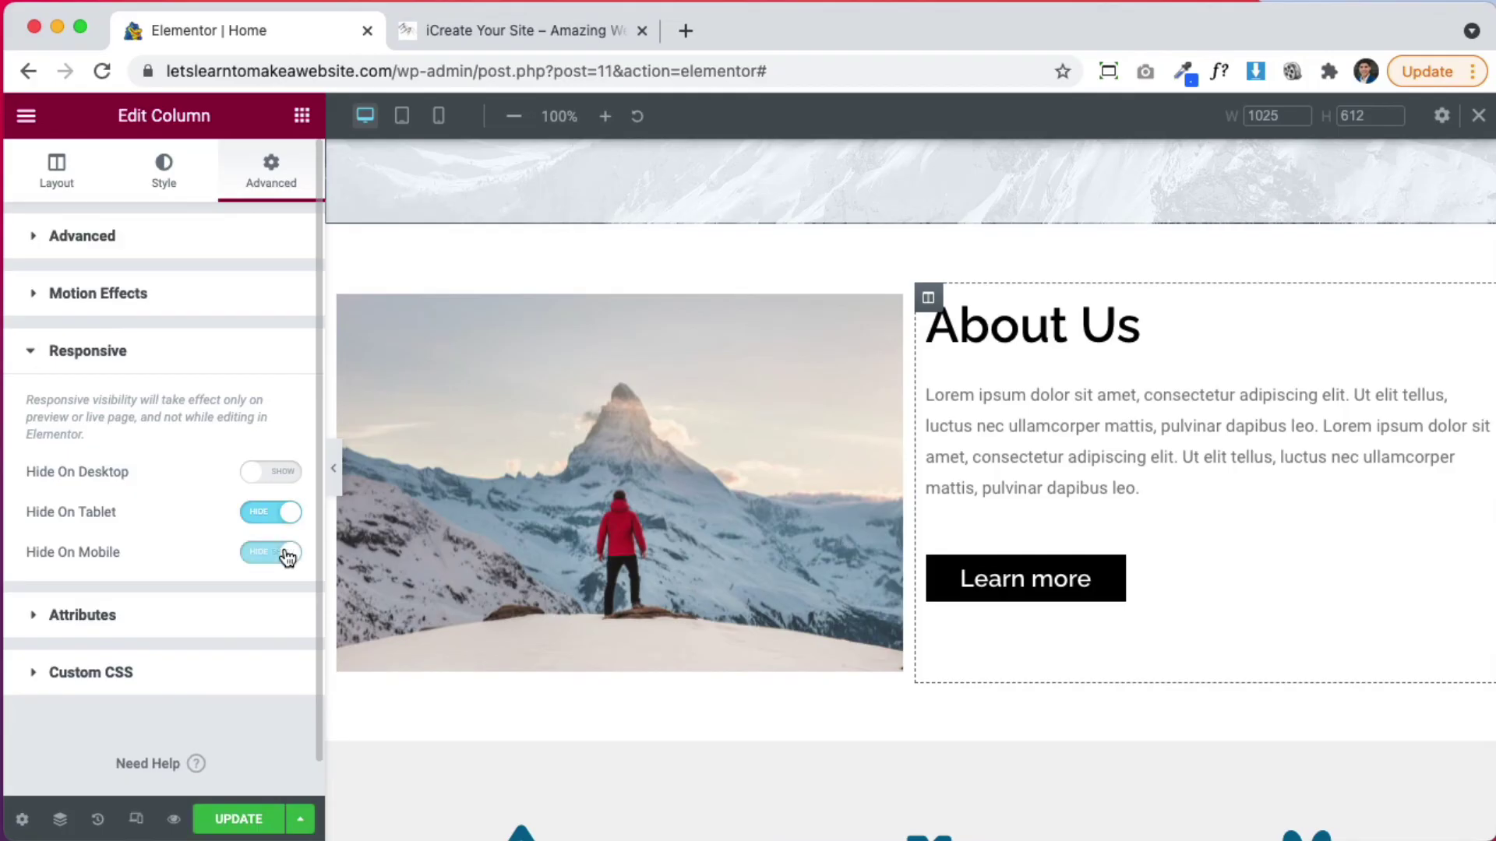
{"action": "left_click", "coordinate": [242, 820]}
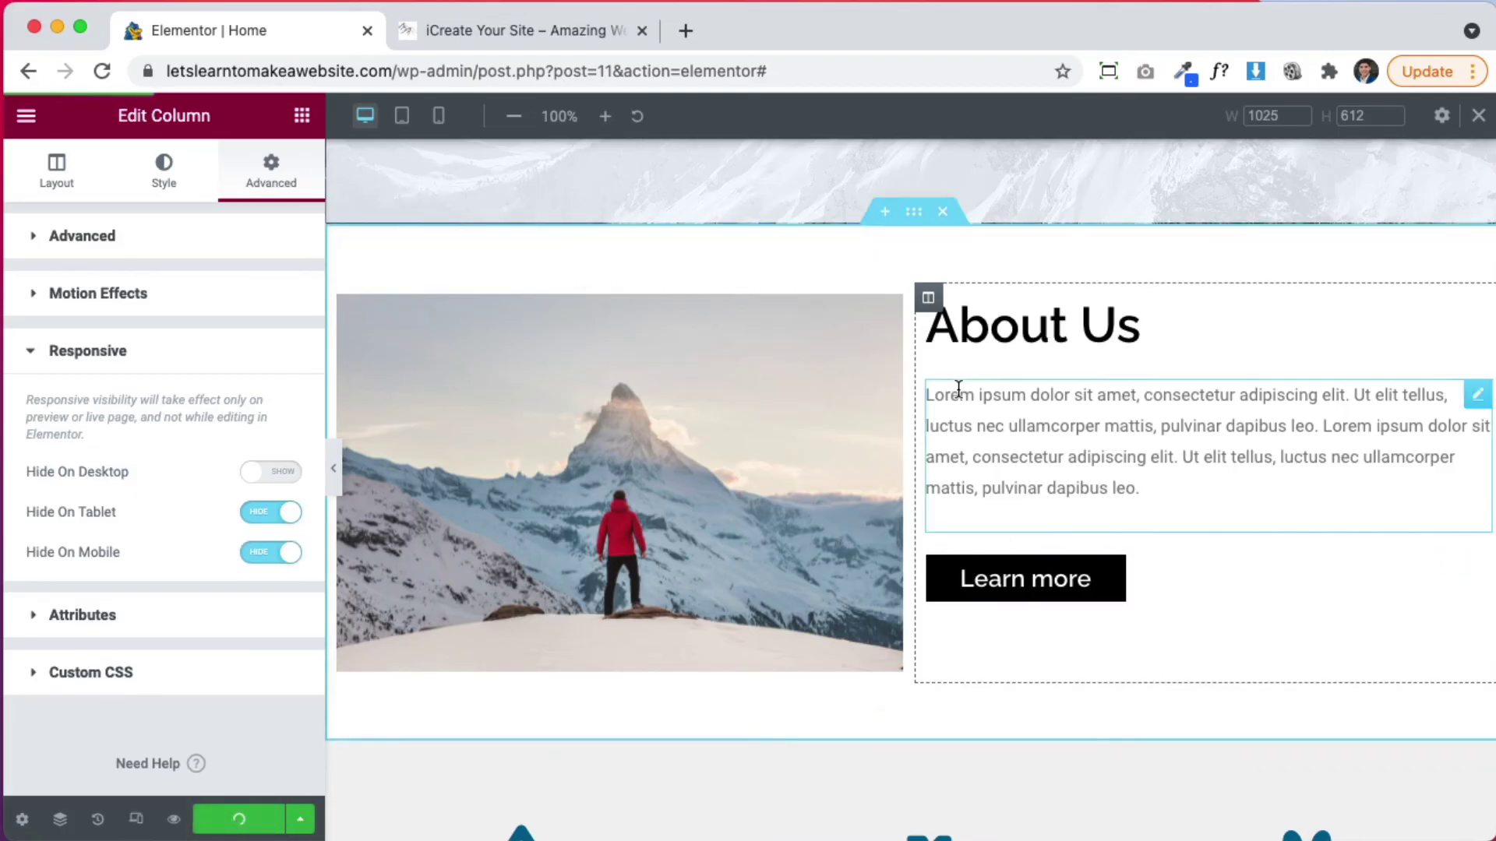
{"action": "left_click", "coordinate": [542, 33]}
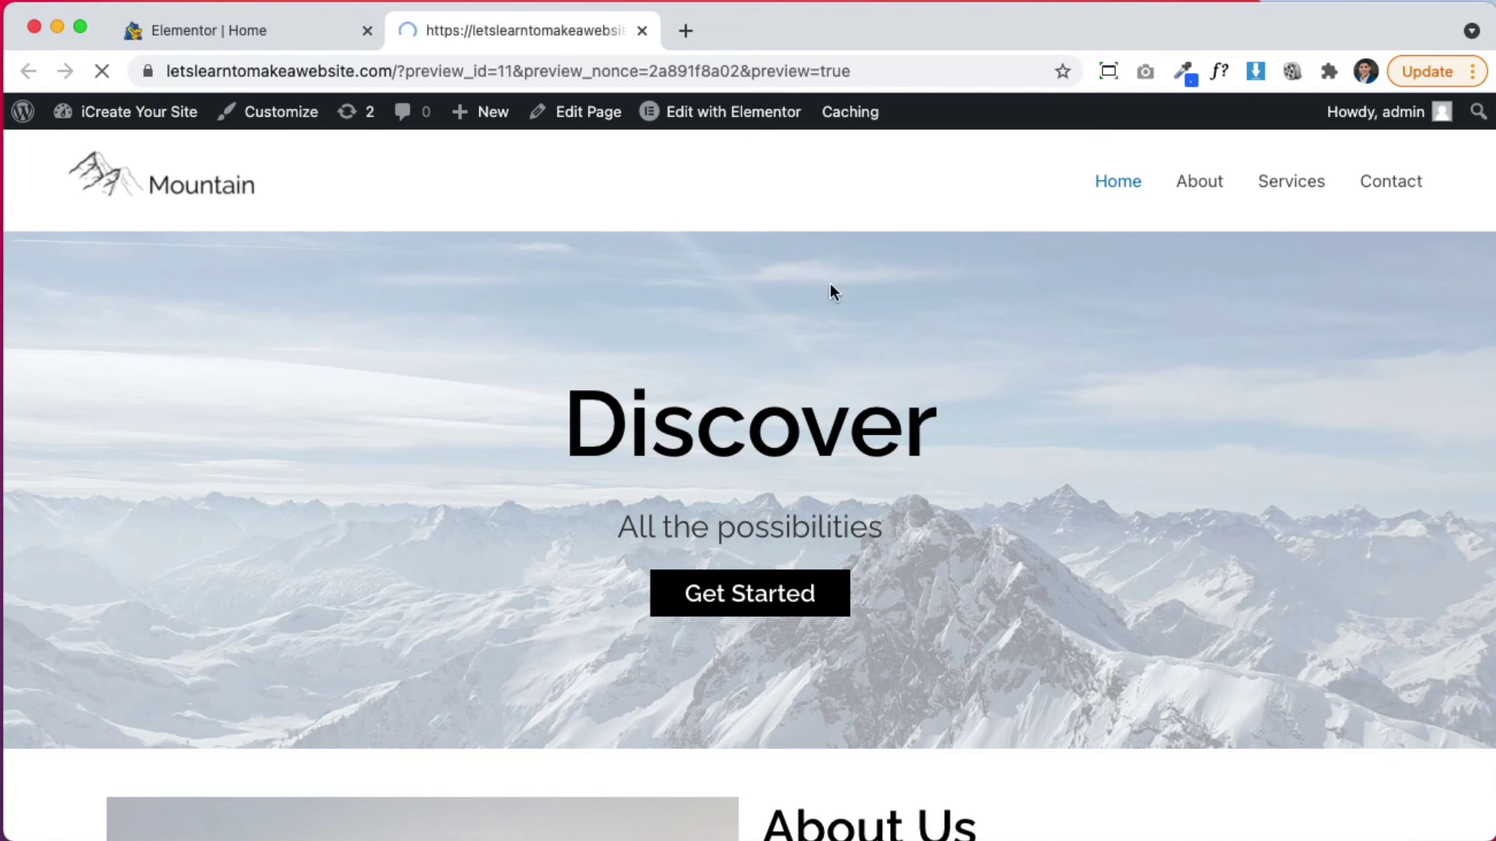
- Narrow the preview window to phone width and check that the About Us text is hidden
{"action": "scroll", "coordinate": [1137, 594], "scroll_direction": "down", "scroll_amount": 5}
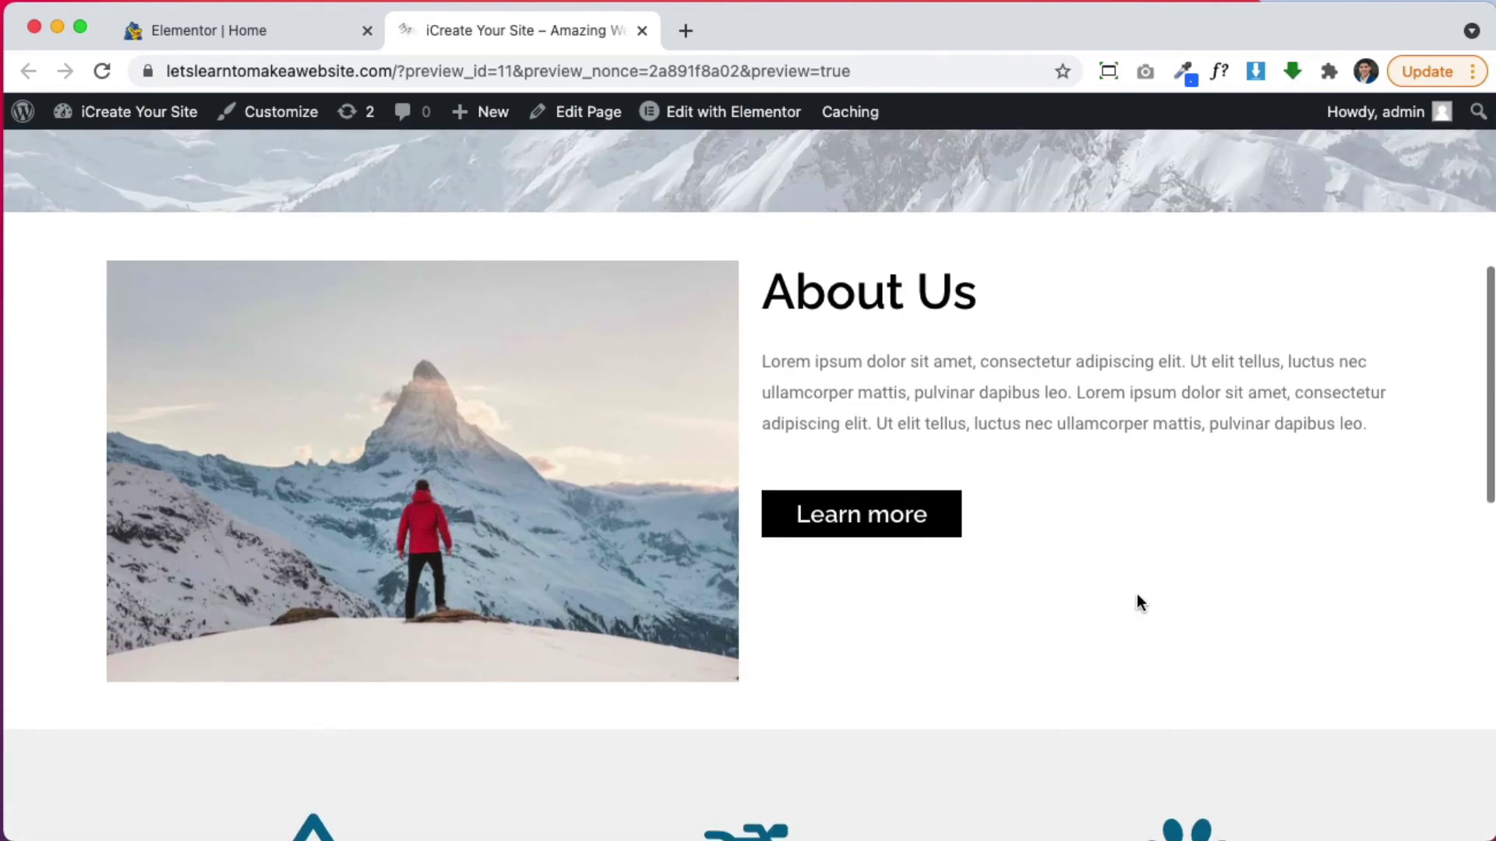
{"action": "scroll", "coordinate": [1135, 600], "scroll_direction": "up", "scroll_amount": 1}
{"action": "left_click_drag", "start_coordinate": [1492, 551], "coordinate": [578, 558]}
{"action": "scroll", "coordinate": [372, 479], "scroll_direction": "up", "scroll_amount": 4}
{"action": "scroll", "coordinate": [233, 350], "scroll_direction": "down", "scroll_amount": 8}
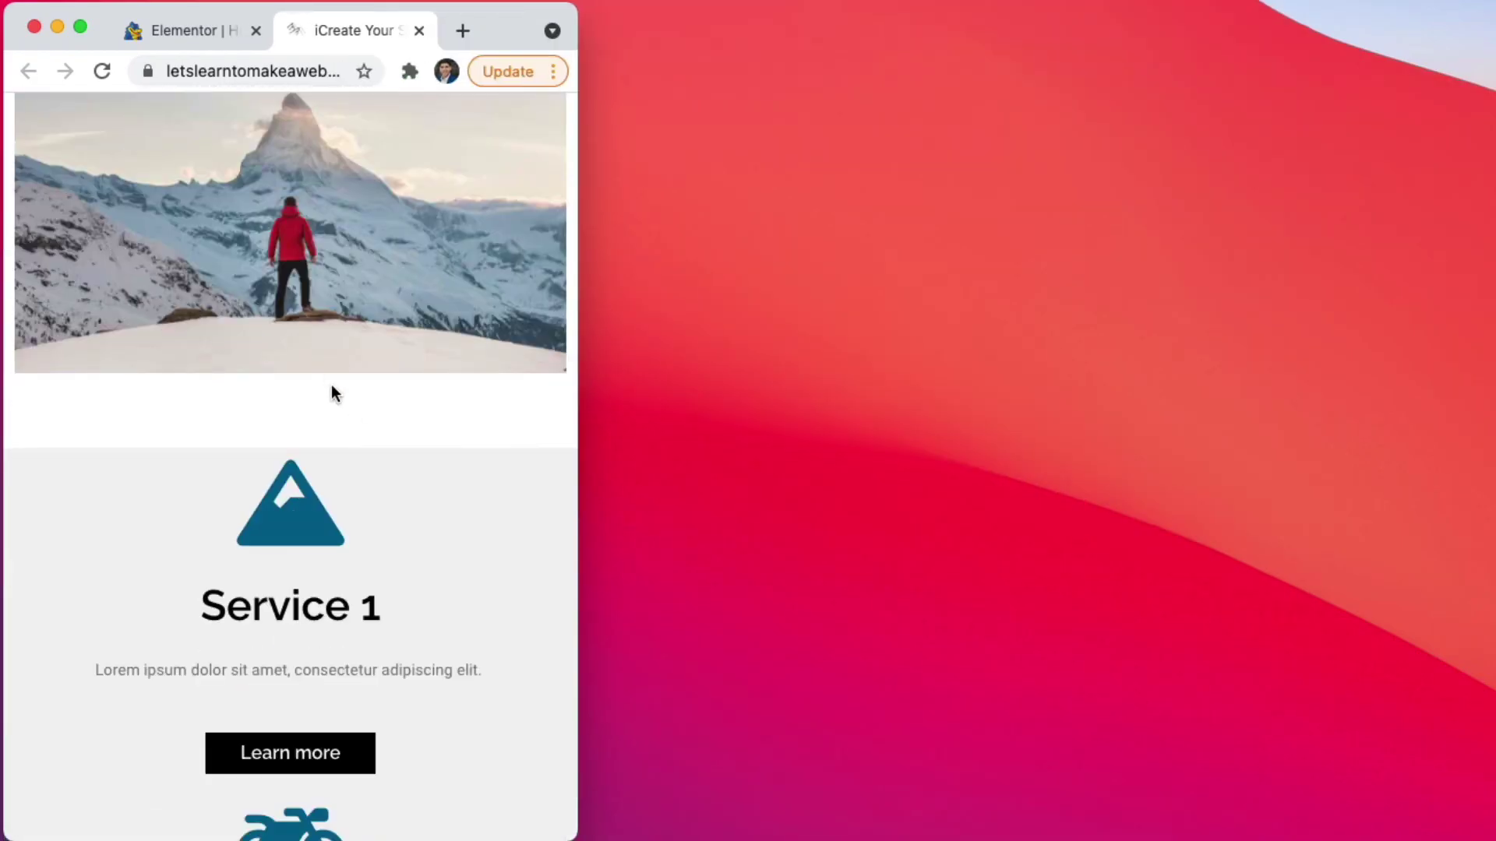
{"action": "scroll", "coordinate": [331, 391], "scroll_direction": "down", "scroll_amount": 2}
- Widen the browser again and apply the Resizer full-width preset
{"action": "left_click_drag", "start_coordinate": [578, 373], "coordinate": [1250, 363]}
{"action": "left_click", "coordinate": [863, 71]}
{"action": "left_click", "coordinate": [701, 140]}
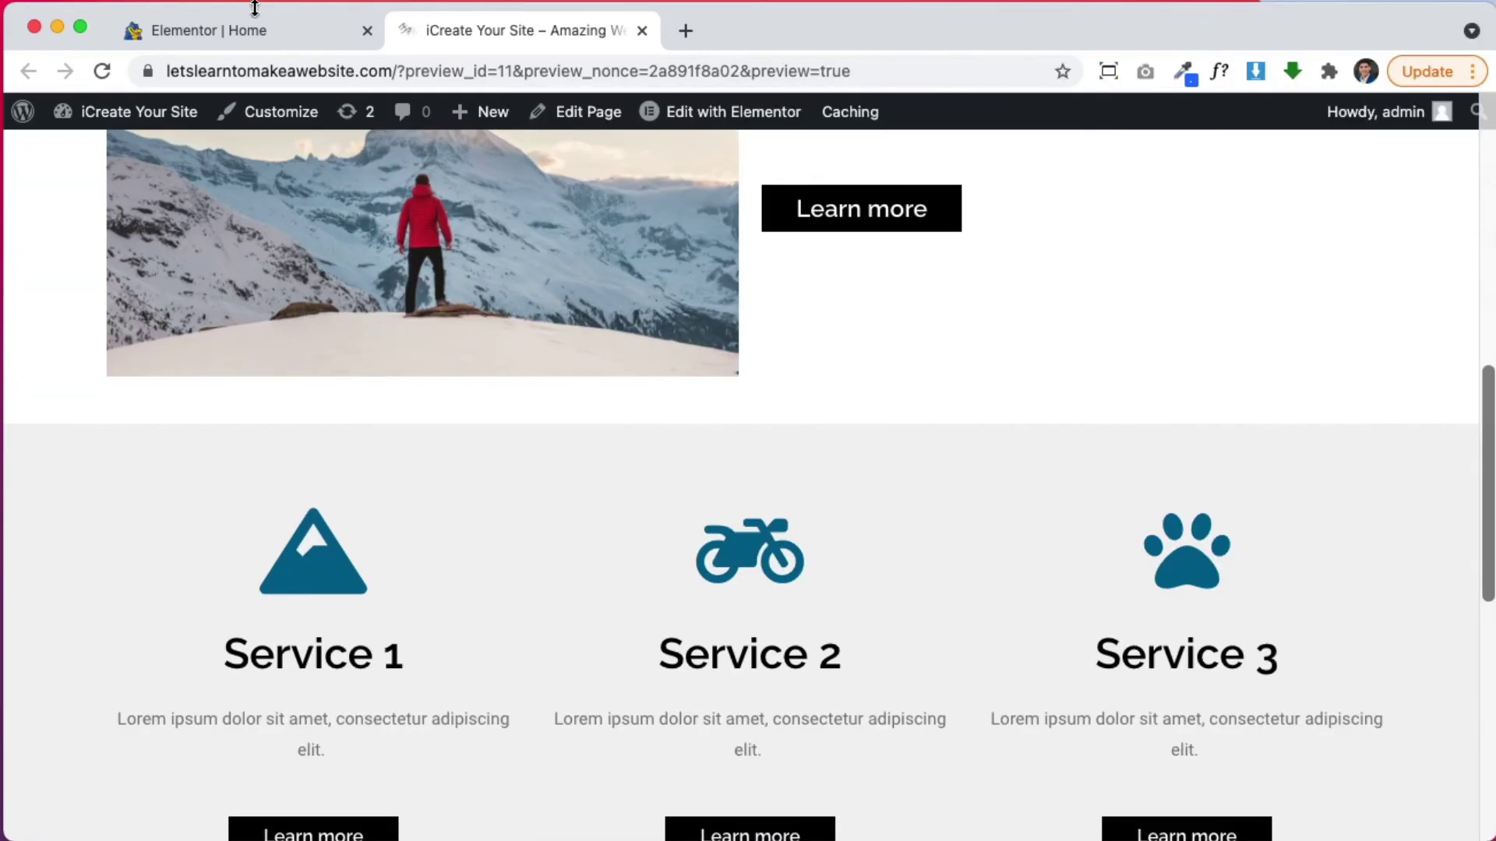
- Back in the editor, inspect the About Us heading's Responsive visibility settings without changing them
{"action": "left_click", "coordinate": [255, 30]}
{"action": "left_click", "coordinate": [1062, 331]}
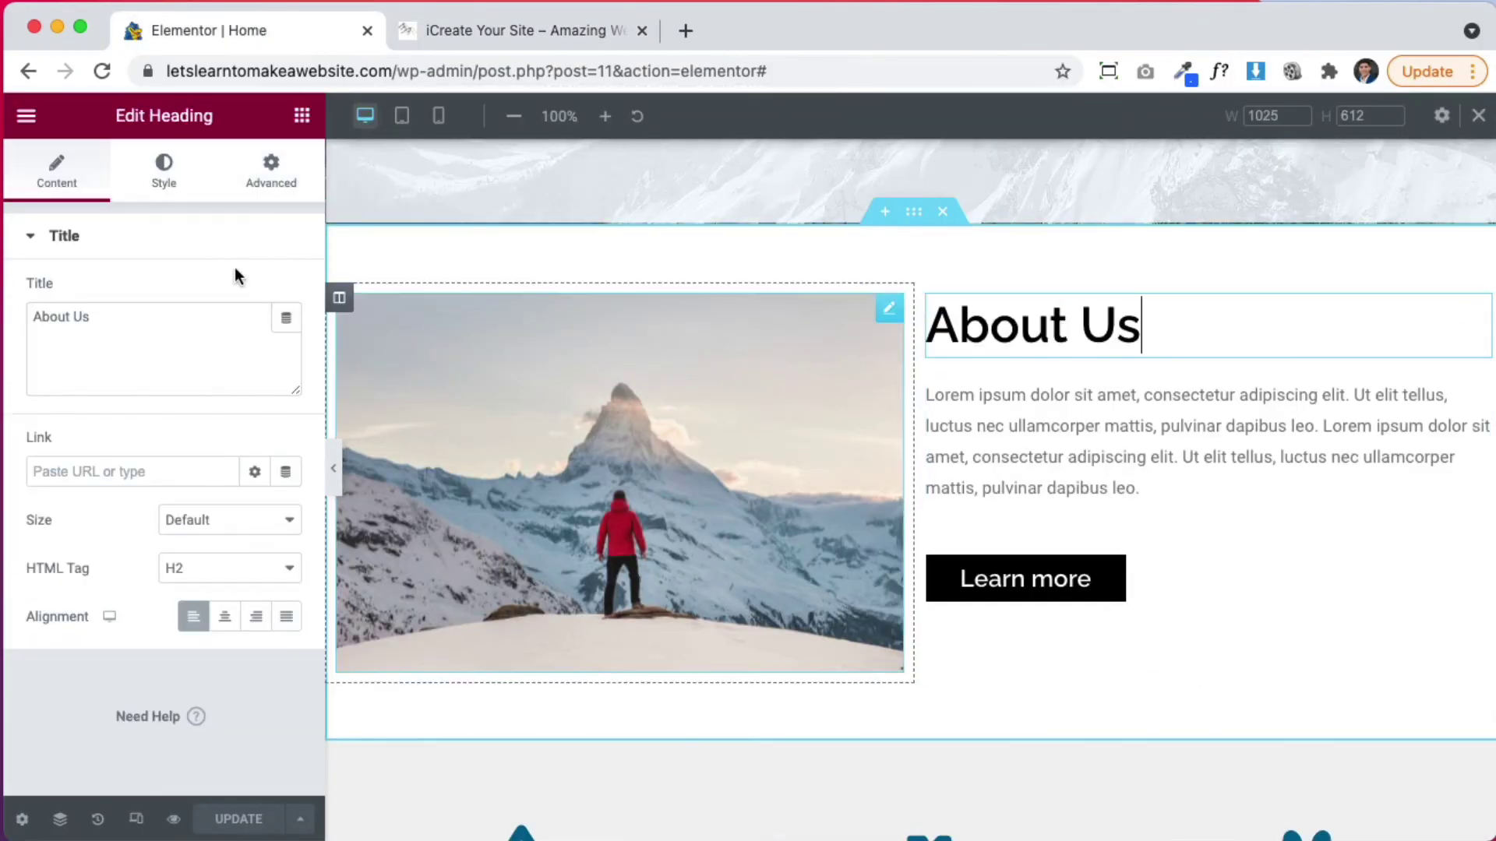
{"action": "left_click", "coordinate": [296, 190]}
{"action": "scroll", "coordinate": [109, 657], "scroll_direction": "down", "scroll_amount": 3}
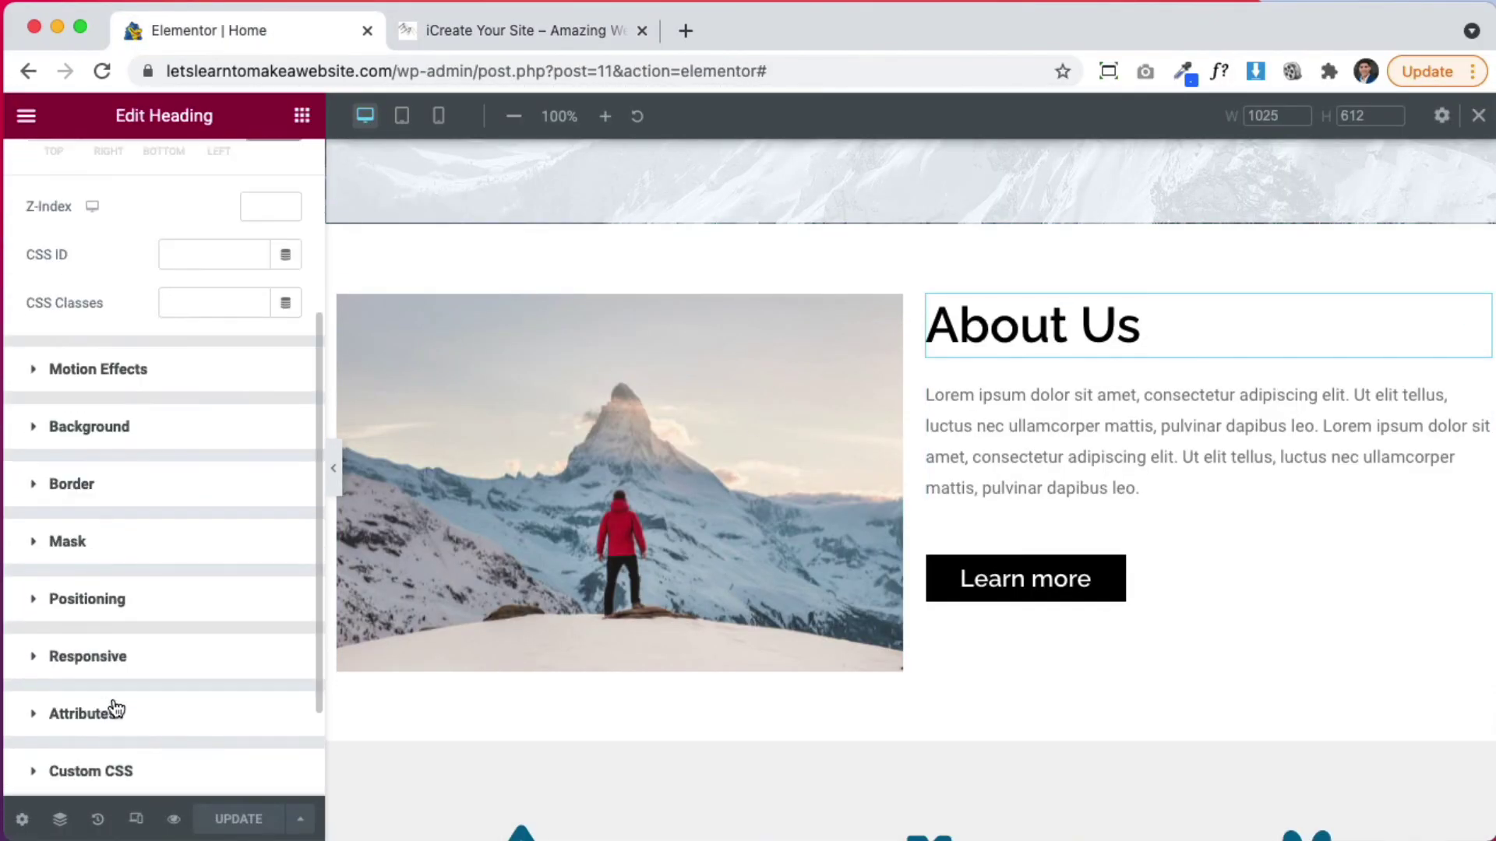
{"action": "left_click", "coordinate": [109, 658]}
{"action": "scroll", "coordinate": [184, 728], "scroll_direction": "down", "scroll_amount": 3}
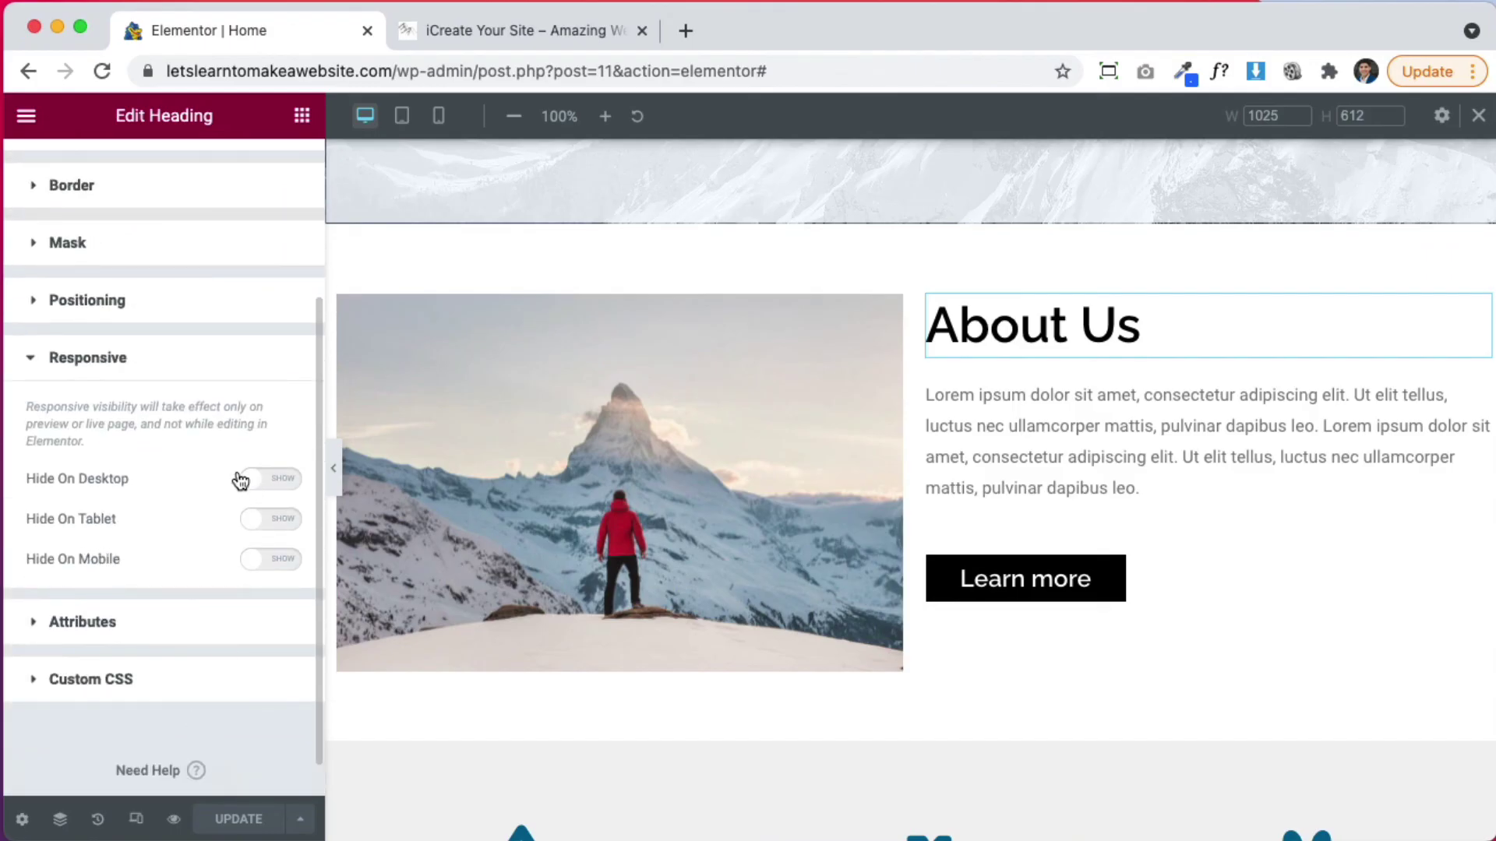
{"action": "scroll", "coordinate": [687, 735], "scroll_direction": "down", "scroll_amount": 4}
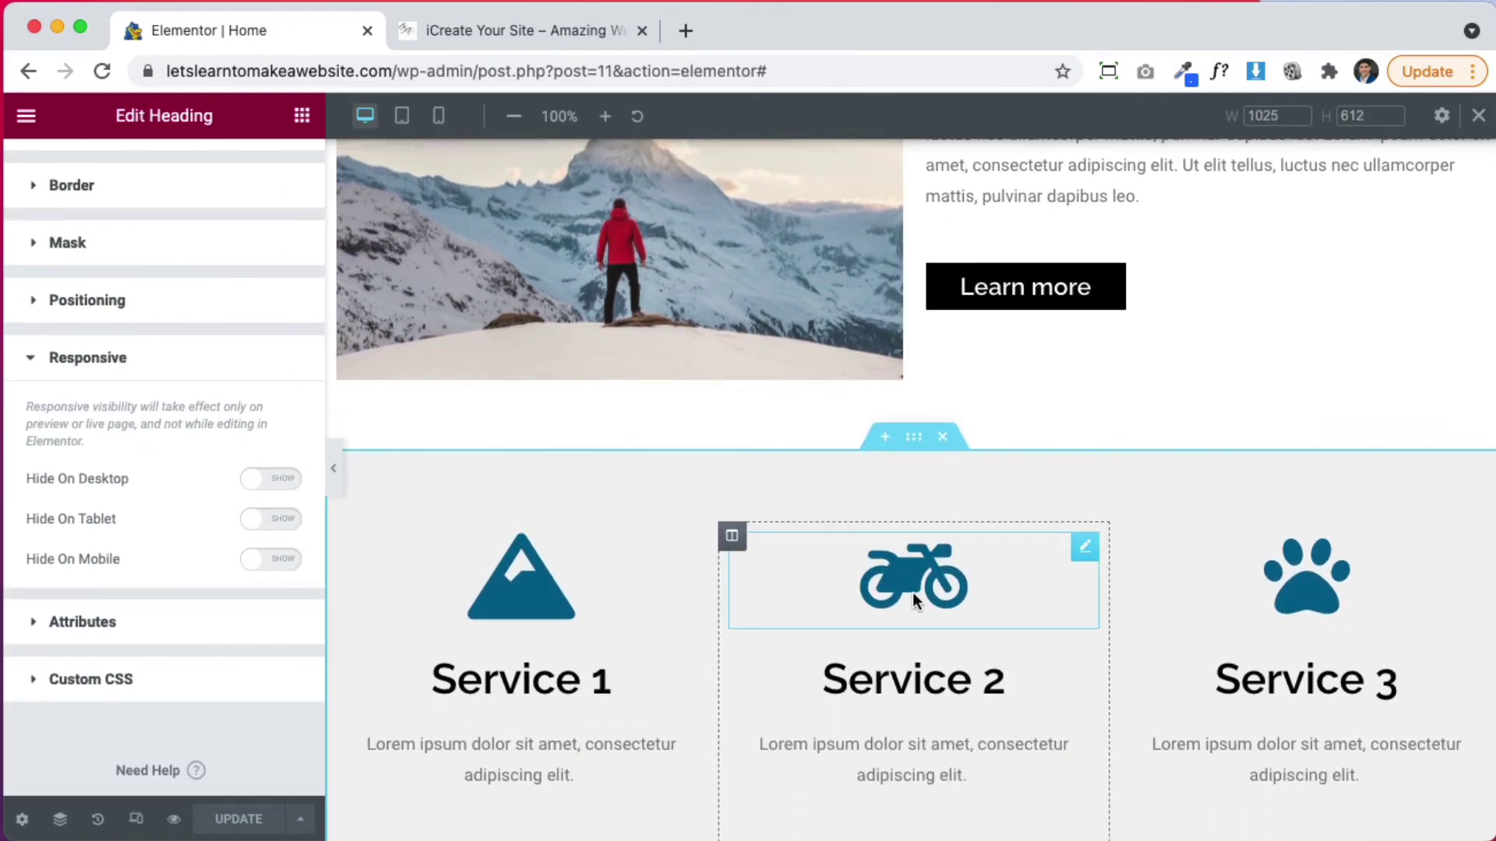
- Inspect the Service 2 motorcycle icon's Advanced settings
{"action": "left_click", "coordinate": [913, 588]}
{"action": "left_click", "coordinate": [240, 186]}
{"action": "scroll", "coordinate": [177, 614], "scroll_direction": "down", "scroll_amount": 5}
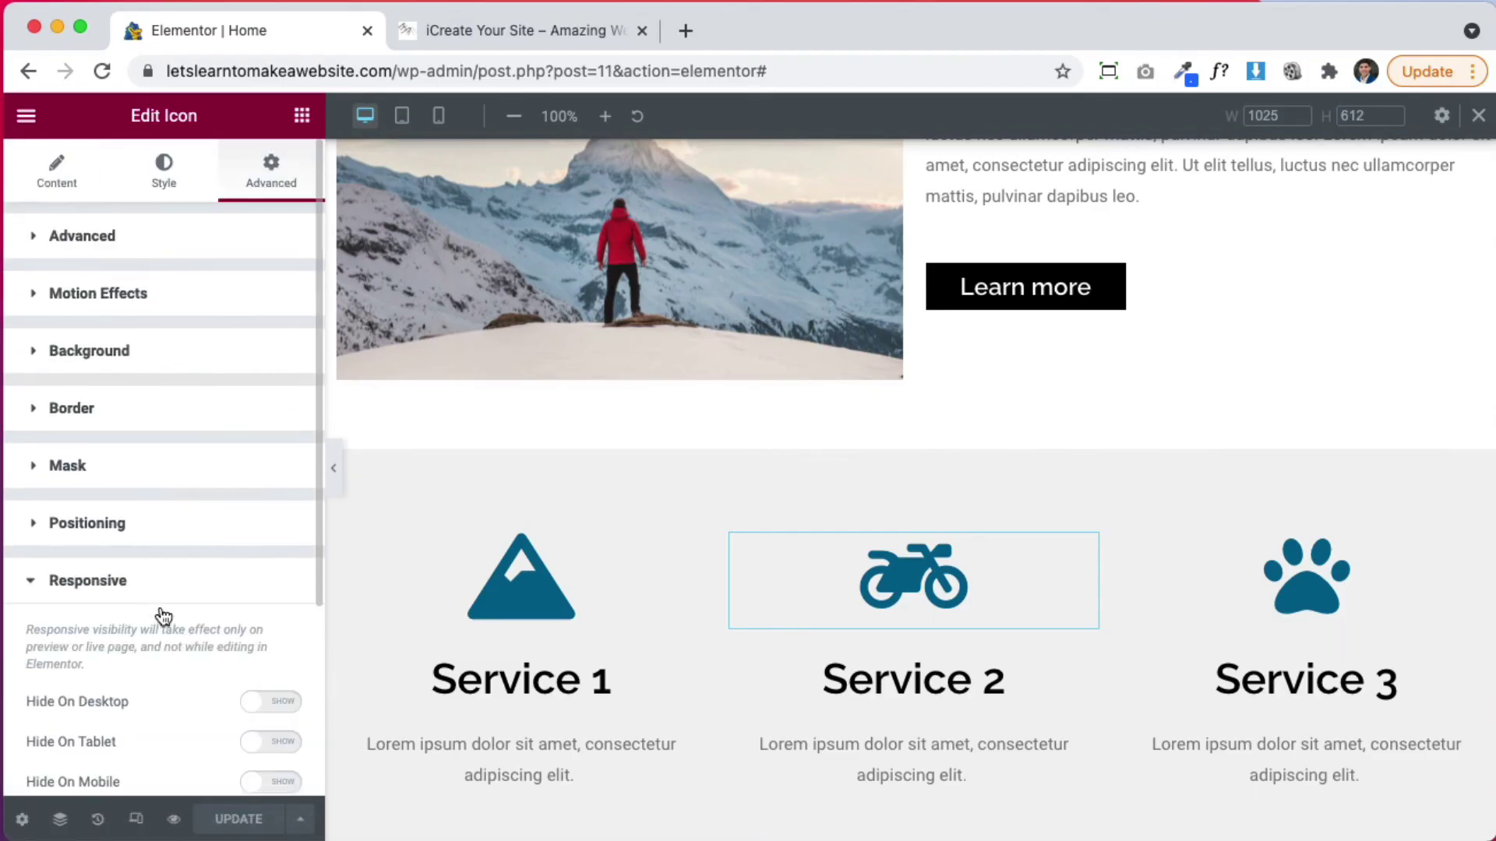
{"action": "scroll", "coordinate": [227, 600], "scroll_direction": "down", "scroll_amount": 4}
{"action": "scroll", "coordinate": [1167, 727], "scroll_direction": "down", "scroll_amount": 8}
{"action": "scroll", "coordinate": [1067, 653], "scroll_direction": "down", "scroll_amount": 2}
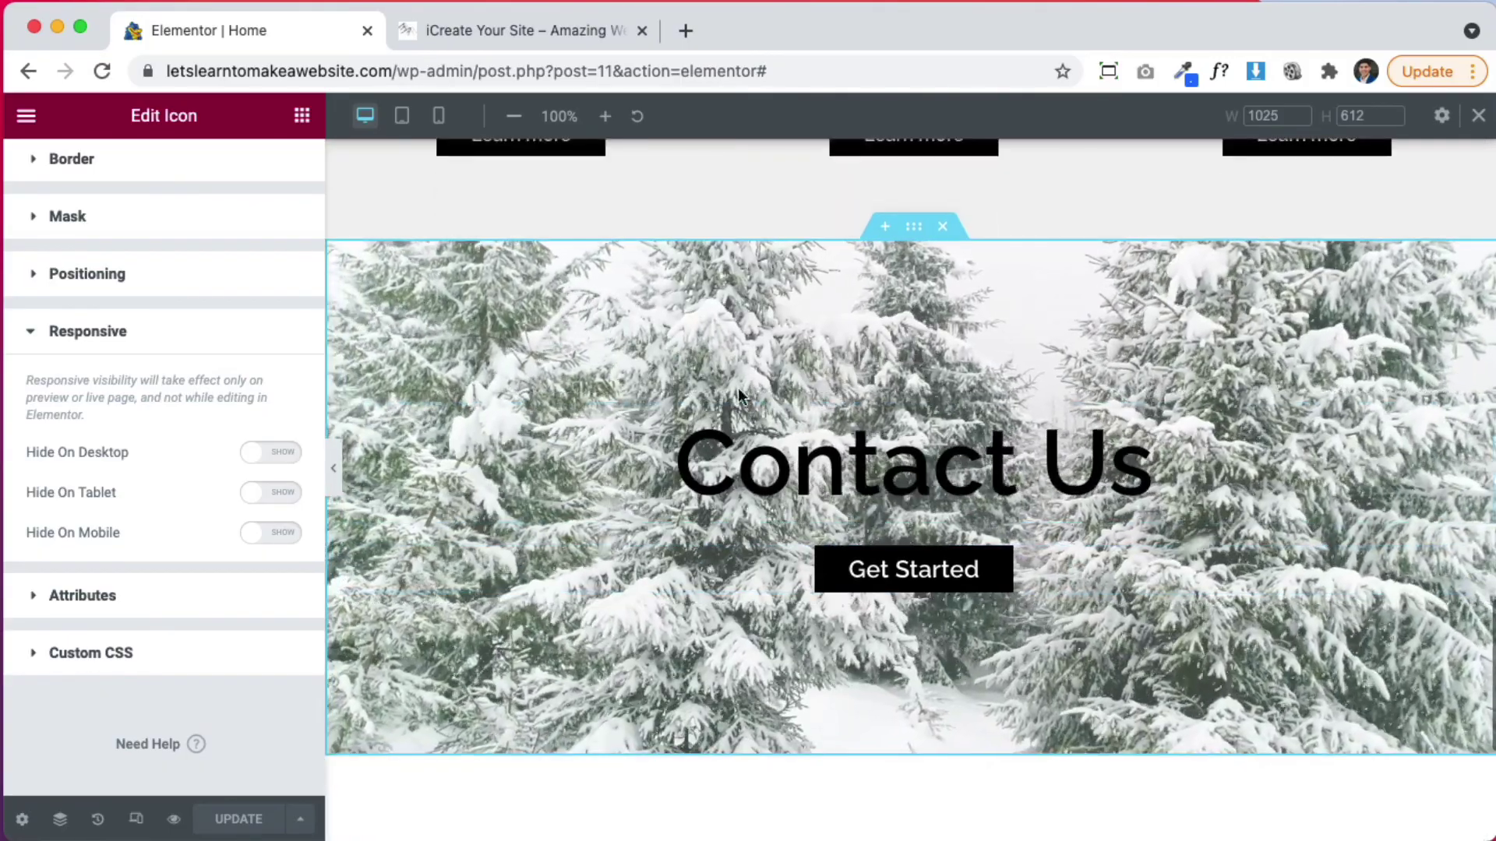
- Inspect the Contact Us section's Responsive visibility options, leaving all toggles unchanged
{"action": "left_click", "coordinate": [915, 230]}
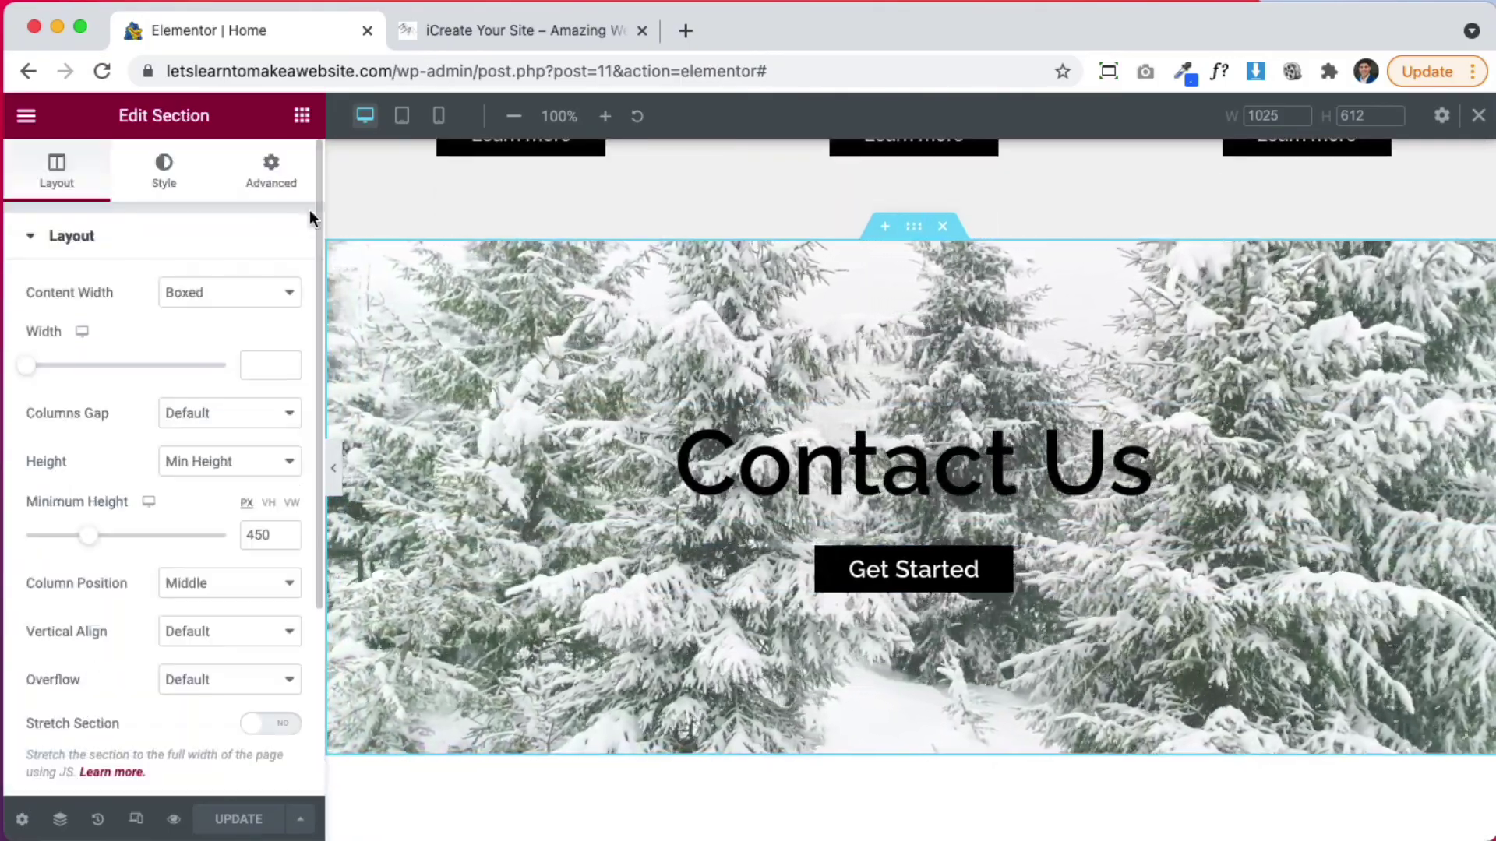
{"action": "left_click", "coordinate": [265, 178]}
{"action": "left_click", "coordinate": [158, 697]}
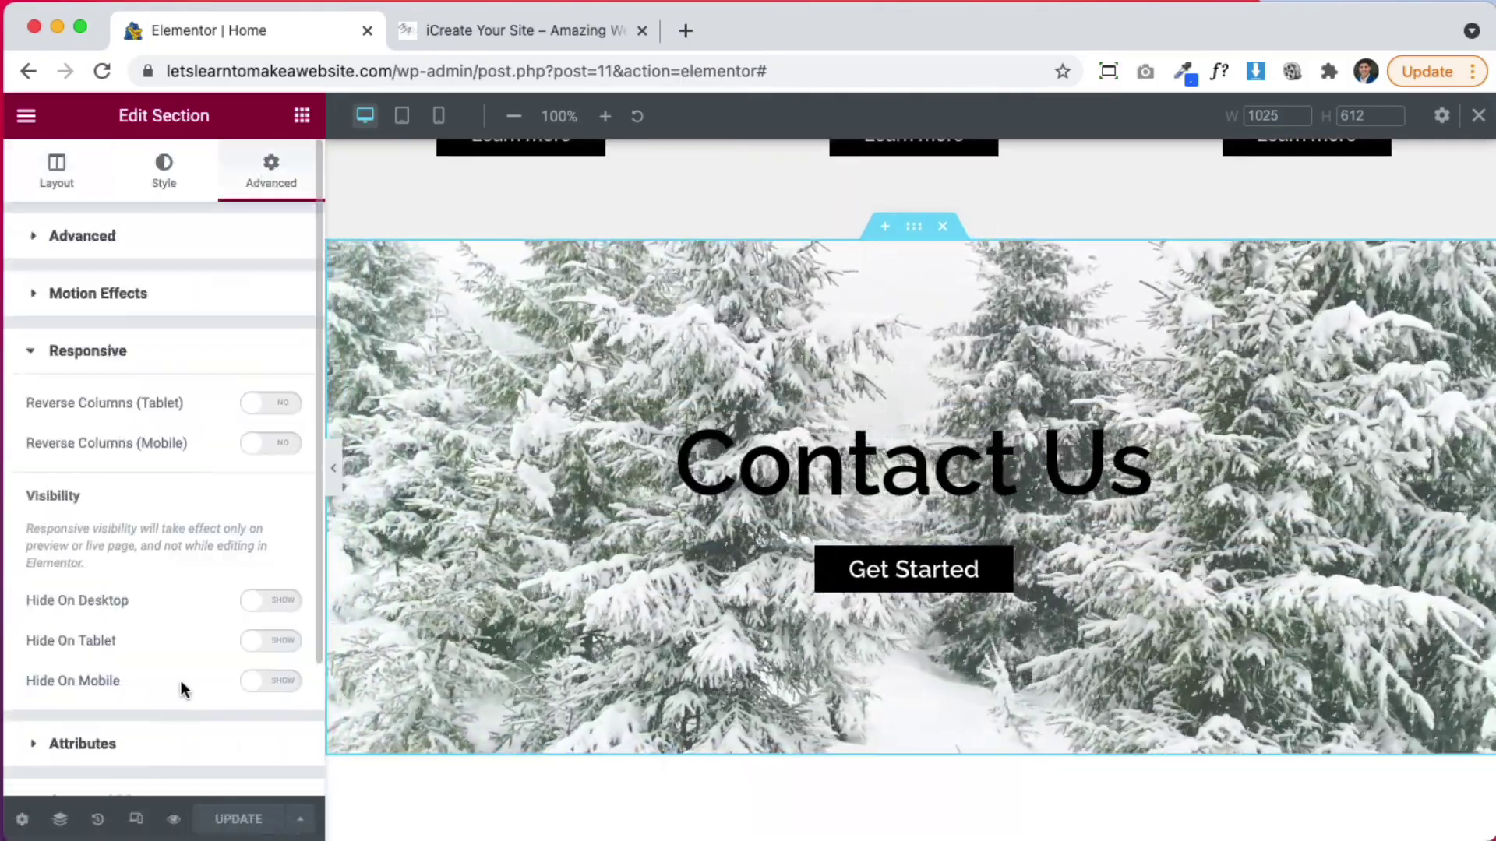
{"action": "scroll", "coordinate": [194, 681], "scroll_direction": "down", "scroll_amount": 2}
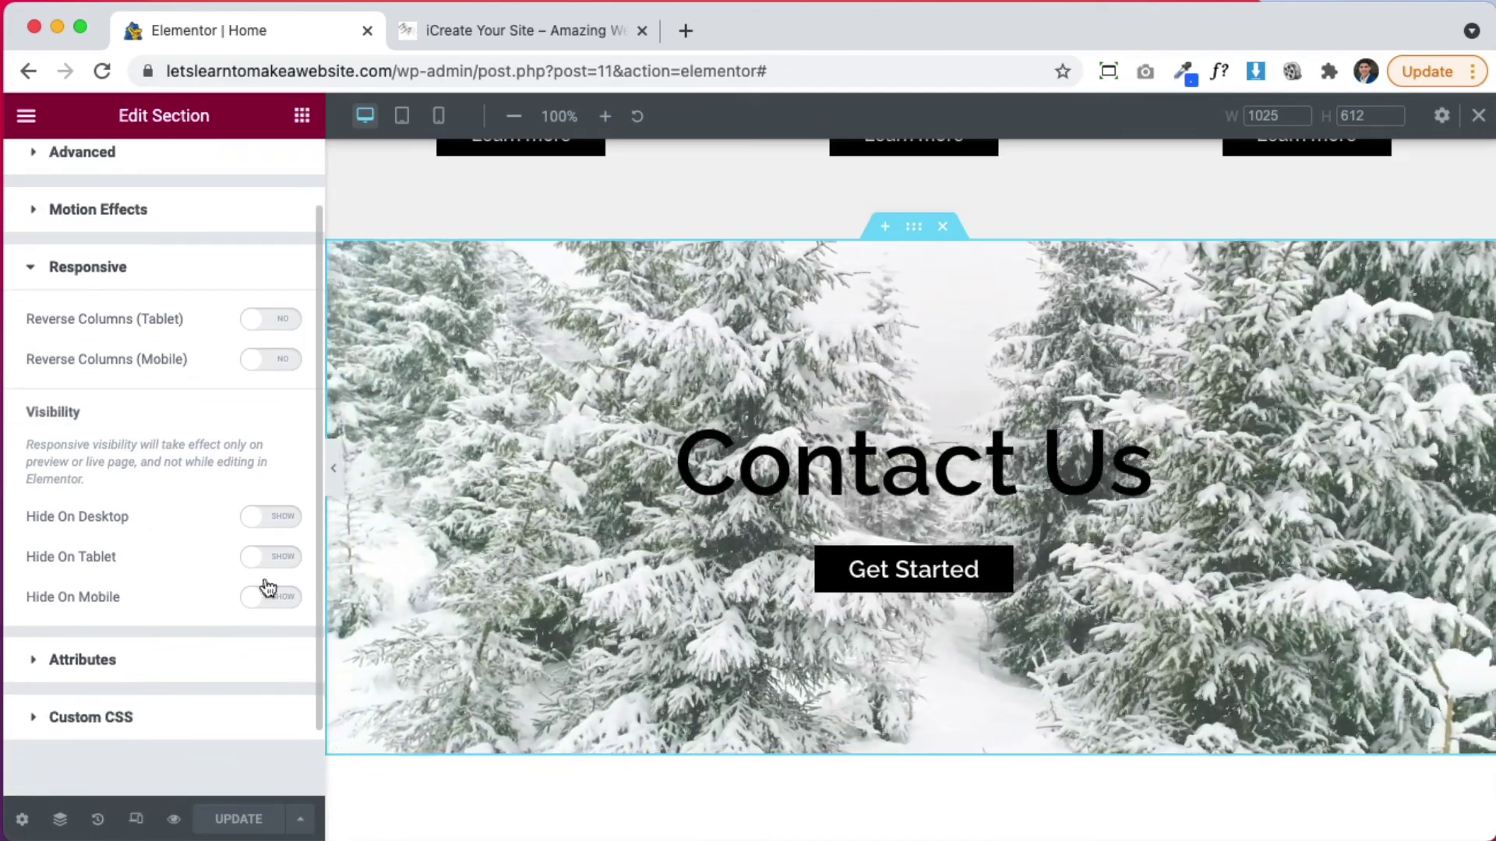
{"action": "scroll", "coordinate": [272, 598], "scroll_direction": "up", "scroll_amount": 1}
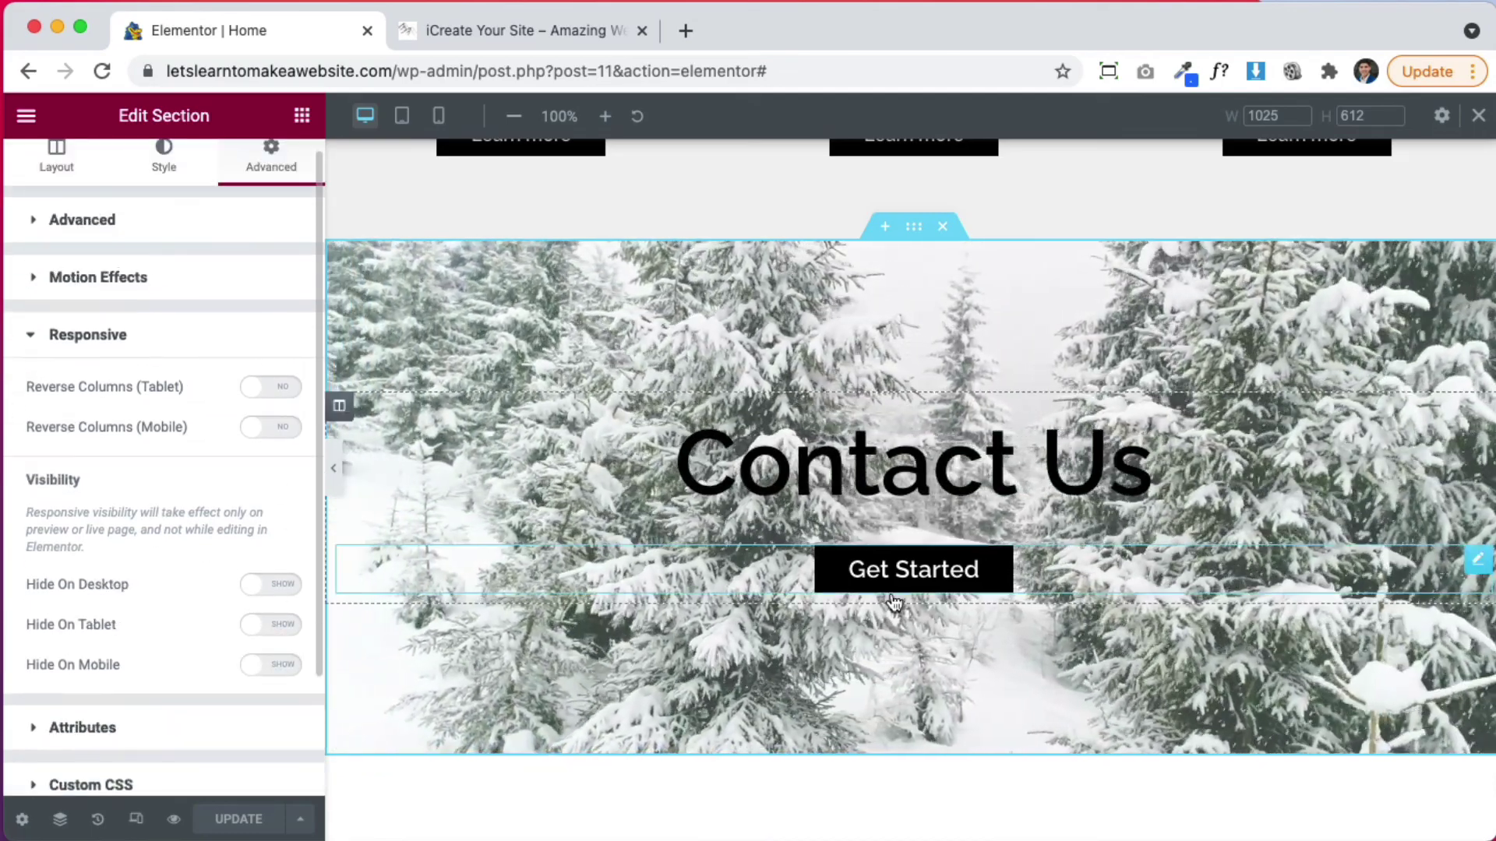
- Scroll the canvas to the hero sections, then view the live preview from the Discover hero
{"action": "scroll", "coordinate": [985, 602], "scroll_direction": "up", "scroll_amount": 15}
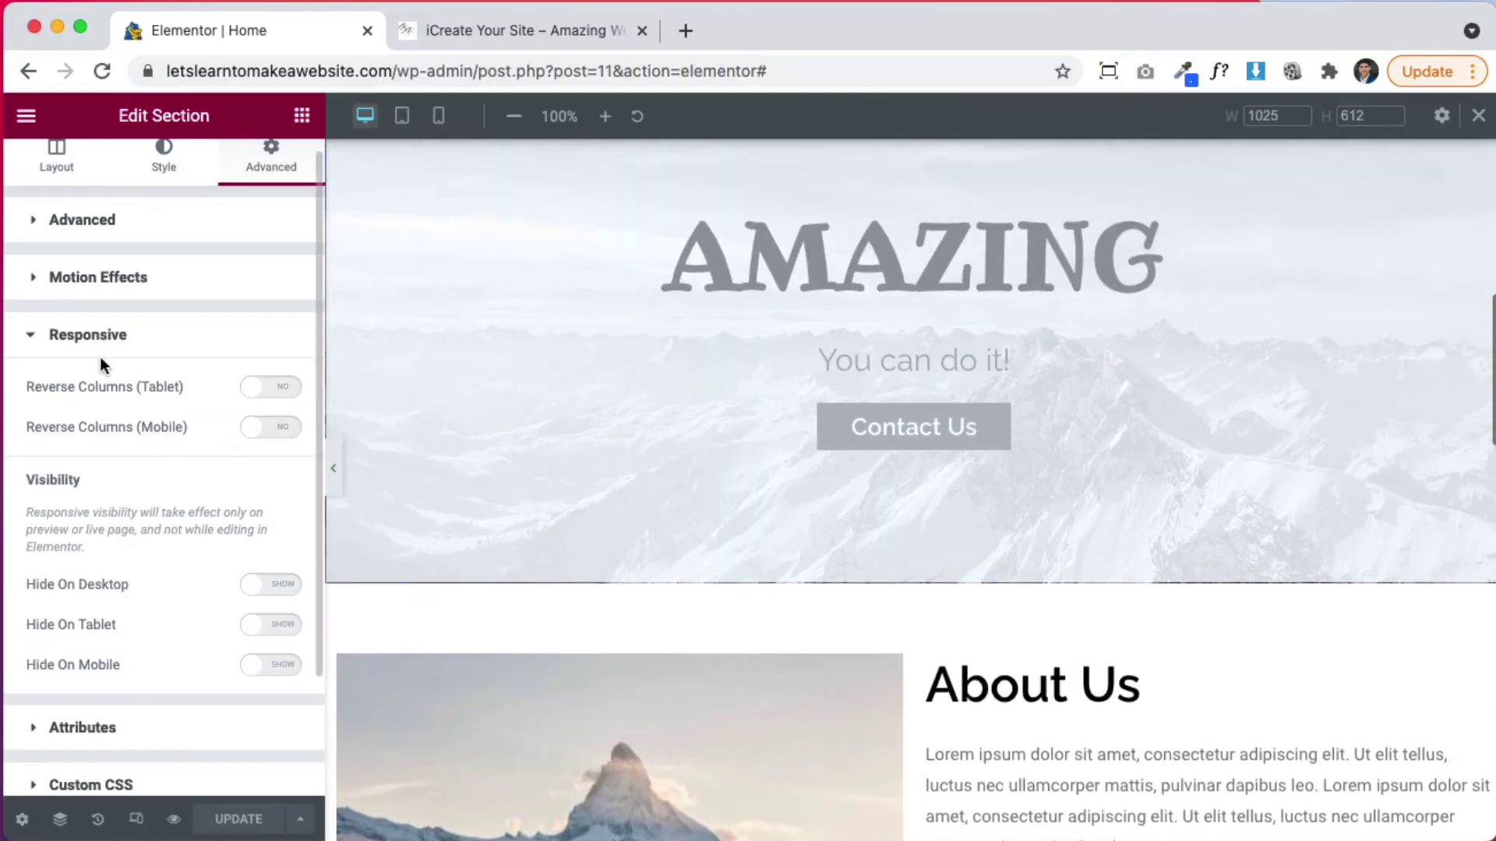
{"action": "scroll", "coordinate": [1189, 544], "scroll_direction": "up", "scroll_amount": 4}
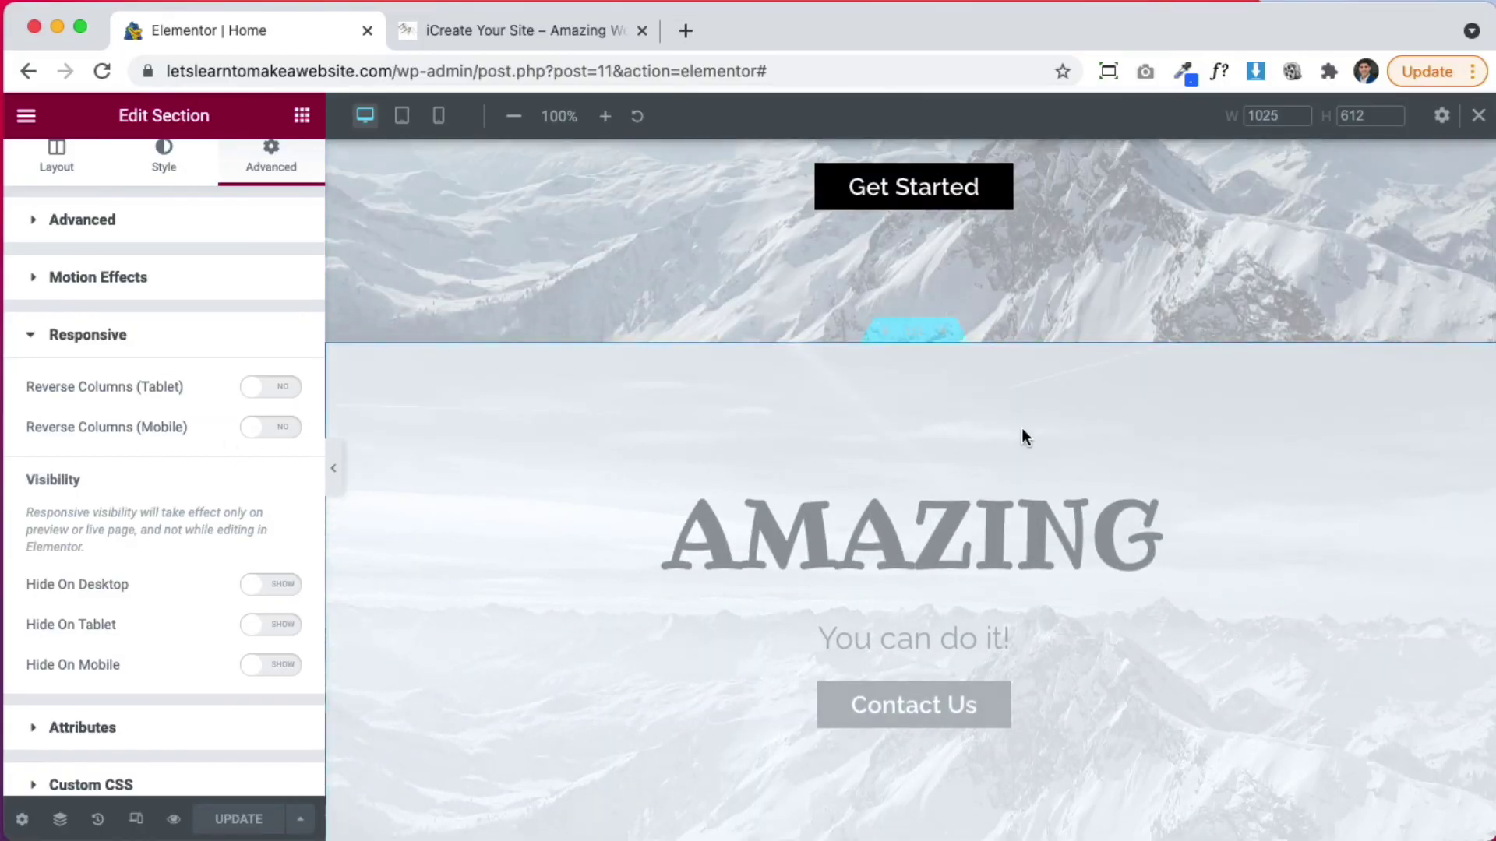
{"action": "scroll", "coordinate": [1032, 467], "scroll_direction": "down", "scroll_amount": 2}
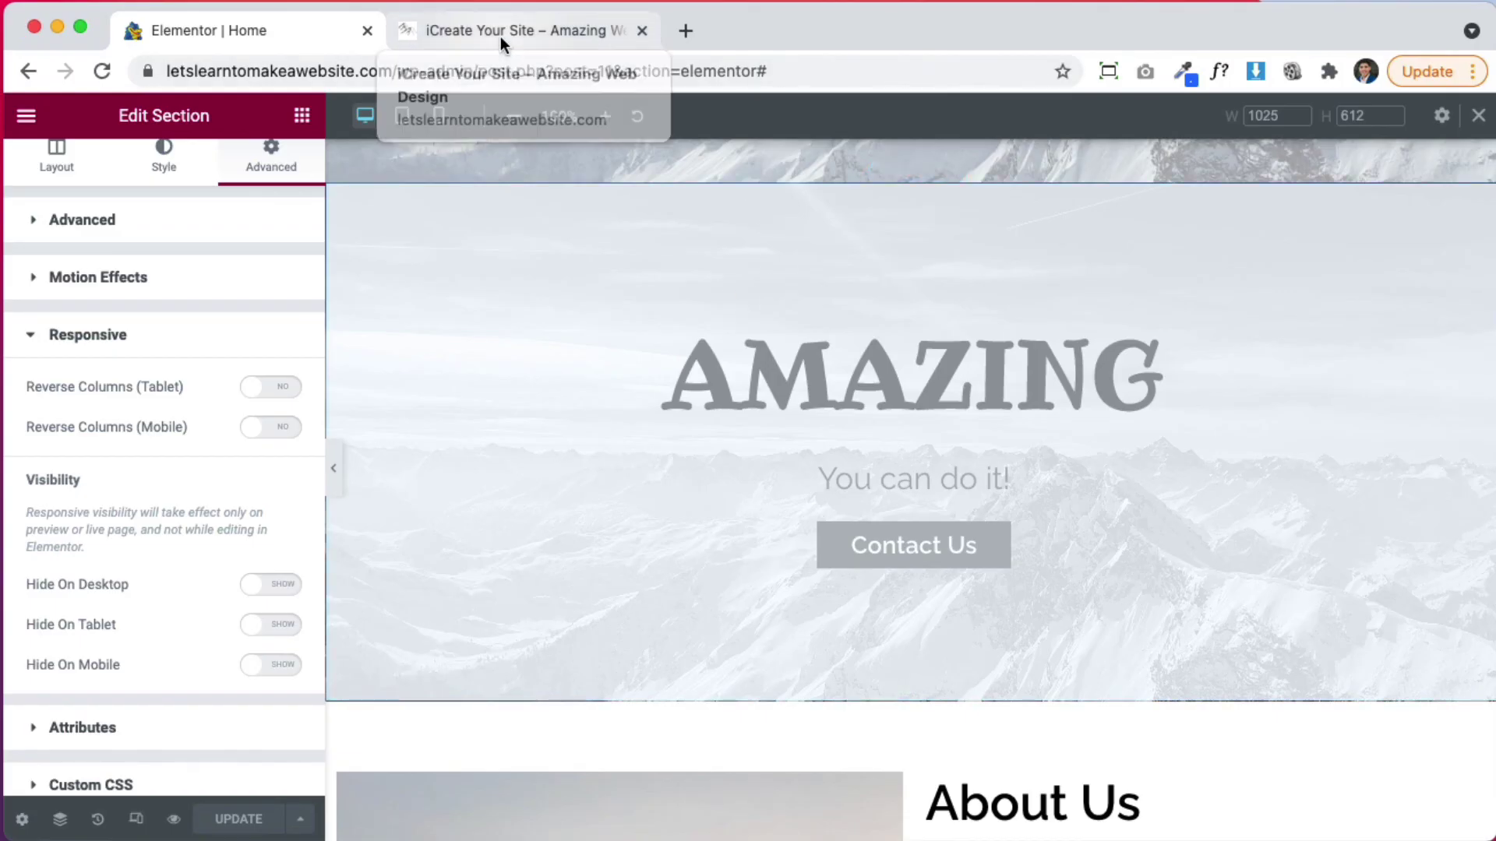
{"action": "left_click", "coordinate": [530, 41]}
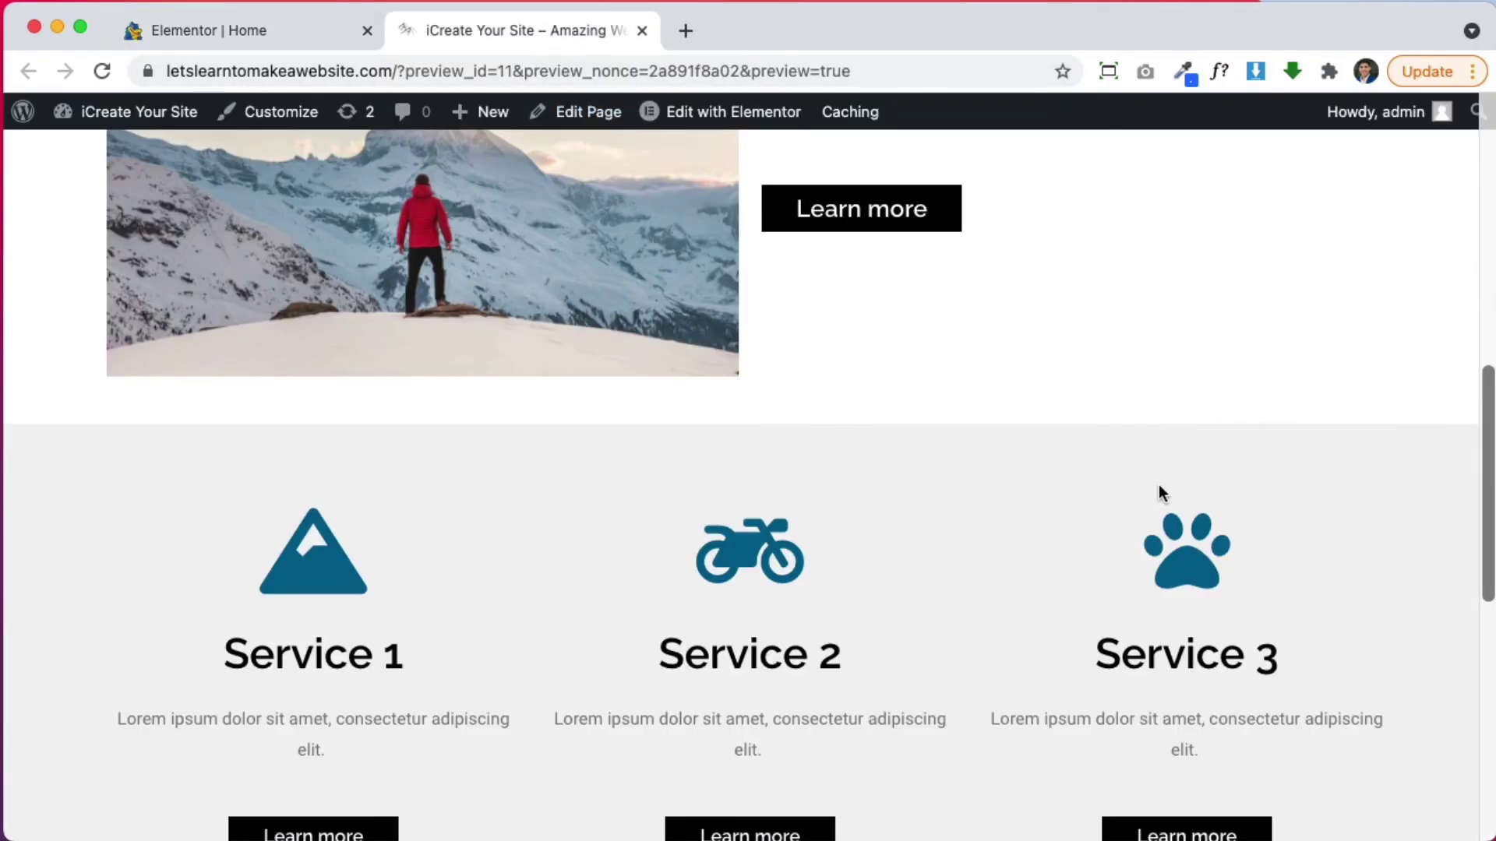
{"action": "scroll", "coordinate": [1163, 491], "scroll_direction": "up", "scroll_amount": 10}
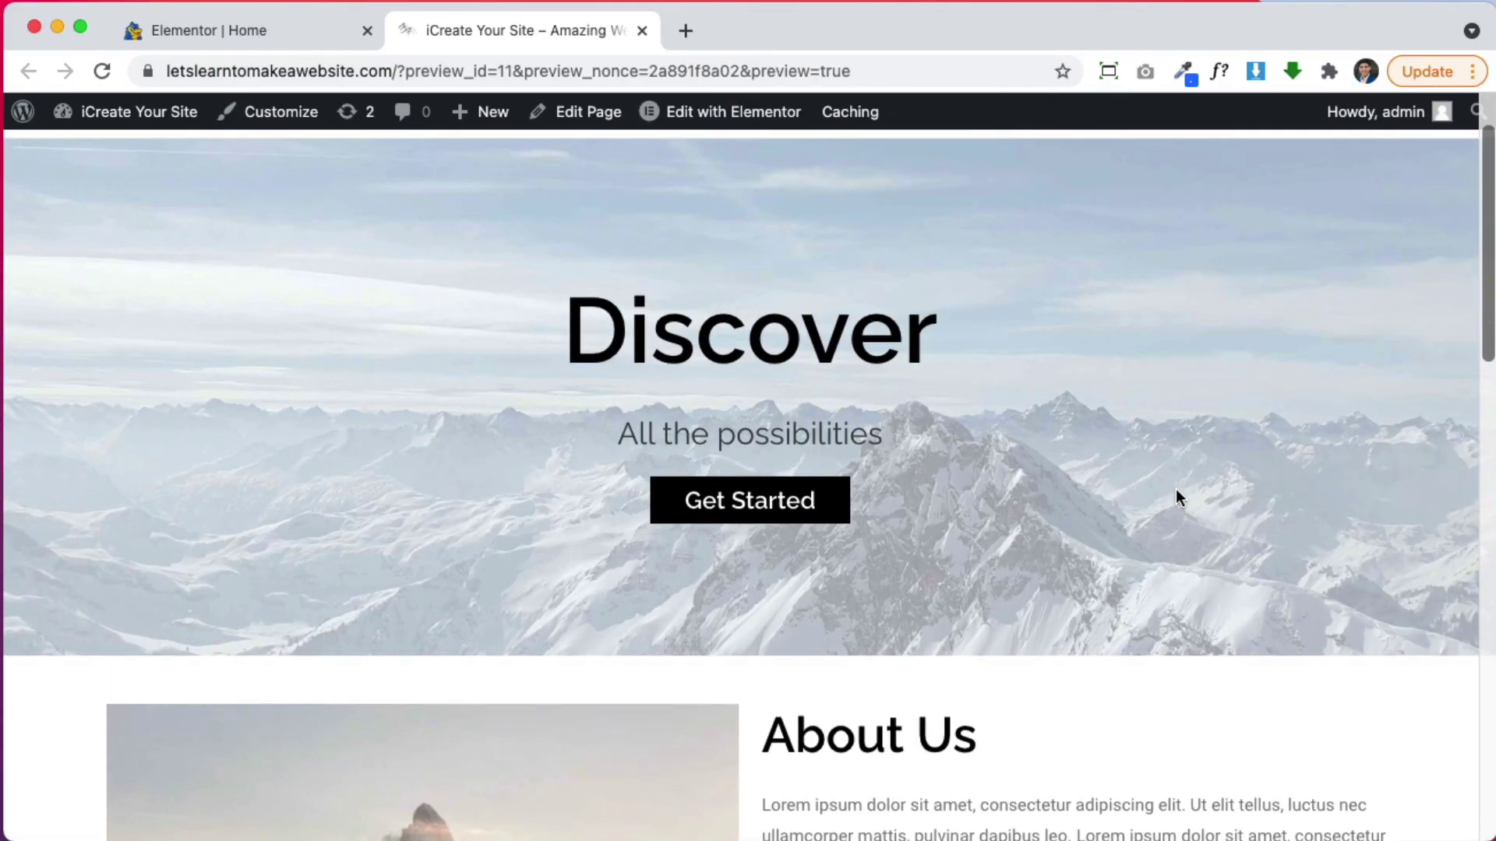
{"action": "scroll", "coordinate": [1175, 488], "scroll_direction": "up", "scroll_amount": 3}
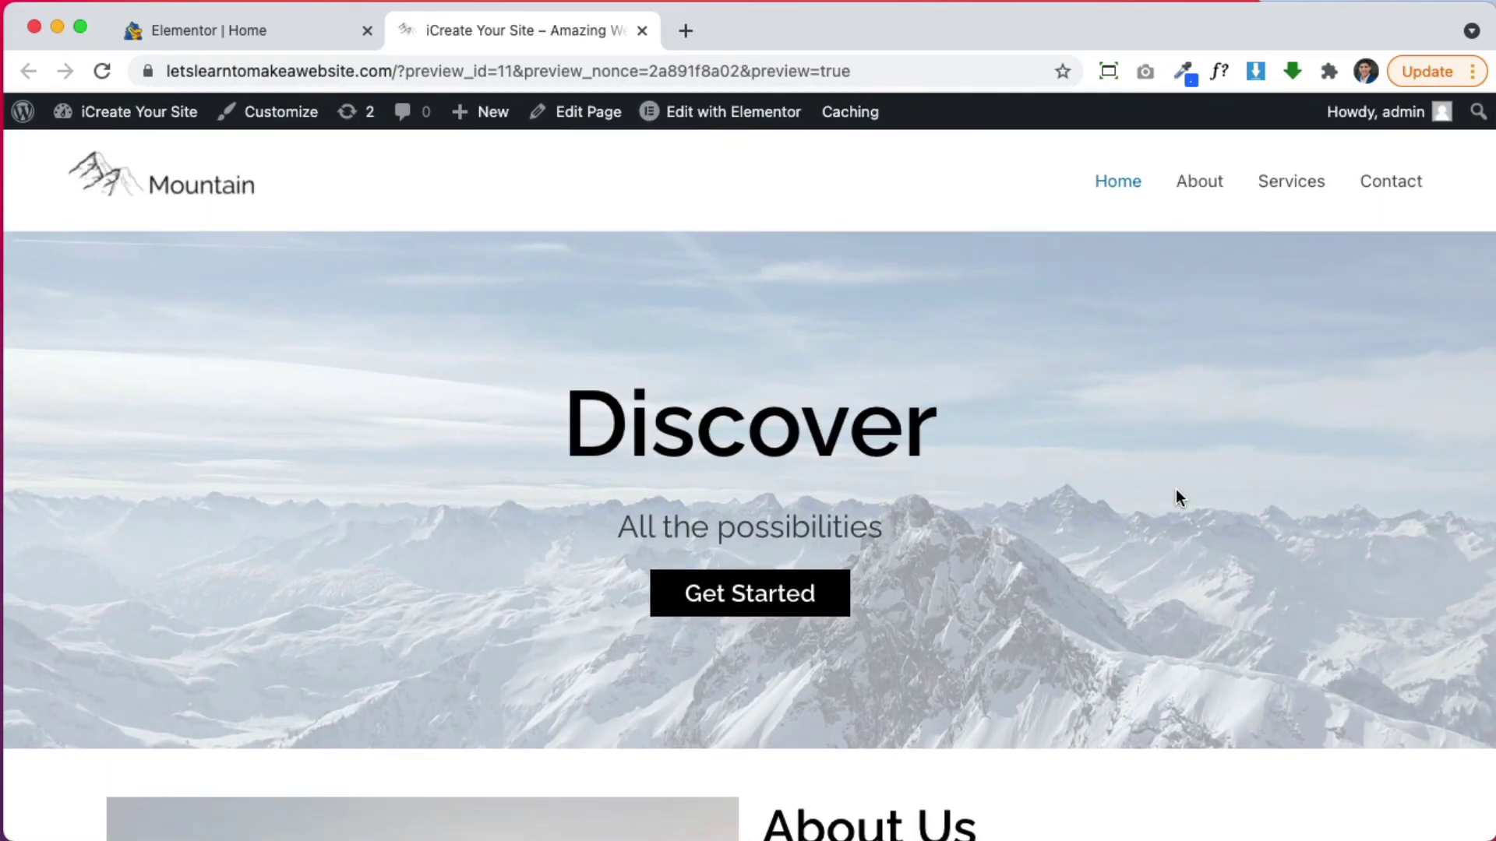